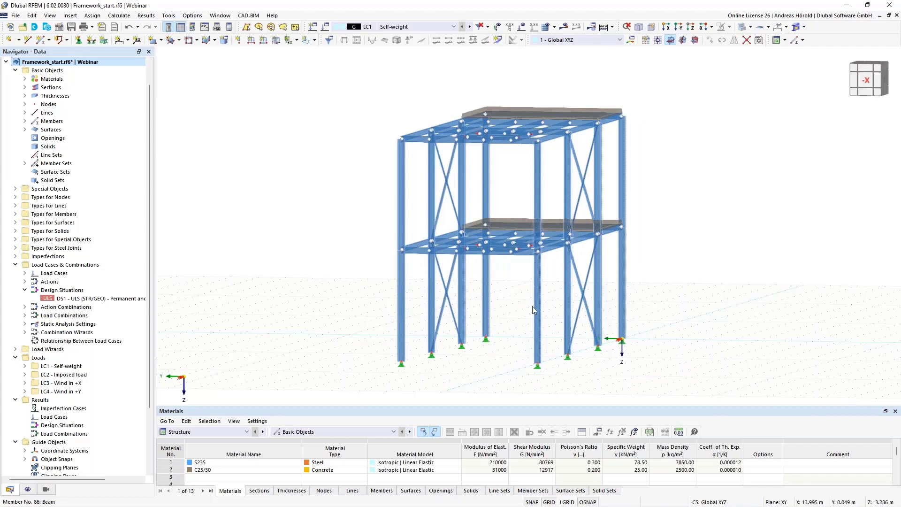
Display the loads and review load cases LC1 to LC4 on the frame, including the list of design situations and load combinations.
middle_click_drag(693, 334, 519, 302, "ctrl")
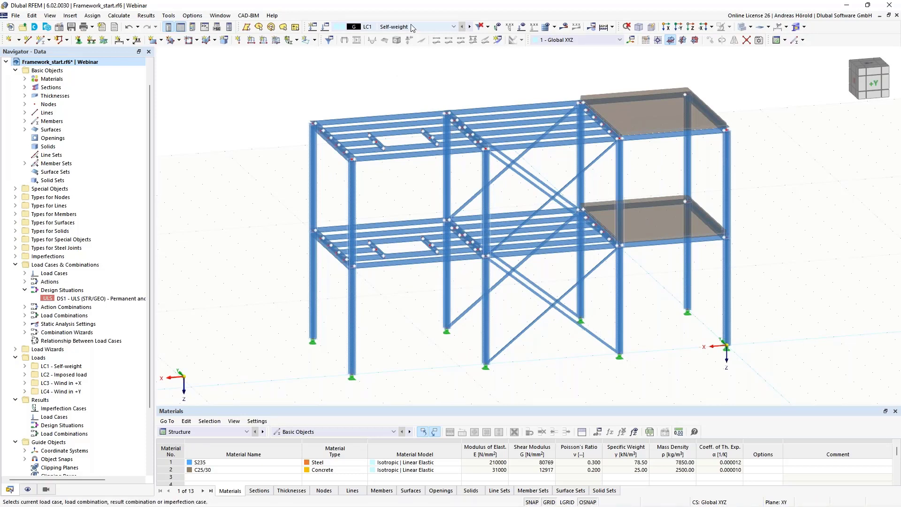
left_click(523, 27)
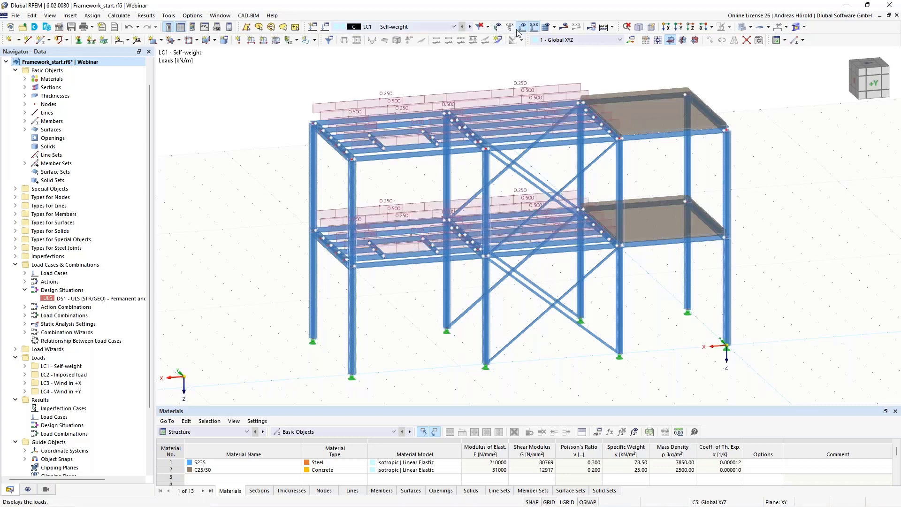
left_click(470, 27)
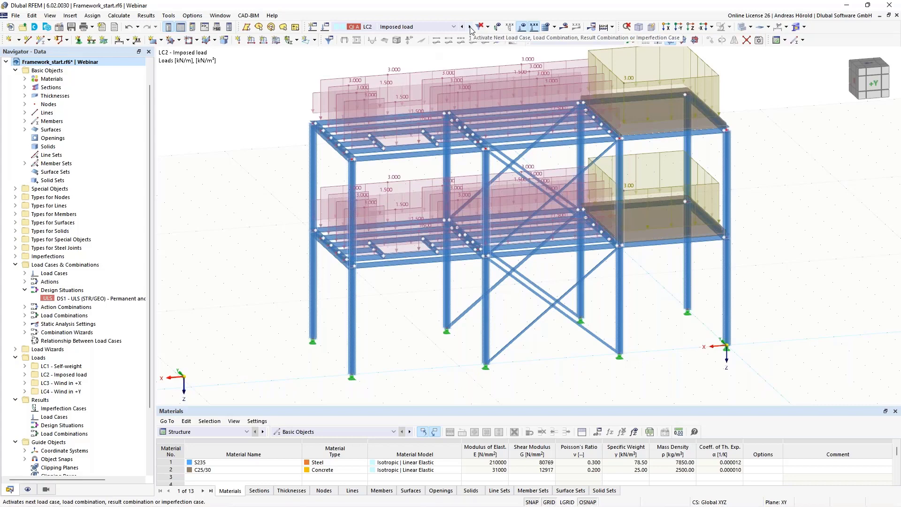
middle_click_drag(746, 177, 745, 199)
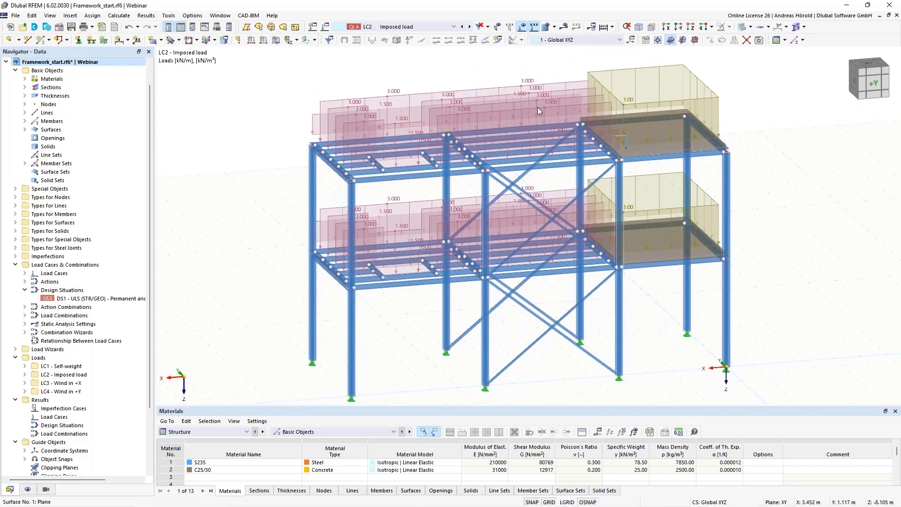
left_click(470, 27)
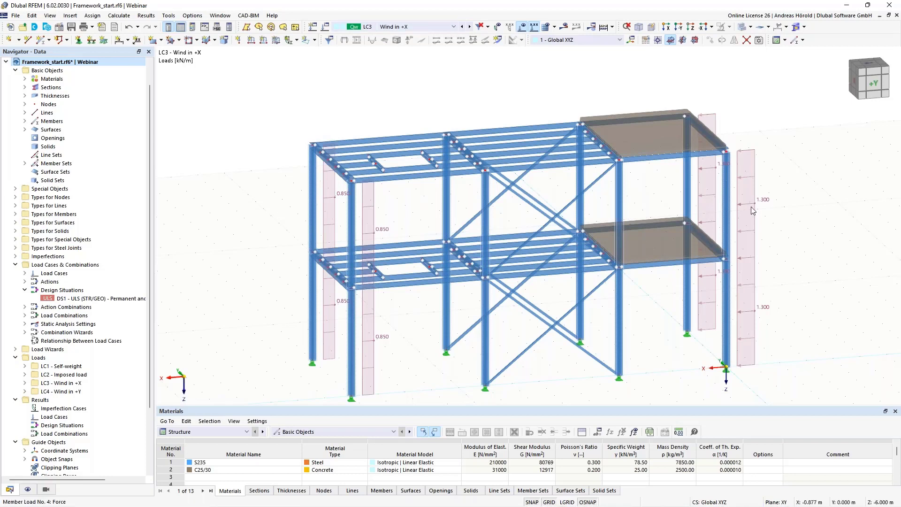
left_click(470, 27)
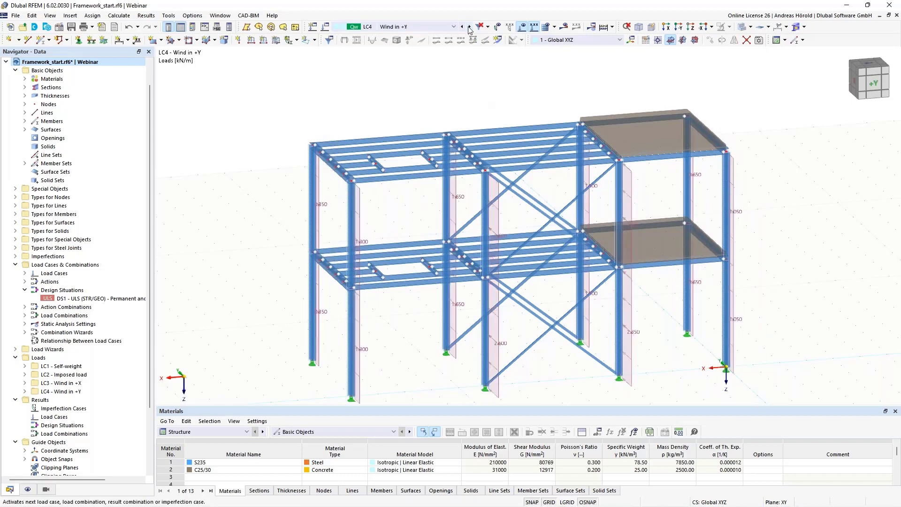
left_click(431, 27)
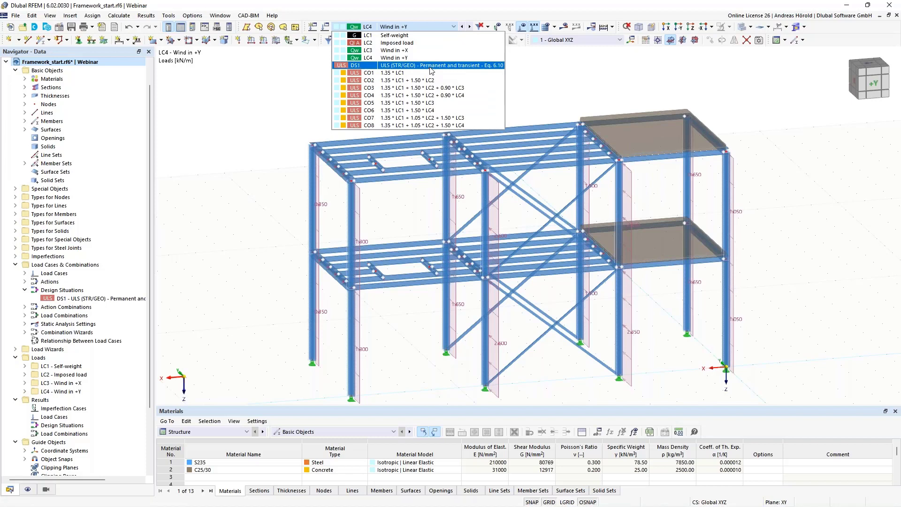
left_click(291, 112)
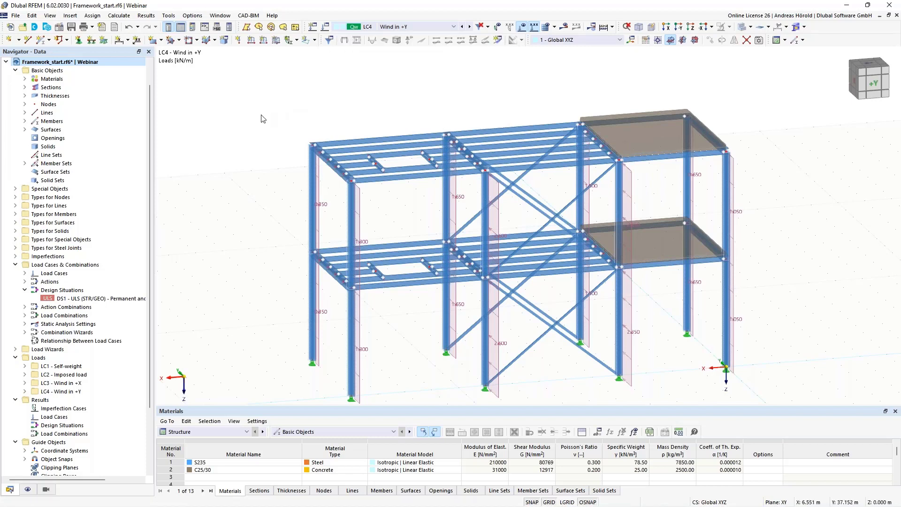
middle_click_drag(264, 152, 264, 122)
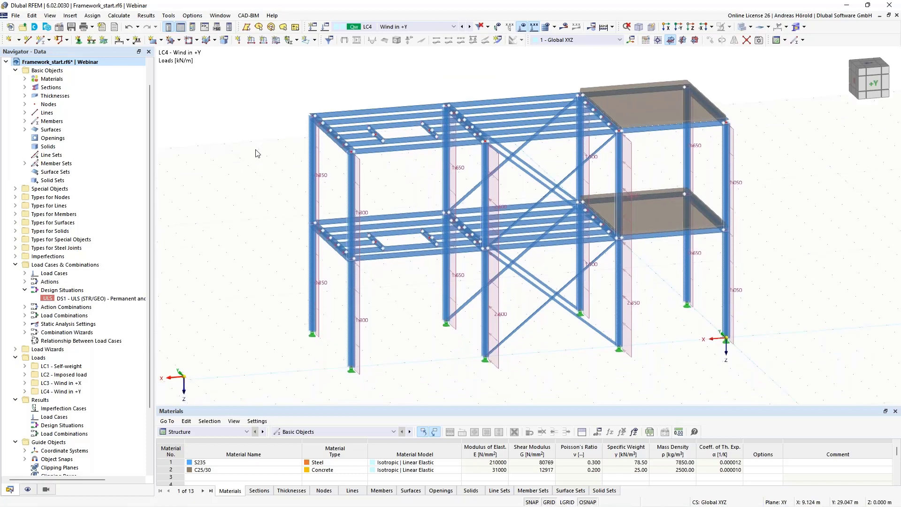
Review the model's base data, checking the Steel Joints add-on, the combination standard and the national annex options for steel joints.
left_click(58, 28)
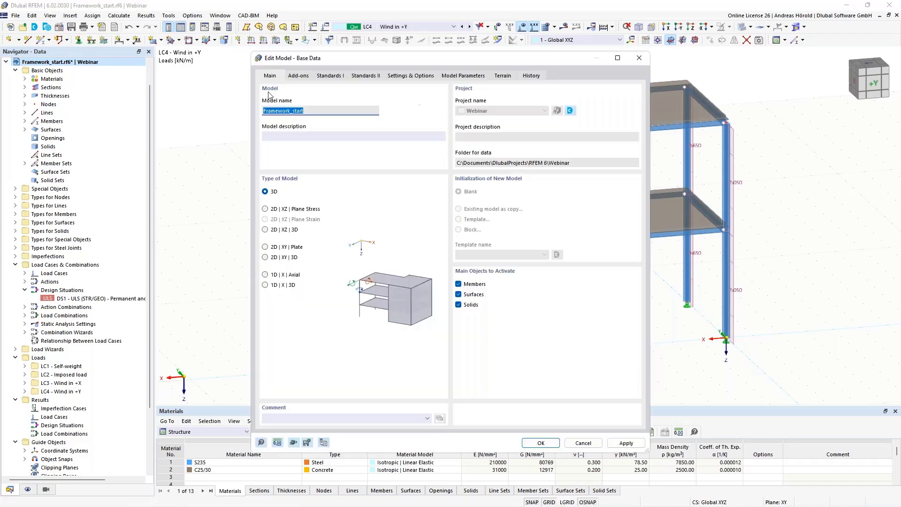
left_click(297, 76)
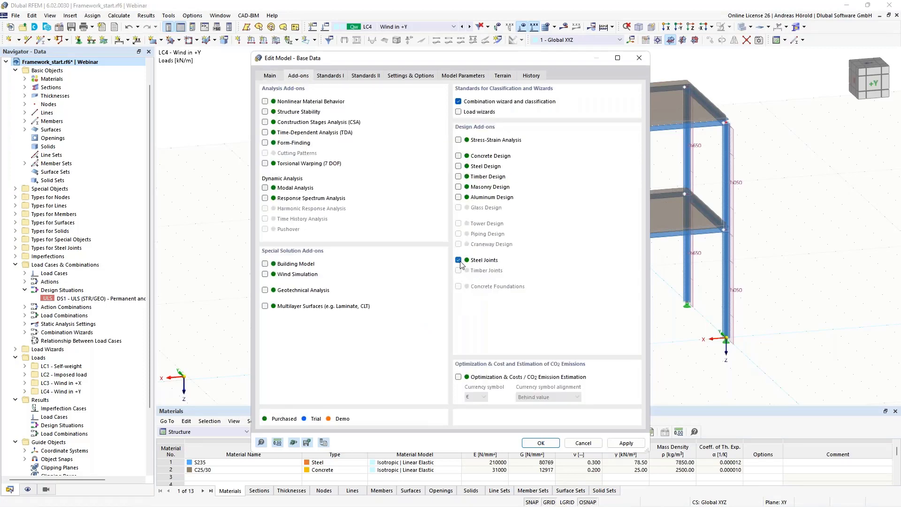
left_click(331, 76)
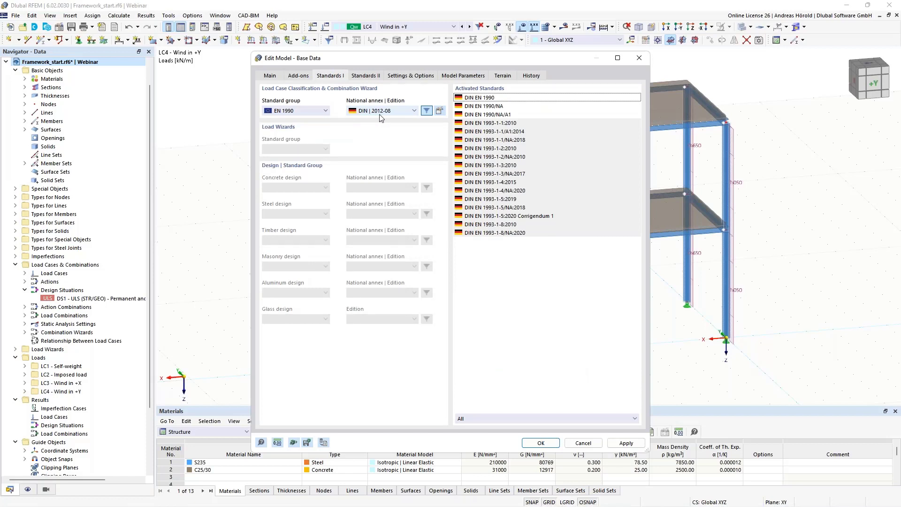
left_click(365, 76)
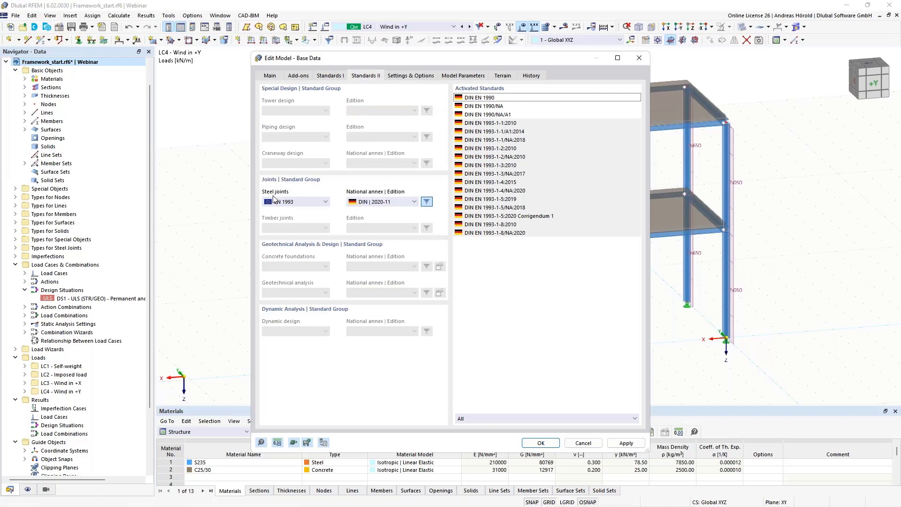
left_click(390, 202)
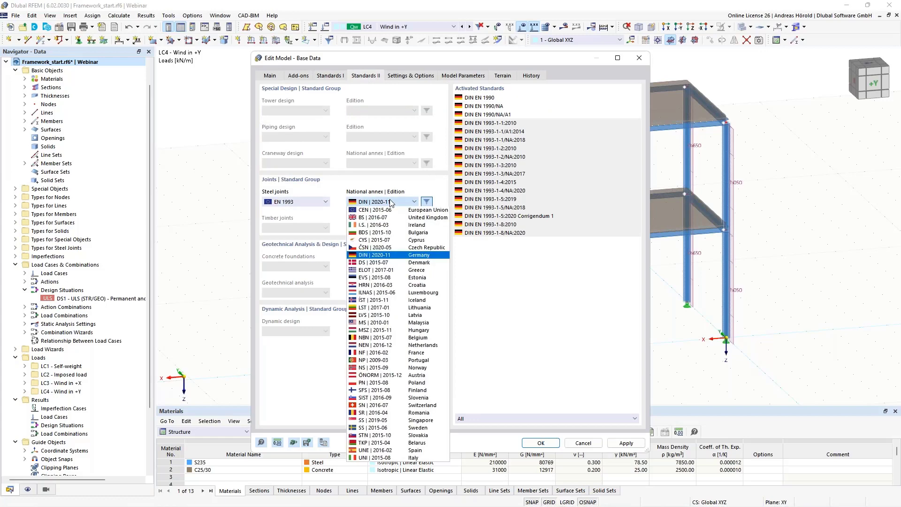
left_click(390, 202)
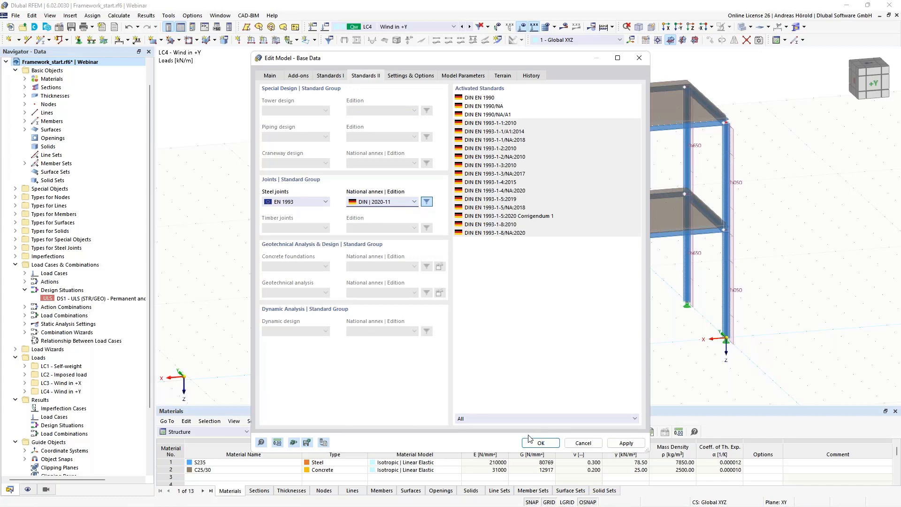
left_click(540, 444)
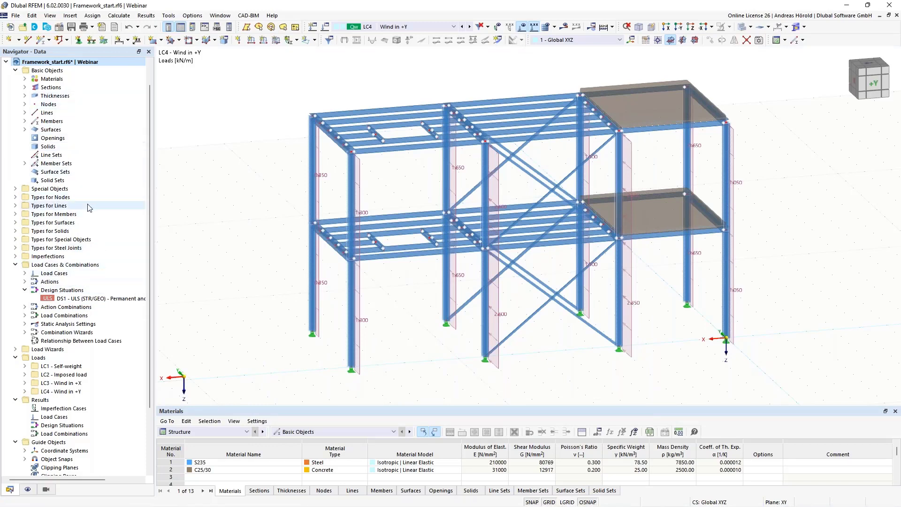
Expand the Types for Steel Joints and Steel Joint Design categories in the navigator.
left_click(16, 248)
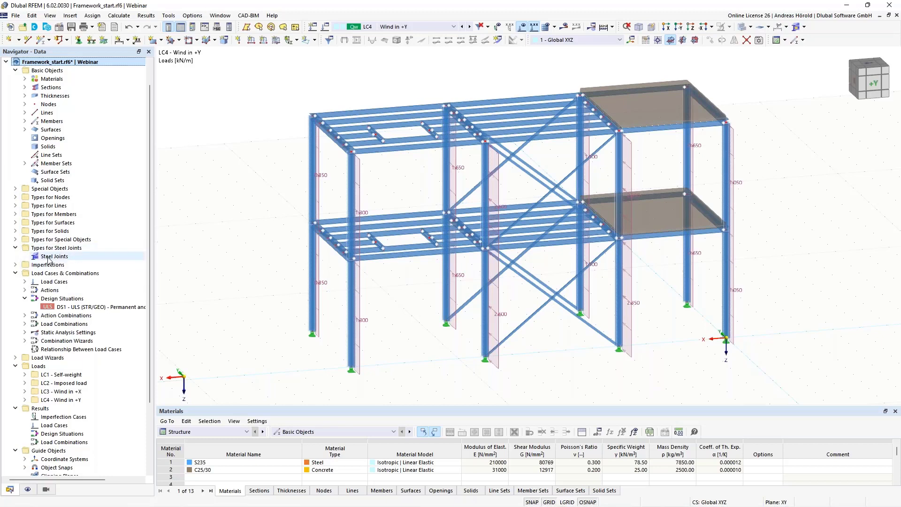
scroll(63, 270, "down", 4)
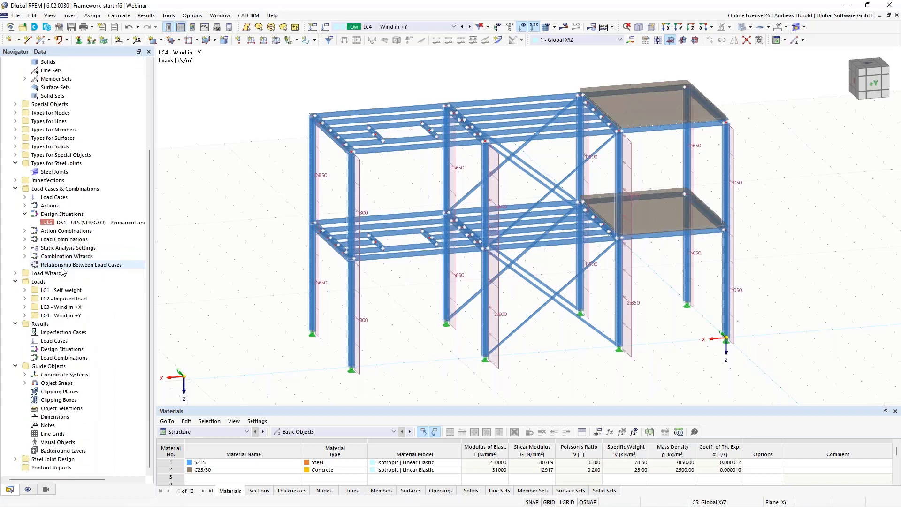
left_click(15, 459)
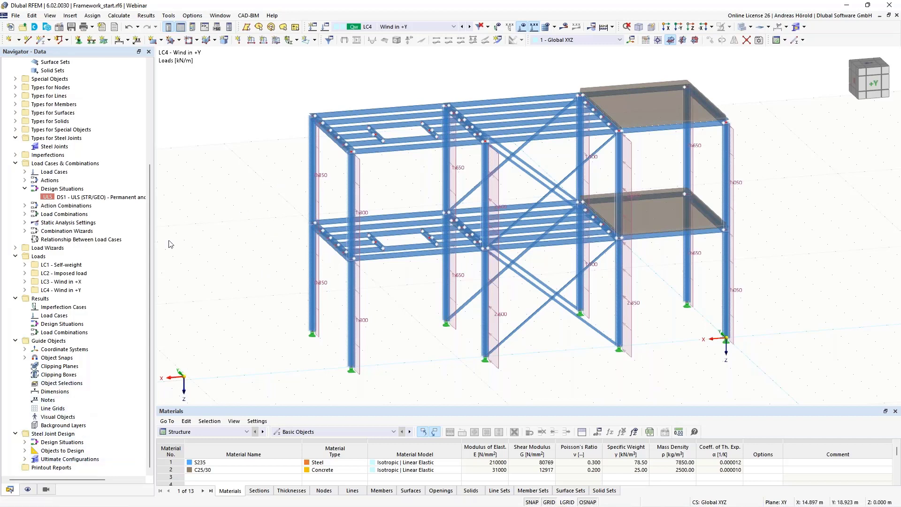
Review the load cases, actions, action combinations and load combinations, and check design situation DS1's steel joint activation and assigned combinations.
double_click(73, 198)
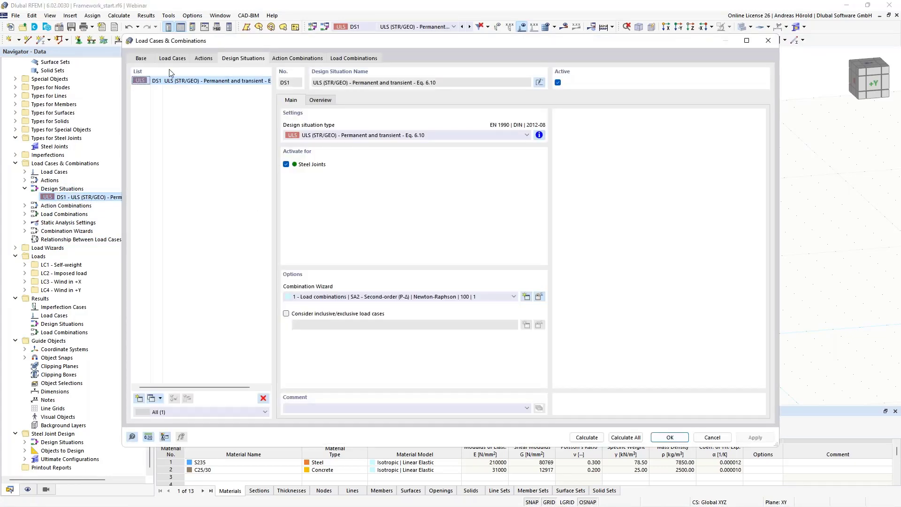
left_click(173, 58)
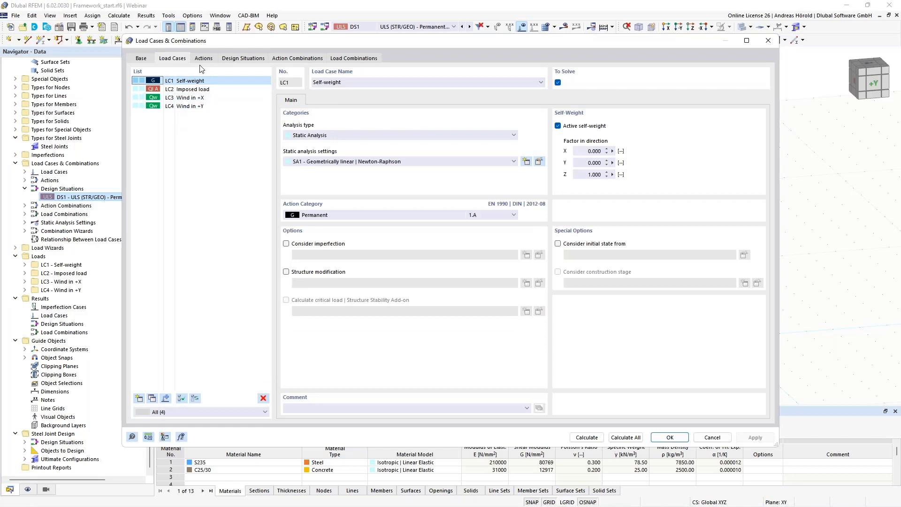
left_click(203, 60)
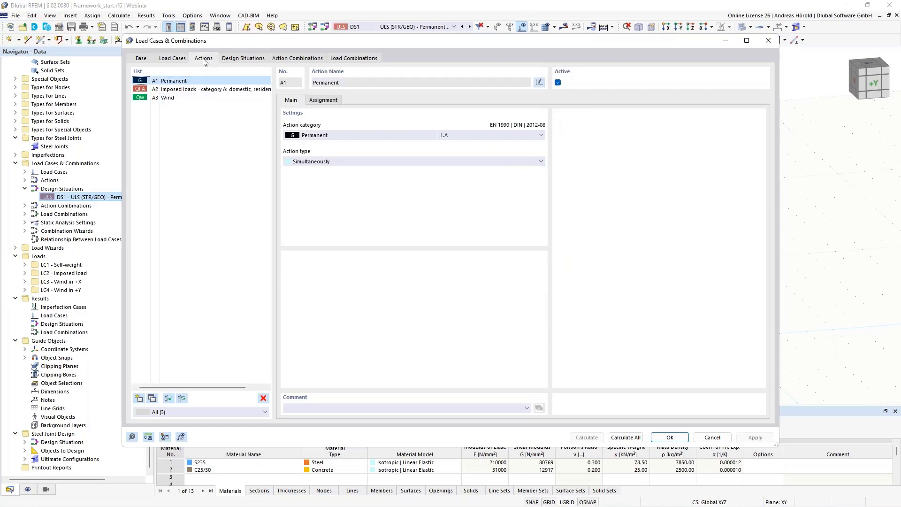
left_click(245, 59)
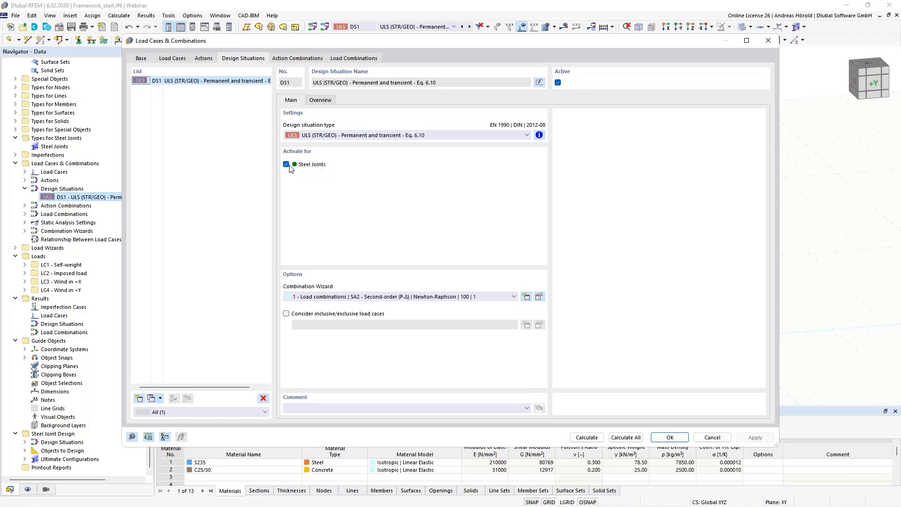
left_click(290, 60)
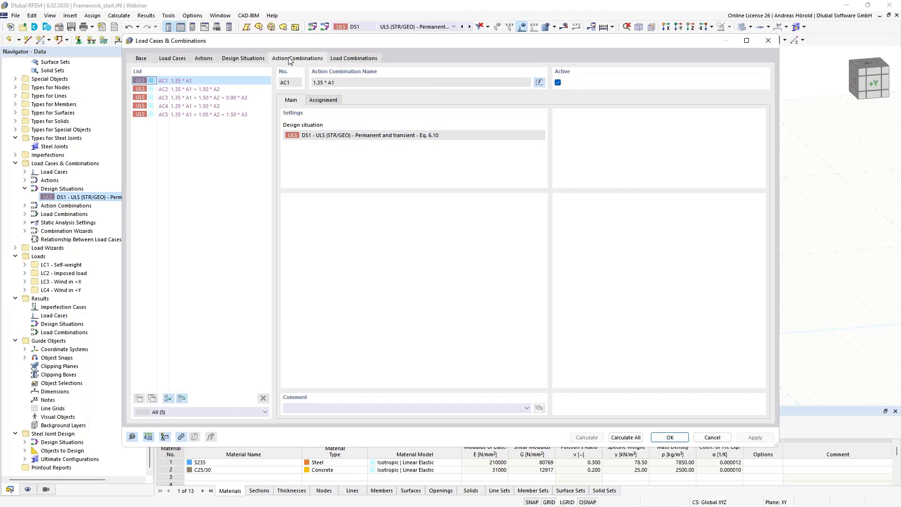
left_click(360, 59)
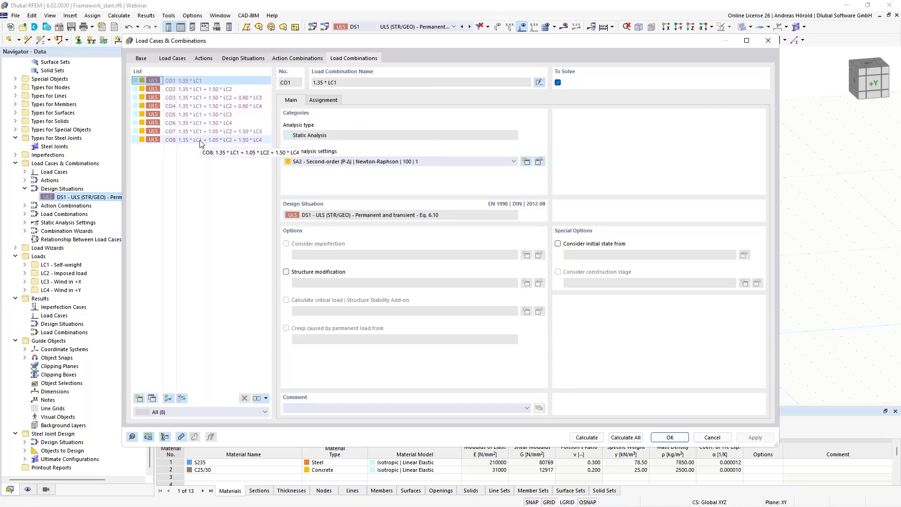
left_click(236, 60)
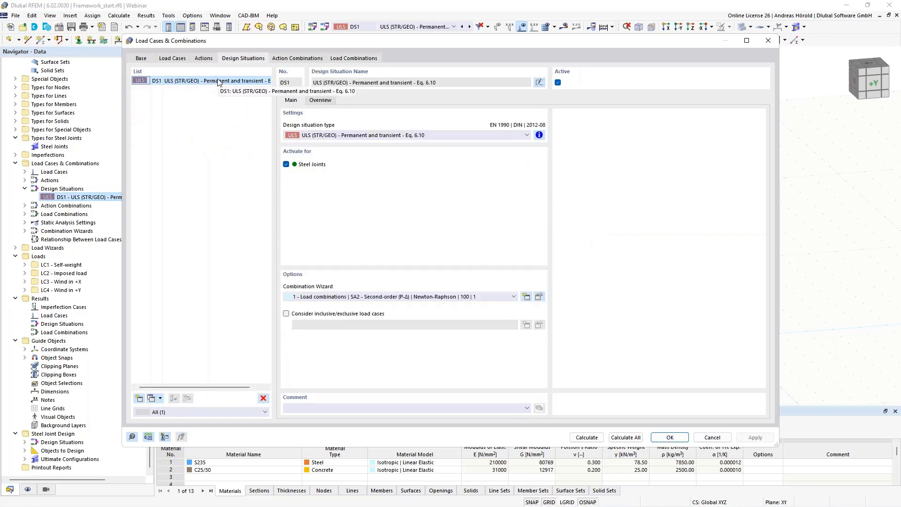
left_click(320, 100)
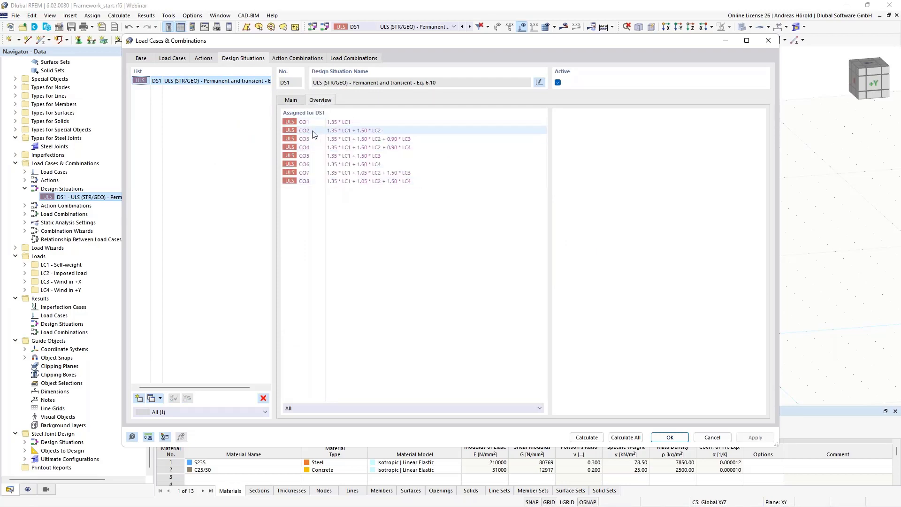
left_click(711, 437)
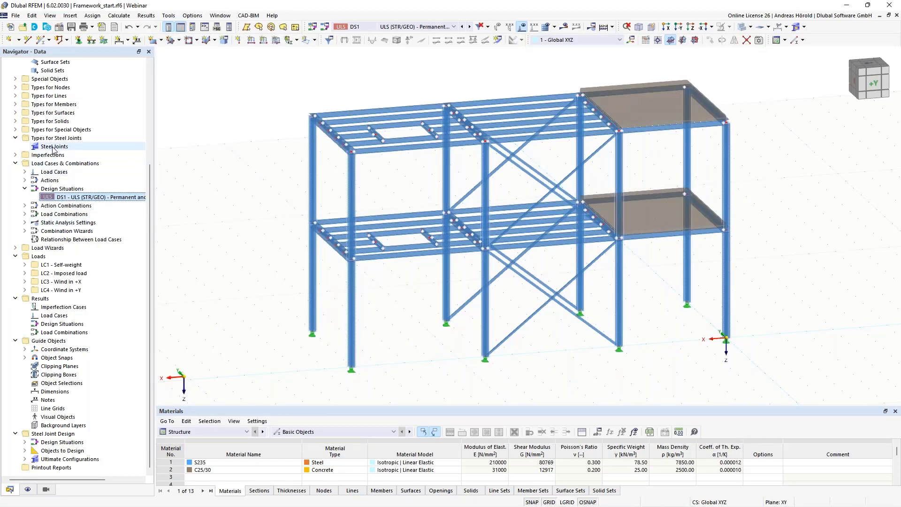
Examine the connections where the lower floor's beams meet the main girder and columns near the bracing.
middle_click_drag(413, 329, 454, 250)
scroll(429, 245, "up", 5)
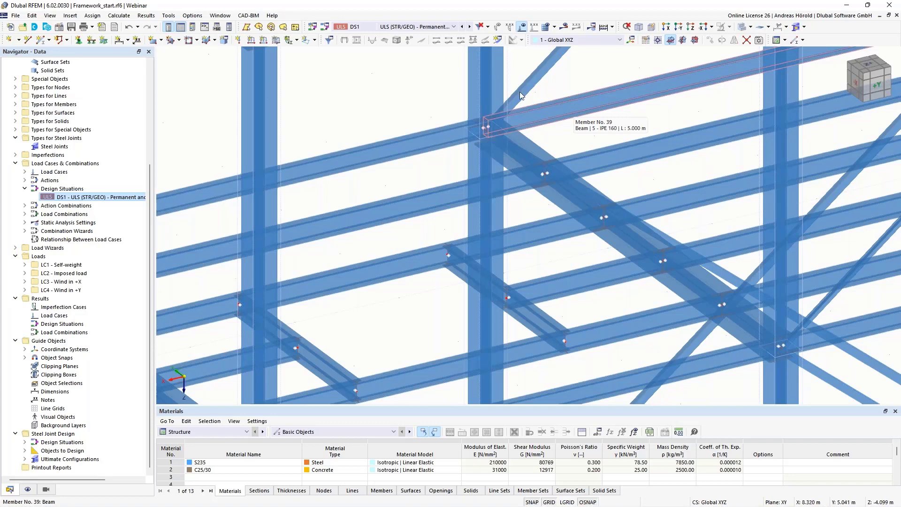
middle_click_drag(518, 91, 492, 127)
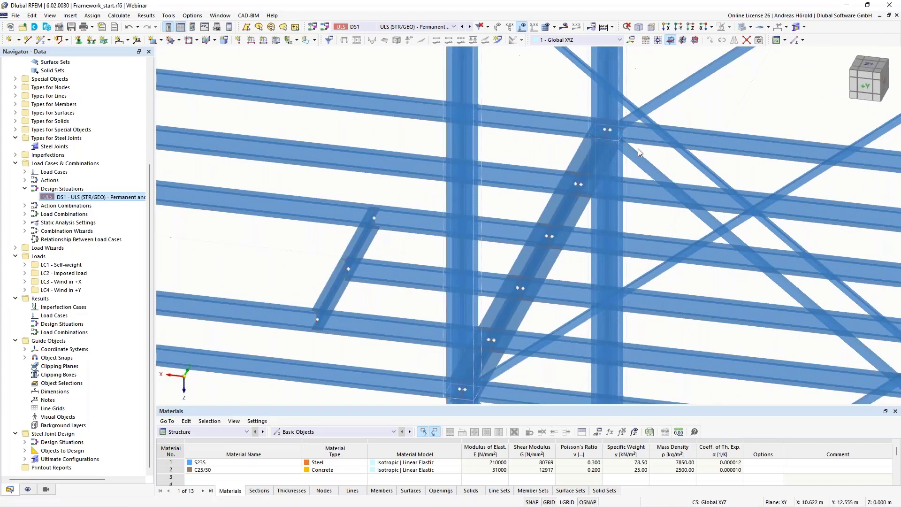
scroll(667, 97, "up", 5)
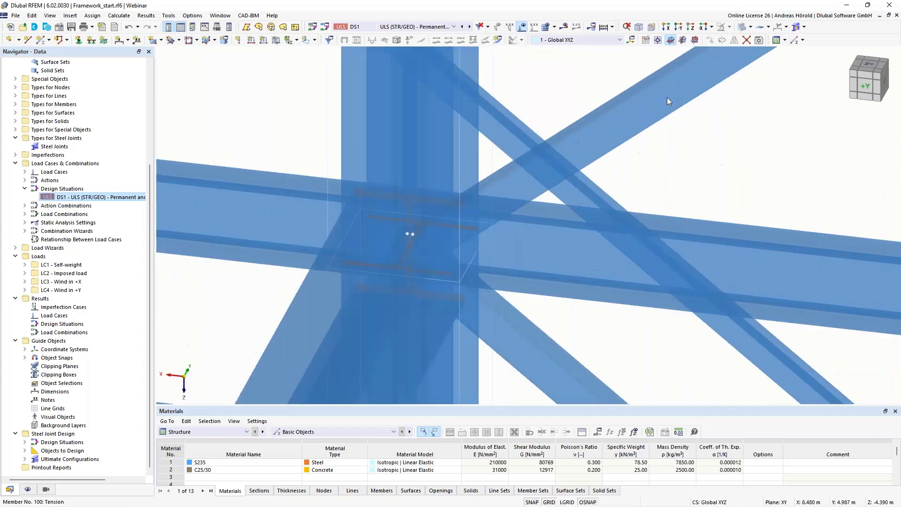
scroll(594, 126, "down", 6)
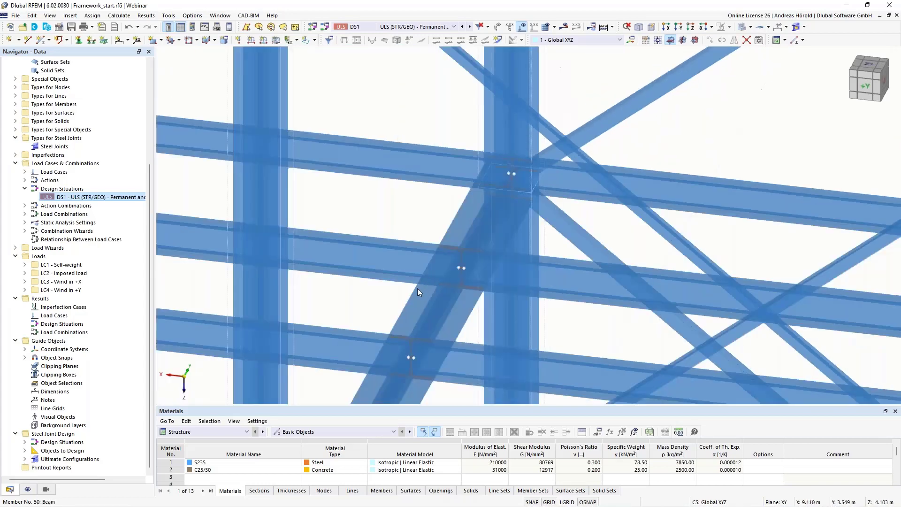
scroll(415, 292, "down", 5)
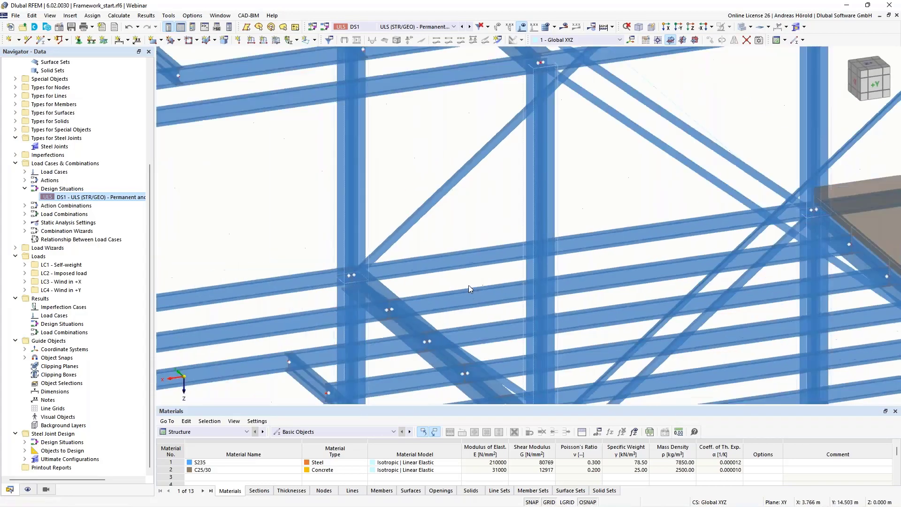
middle_click_drag(469, 286, 562, 211)
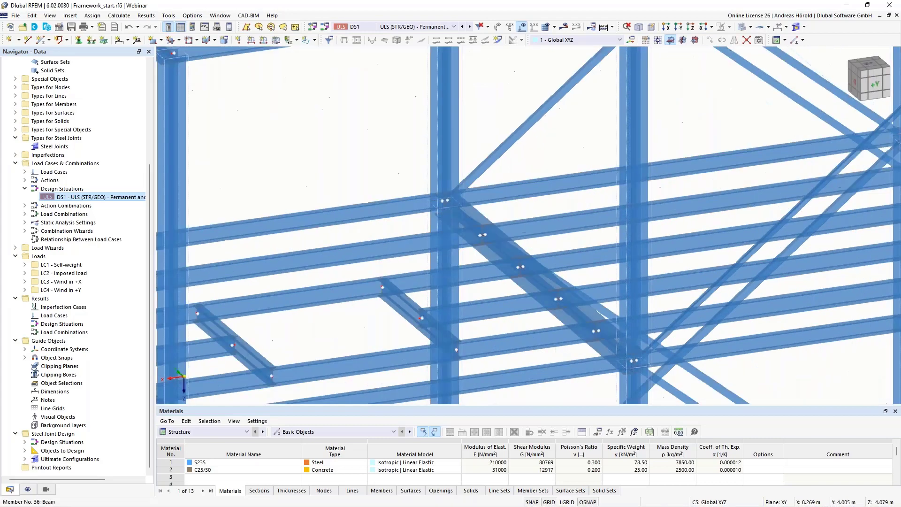
Create a new steel joint and assign it to node 33, where the main girder meets the column.
right_click(49, 149)
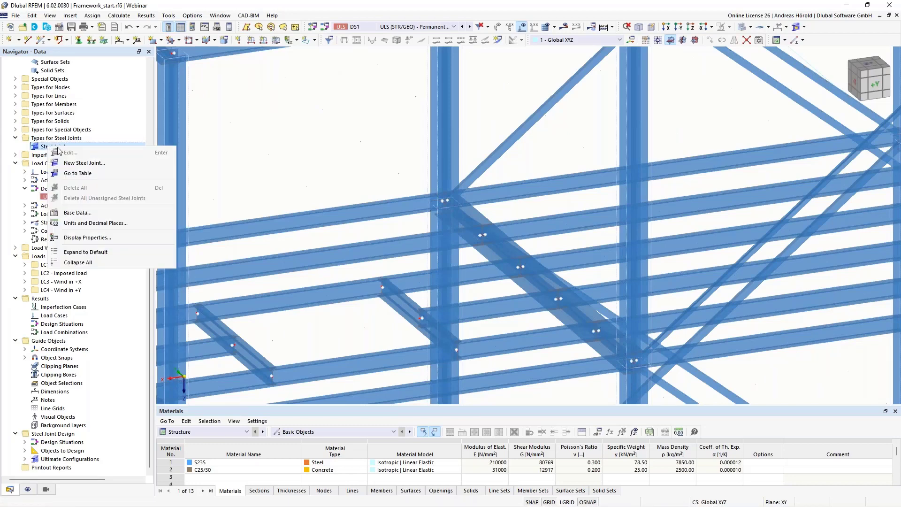
left_click(98, 164)
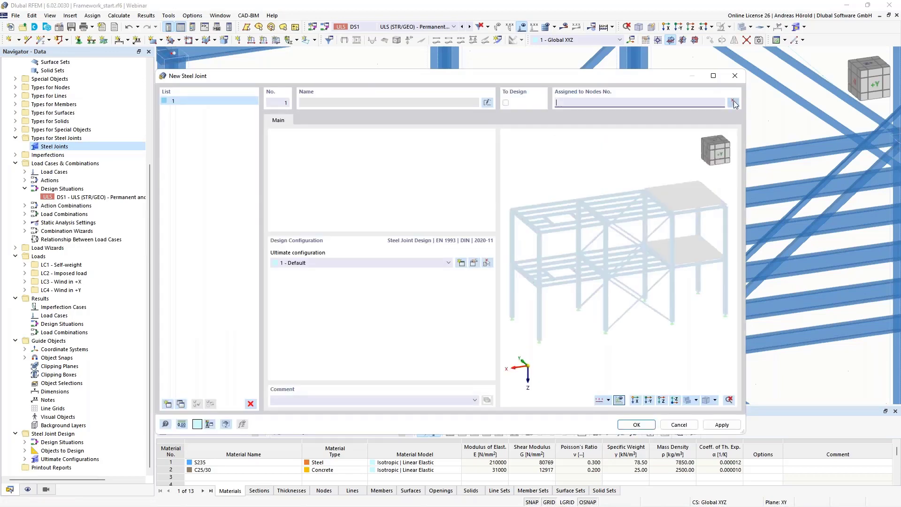
left_click(734, 103)
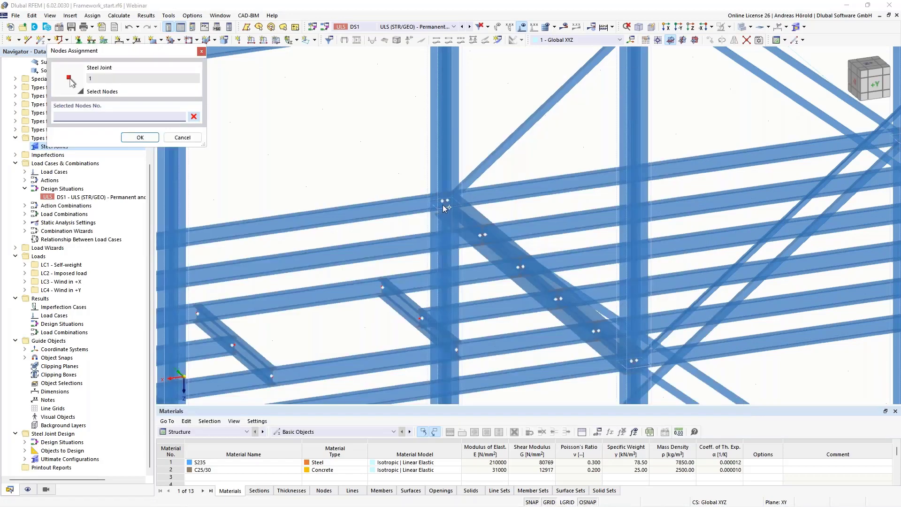
left_click(443, 201)
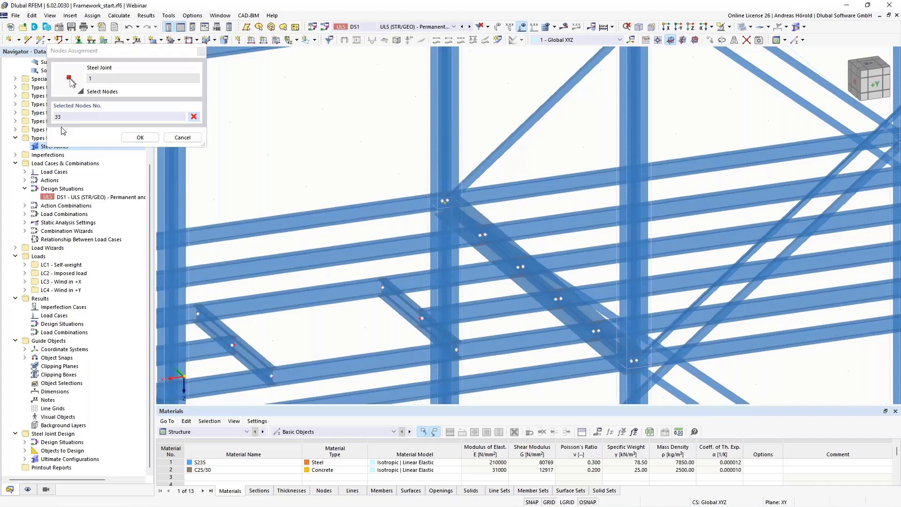
left_click(141, 137)
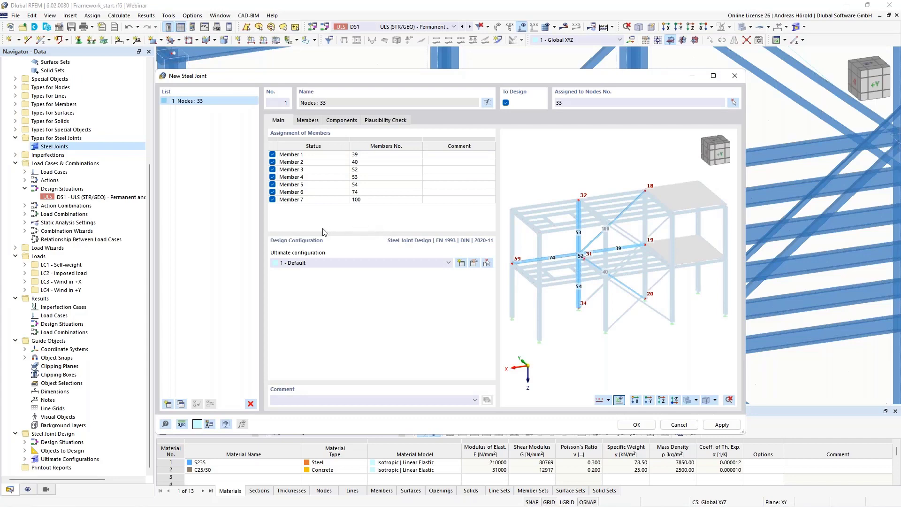
Examine the connection at node 33 and identify each of the joint's assigned members 1 to 7 in the model preview.
scroll(570, 259, "up", 2)
scroll(571, 259, "up", 3)
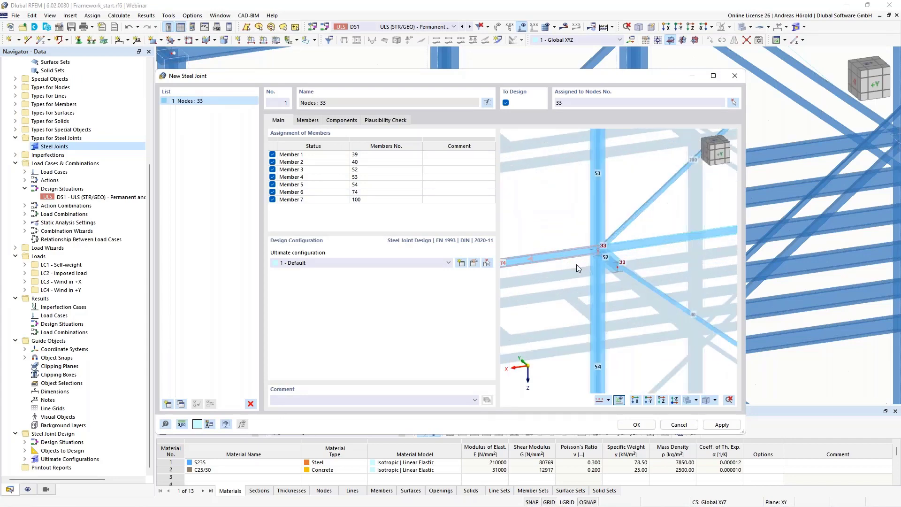
scroll(602, 274, "up", 3)
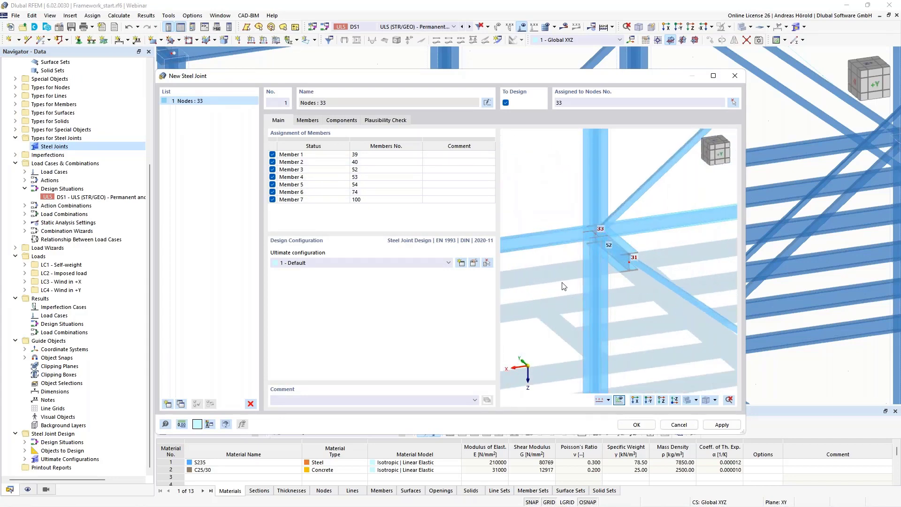
middle_click_drag(564, 285, 590, 265, "ctrl")
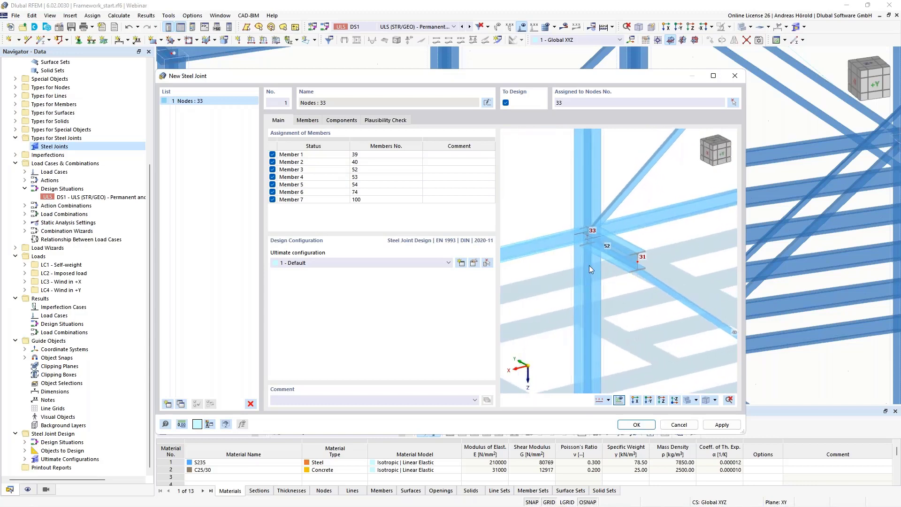
scroll(587, 238, "up", 3)
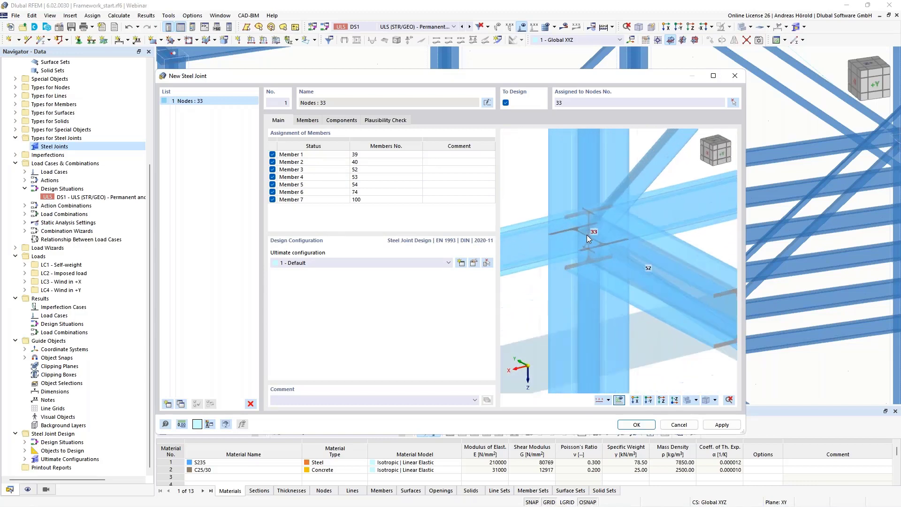
scroll(591, 236, "down", 3)
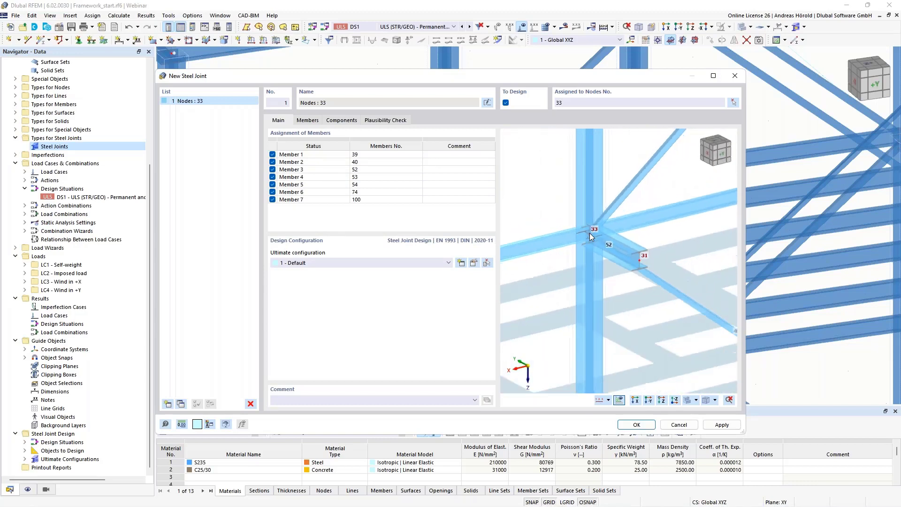
double_click(291, 154)
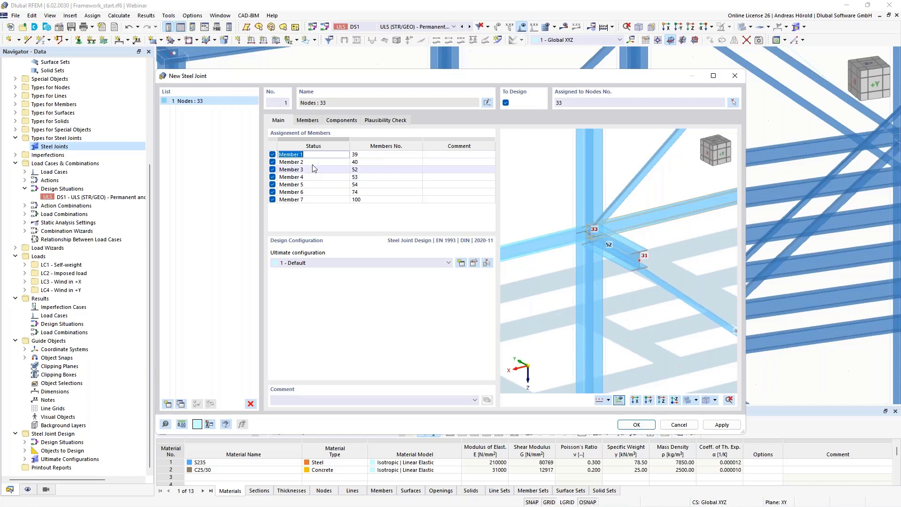
double_click(291, 162)
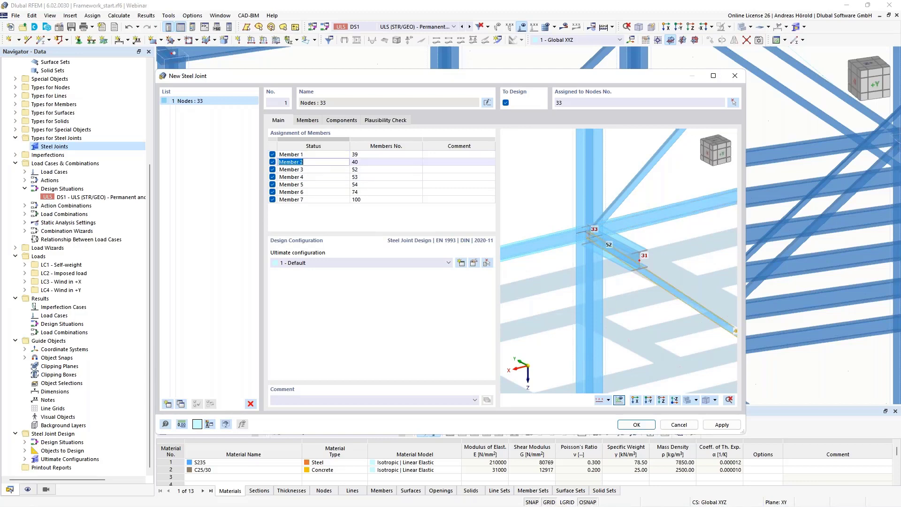
double_click(324, 170)
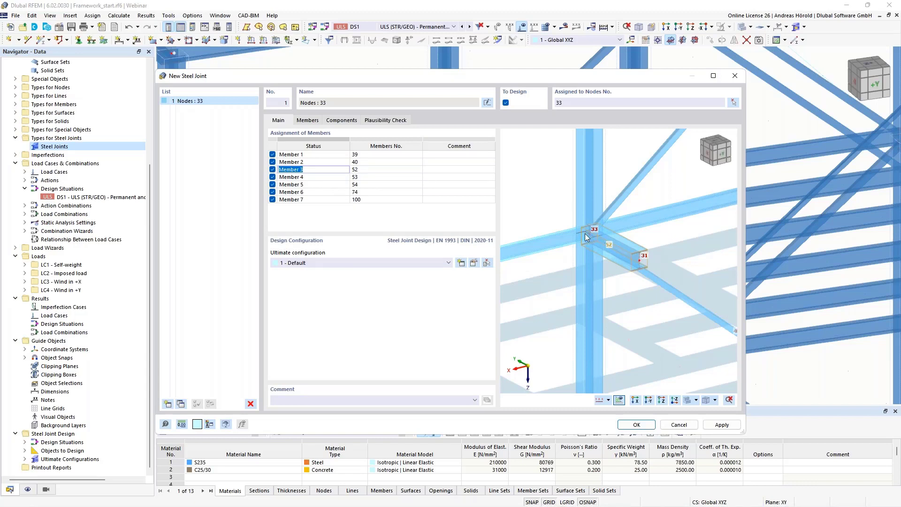
double_click(330, 178)
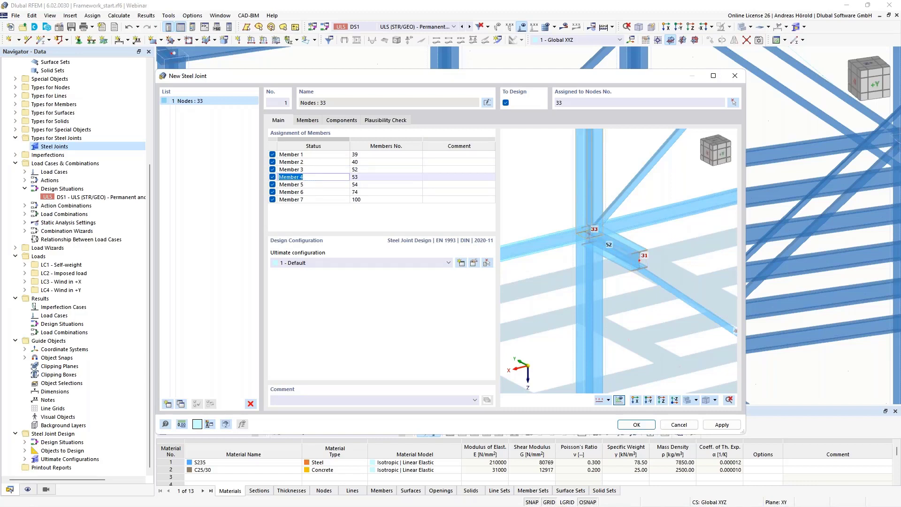
double_click(329, 185)
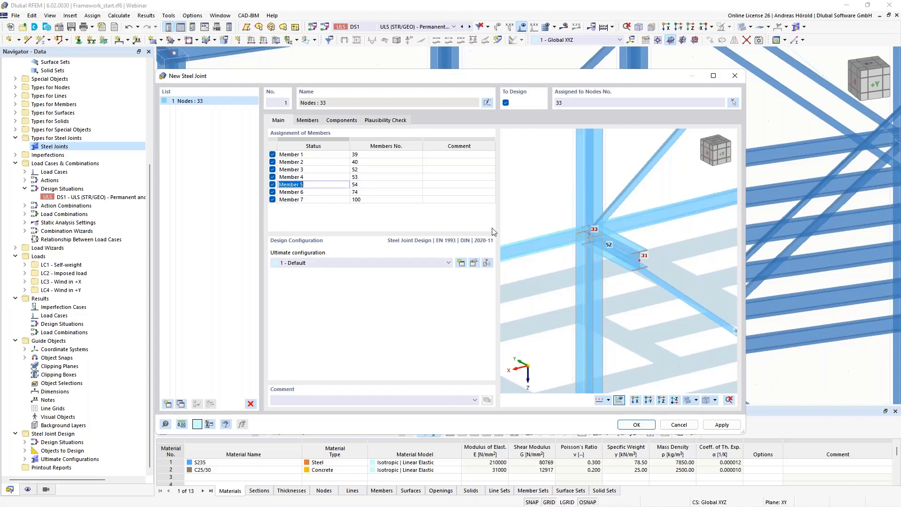
double_click(311, 192)
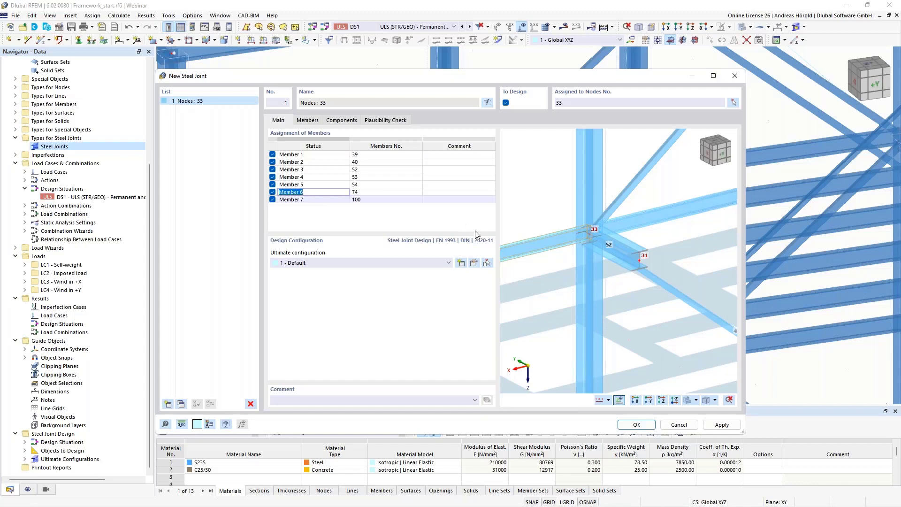
double_click(312, 200)
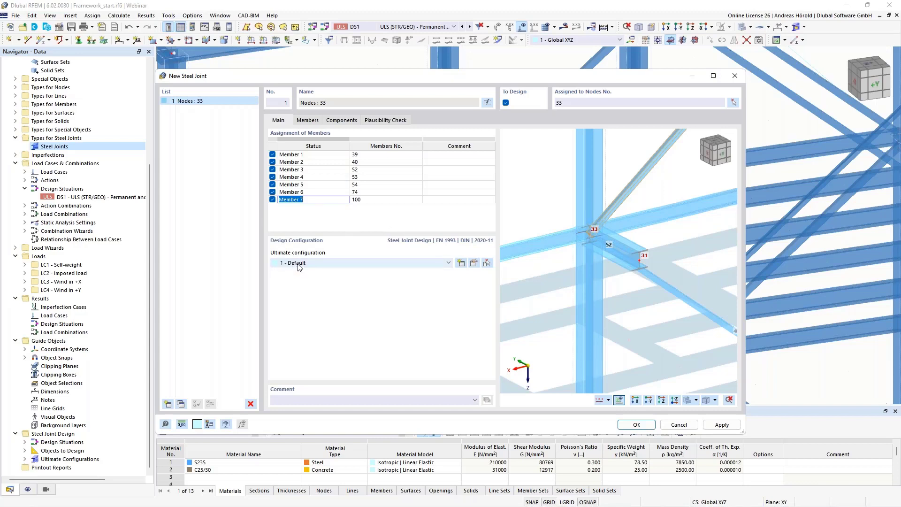
Review the default ultimate configuration's design parameters, including iterations, load increments, plastic strain limit and mesh settings.
left_click(474, 264)
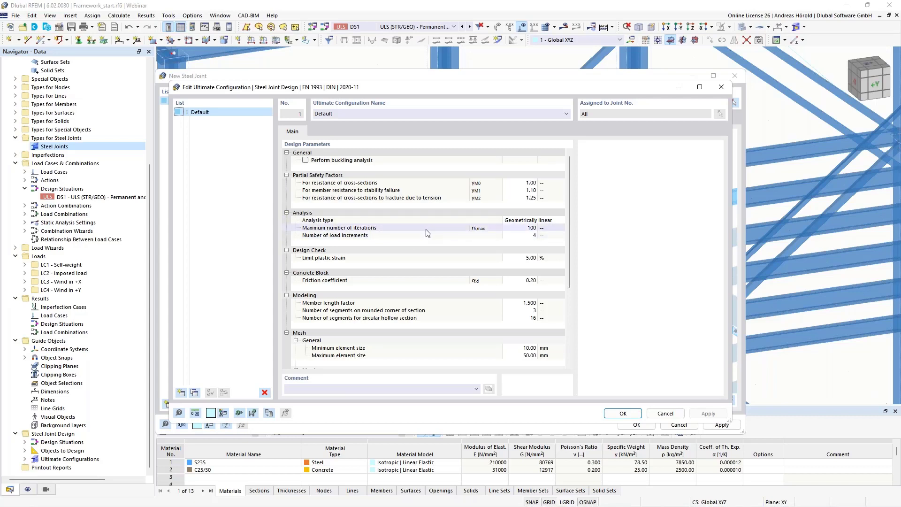
left_click(524, 227)
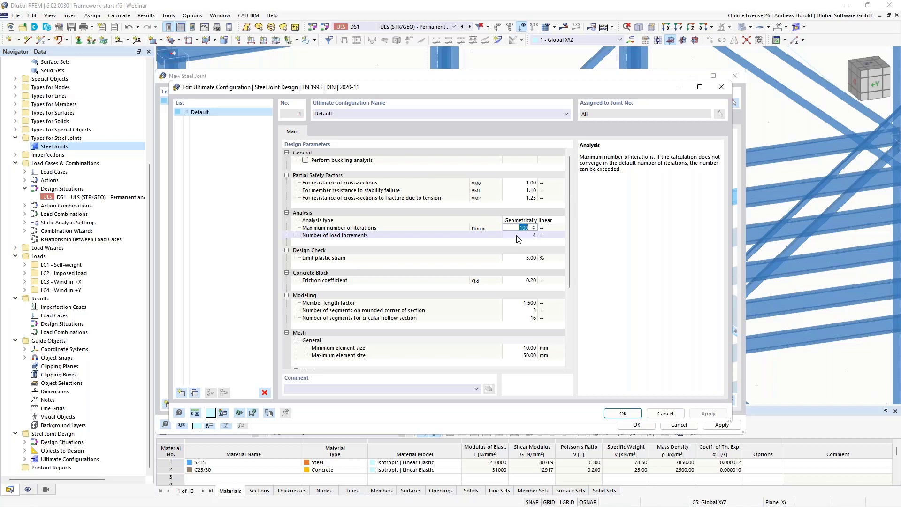
left_click(518, 237)
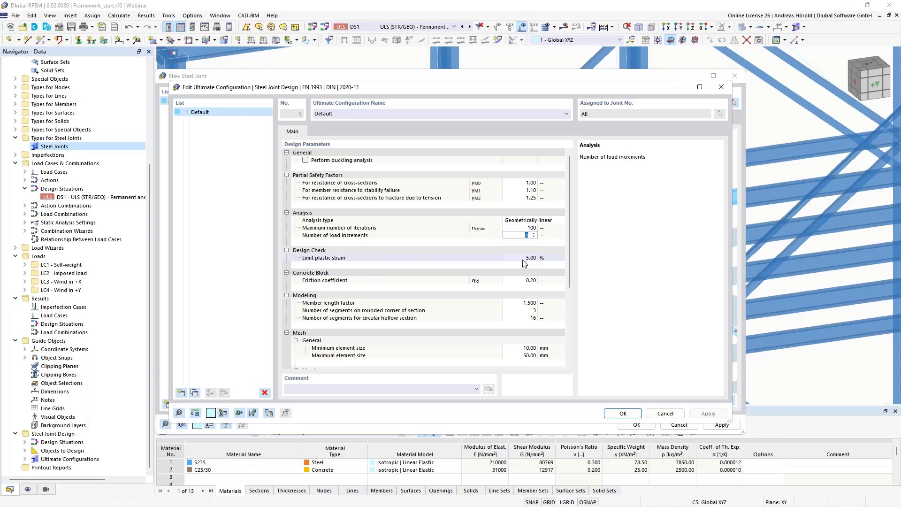
scroll(458, 297, "down", 5)
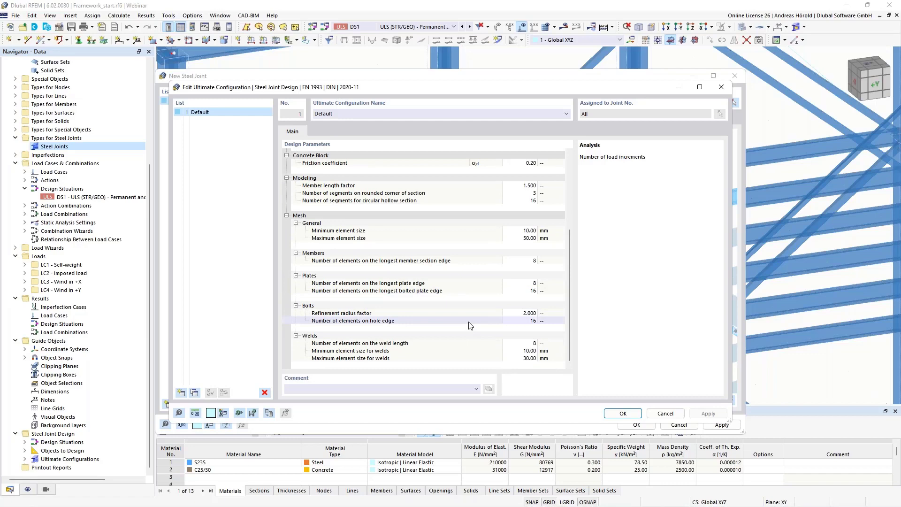
scroll(470, 325, "up", 5)
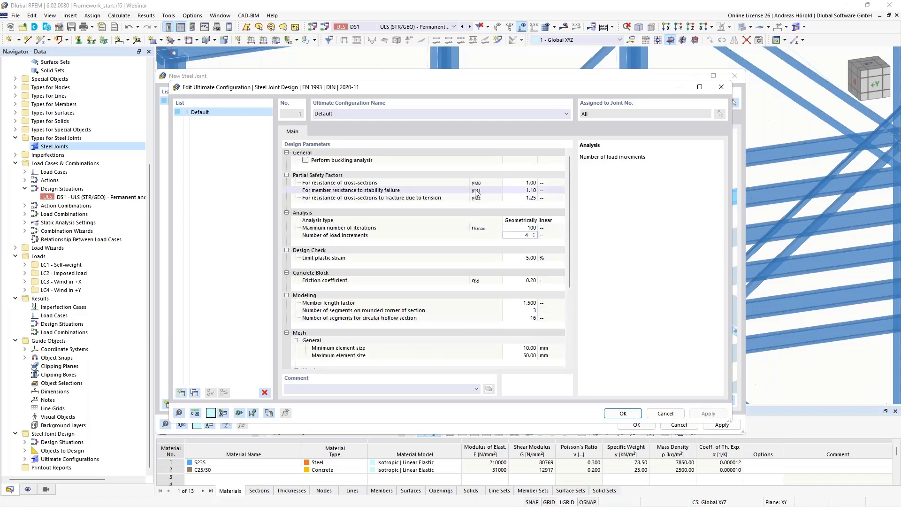
Enable buckling analysis to inspect its stability parameters, switch it off again and close the ultimate configuration.
left_click(306, 160)
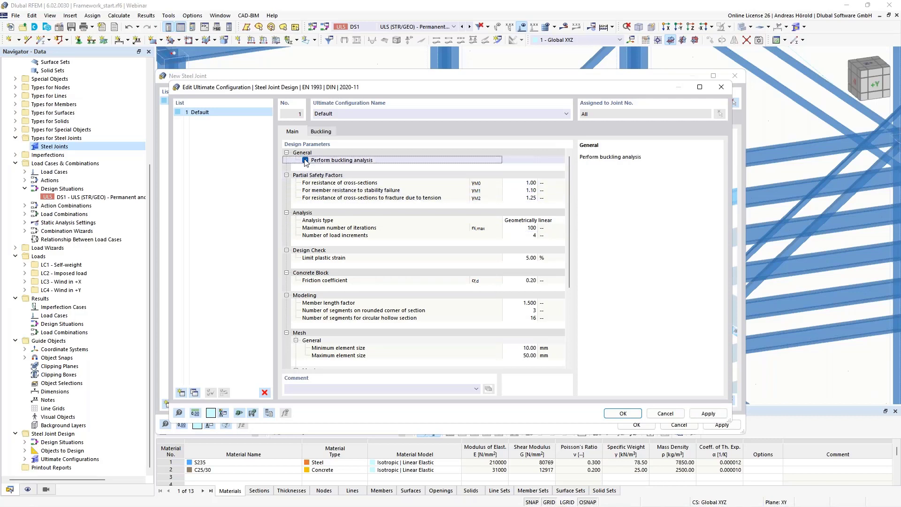
left_click(320, 131)
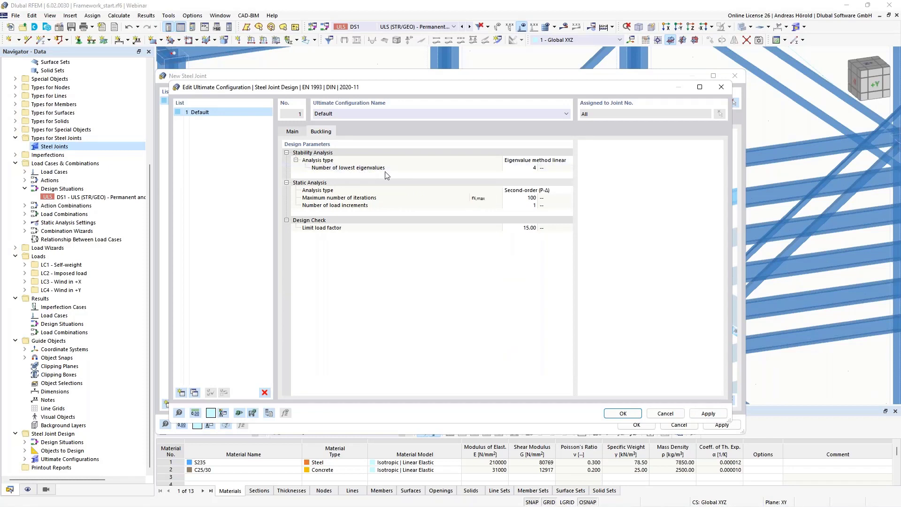
left_click(533, 168)
left_click(533, 168)
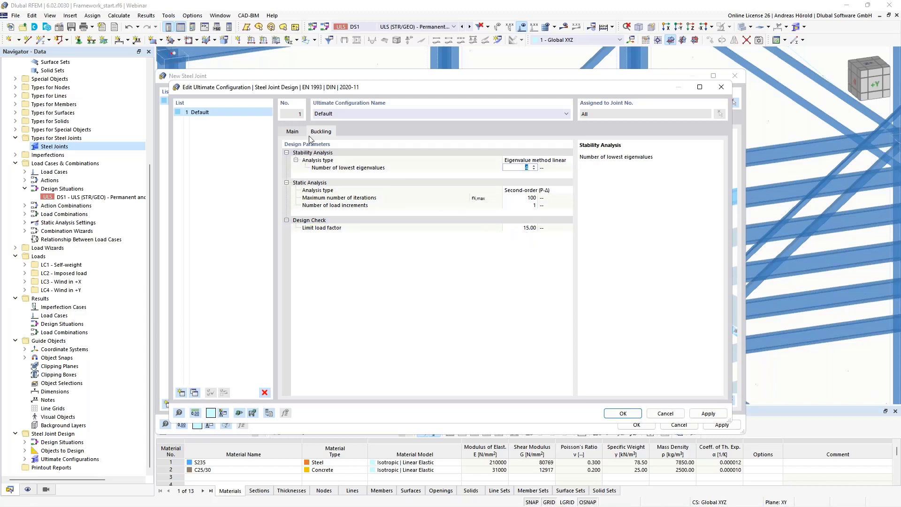
left_click(292, 131)
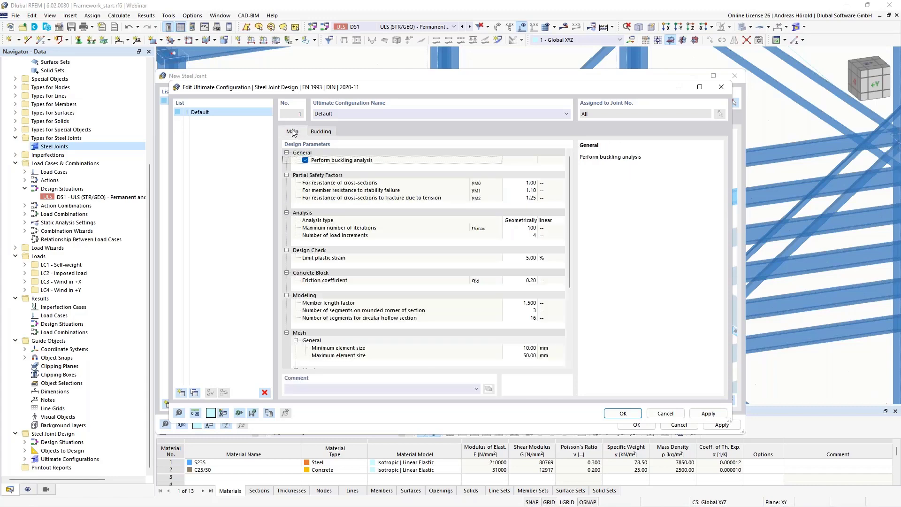
left_click(305, 161)
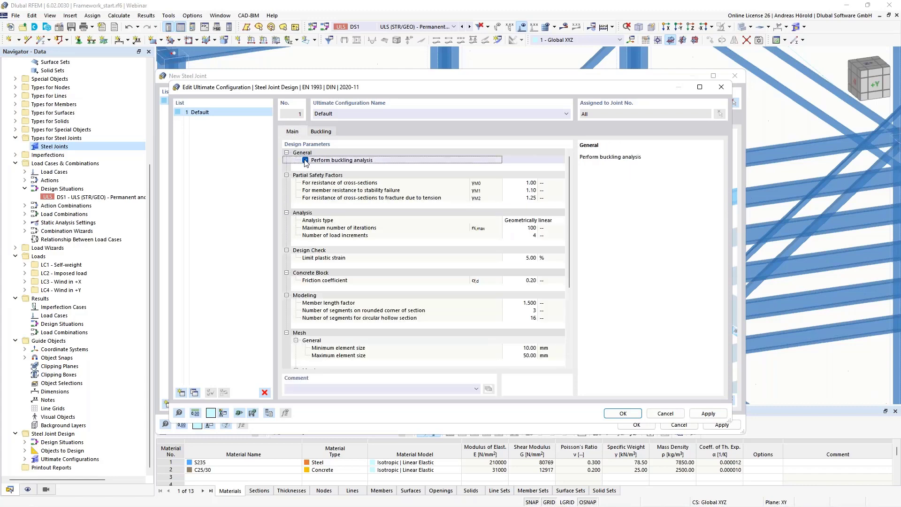
left_click(305, 161)
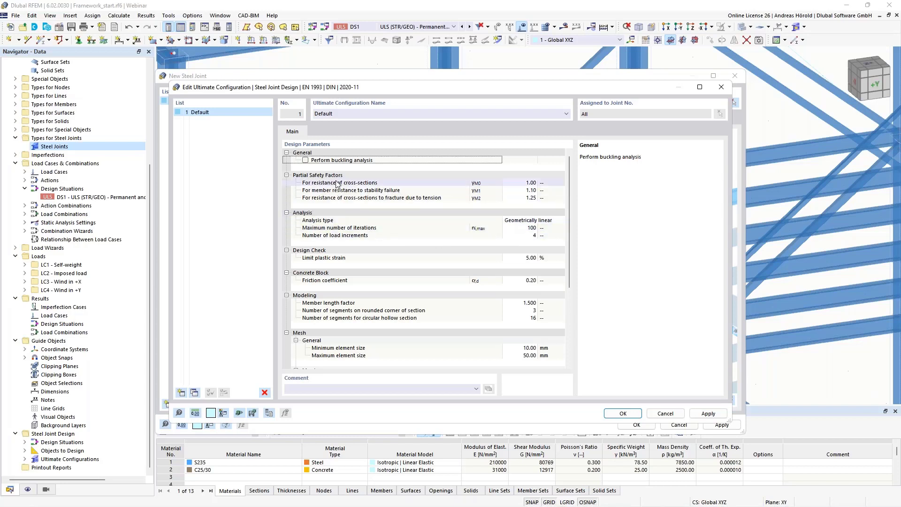
left_click(623, 413)
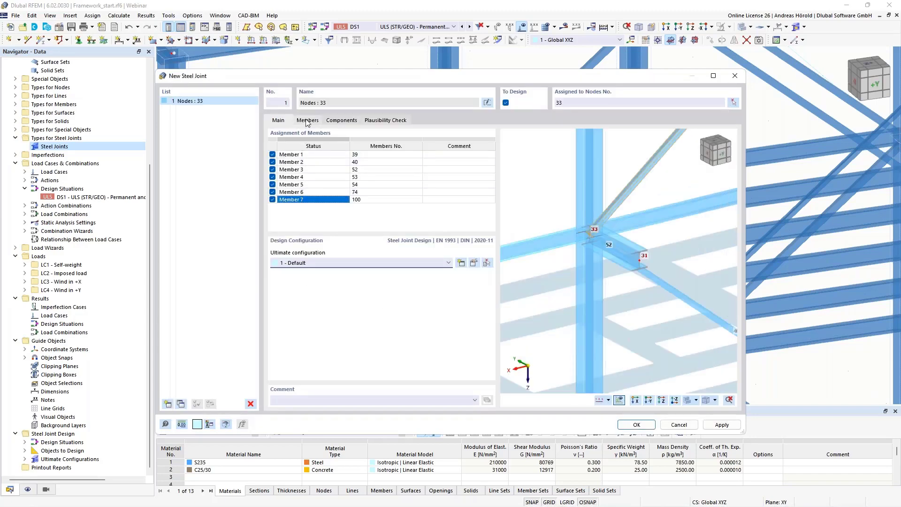
Make Member 5, the lower column segment, the joint's only supported member end by removing the support from Member 1.
left_click(307, 120)
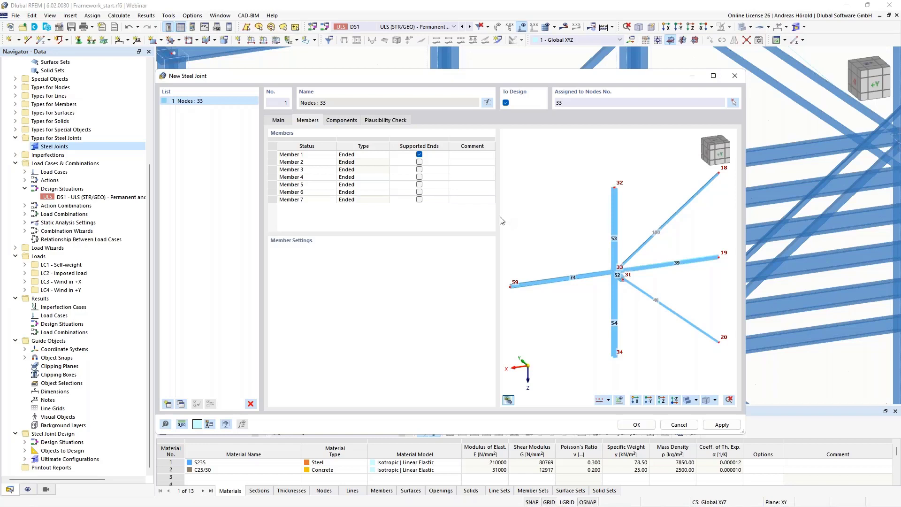
left_click(419, 192)
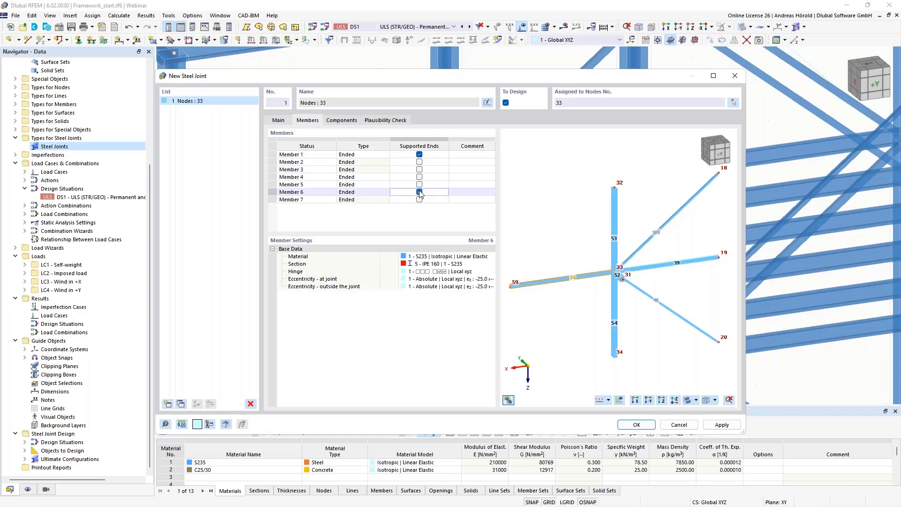
left_click(420, 185)
left_click(419, 192)
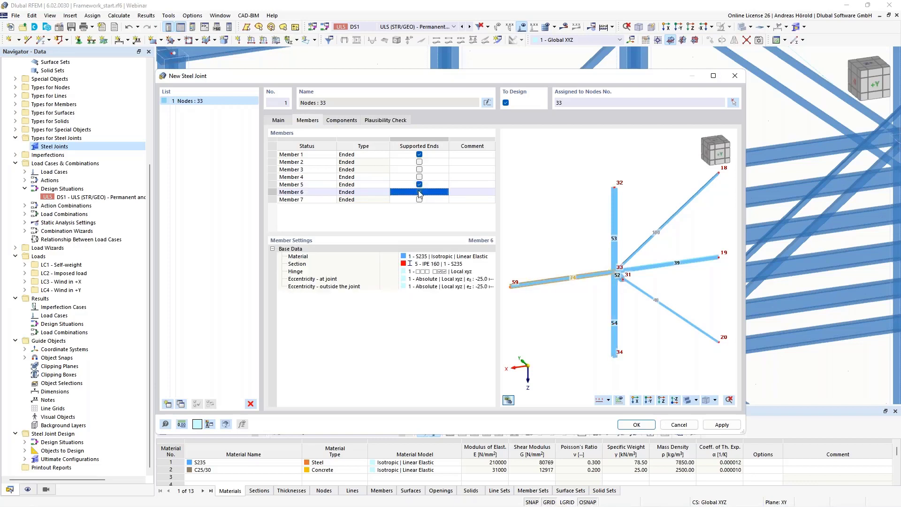
left_click(420, 148)
left_click(421, 156)
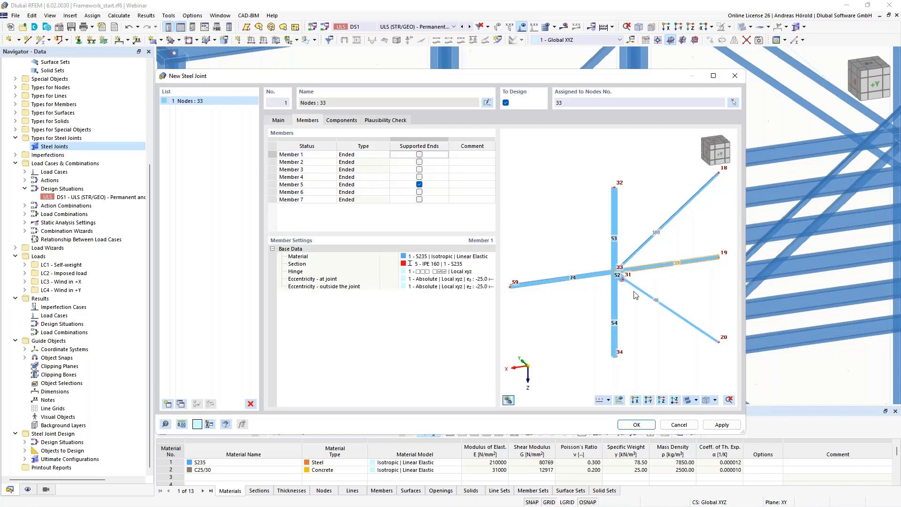
scroll(616, 299, "up", 5)
left_click(425, 185)
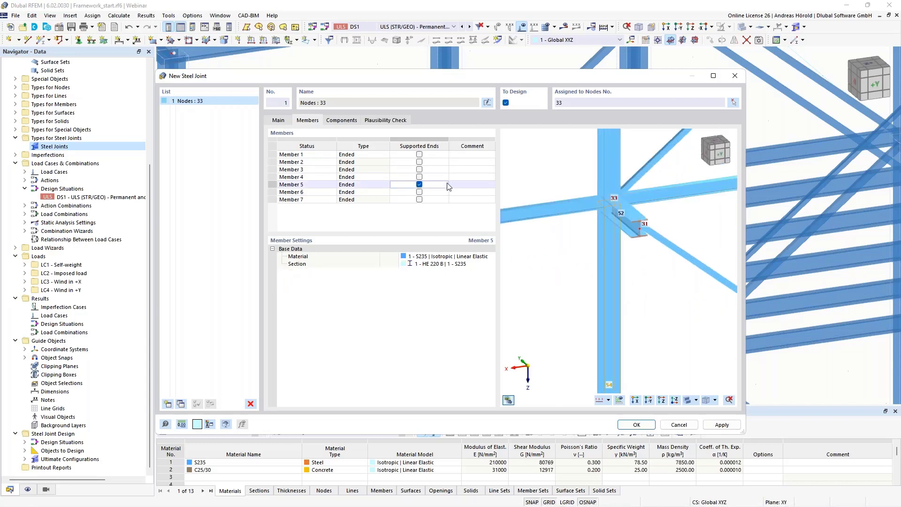
scroll(617, 315, "down", 4)
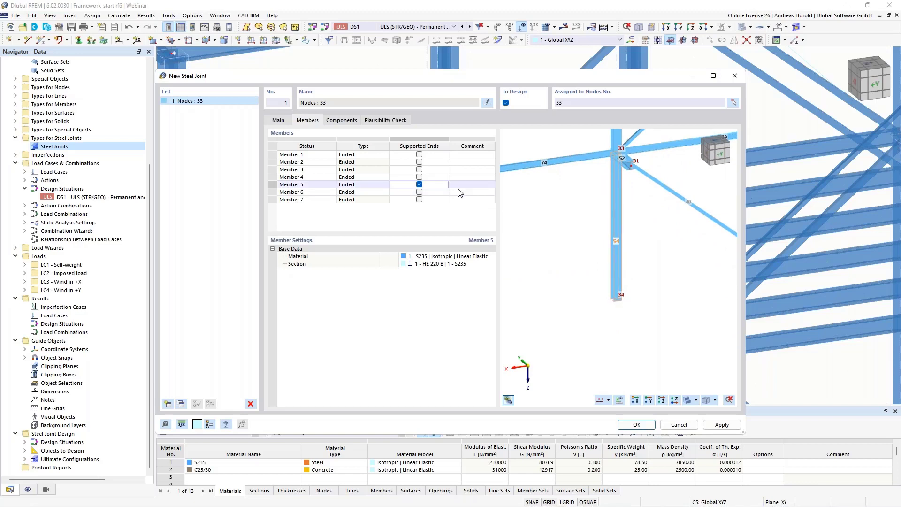
Set Member 4, the upper column segment, to the Continuous type and check the types of the other members.
scroll(609, 185, "up", 3)
middle_click_drag(609, 186, 594, 260)
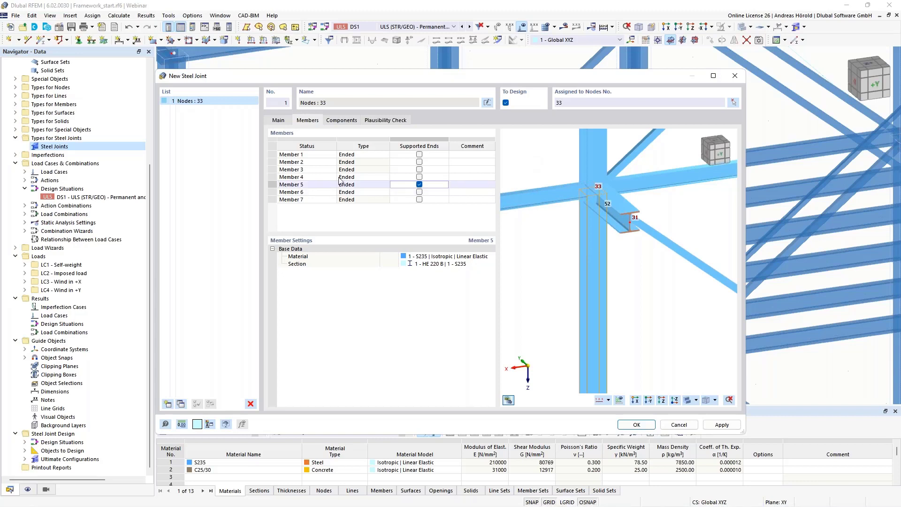
left_click(361, 177)
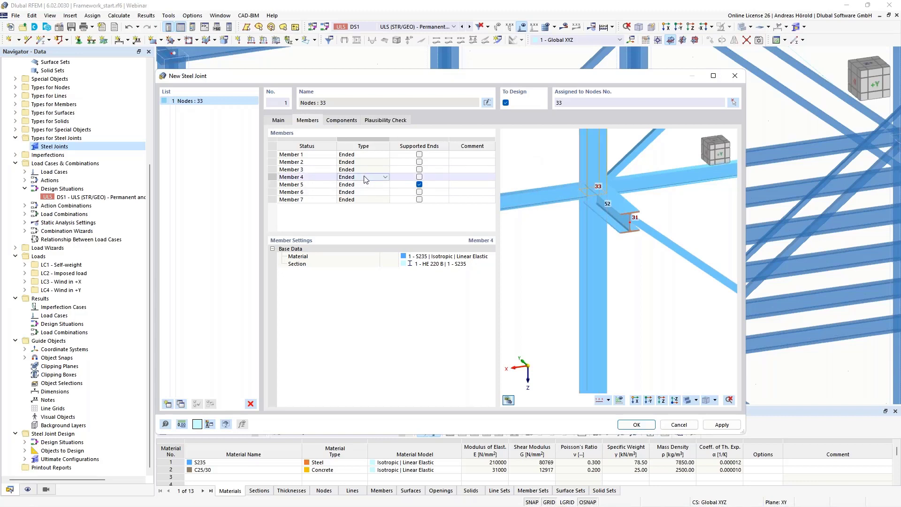
left_click(385, 177)
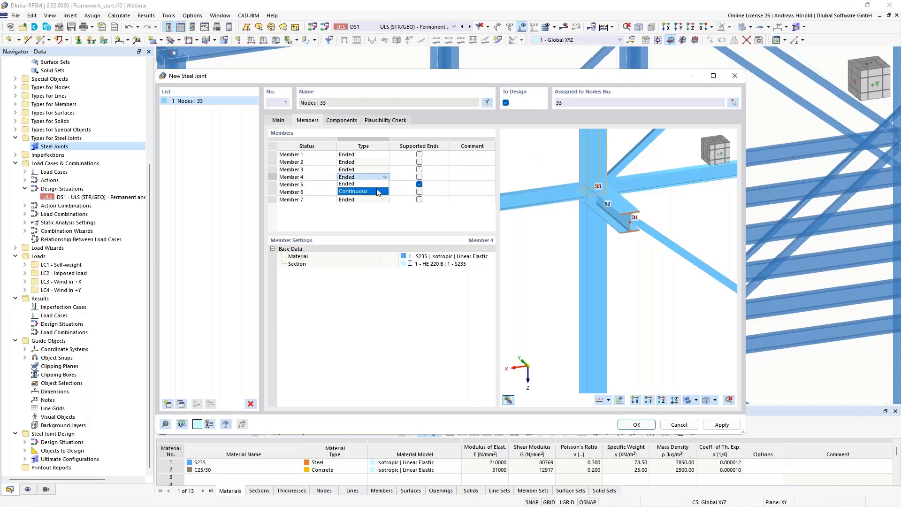
left_click(378, 191)
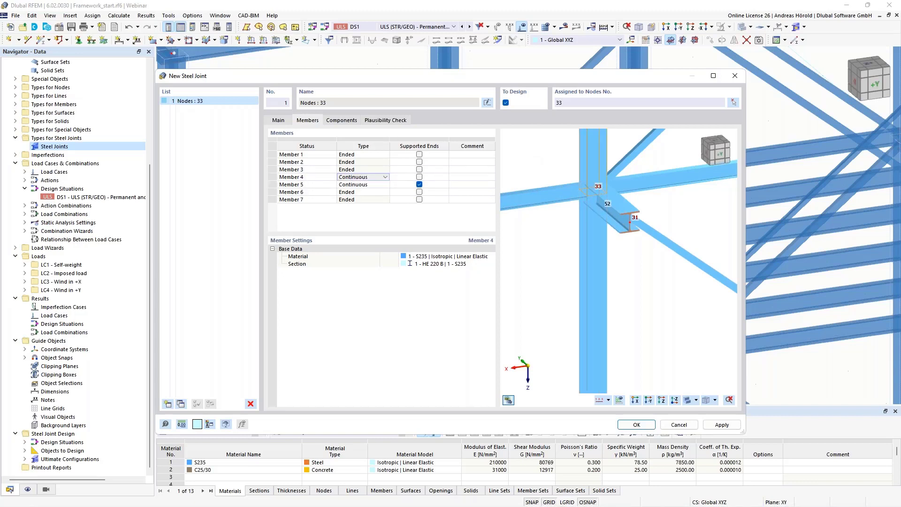
left_click(371, 187)
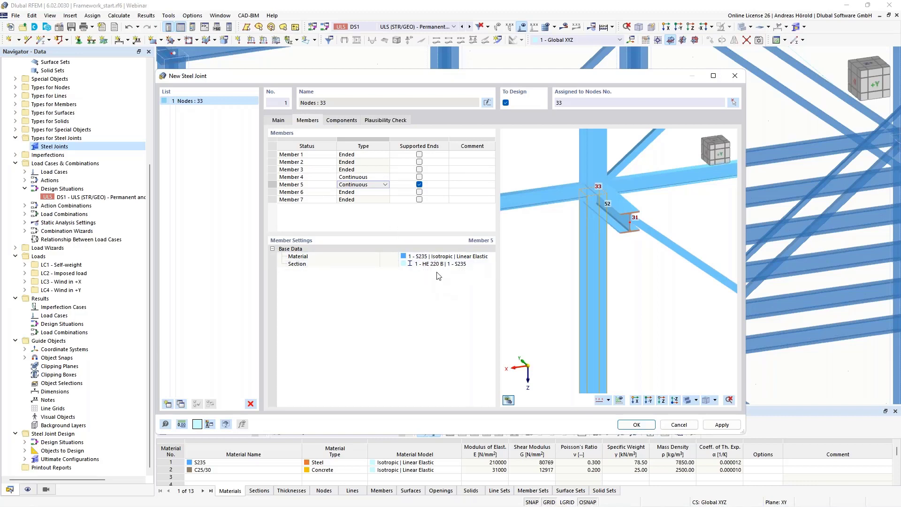
left_click(353, 192)
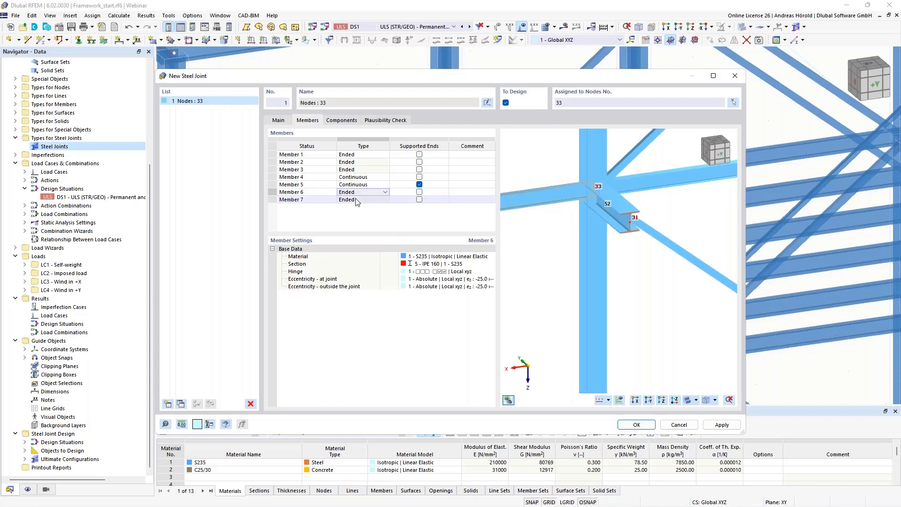
left_click(356, 199)
left_click(354, 178)
left_click(353, 164)
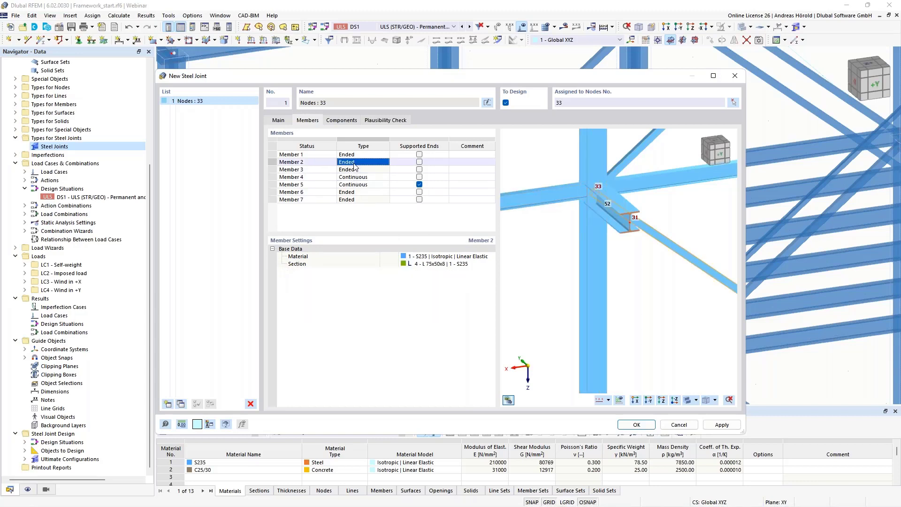
Review the component types available for building the joint and close the selection without adding one.
left_click(339, 120)
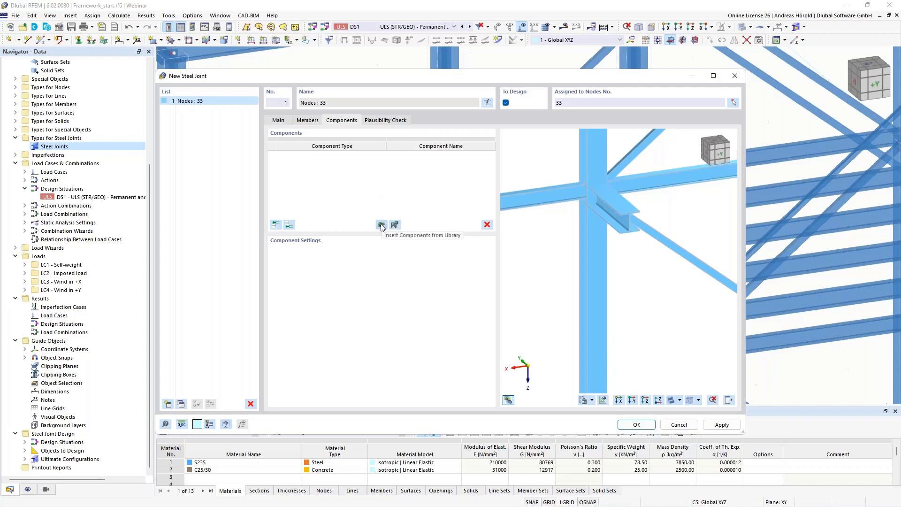
left_click(289, 225)
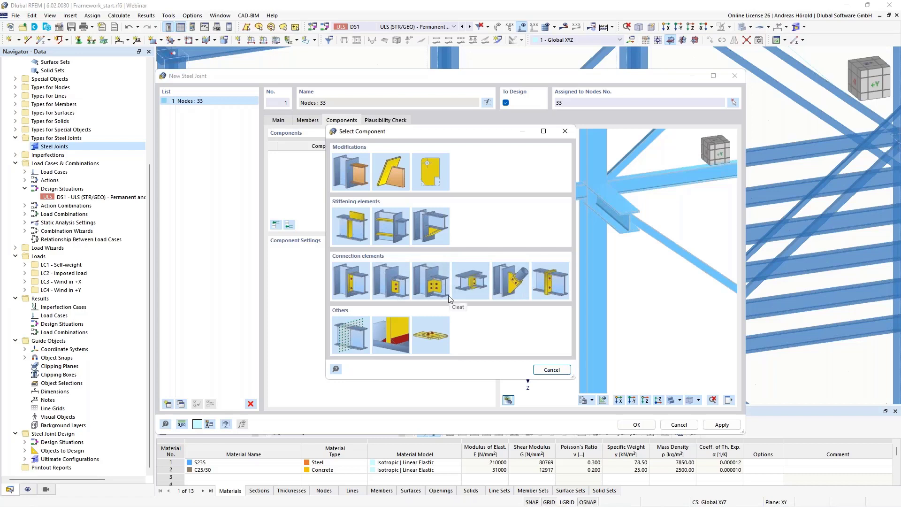
left_click(552, 370)
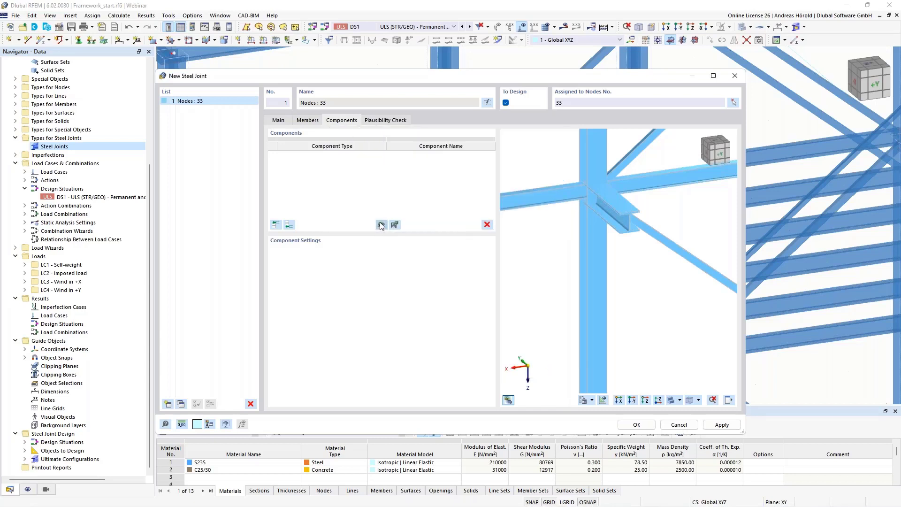
Browse the Rigid joint templates for Beam to Column, comparing end plate, flanged haunch, haunch and welded variants.
left_click(381, 225)
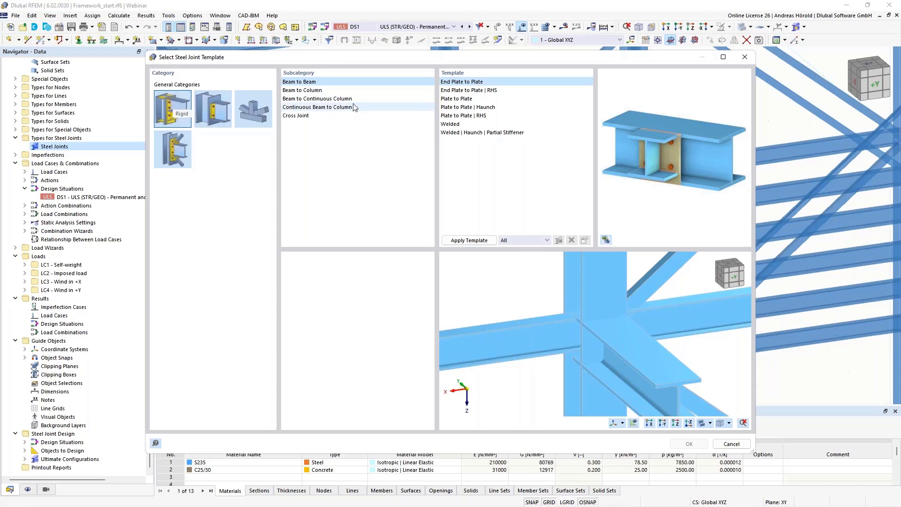
left_click(303, 91)
left_click(474, 99)
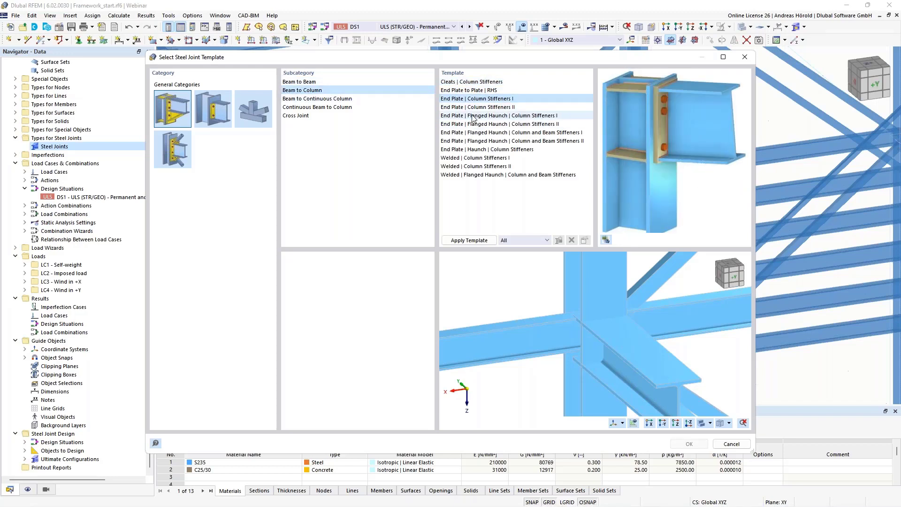
left_click(473, 116)
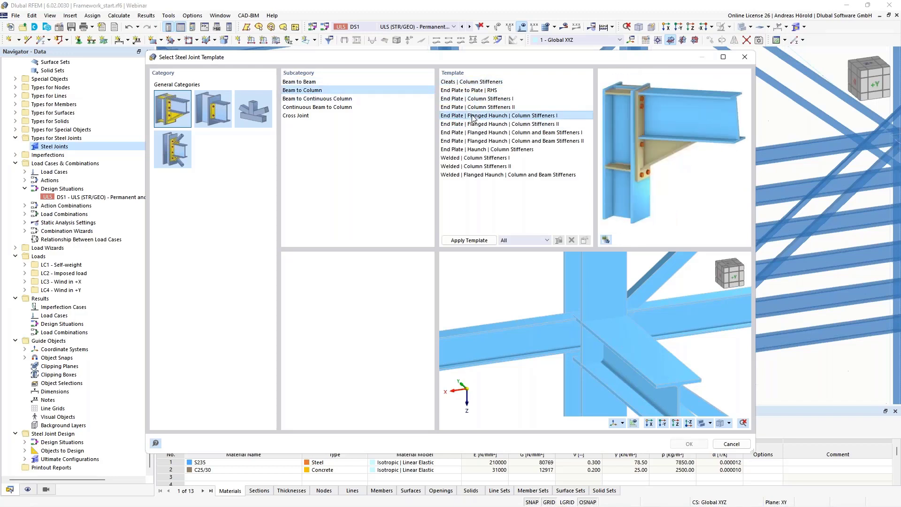
left_click(484, 150)
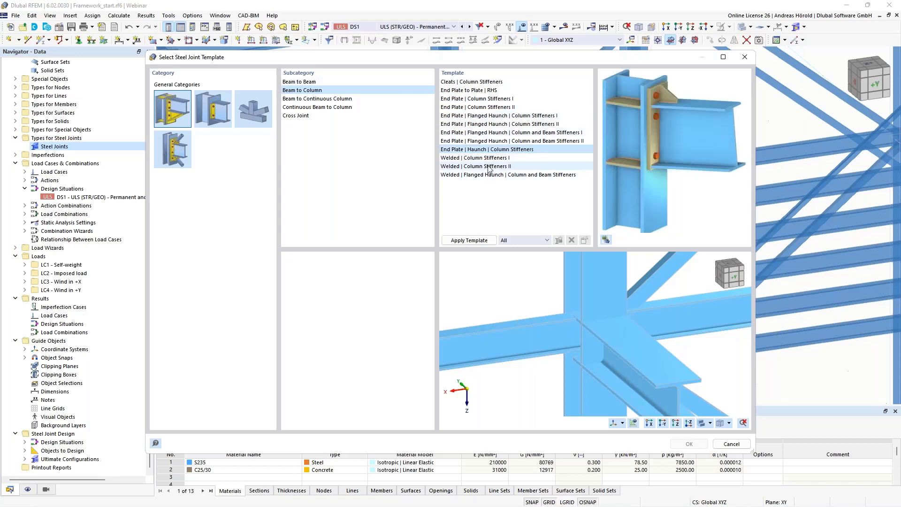
left_click(474, 167)
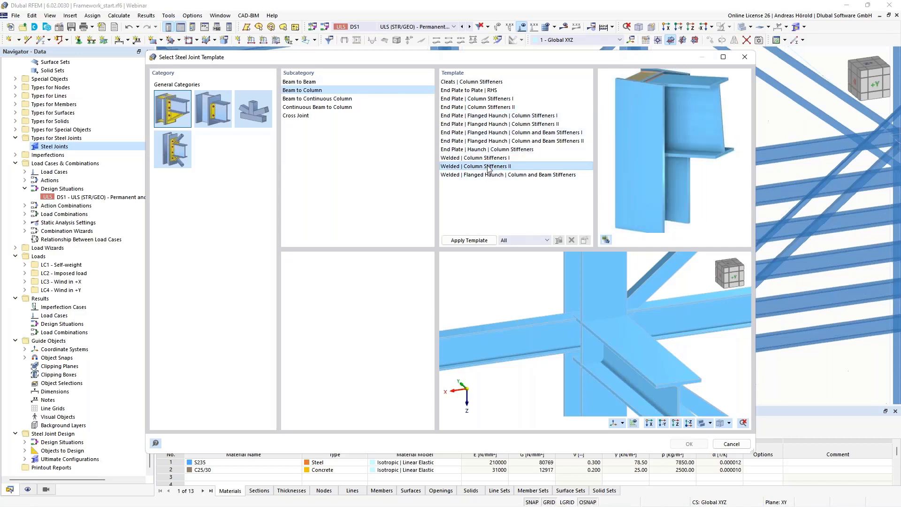
Compare the rigid templates for Beam to Continuous Column, Continuous Beam to Column and Cross Joint, including the haunched and extended end plate variants.
left_click(300, 99)
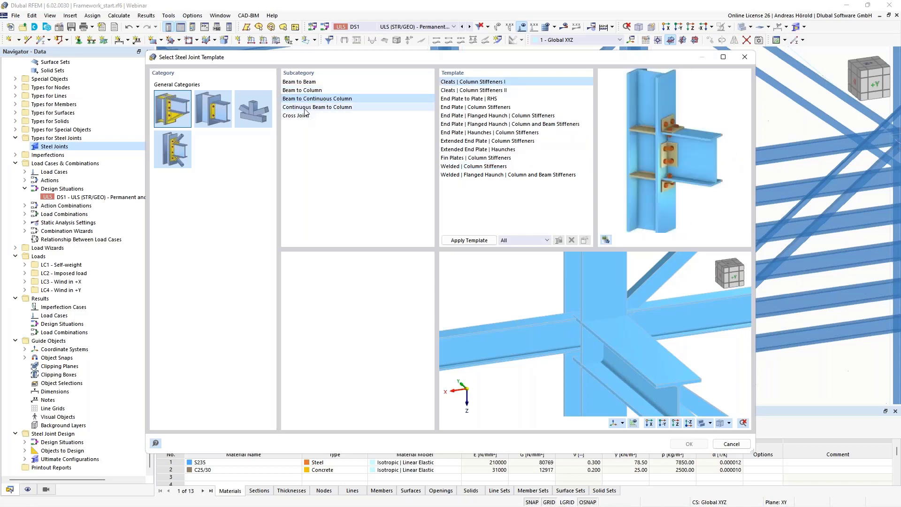
left_click(305, 107)
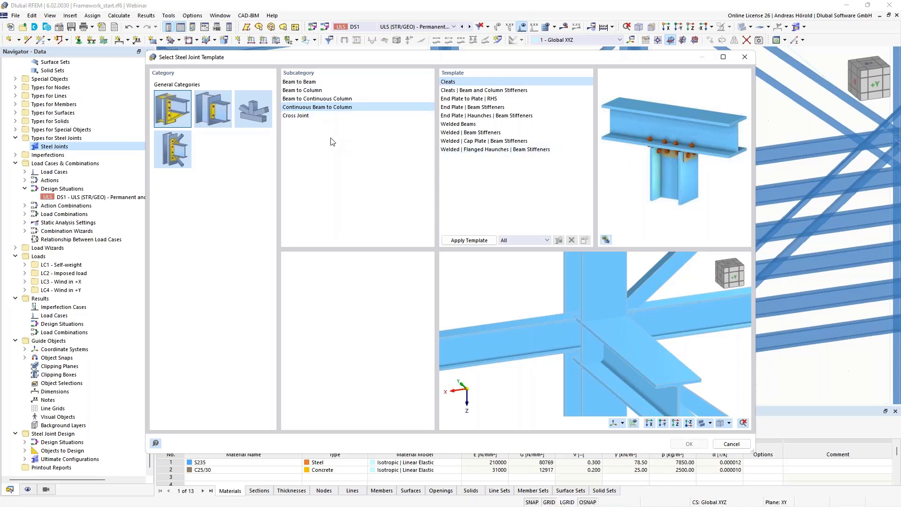
left_click(298, 116)
left_click(481, 124)
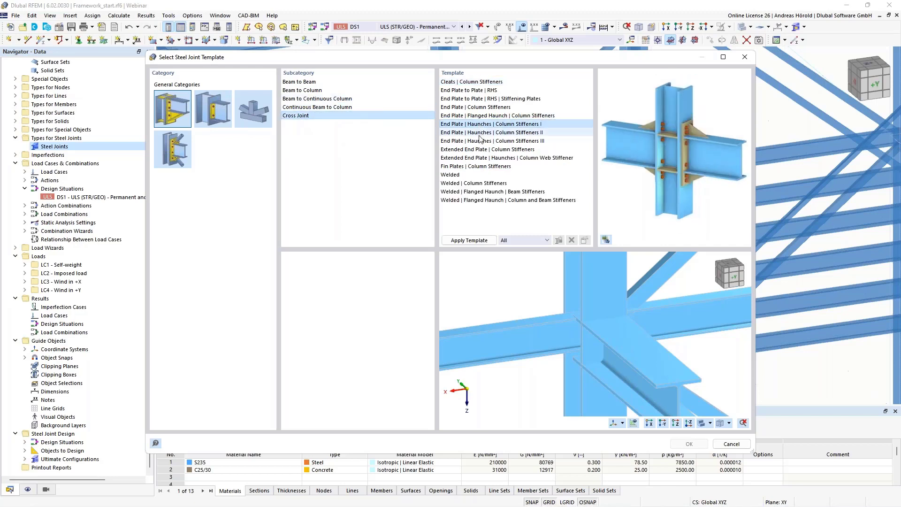
left_click(482, 150)
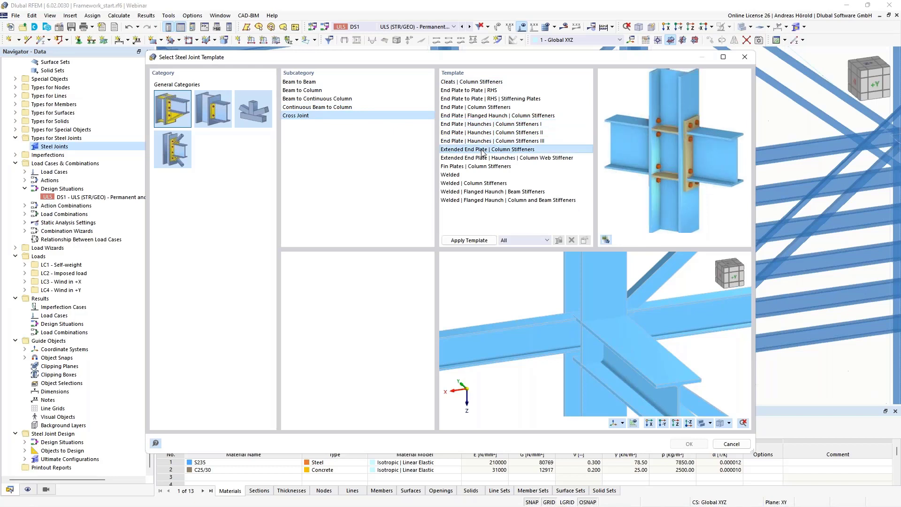
Browse the pinned joint templates for Beam to Beam, previewing the cleats, fin plate and short end plate.
left_click(217, 113)
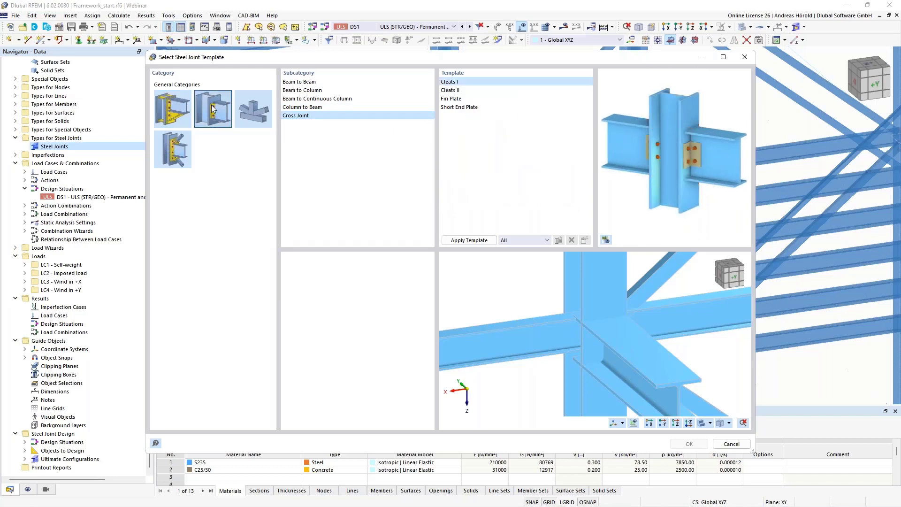
left_click(299, 82)
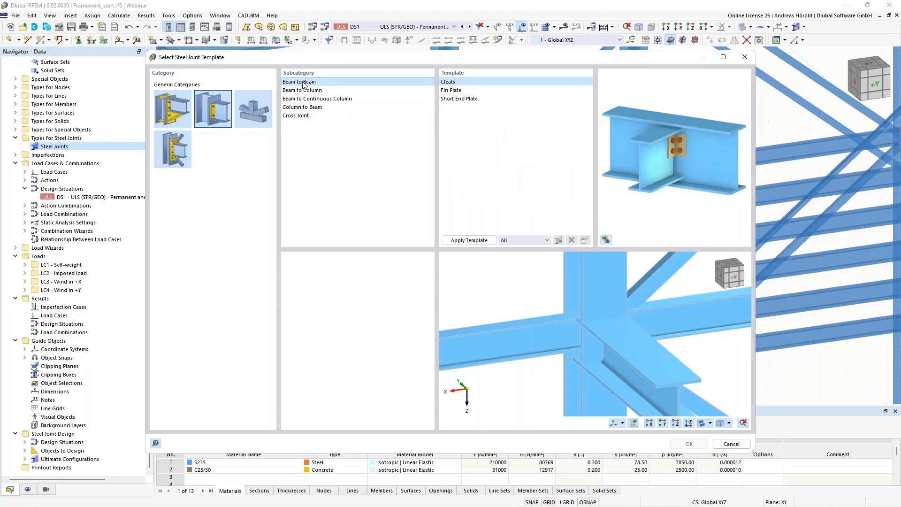
left_click(474, 91)
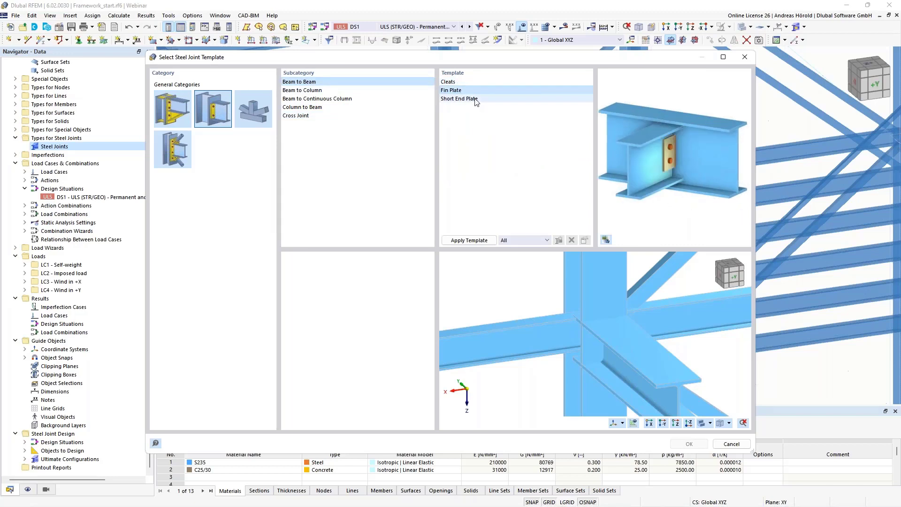
left_click(471, 99)
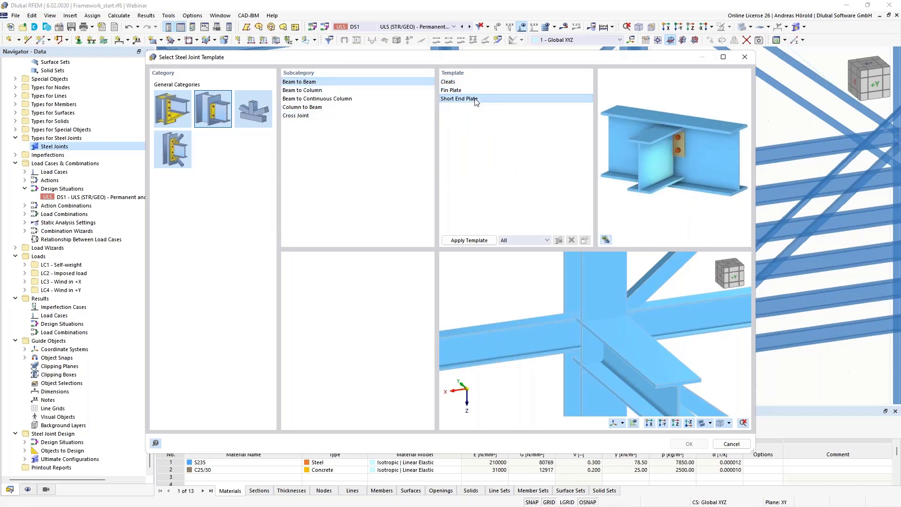
Compare the pinned Beam to Continuous Column templates Cleats I, Cleats II, Fin Plate and Short End Plate.
left_click(307, 99)
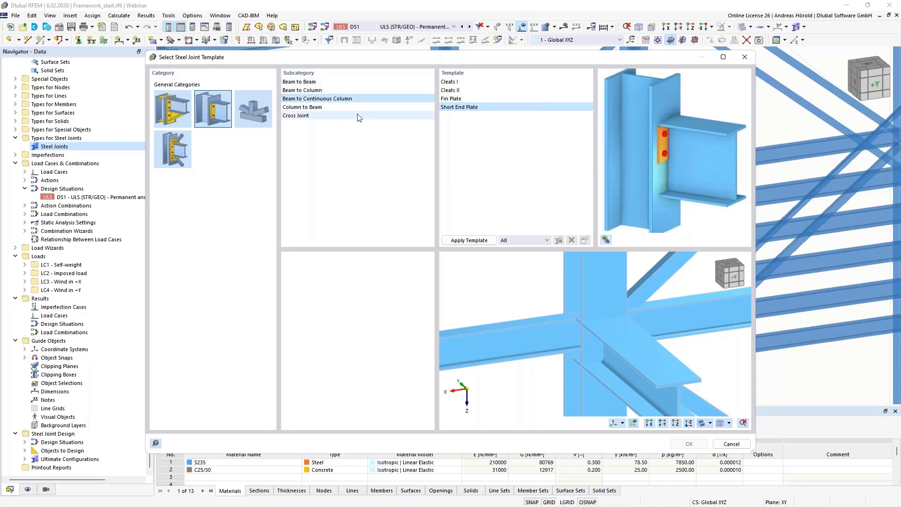
left_click(457, 83)
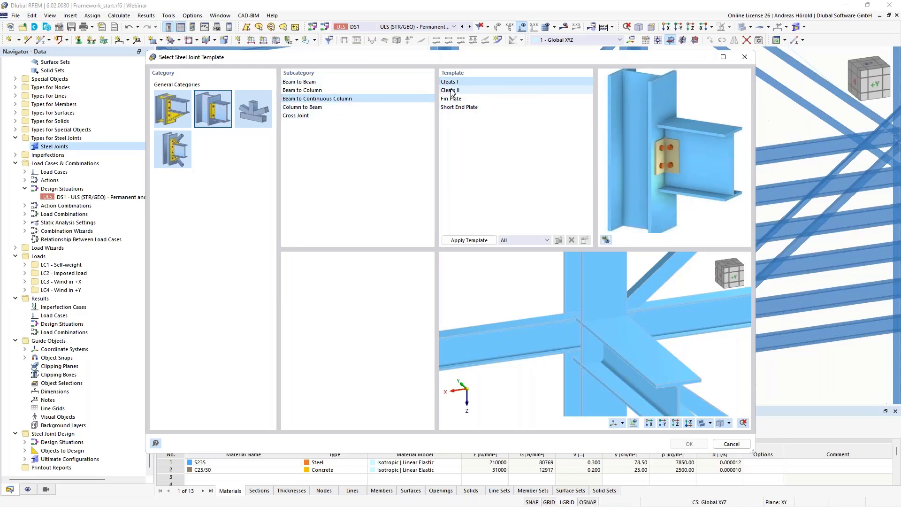
left_click(451, 90)
left_click(454, 107)
left_click(452, 99)
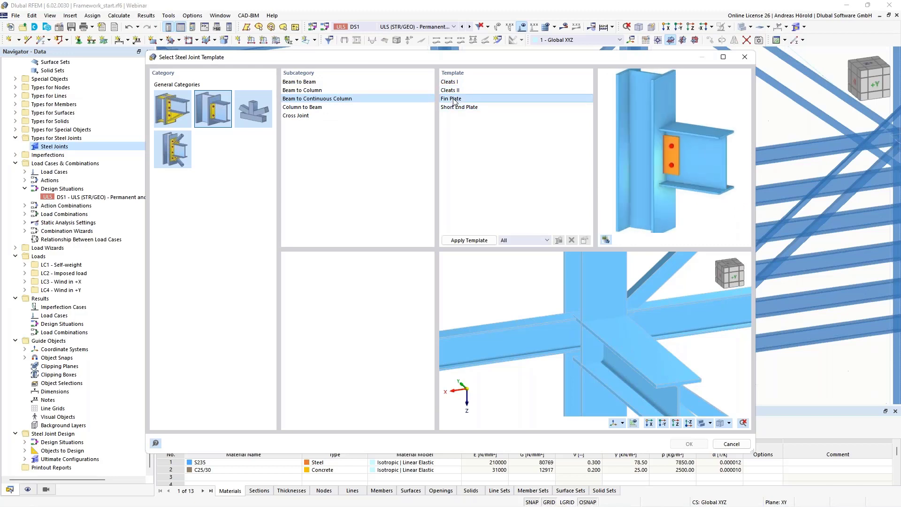
left_click(460, 107)
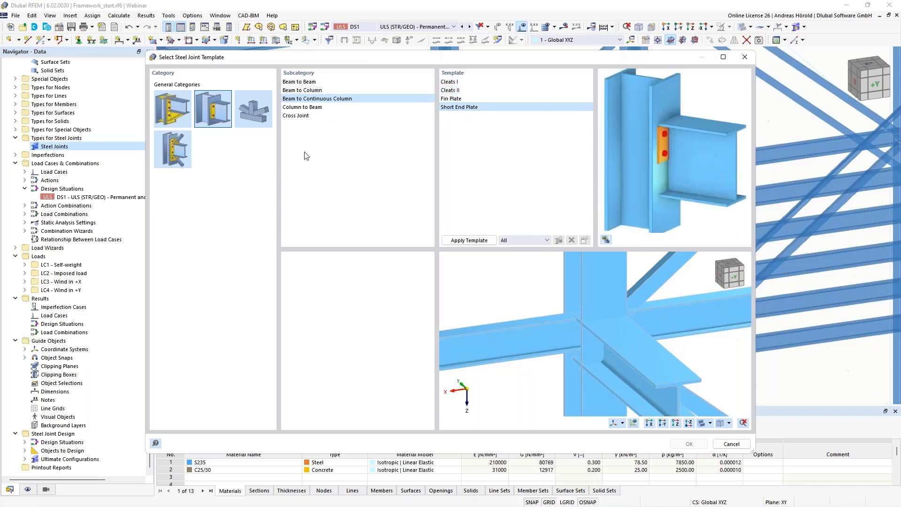
Browse the truss joint templates, previewing the K joint variants and the T and X joints.
left_click(252, 109)
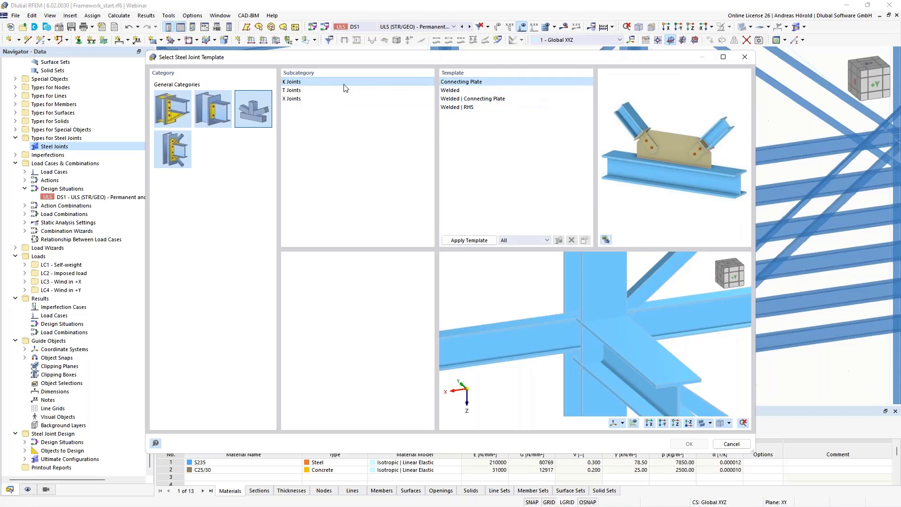
left_click(453, 91)
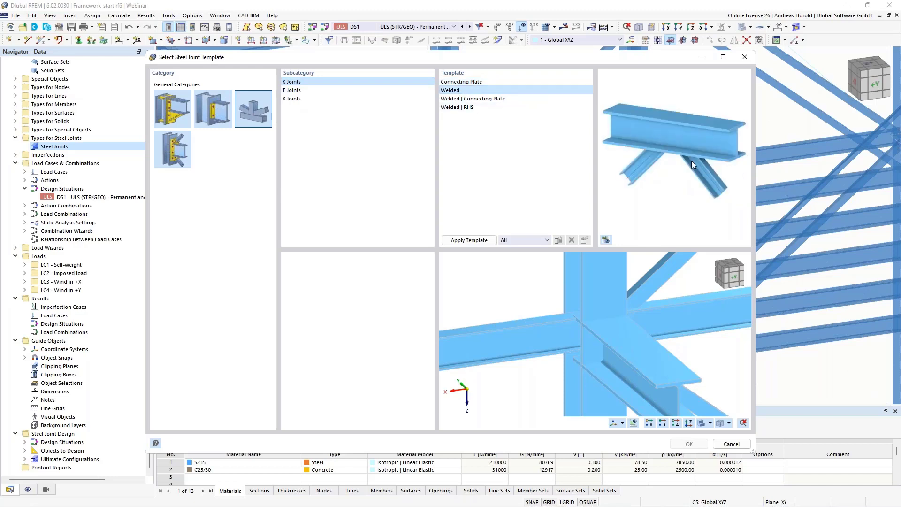
left_click(468, 103)
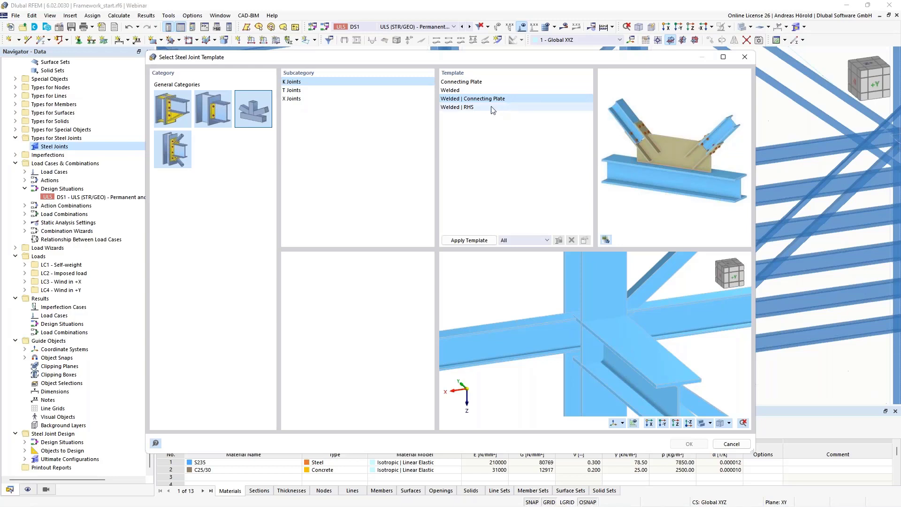
left_click(470, 108)
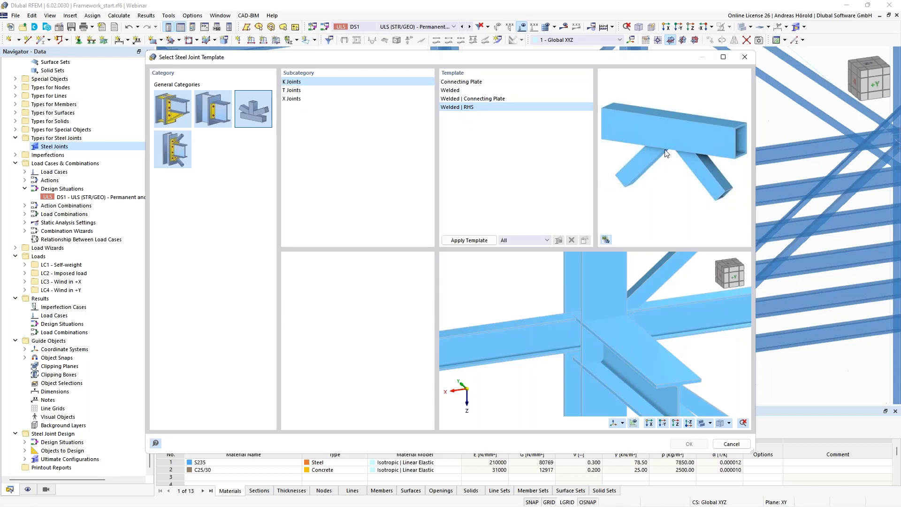
left_click(294, 90)
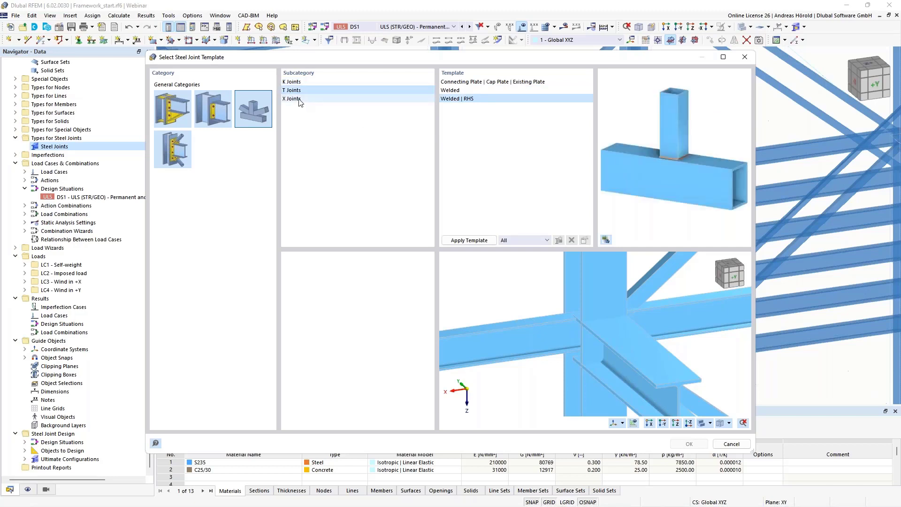
left_click(294, 98)
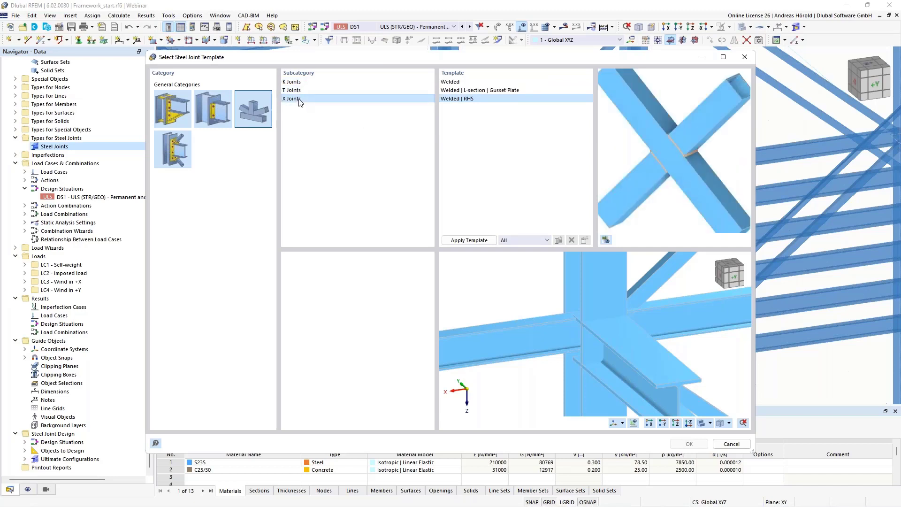
Browse the templates with bracing members for Beam to Column and Beam to Continuous Column, previewing the end plate, haunch and fin plate variants.
left_click(179, 159)
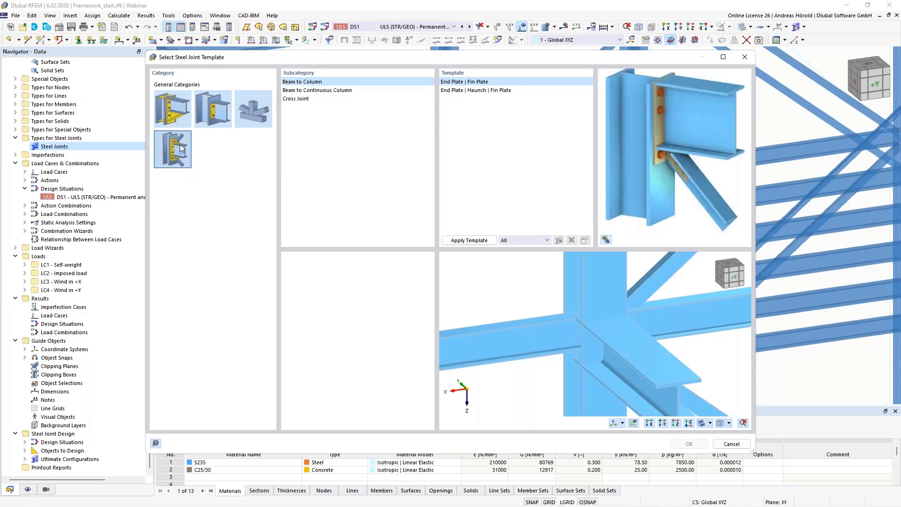
left_click(468, 91)
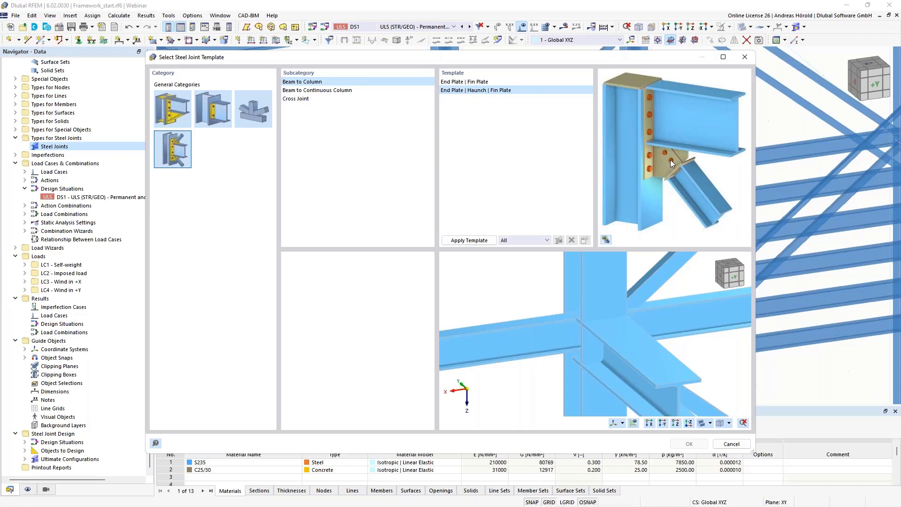
left_click(335, 91)
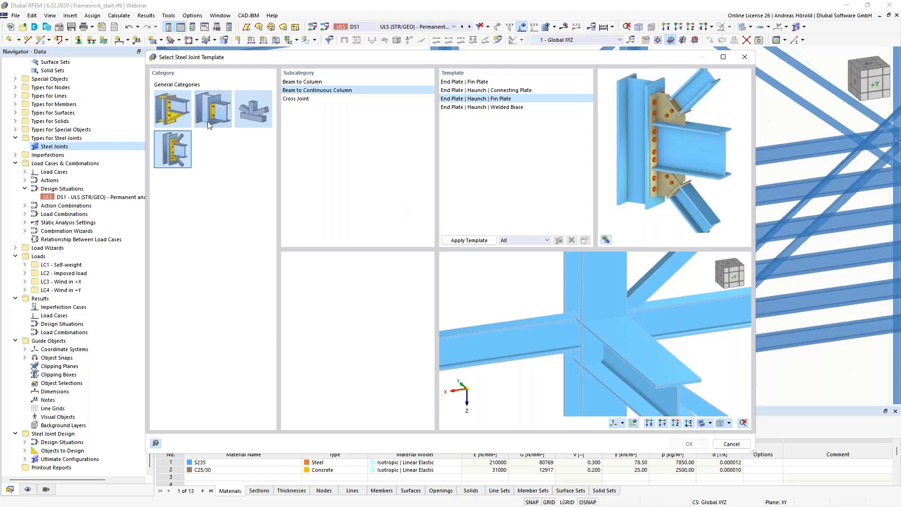
Apply the rigid Beam to Continuous Column template End Plate | Flanged Haunch | Column Stiffeners to the joint and accept it.
left_click(172, 111)
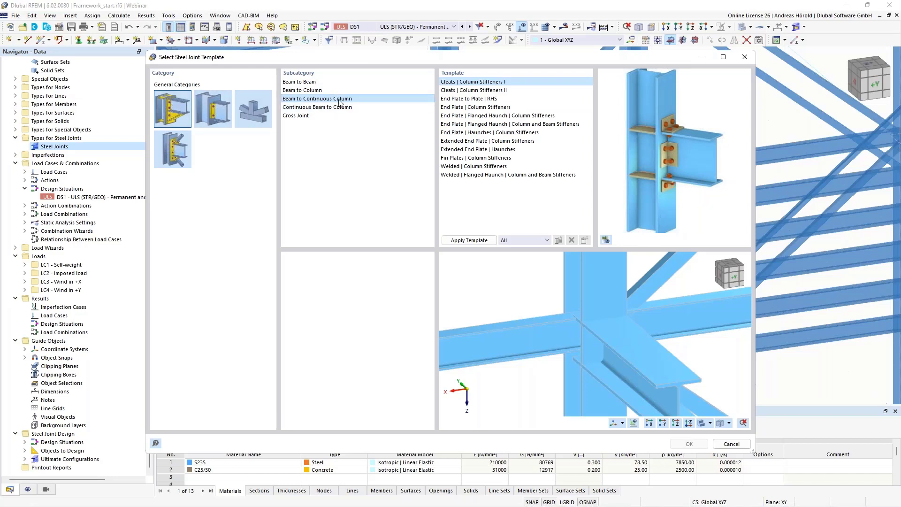
left_click(472, 116)
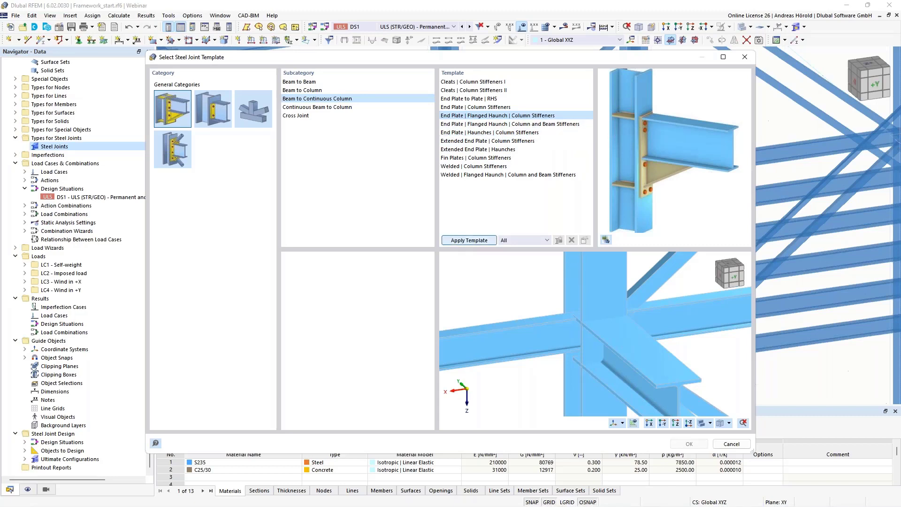
left_click(469, 240)
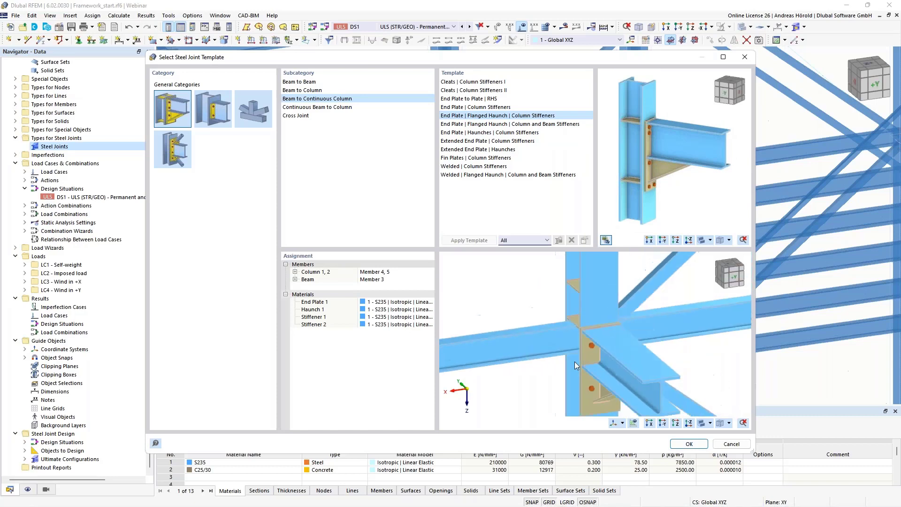
scroll(575, 362, "down", 2)
middle_click_drag(579, 374, 600, 350, "ctrl")
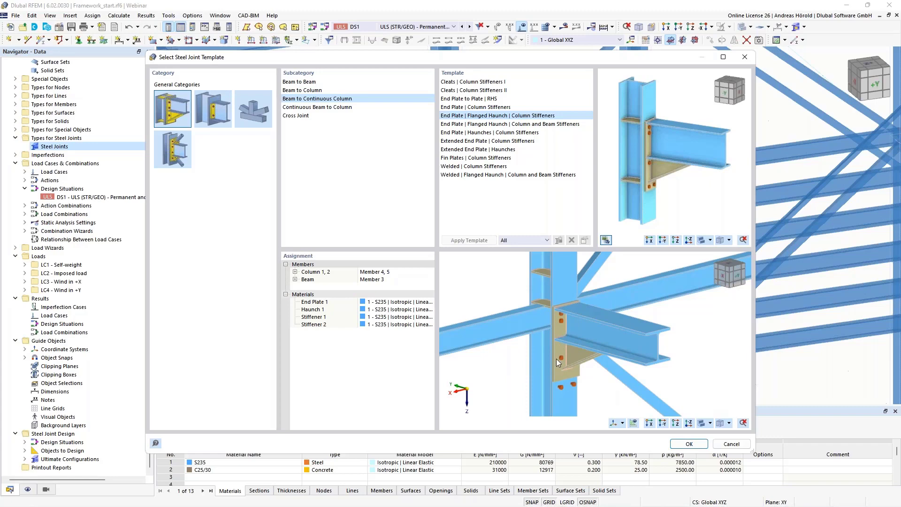
left_click(687, 444)
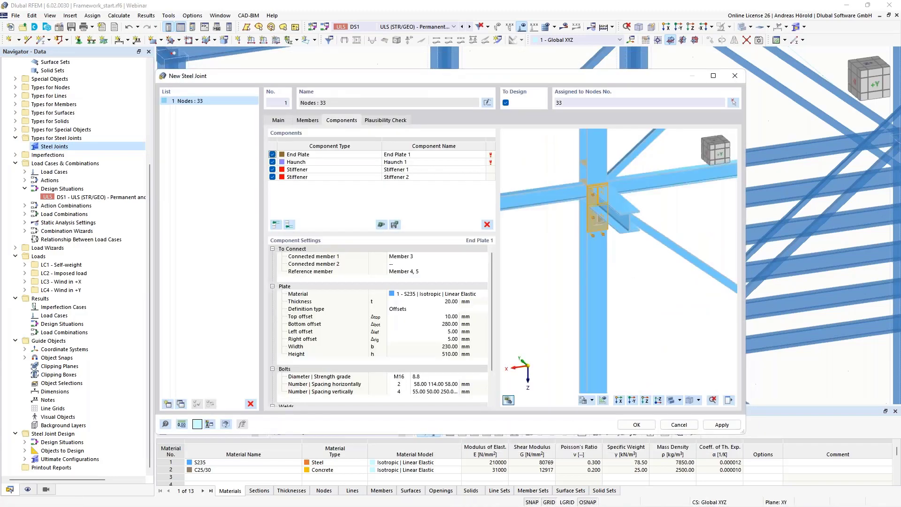
Enlarge and reposition the New Steel Joint dialog, with its preview framed closely on the end plate connection.
scroll(621, 195, "up", 5)
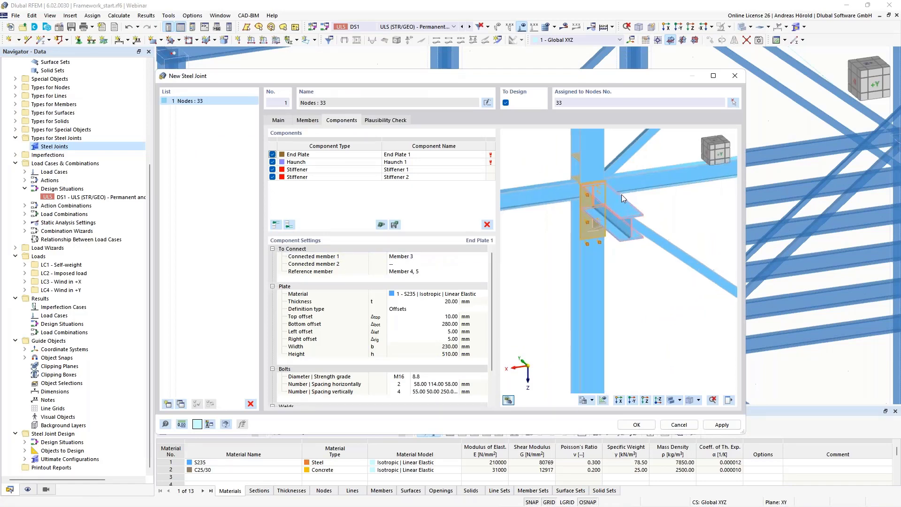
middle_click_drag(632, 277, 620, 234, "ctrl")
scroll(628, 233, "up", 2)
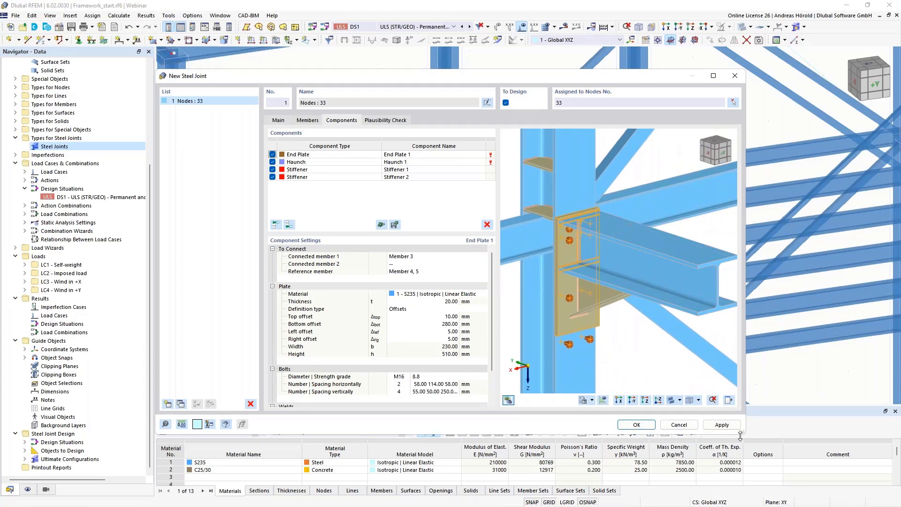
left_click_drag(742, 435, 897, 506)
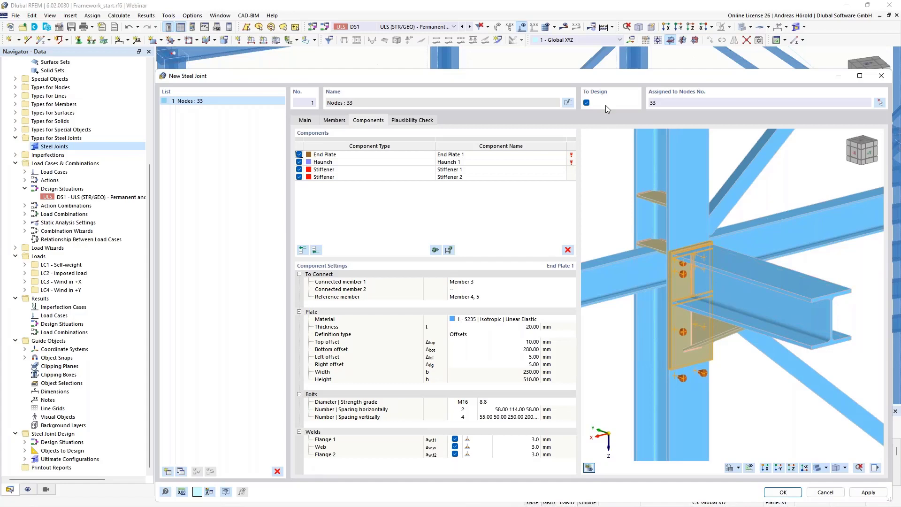
left_click_drag(604, 80, 478, 46)
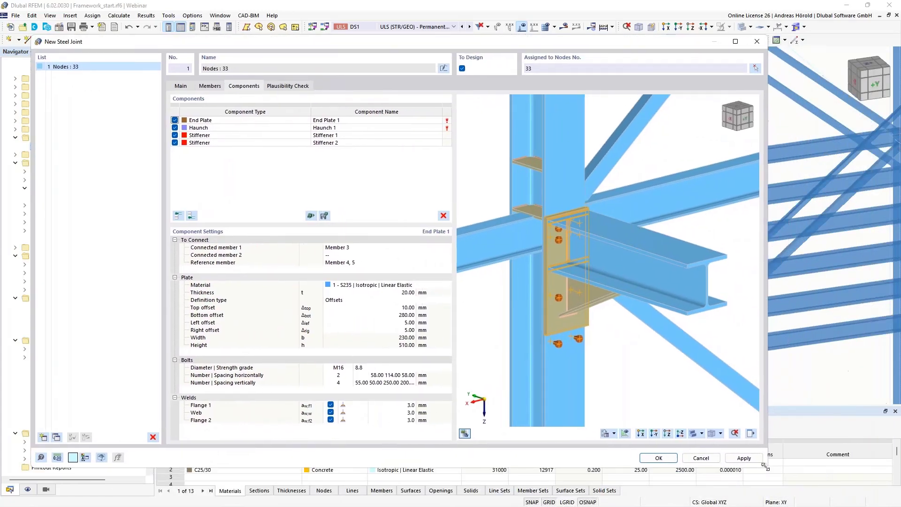
left_click_drag(768, 467, 826, 490)
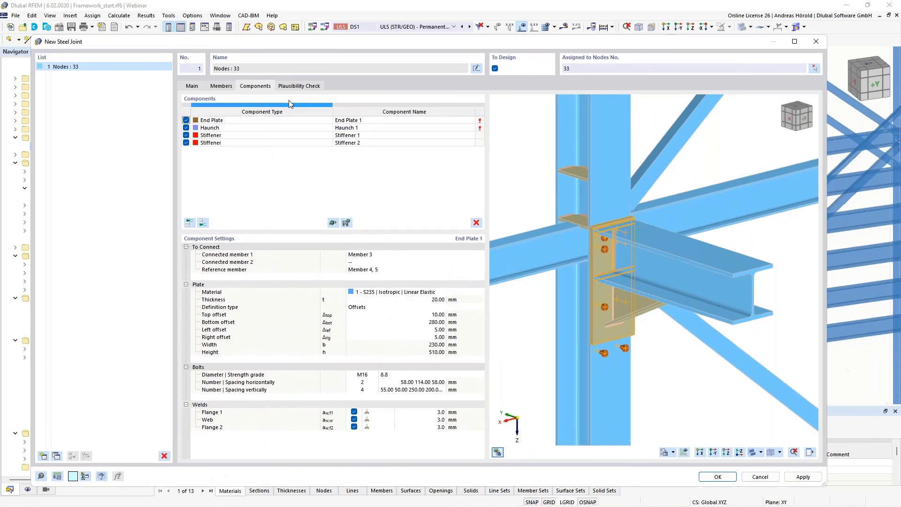
Check which members the end plate connects and which member it uses as reference.
left_click(358, 120)
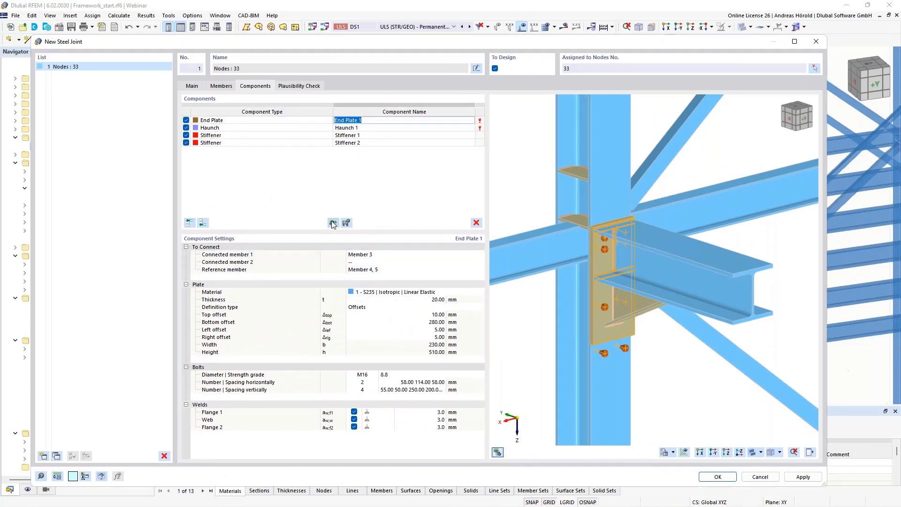
left_click(386, 262)
left_click(383, 254)
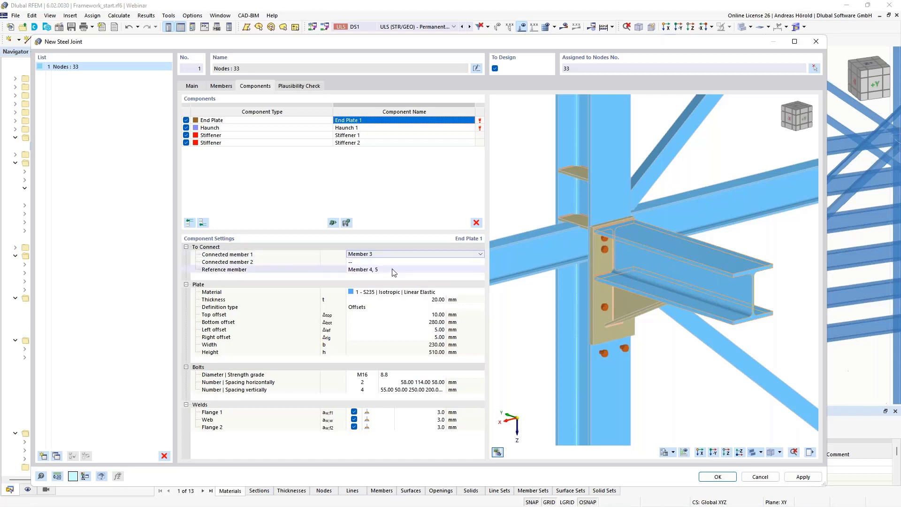
left_click(413, 270)
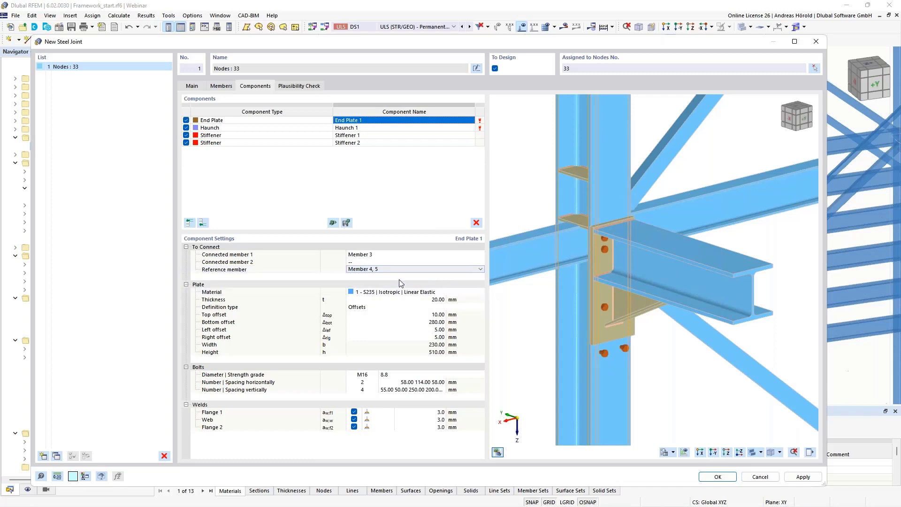
Set the end plate's thickness to 15 mm and its bottom offset to 210 mm.
left_click(442, 300)
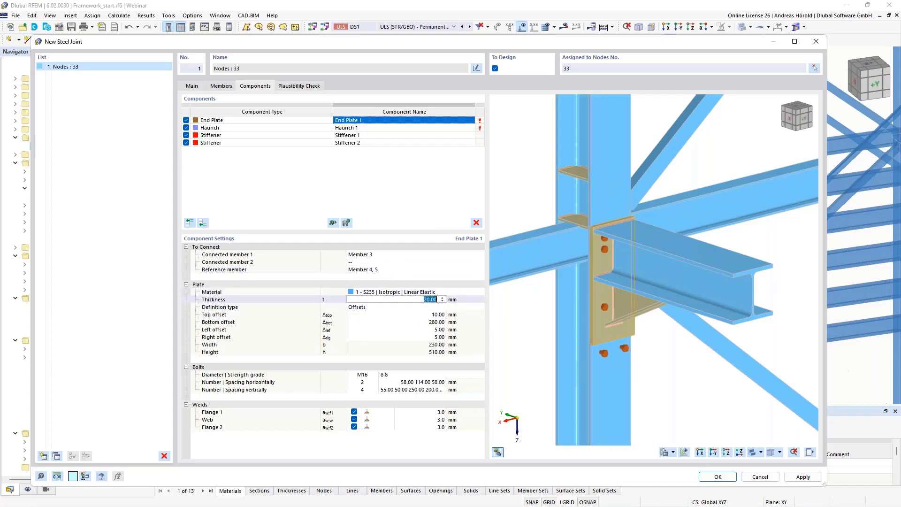
type("15")
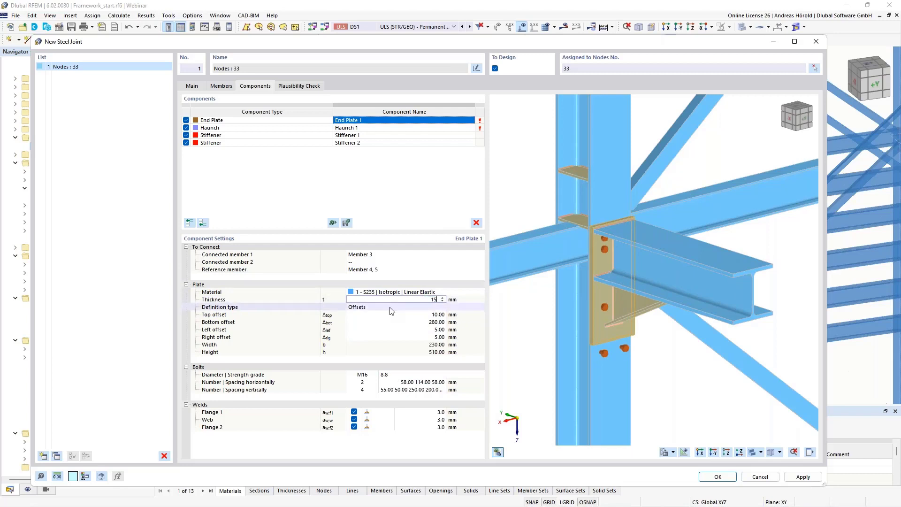
left_click(392, 311)
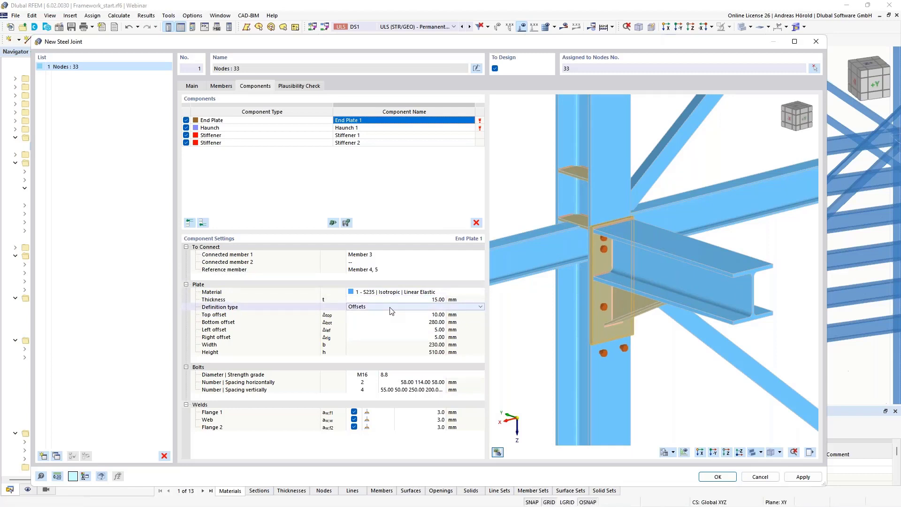
left_click(423, 322)
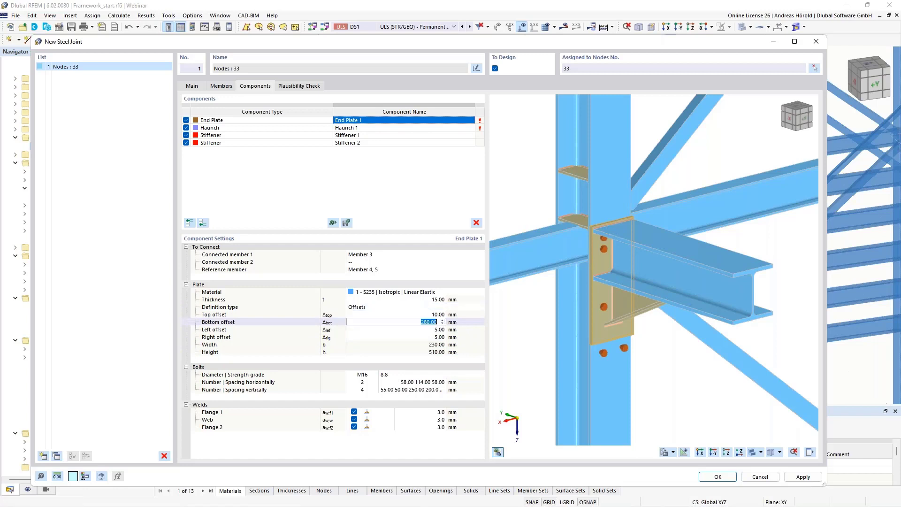
type("210")
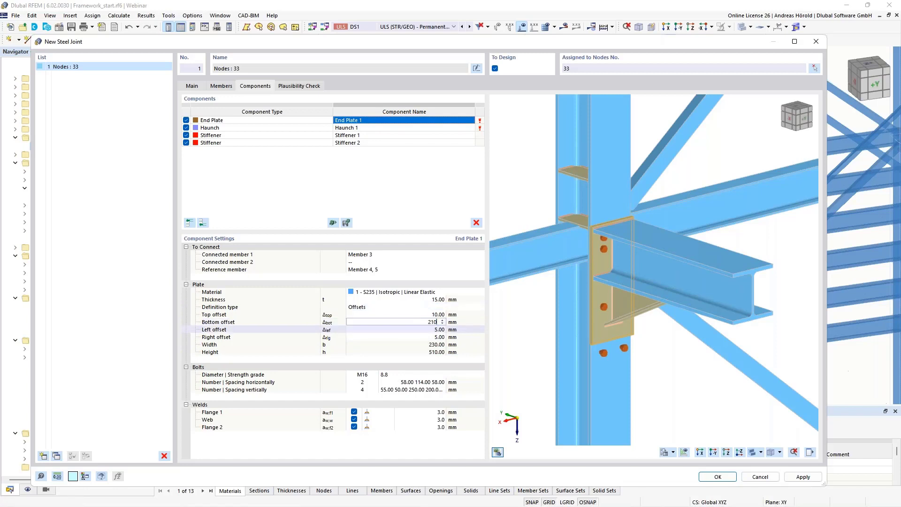
key("Tab")
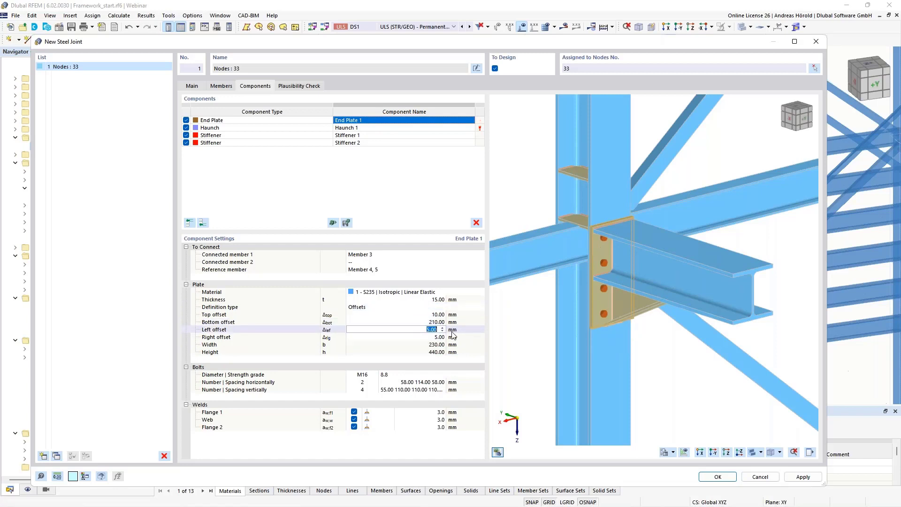
Set both the left and right offsets of the end plate to 0 mm.
scroll(559, 339, "up", 6)
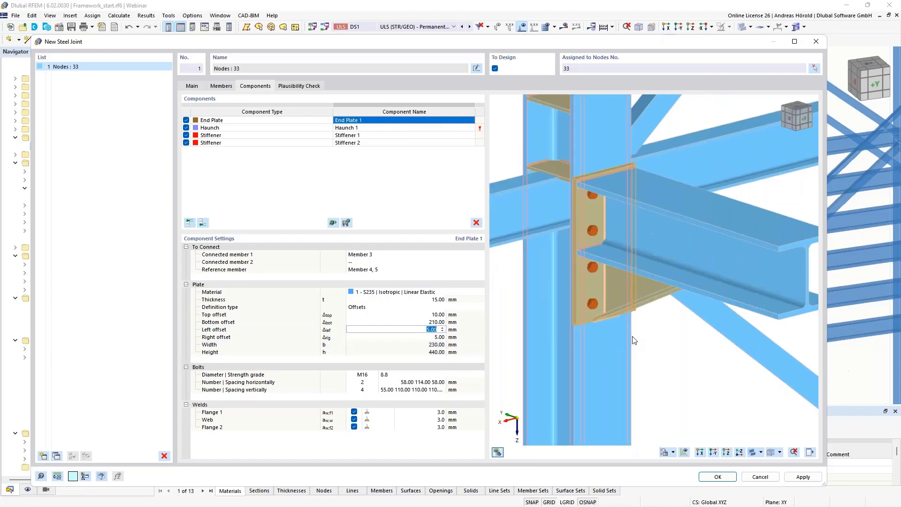
middle_click_drag(545, 317, 650, 318)
scroll(589, 320, "up", 4)
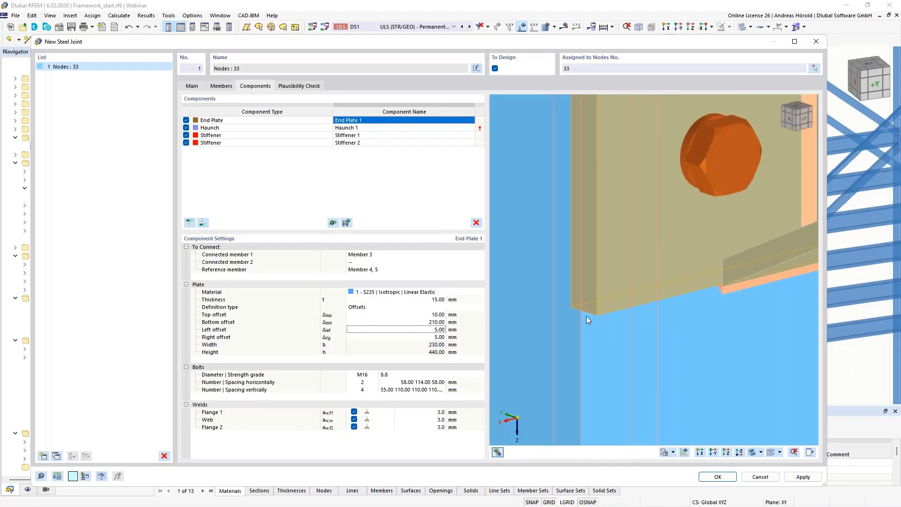
left_click(428, 329)
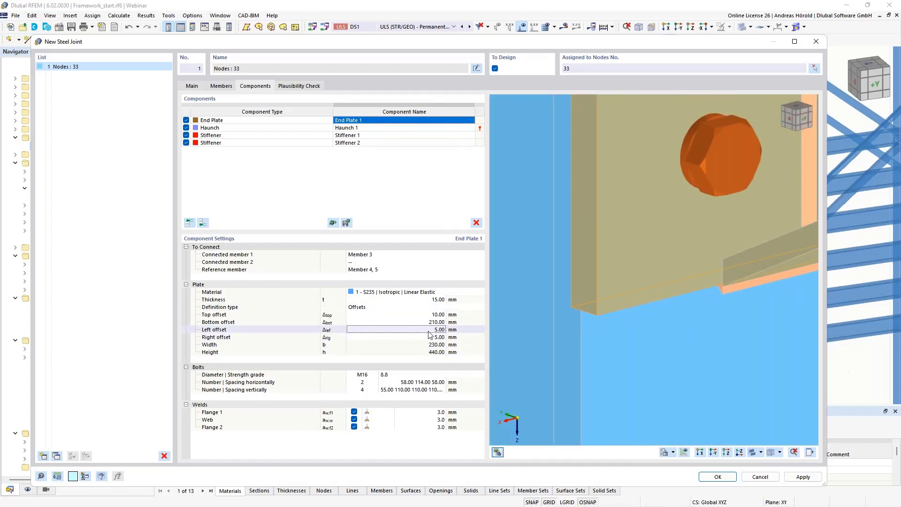
type("0")
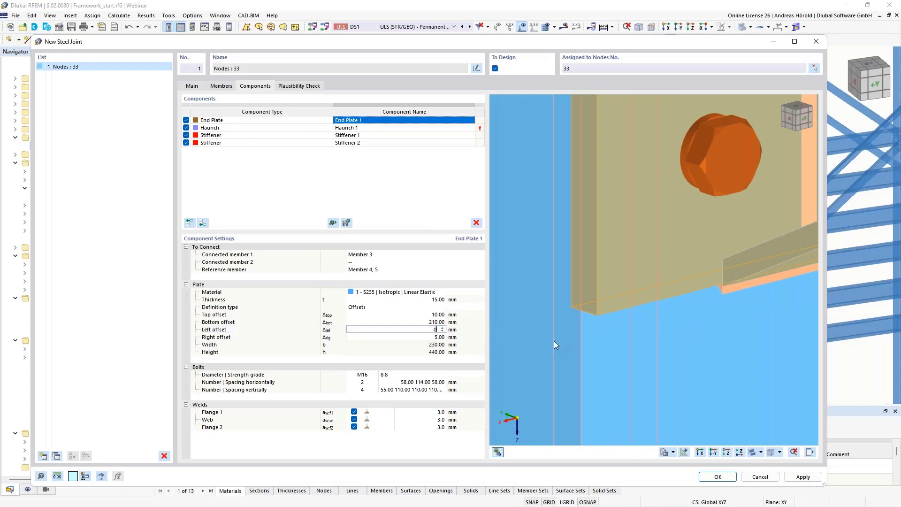
key("Tab")
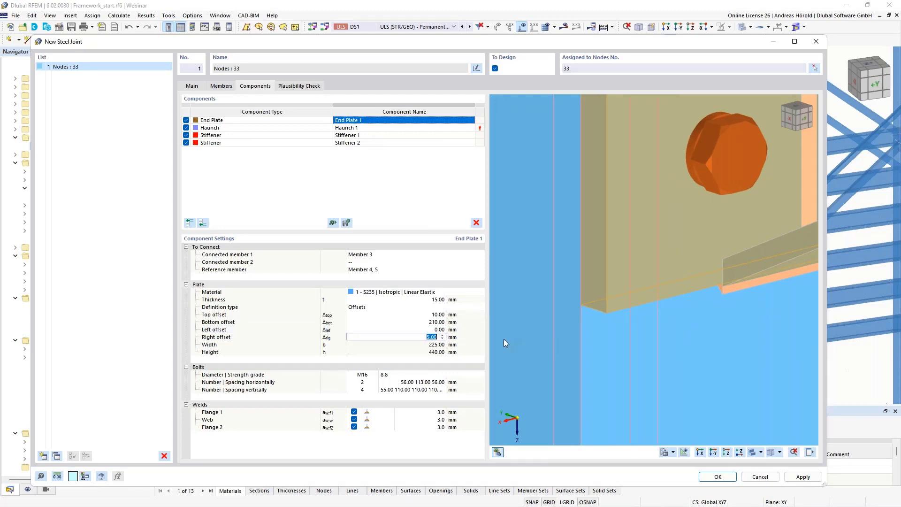
type("0")
key("Tab")
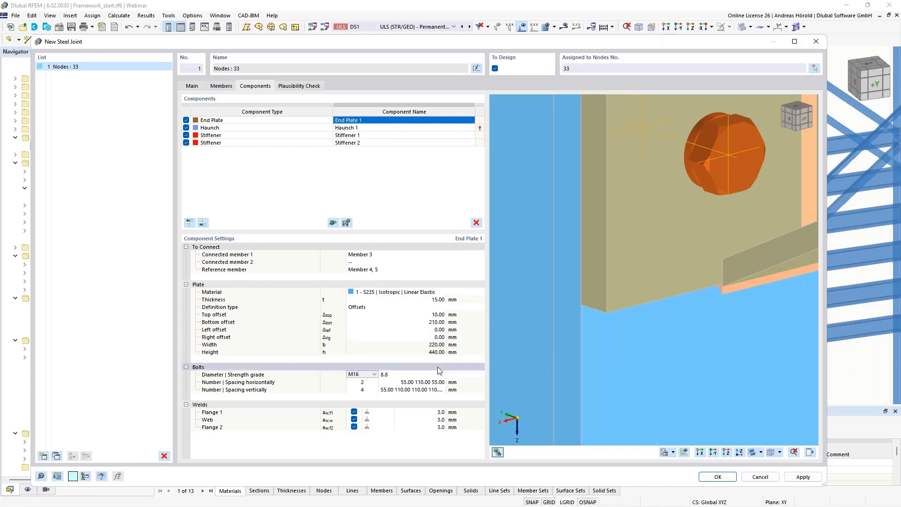
Change the end plate's bolts to diameter M20 and strength grade 10.9.
scroll(705, 312, "down", 6)
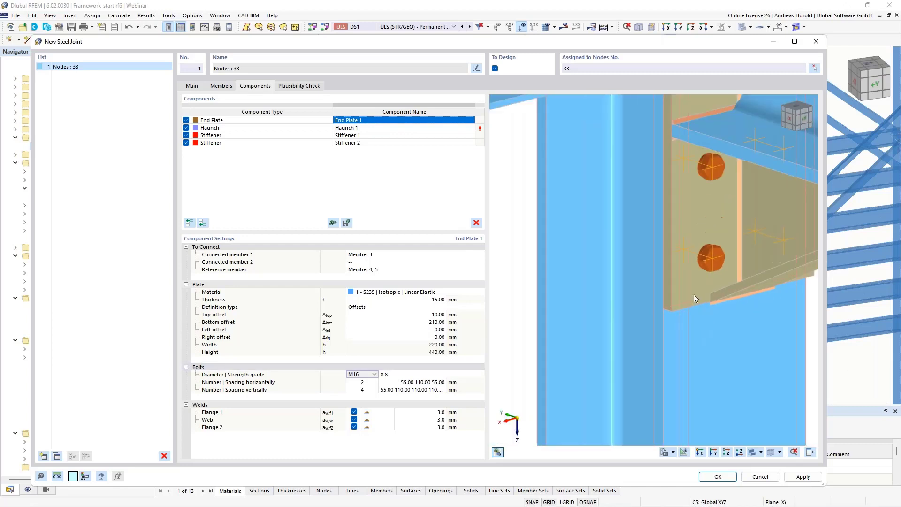
middle_click_drag(694, 291, 656, 295)
scroll(657, 295, "up", 2)
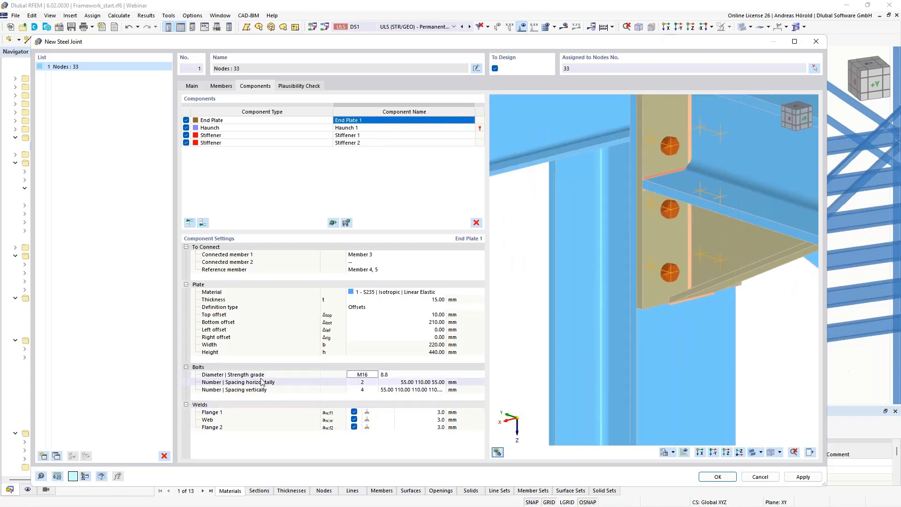
left_click(375, 374)
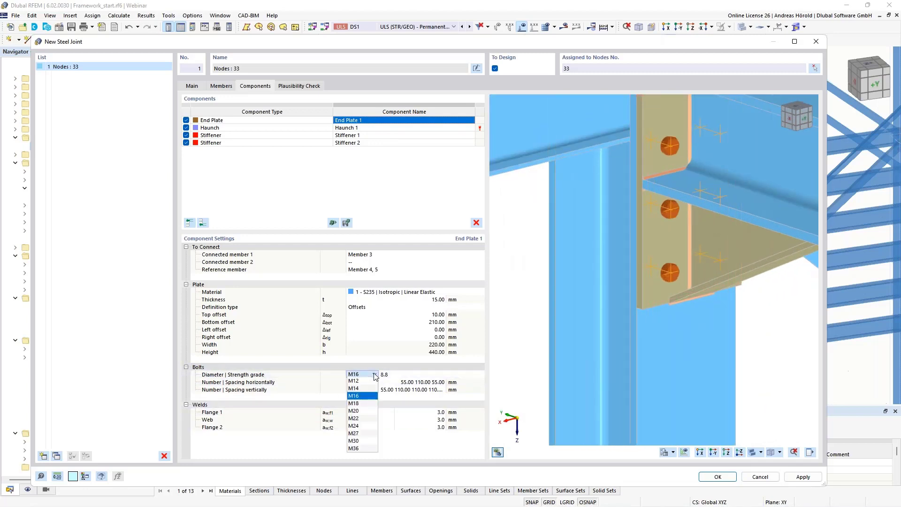
left_click(363, 411)
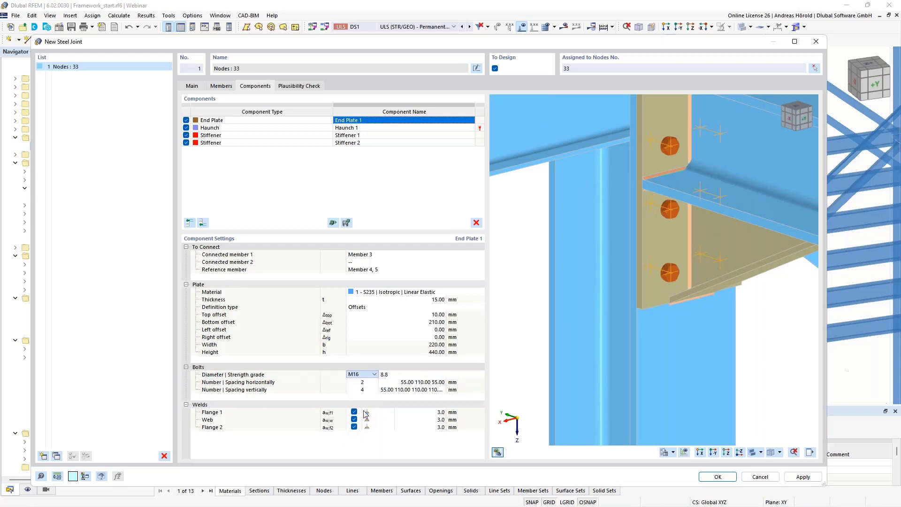
left_click(400, 375)
left_click(400, 376)
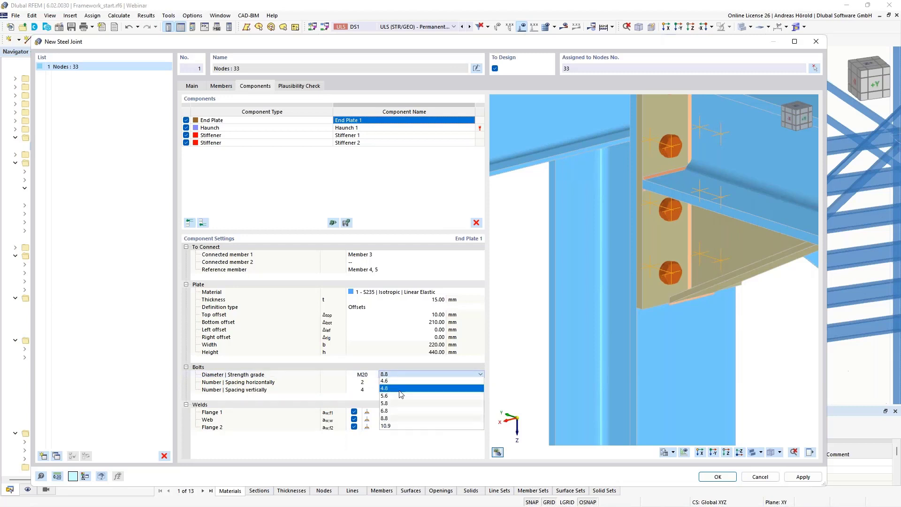
left_click(402, 427)
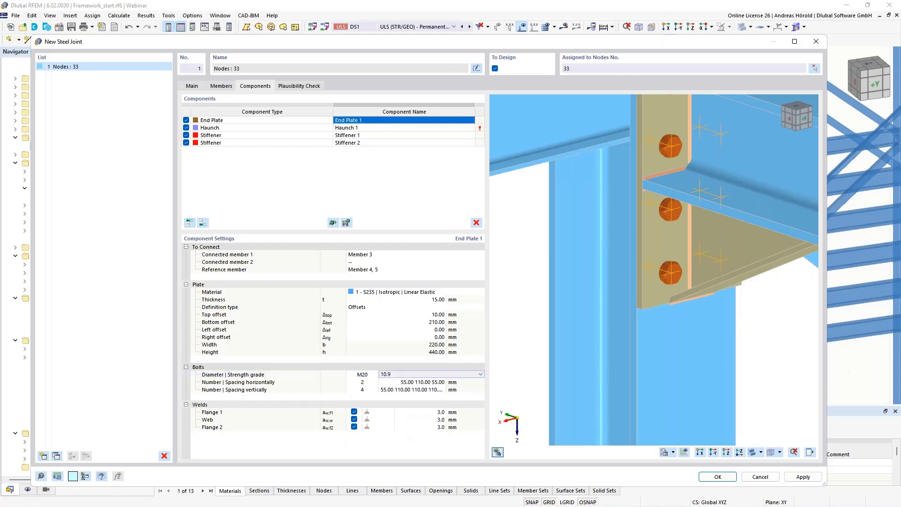
Reduce the number of vertical bolt rows on the end plate to 3.
left_click(408, 382)
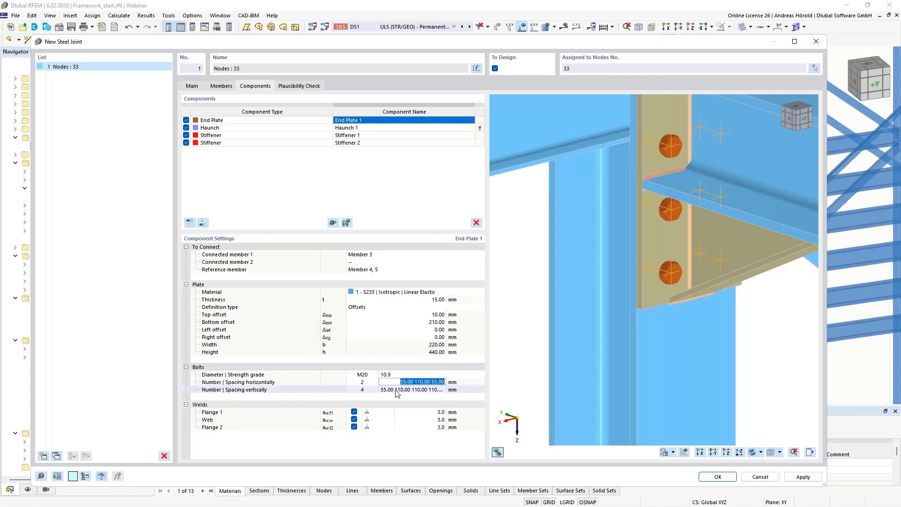
left_click(380, 390)
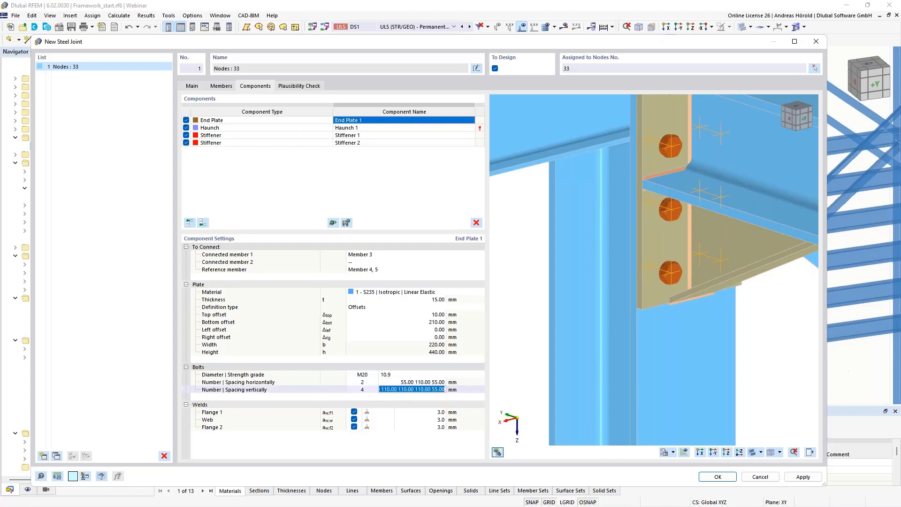
scroll(686, 227, "down", 3)
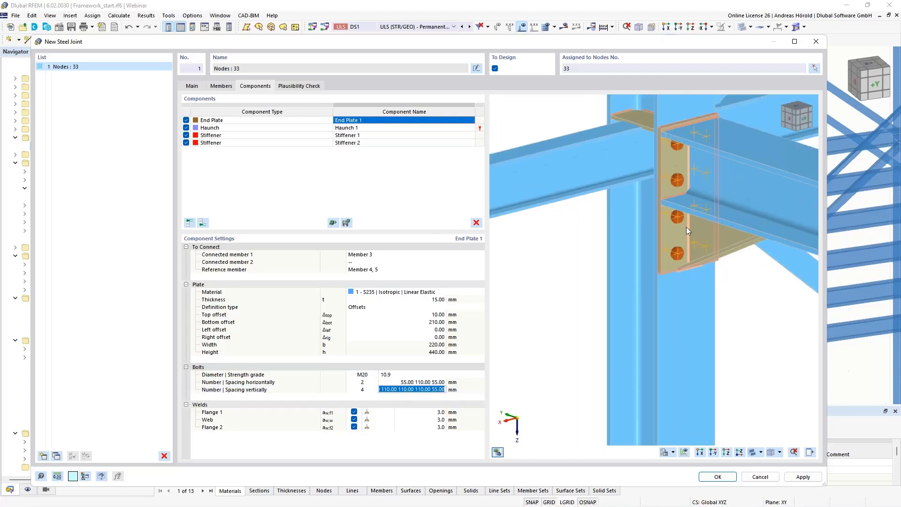
middle_click_drag(686, 227, 680, 247)
scroll(670, 214, "up", 3)
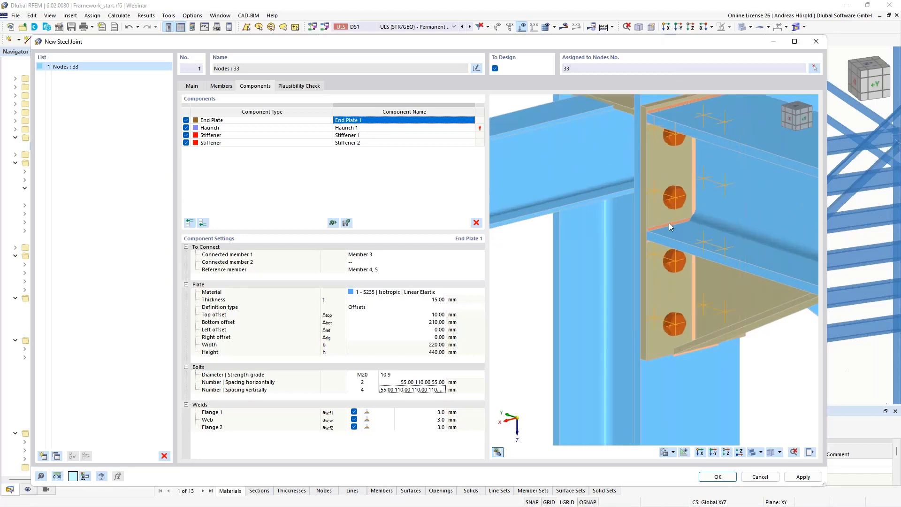
left_click(361, 390)
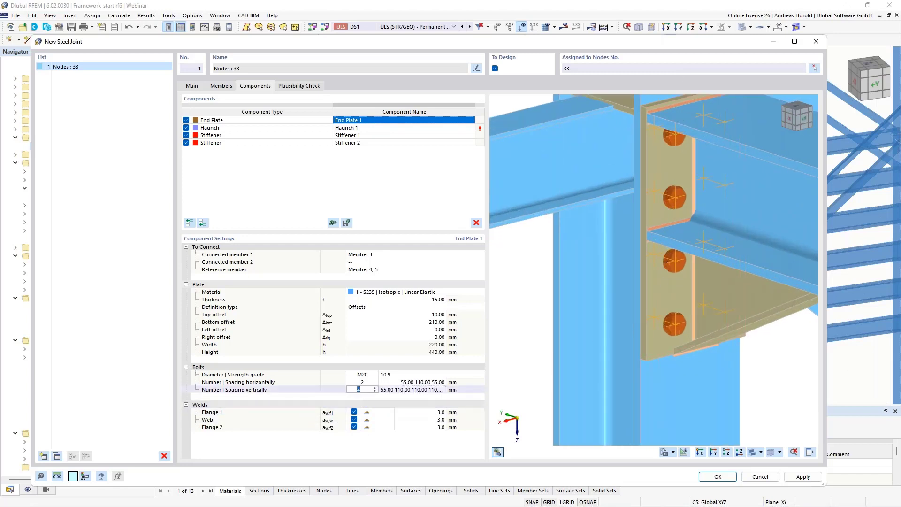
left_click(375, 392)
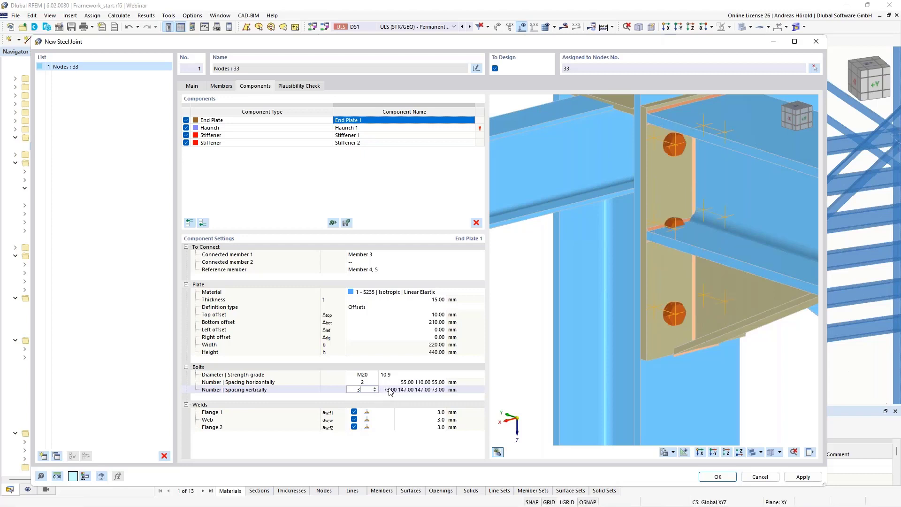
Set the vertical spacing of the end plate's bolts to 70, 95 and 150 mm.
left_click(390, 390)
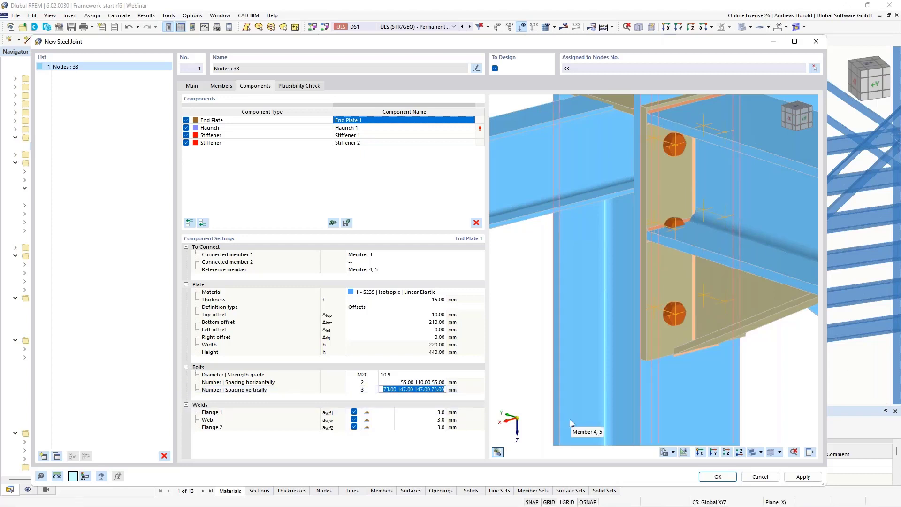
type("70")
type("95")
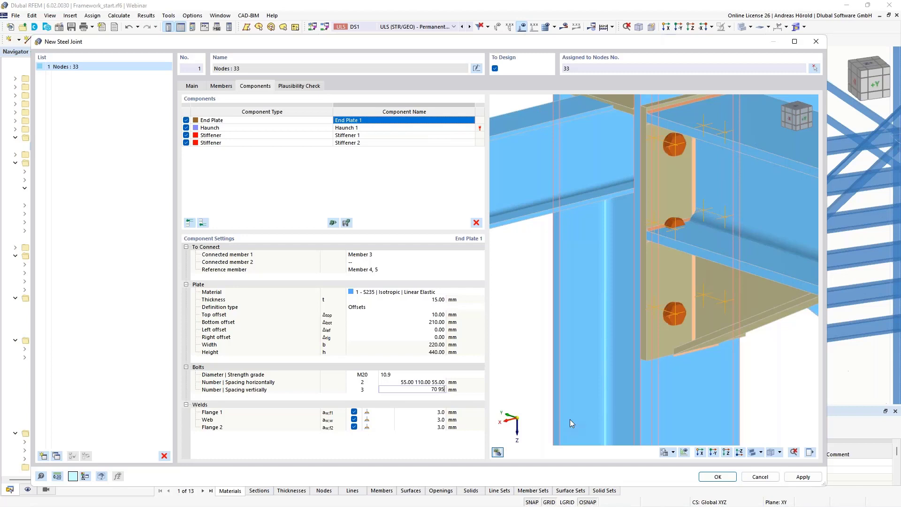
type(" 150")
key("Return")
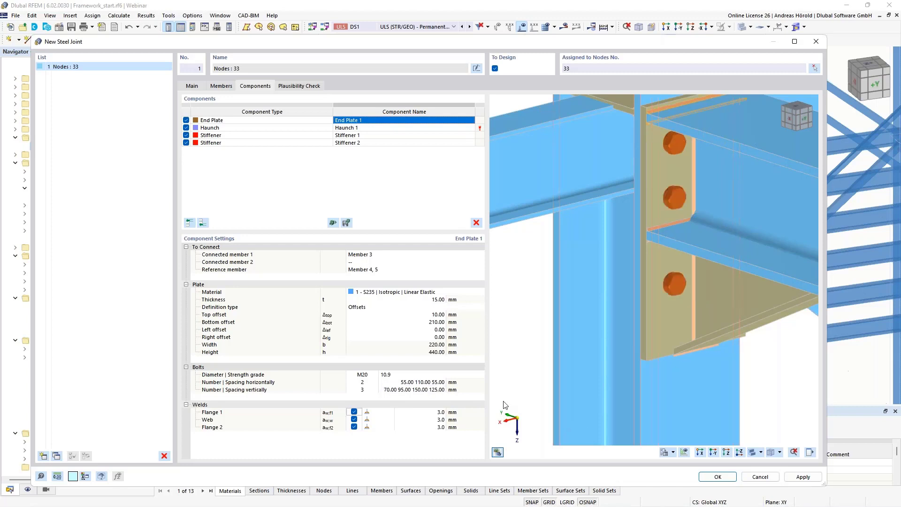
Set the end plate's flange 1 weld to 6 mm, keeping it a double fillet weld.
left_click(390, 412)
left_click(390, 412)
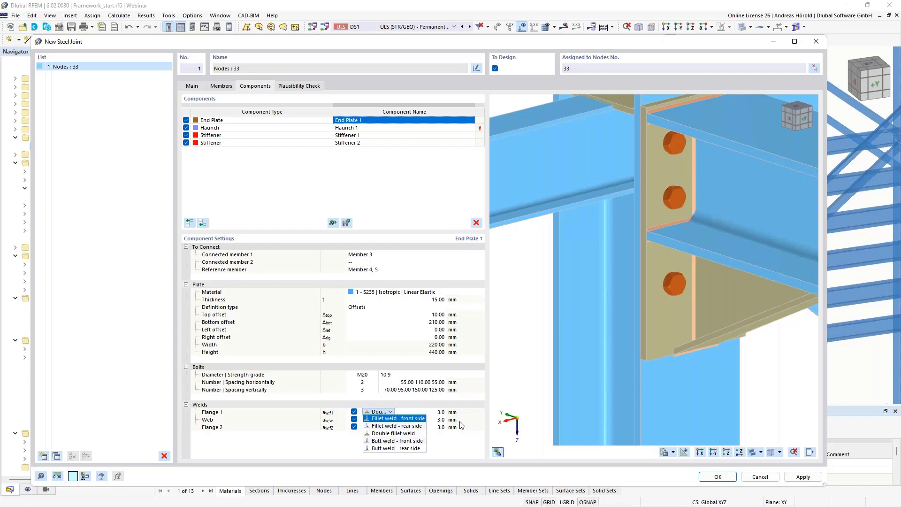
left_click(442, 412)
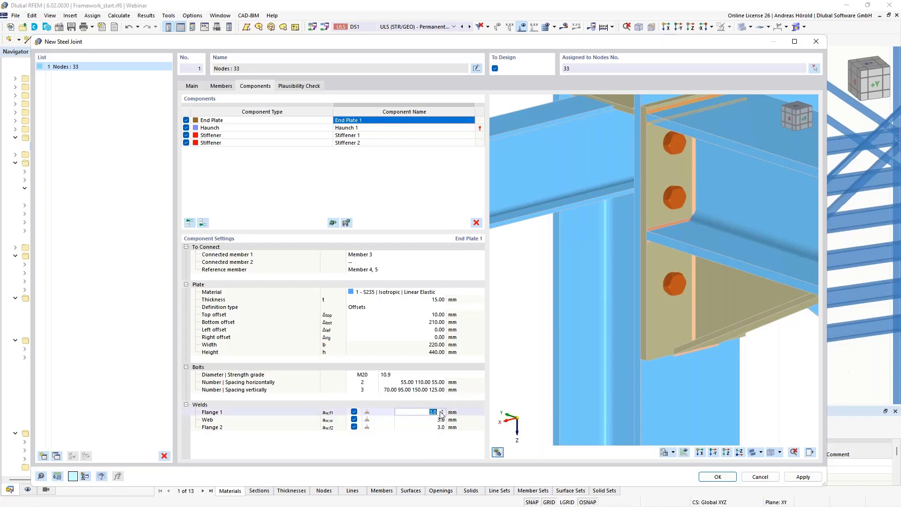
type("6")
key("Return")
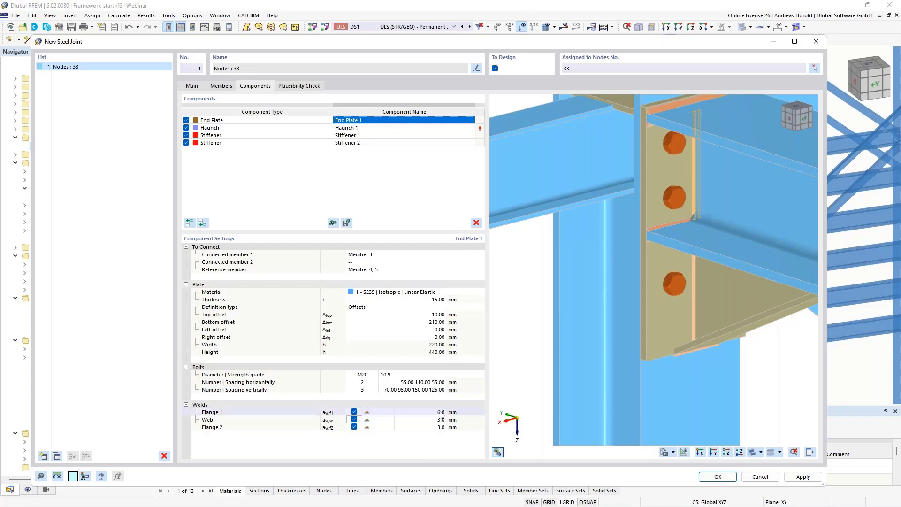
Set the end plate's web weld to 4 mm and its flange 2 weld to 6 mm.
left_click(440, 420)
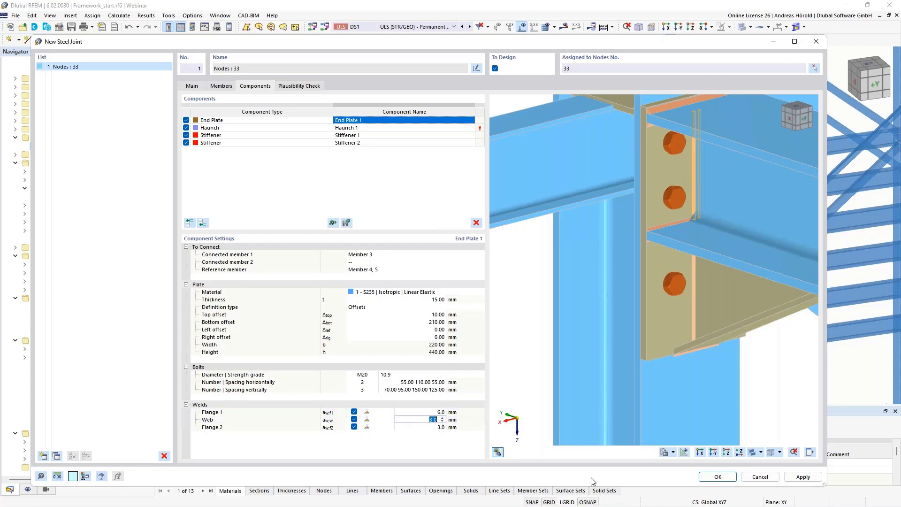
type("4")
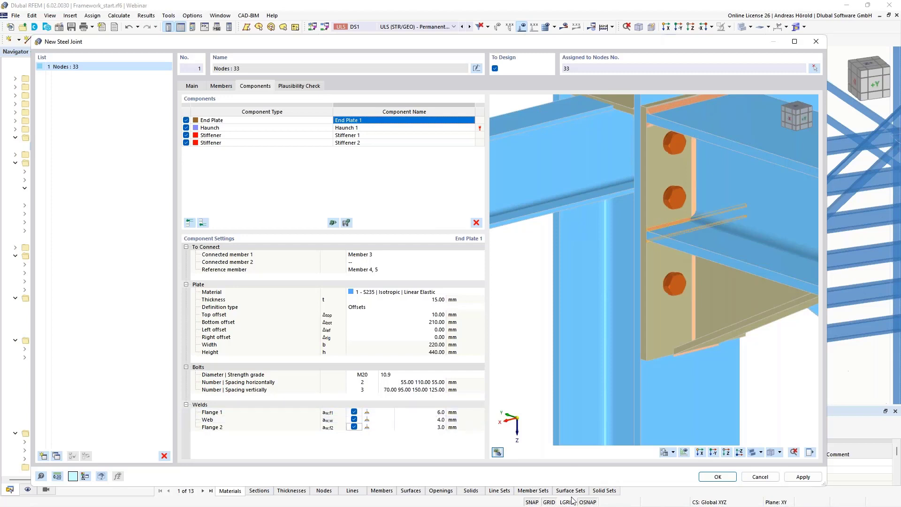
key("Return")
type("6")
key("Return")
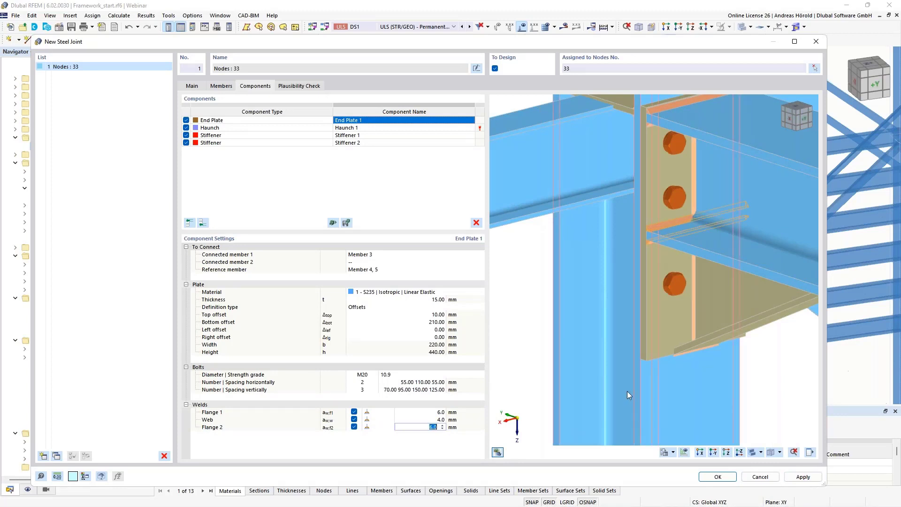
scroll(669, 359, "up", 3)
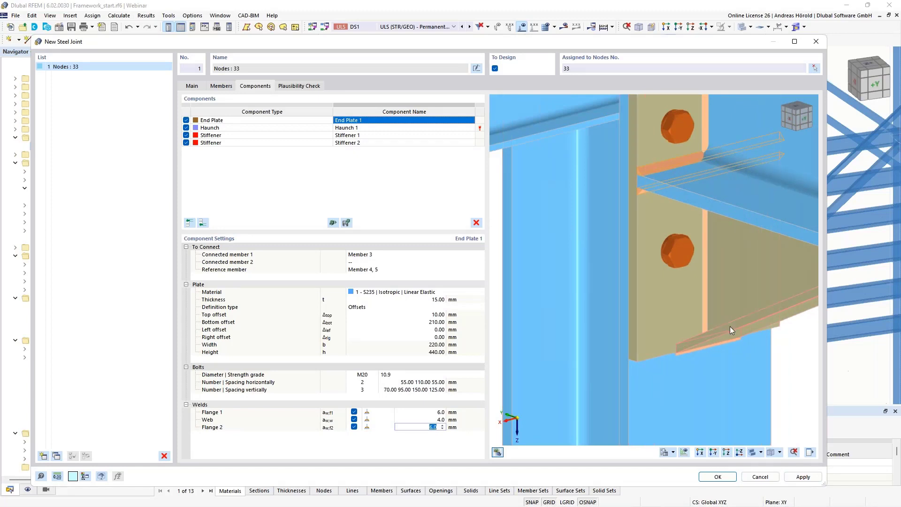
Open the settings of Haunch 1 and check its extended member, reference type and reference plate.
left_click(394, 129)
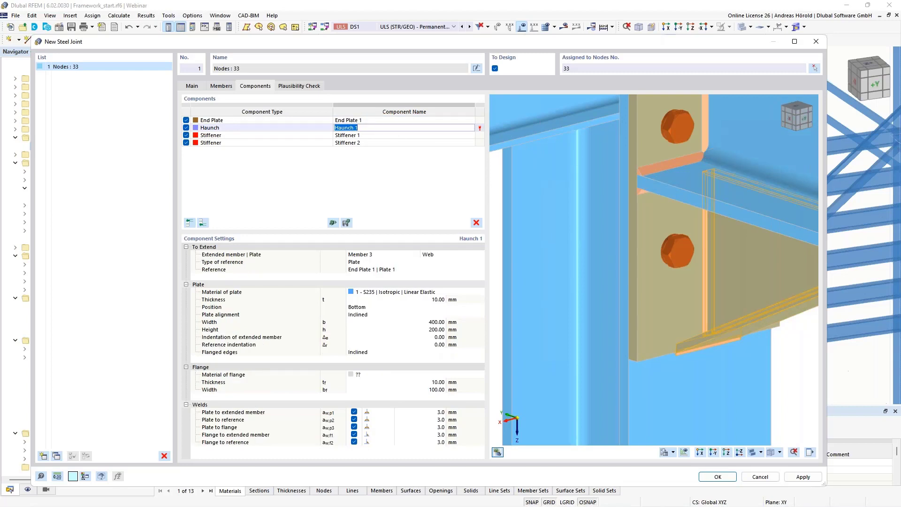
left_click(376, 256)
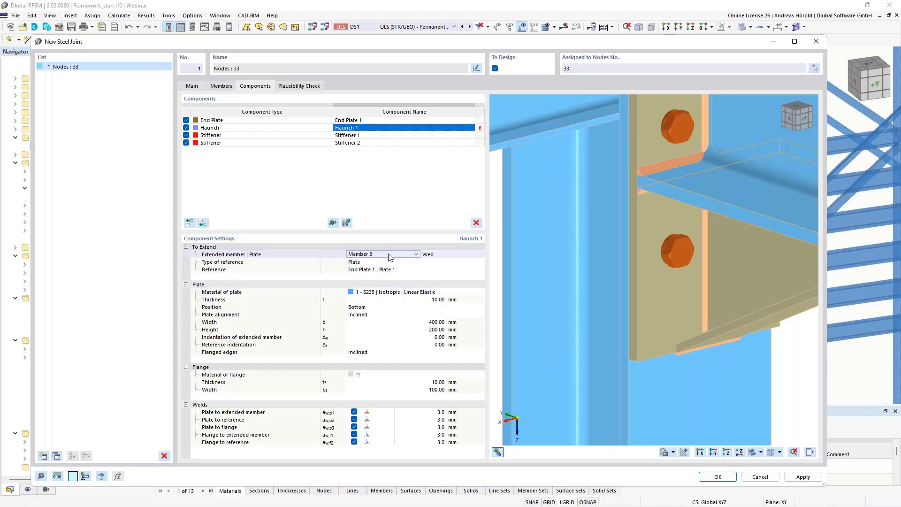
scroll(682, 263, "down", 4)
middle_click_drag(688, 247, 635, 235)
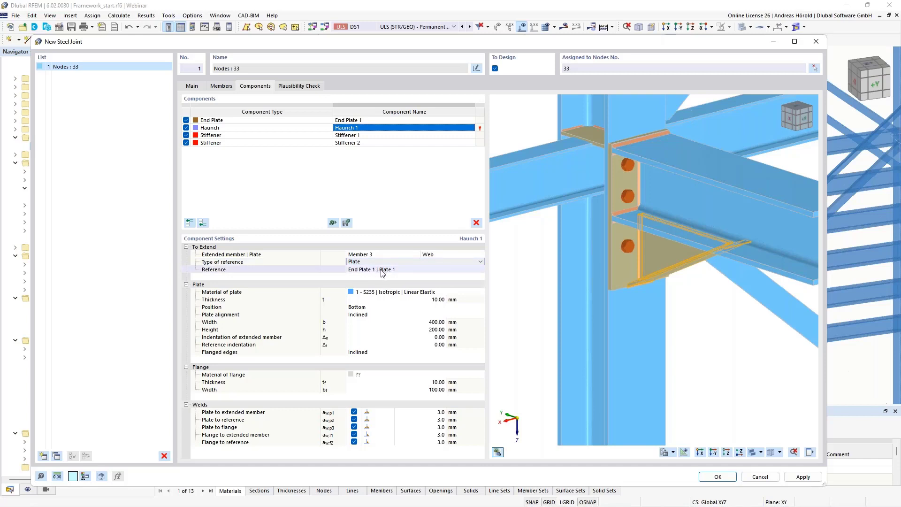
left_click(381, 271)
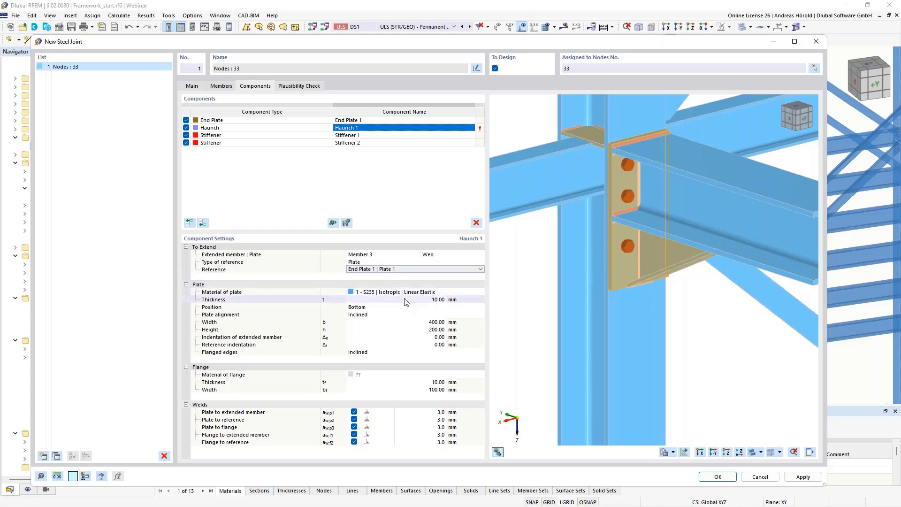
Set the height of the haunch plate to 180 mm.
left_click(429, 329)
type("1")
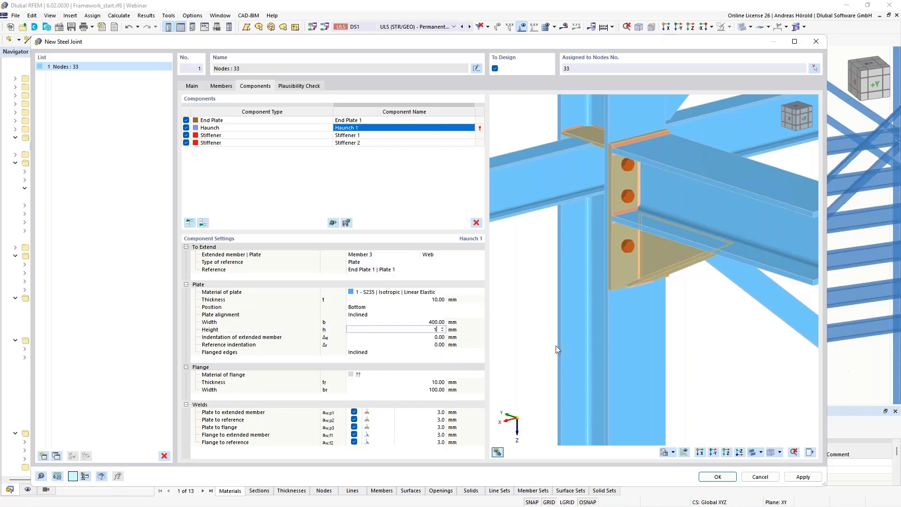
type("80")
key("Tab")
Assign material 1 - S235 to the haunch flange and set the flange width to 200 mm.
scroll(646, 283, "up", 5)
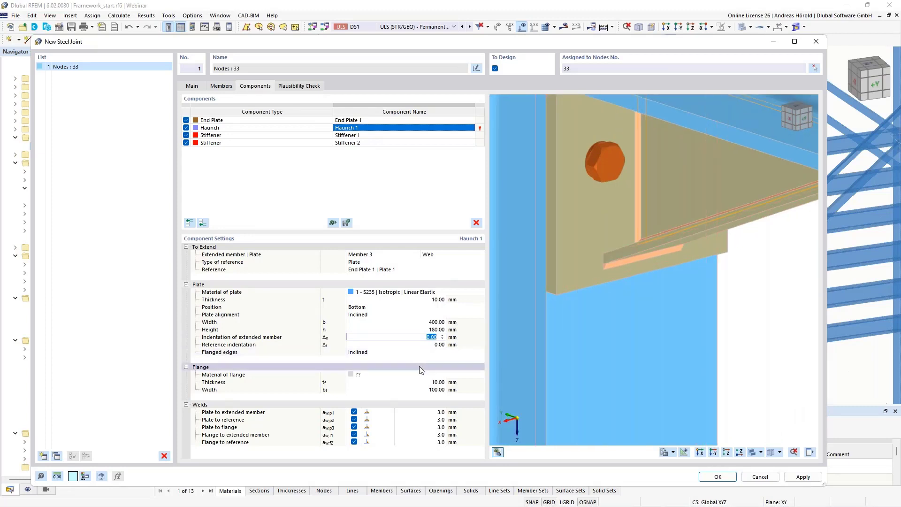
left_click(400, 375)
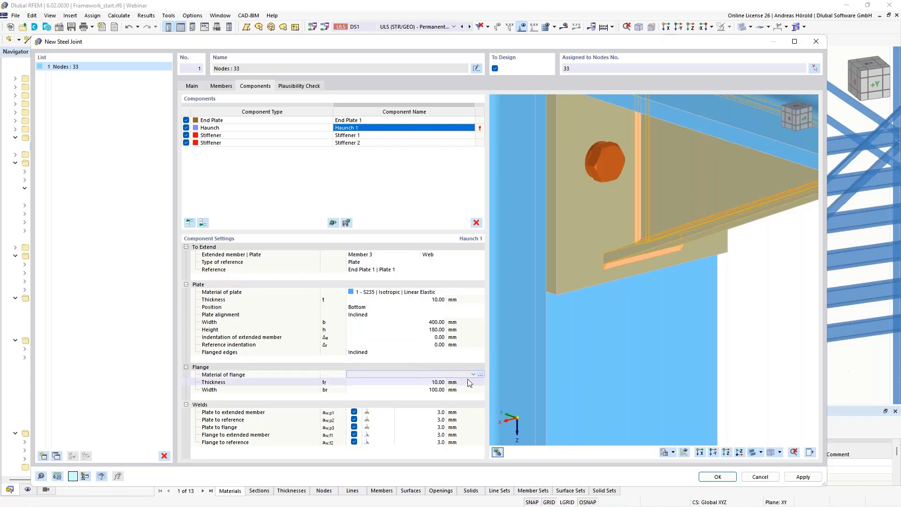
left_click(436, 377)
left_click(427, 382)
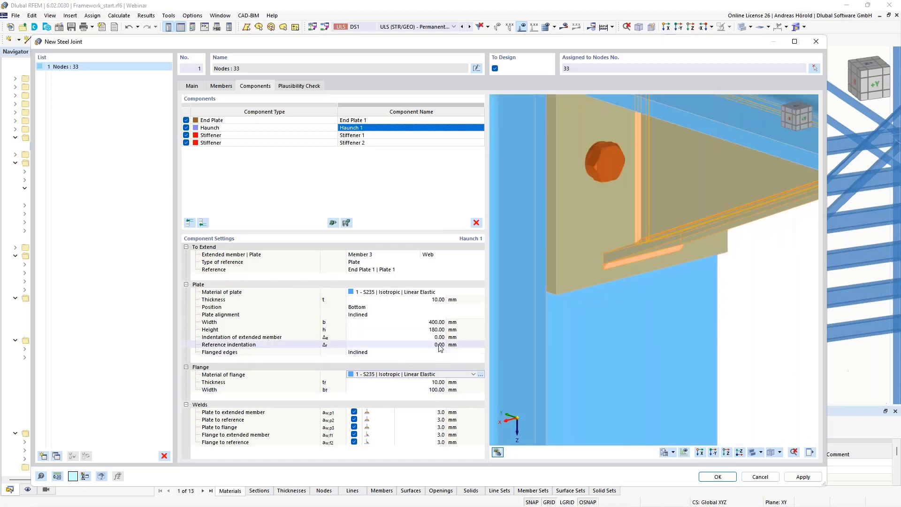
left_click(413, 389)
type("2")
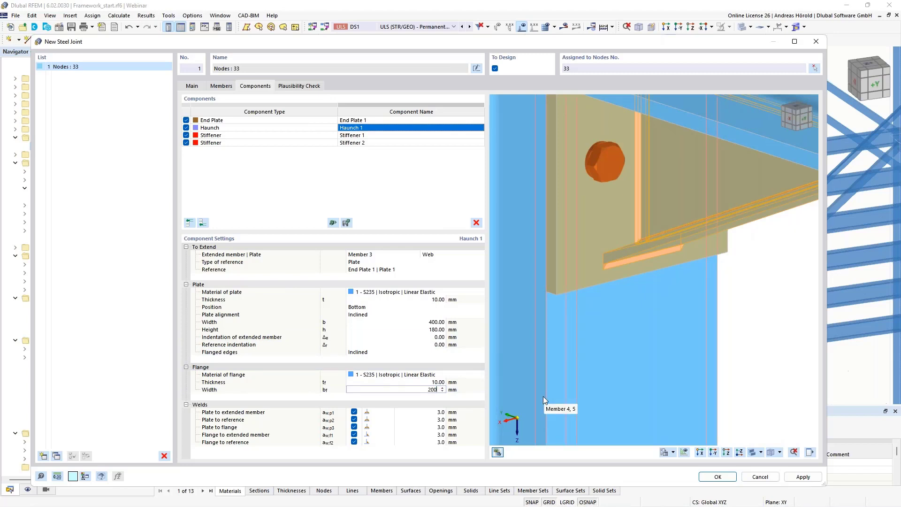
type("00")
key("Return")
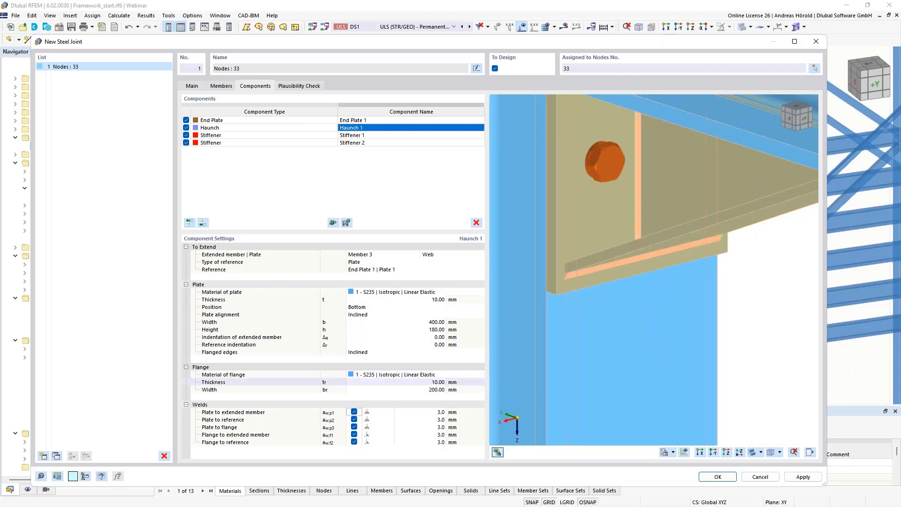
Set the haunch's plate-to-extended-member weld to 4 mm and check its weld type.
left_click(431, 412)
scroll(689, 297, "down", 5)
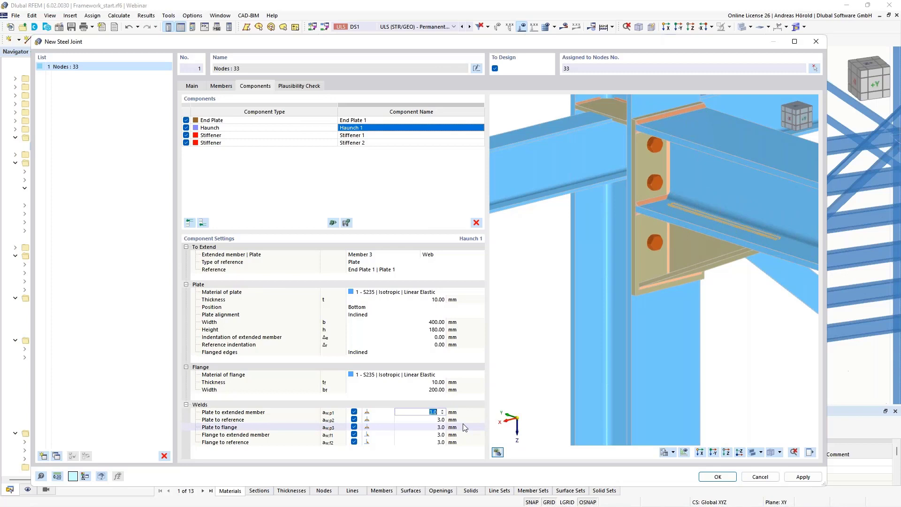
type("4")
key("Return")
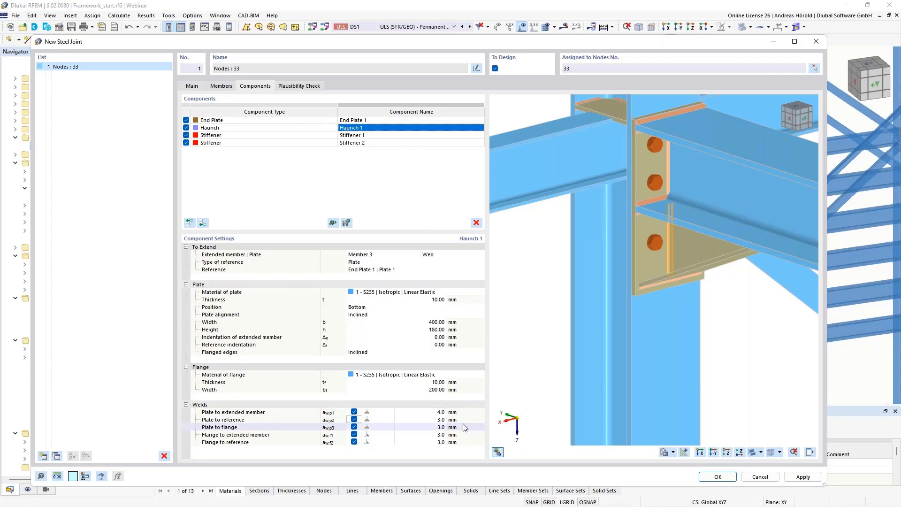
left_click(382, 414)
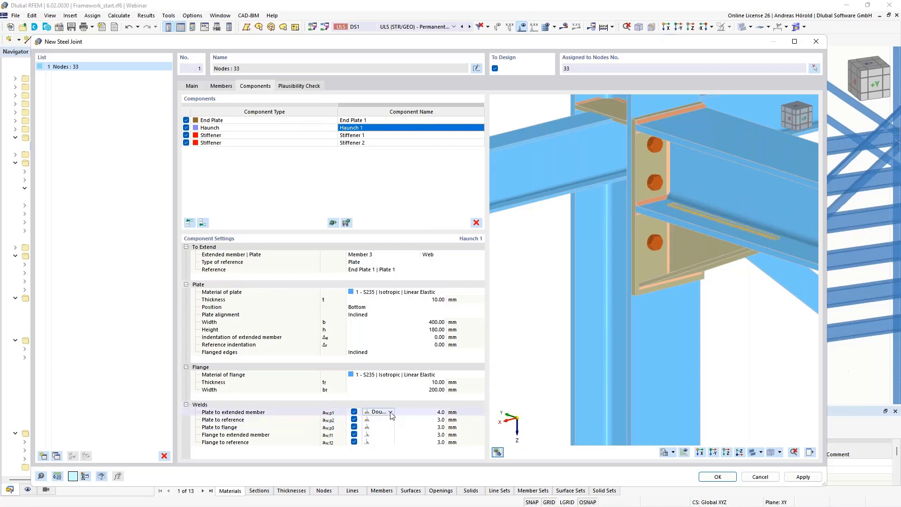
left_click(390, 413)
left_click(391, 412)
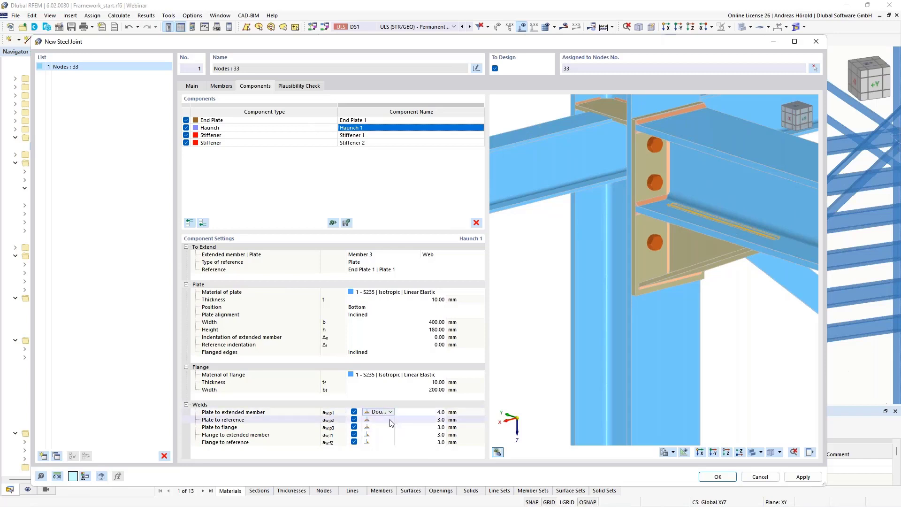
Set the haunch's plate-to-reference and plate-to-flange welds to 4 mm each.
left_click(440, 420)
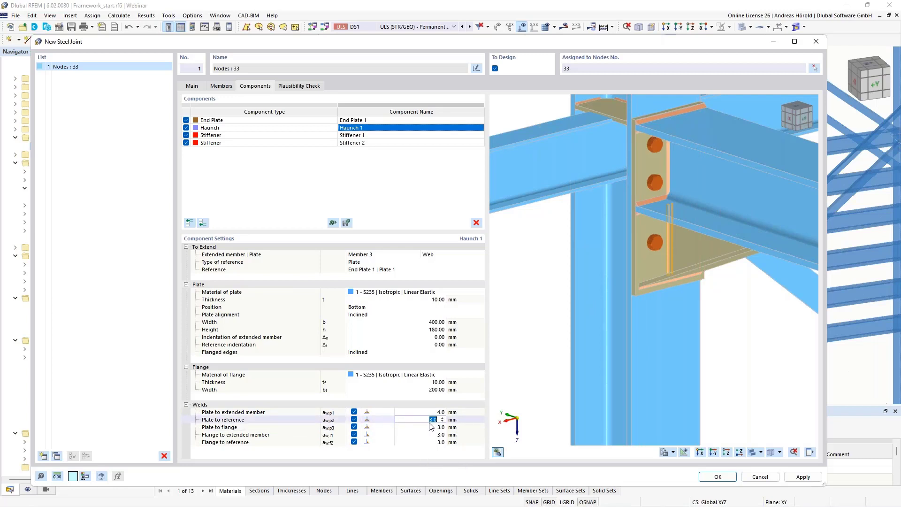
type("4")
key("Tab")
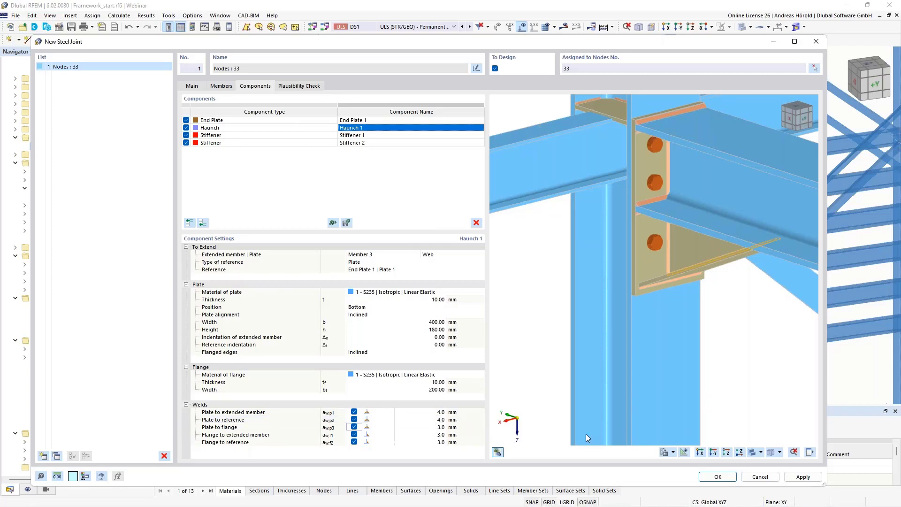
left_click(423, 428)
type("4")
key("Tab")
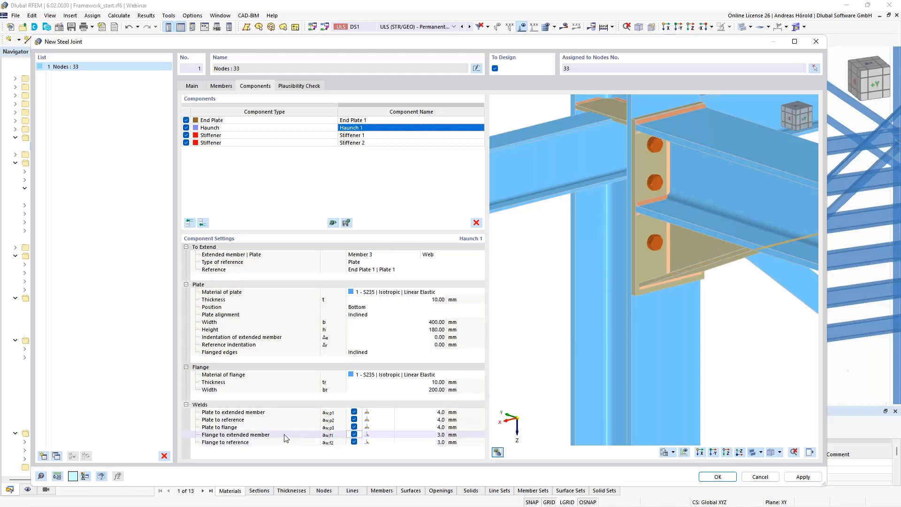
Change the haunch's flange-to-extended-member weld to a butt weld on the rear side.
left_click(384, 434)
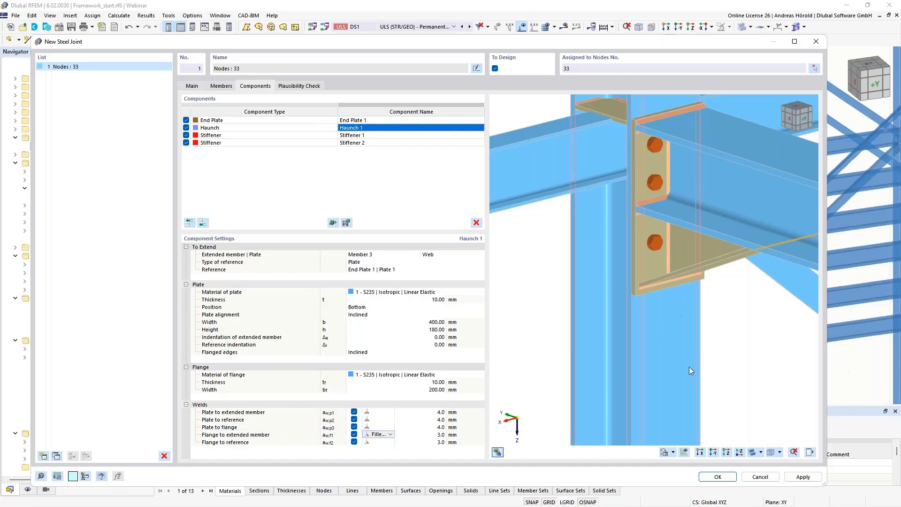
middle_click_drag(689, 367, 751, 345, "ctrl")
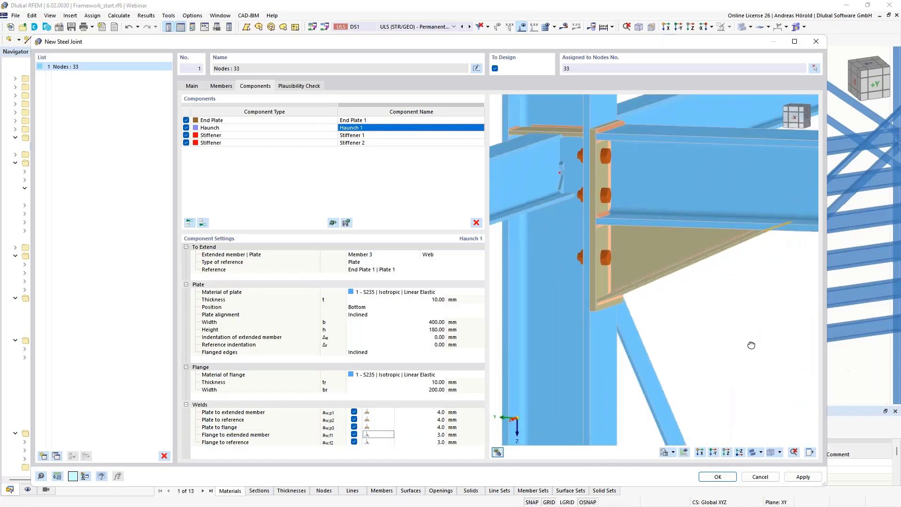
scroll(742, 291, "up", 3)
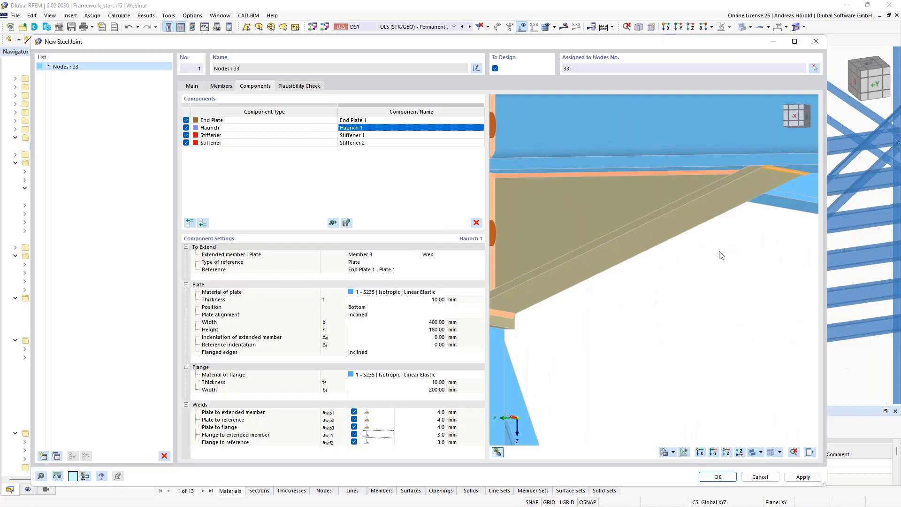
left_click(390, 437)
left_click(390, 435)
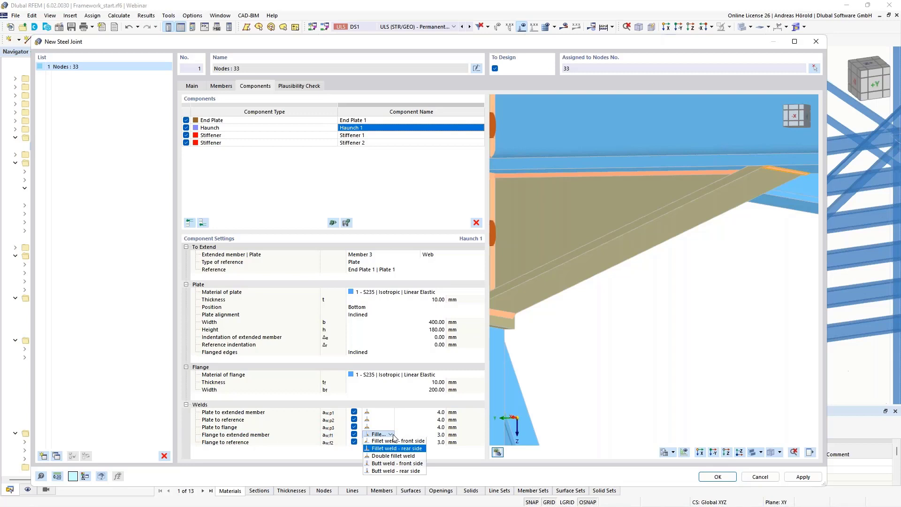
left_click(401, 471)
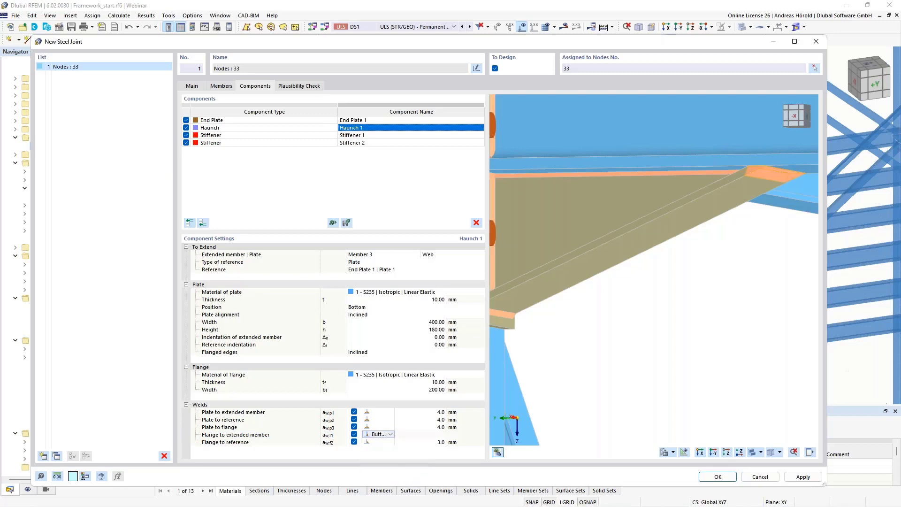
Change the haunch's flange-to-reference weld to a double fillet weld and set its size to 5 mm.
left_click(382, 443)
scroll(610, 374, "down", 3)
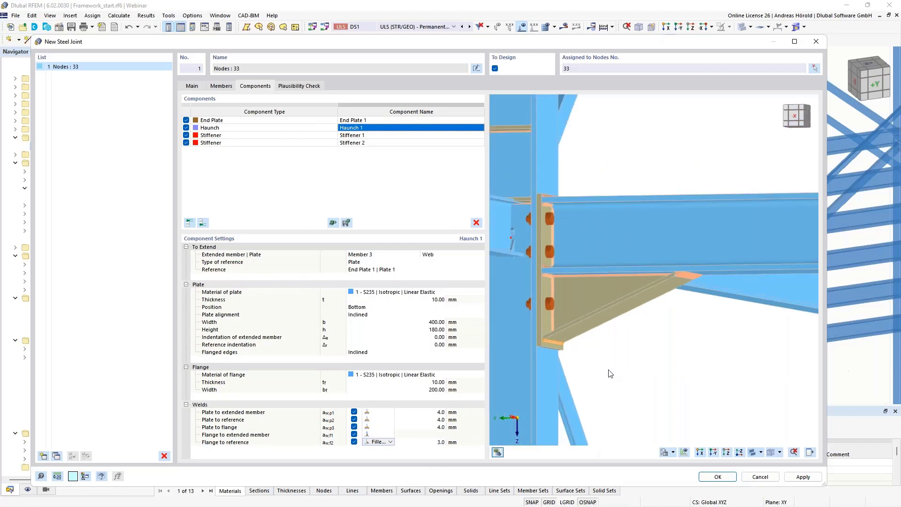
scroll(610, 374, "up", 3)
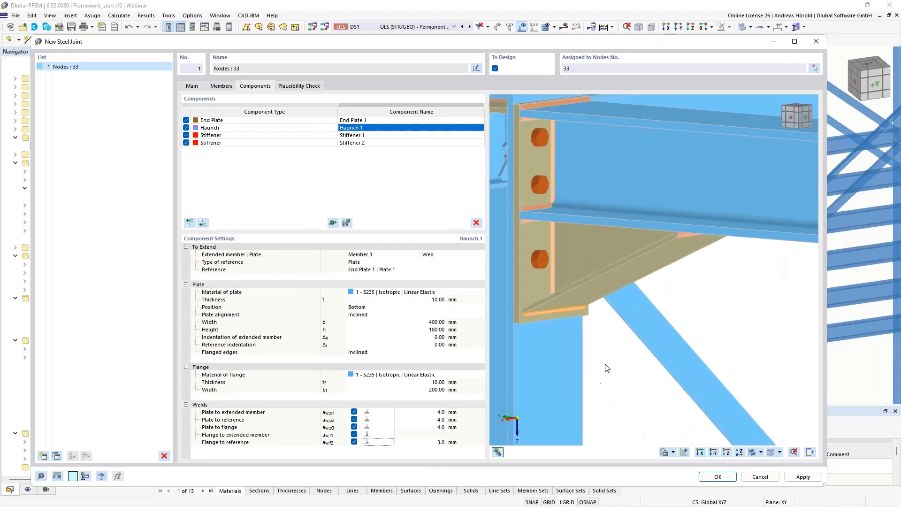
scroll(610, 371, "up", 3)
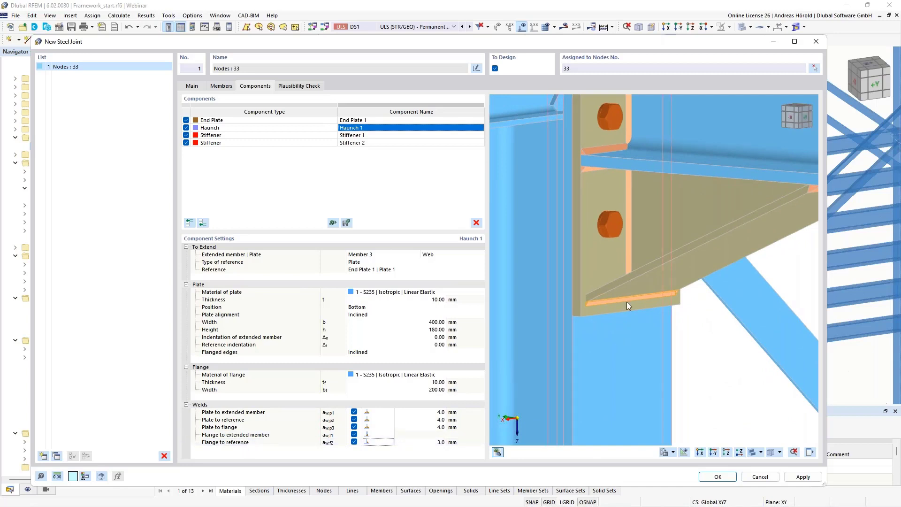
left_click(382, 444)
left_click(389, 442)
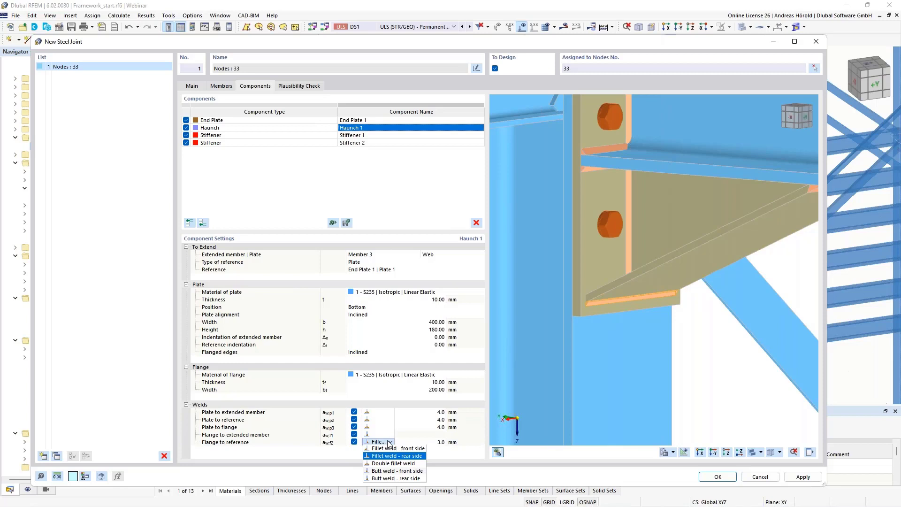
left_click(403, 464)
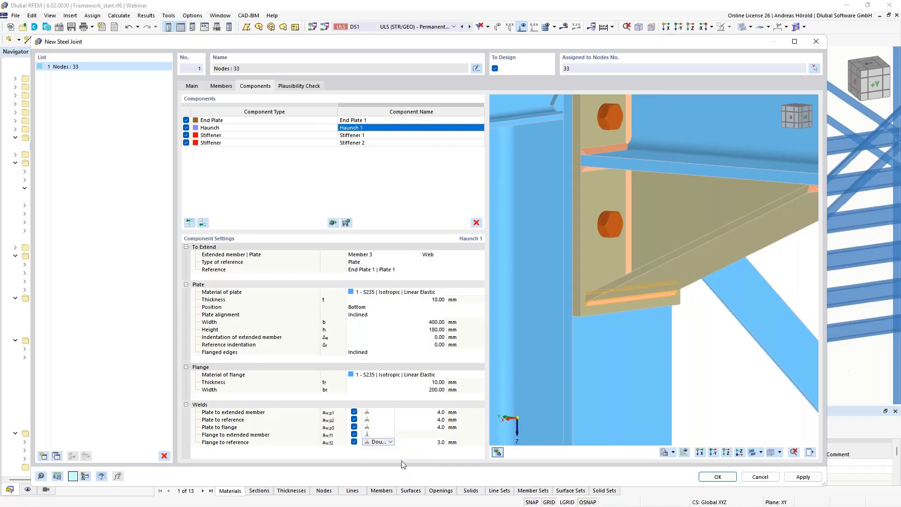
left_click(438, 443)
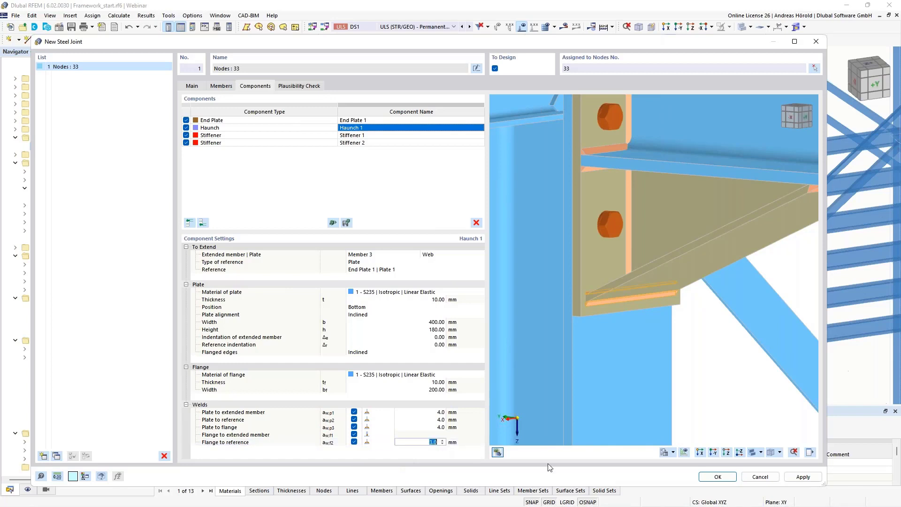
type("5")
key("Return")
Set the weld size of Stiffener 1 to 4 mm.
scroll(597, 282, "down", 5)
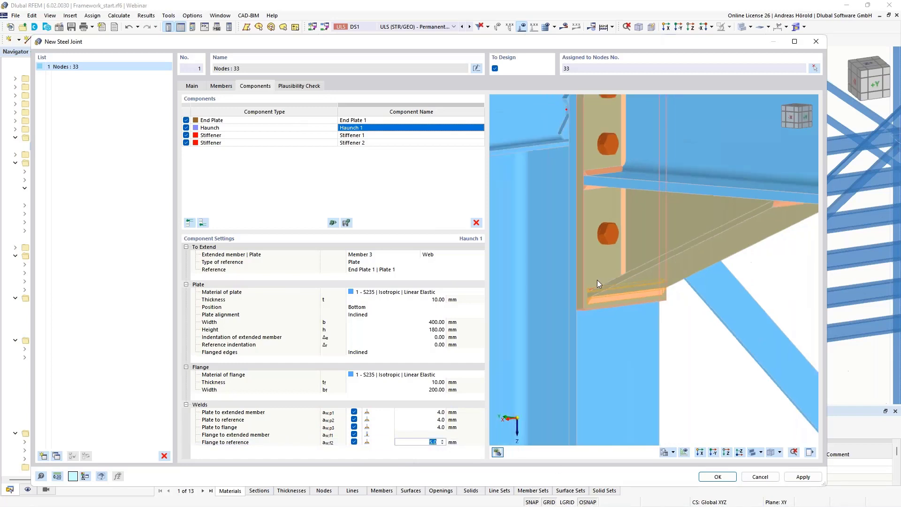
middle_click_drag(642, 295, 688, 338)
left_click(384, 136)
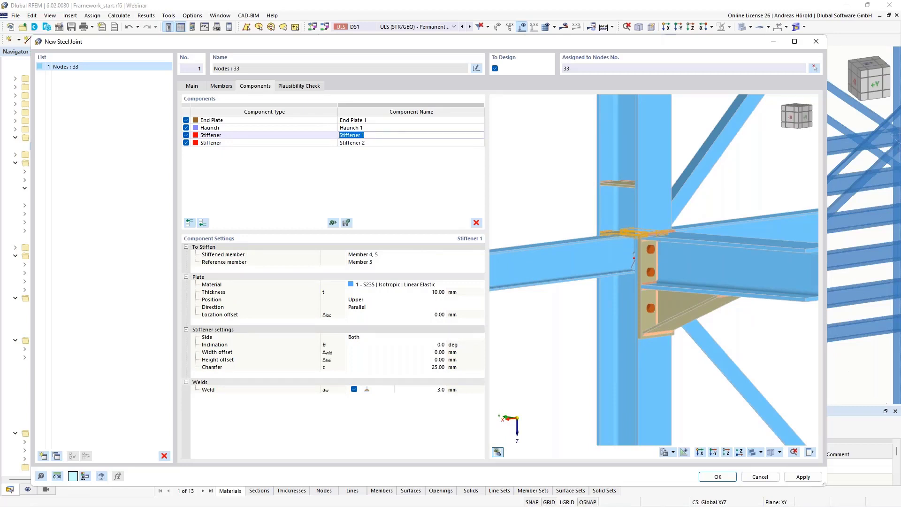
scroll(606, 246, "up", 2)
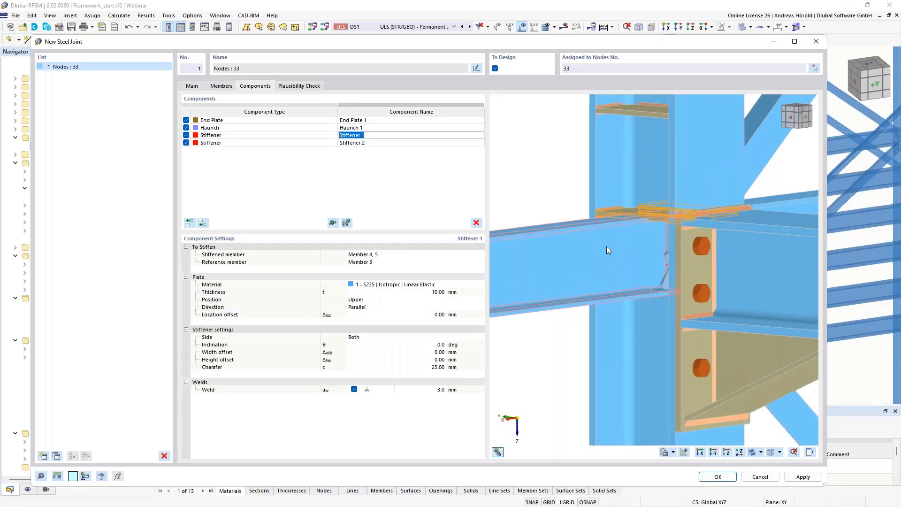
scroll(669, 224, "down", 2)
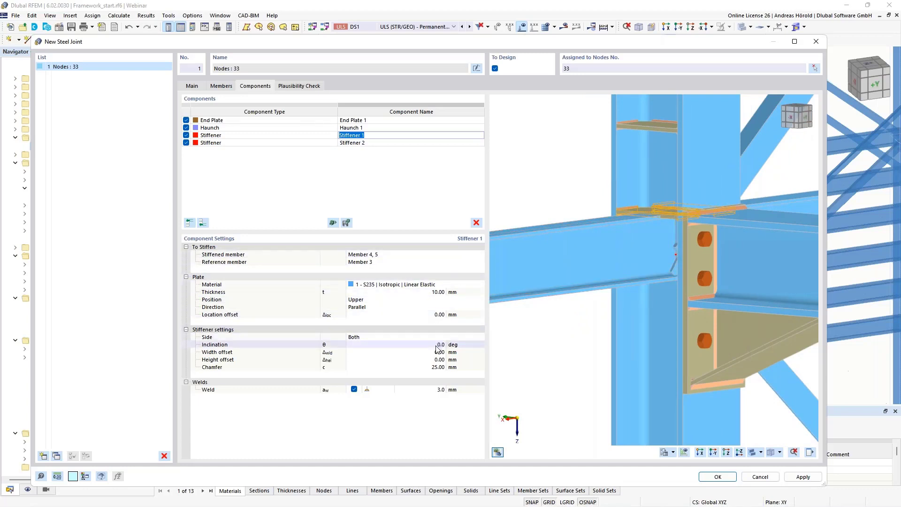
left_click(440, 391)
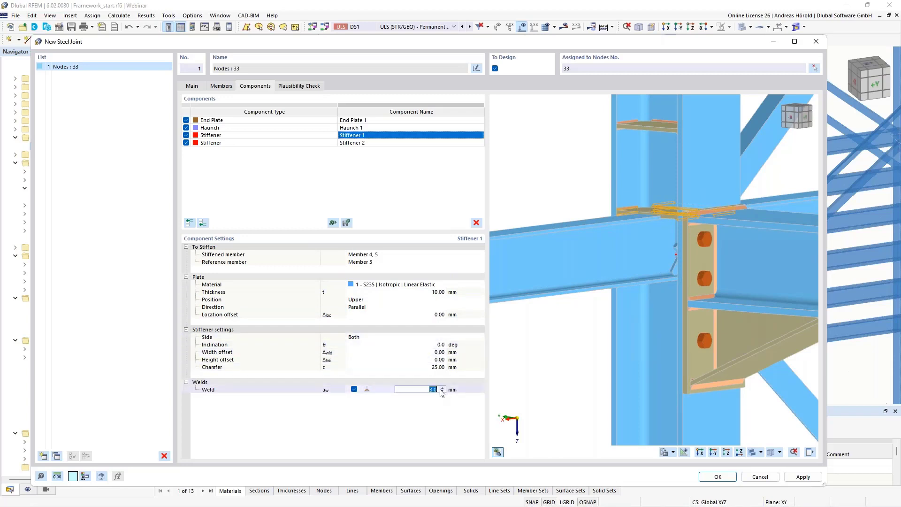
type("4")
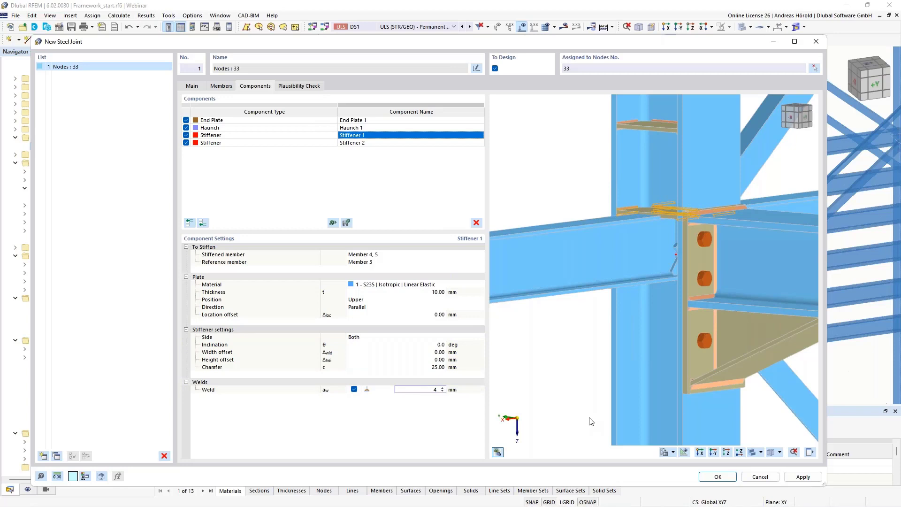
key("Return")
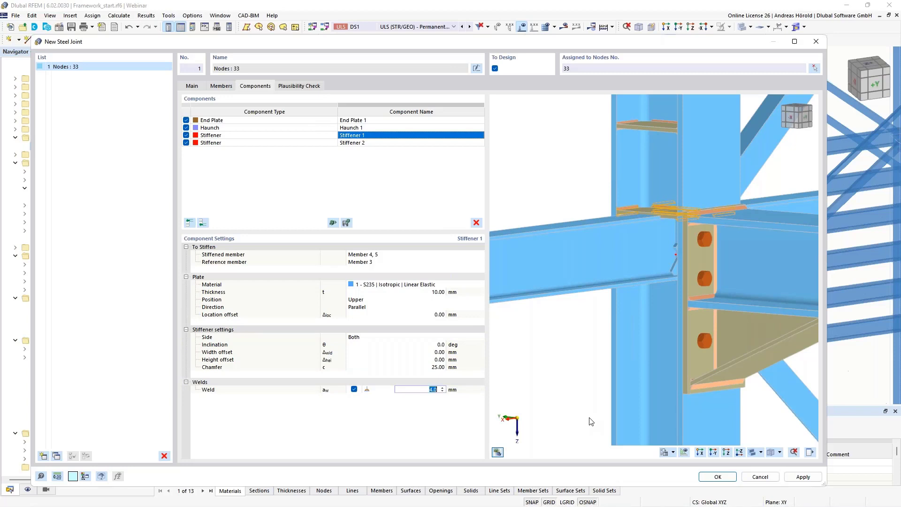
Set the location offset of Stiffener 2 to -400 mm so it sits level with the haunch's lower end.
double_click(398, 143)
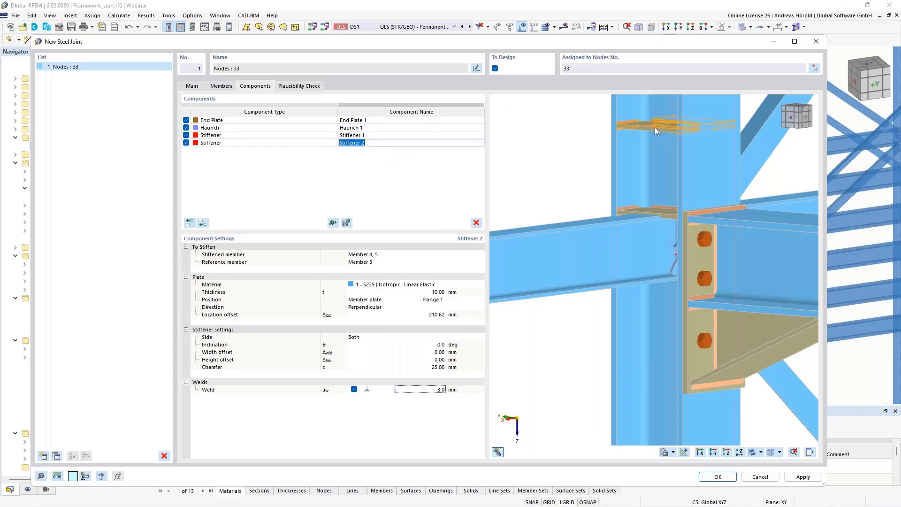
left_click(430, 315)
key("BackSpace")
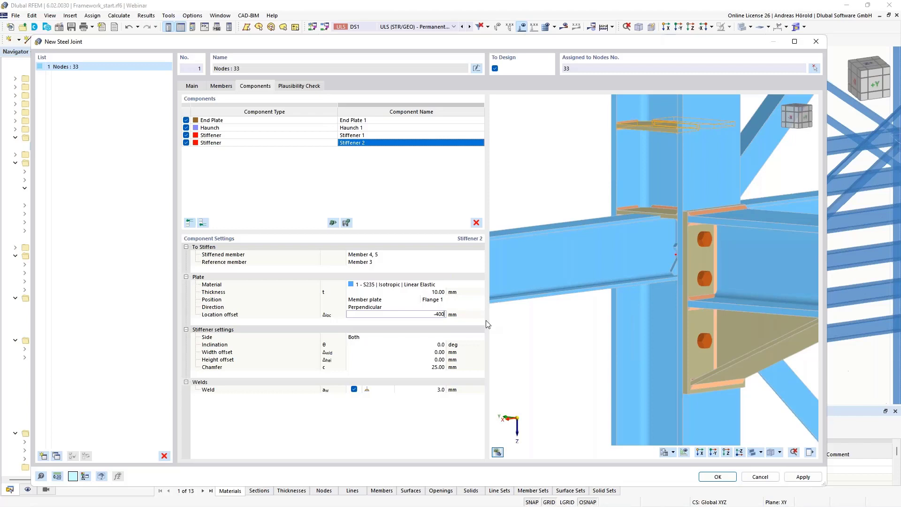
key("Return")
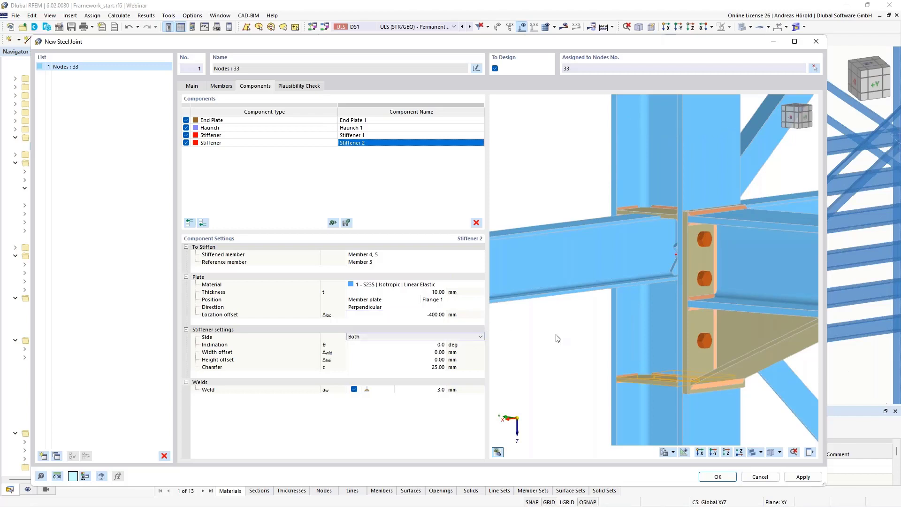
Set the weld size of Stiffener 2 to 4 mm.
scroll(675, 403, "up", 5)
scroll(676, 403, "down", 3)
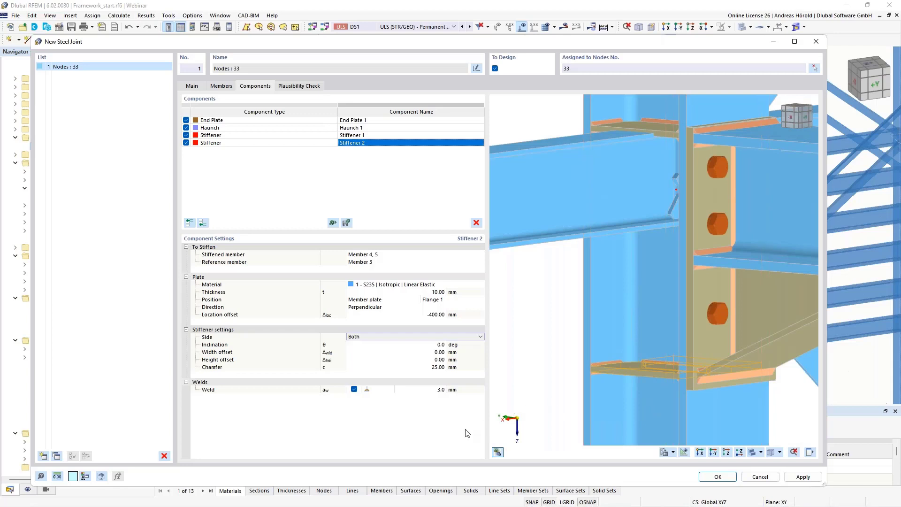
left_click(433, 390)
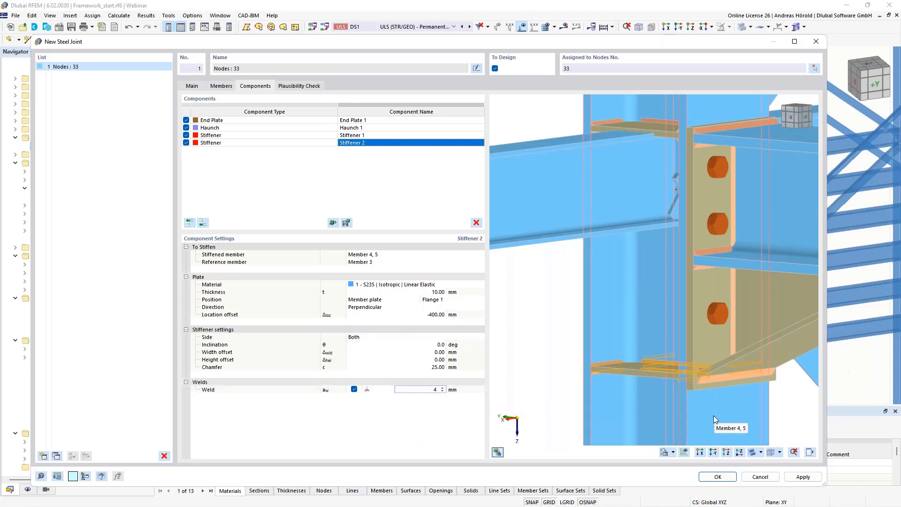
key("Up")
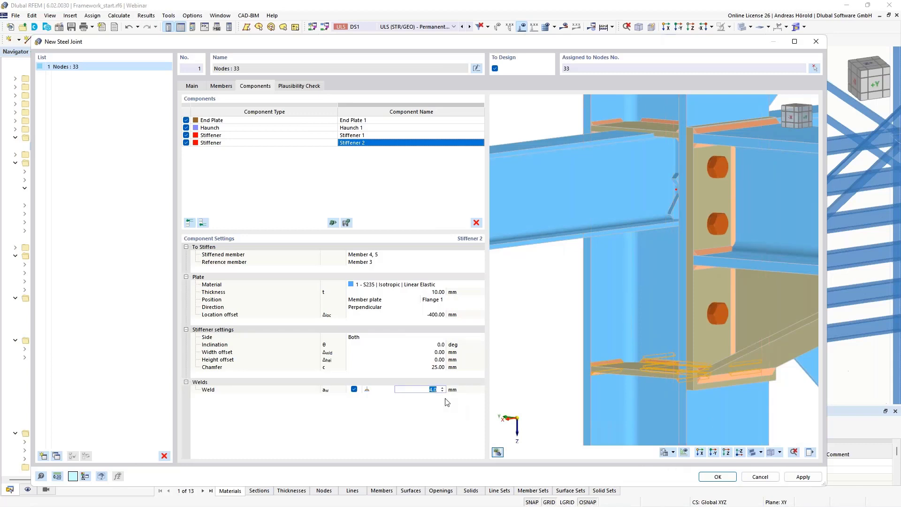
left_click(512, 359)
Examine the options for saving the joint's components as a new steel joint template, and close them without saving.
scroll(571, 359, "down", 3)
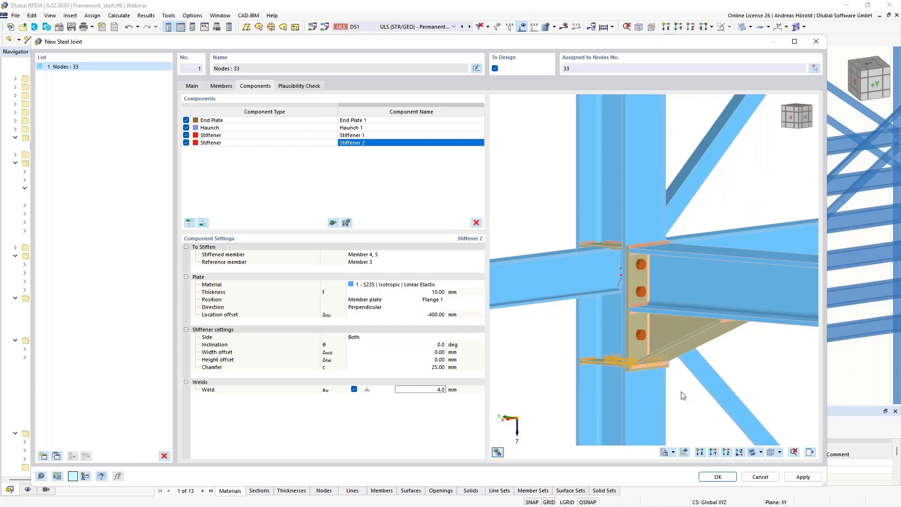
mouse_move(682, 393)
middle_mouse_down("ctrl")
mouse_move(689, 416)
mouse_move(693, 402)
mouse_move(576, 391)
mouse_move(683, 394)
middle_mouse_up("ctrl")
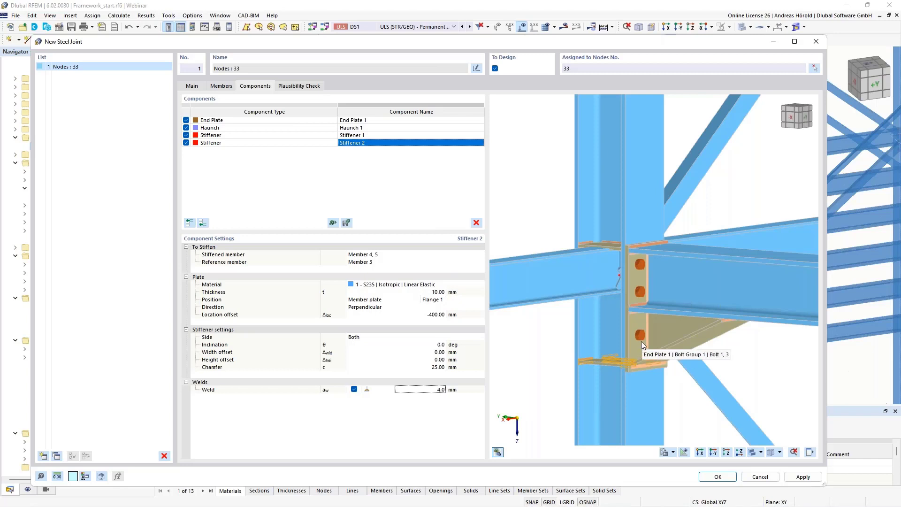
scroll(639, 345, "down", 5)
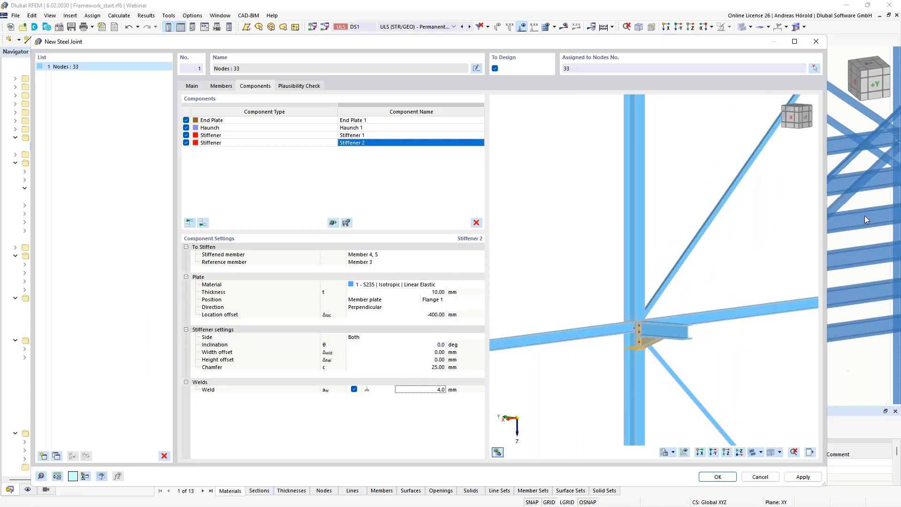
scroll(582, 326, "up", 5)
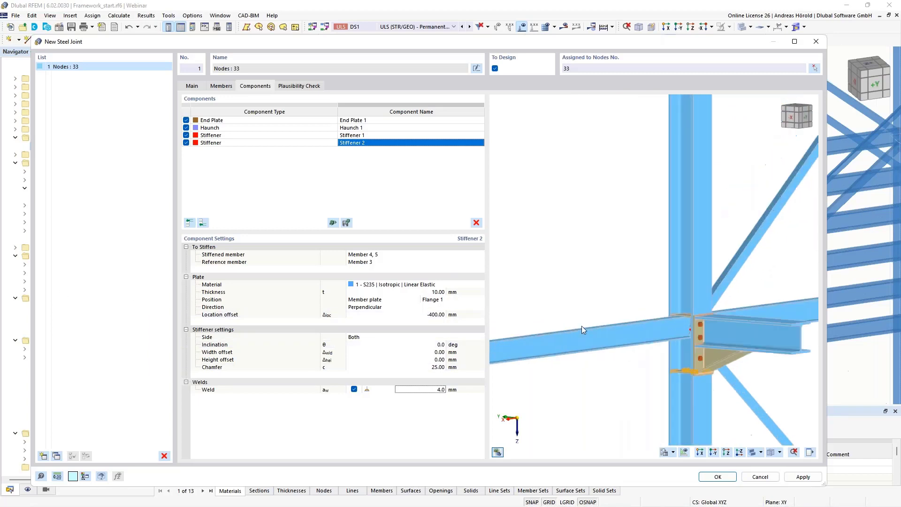
left_click(346, 224)
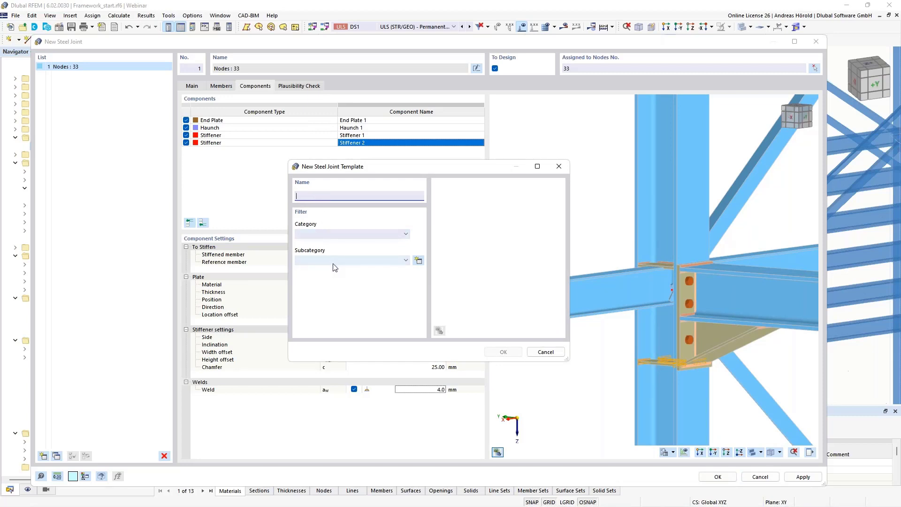
left_click(545, 352)
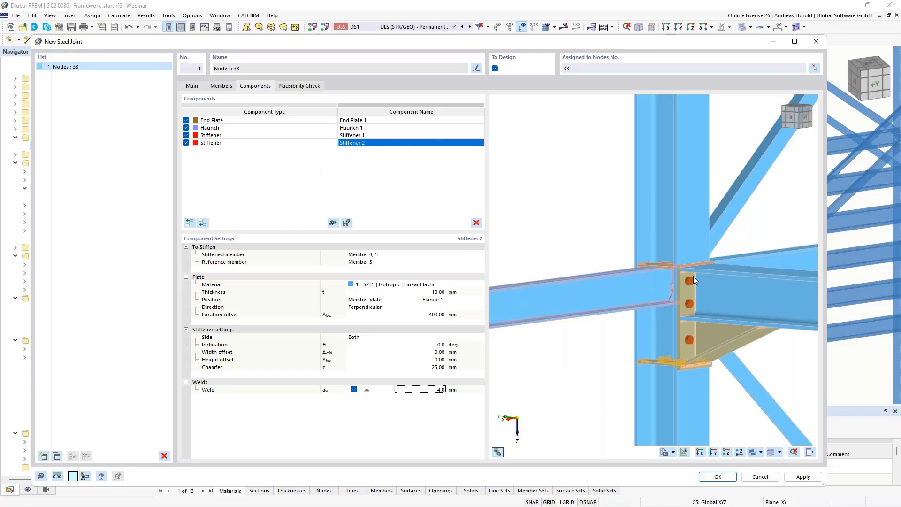
Add an End Plate connection component after Stiffener 2 in the joint's component list.
middle_click_drag(760, 336, 629, 355, "ctrl")
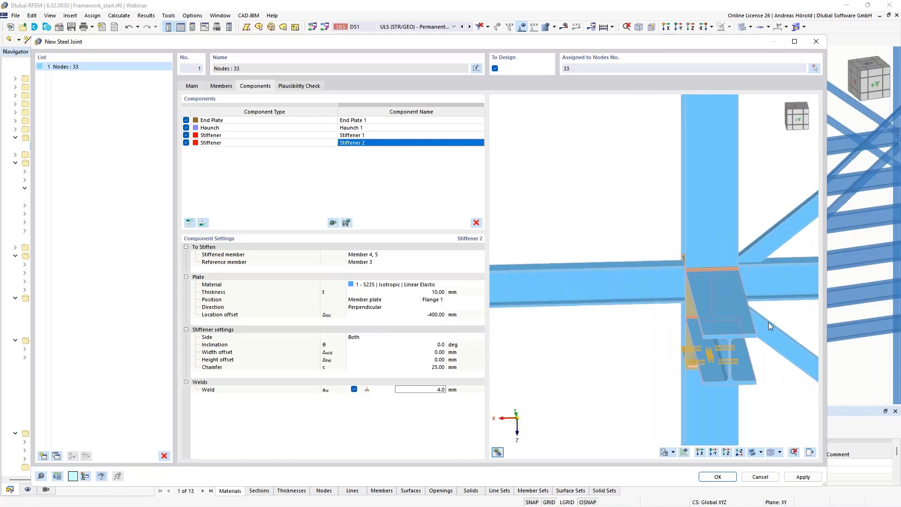
middle_click_drag(709, 323, 563, 331)
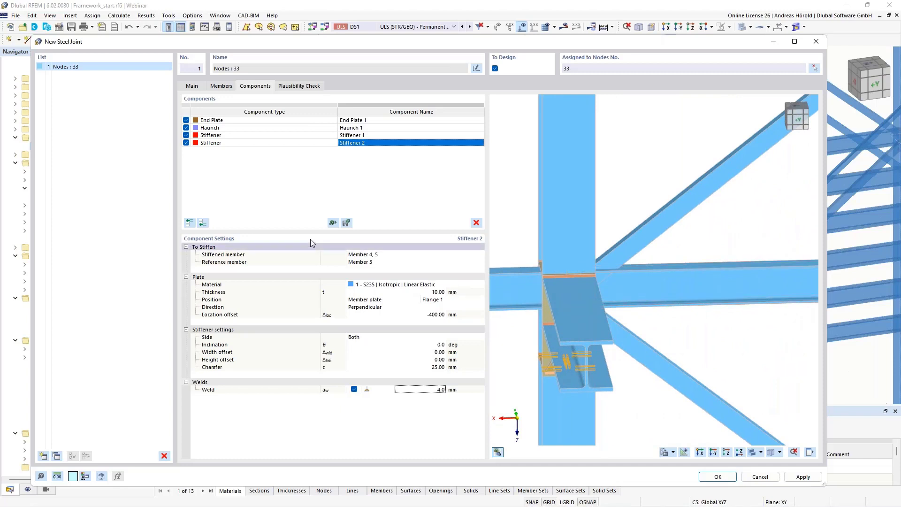
left_click(203, 223)
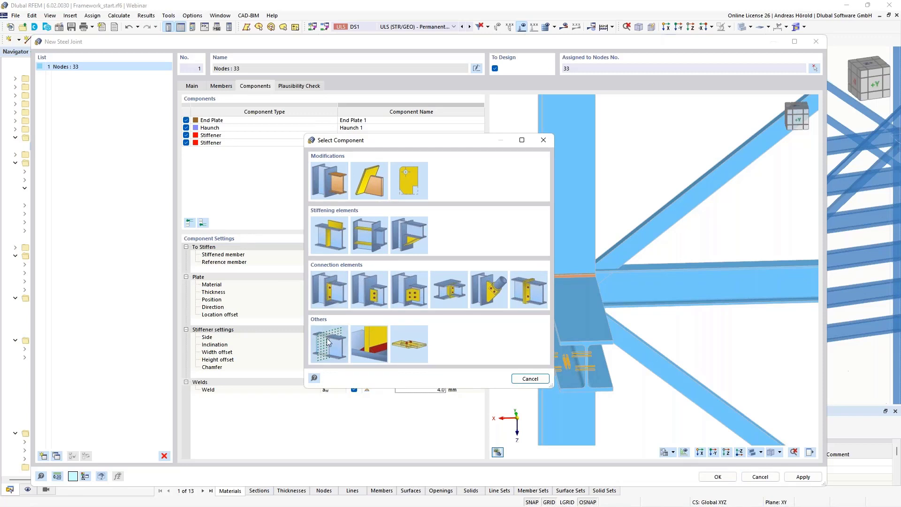
left_click(330, 292)
Assign Member 1 as the first connected member of End Plate 2.
middle_click_drag(683, 360, 603, 347, "ctrl")
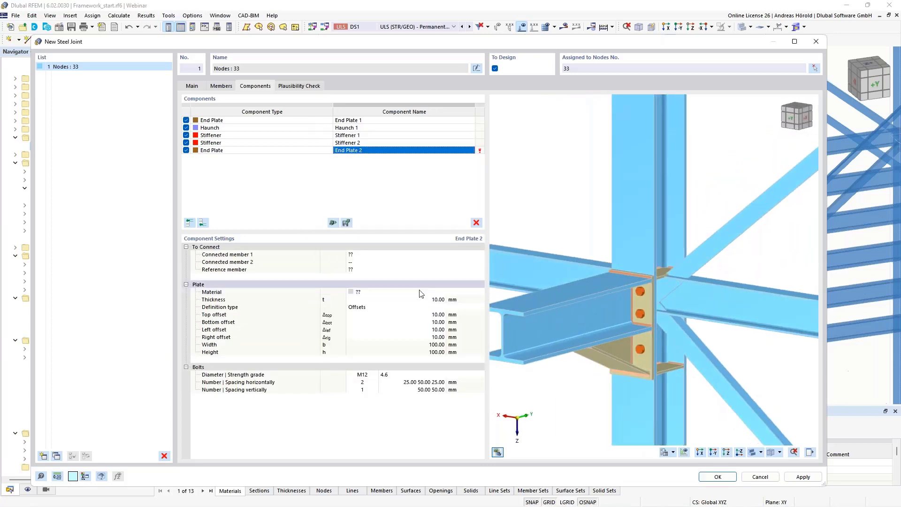
left_click(357, 254)
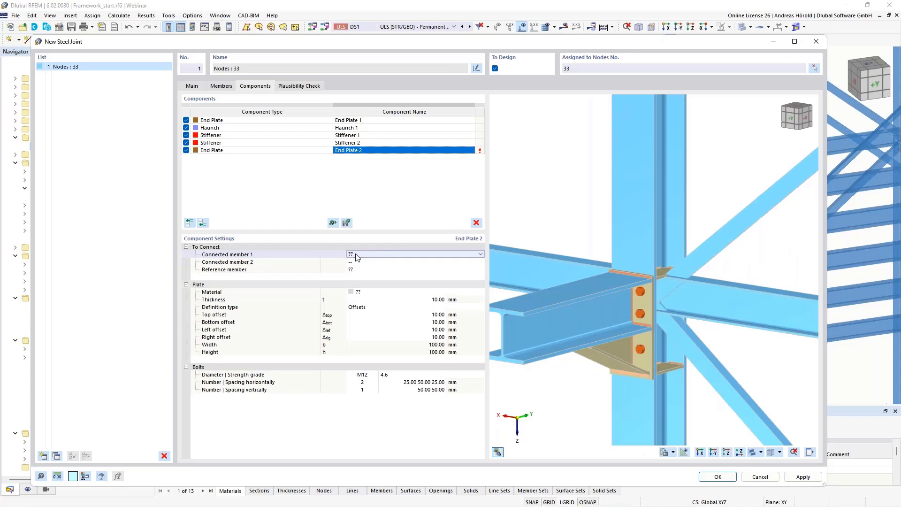
left_click(383, 257)
left_click(384, 263)
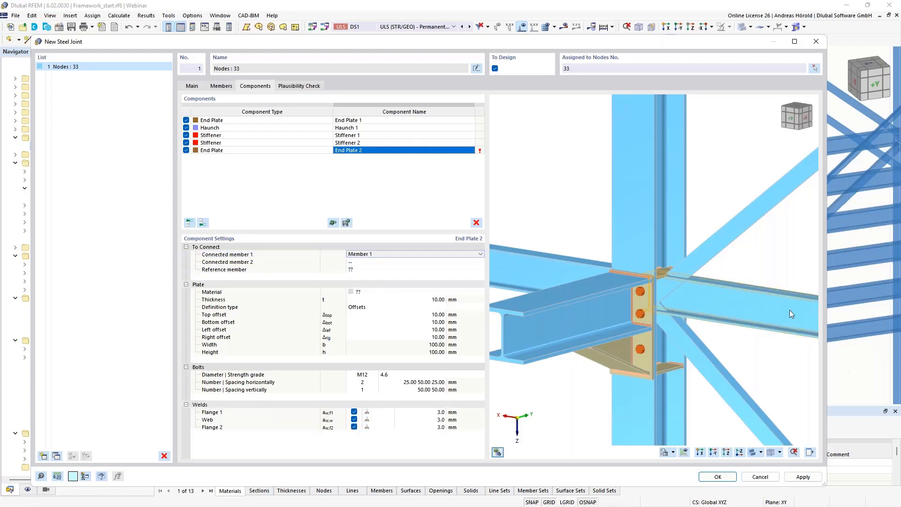
scroll(739, 316, "up", 3)
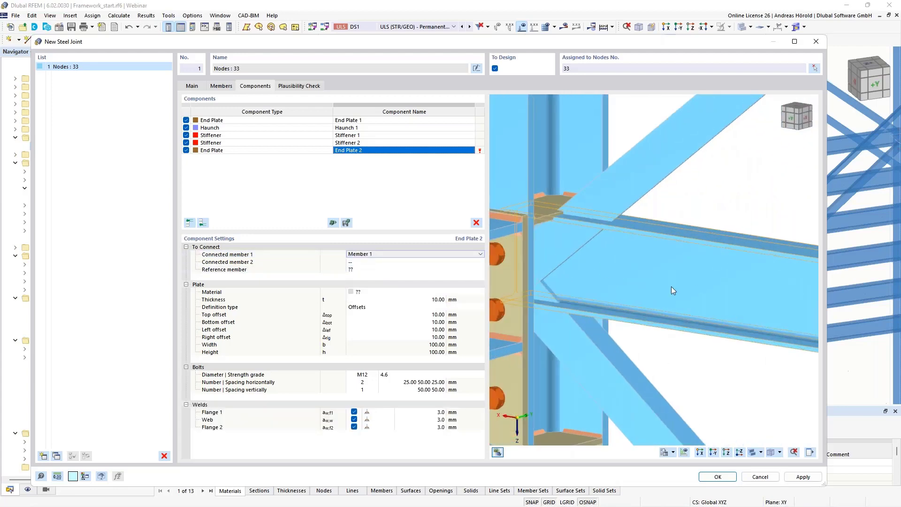
scroll(674, 291, "down", 3)
middle_click_drag(679, 297, 663, 316, "ctrl")
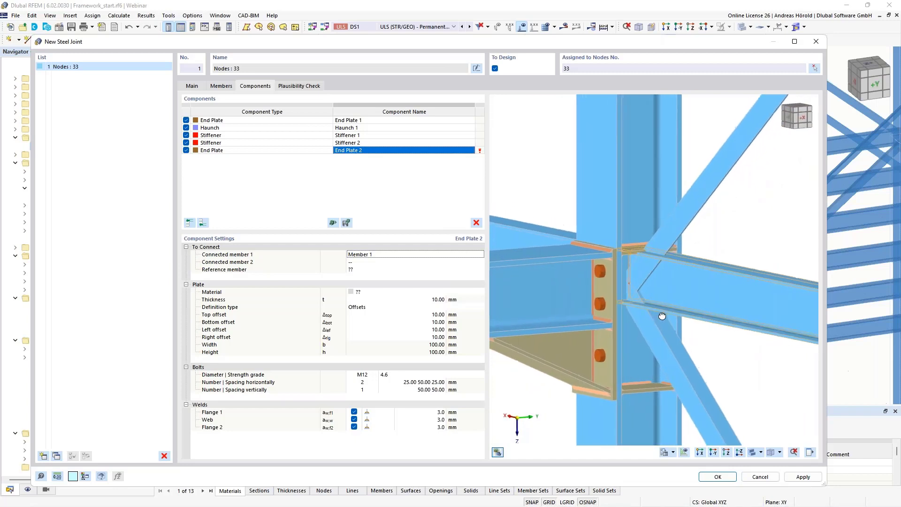
Set Member 6 as the second connected member of End Plate 2 and Member 4, 5 as its reference member.
left_click(372, 262)
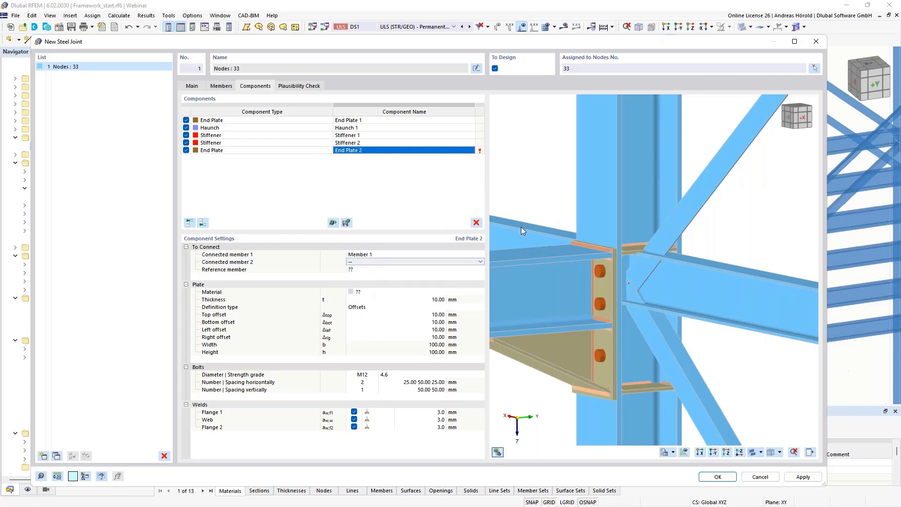
left_click(475, 261)
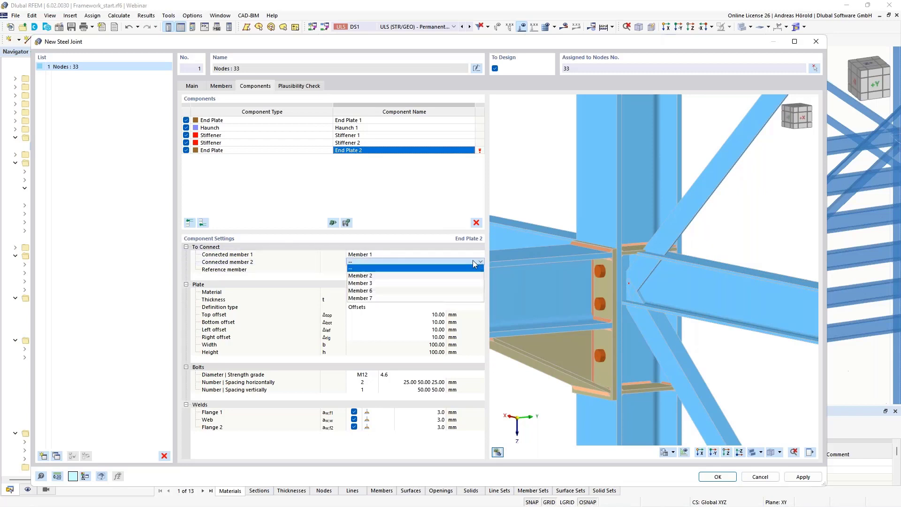
left_click(415, 291)
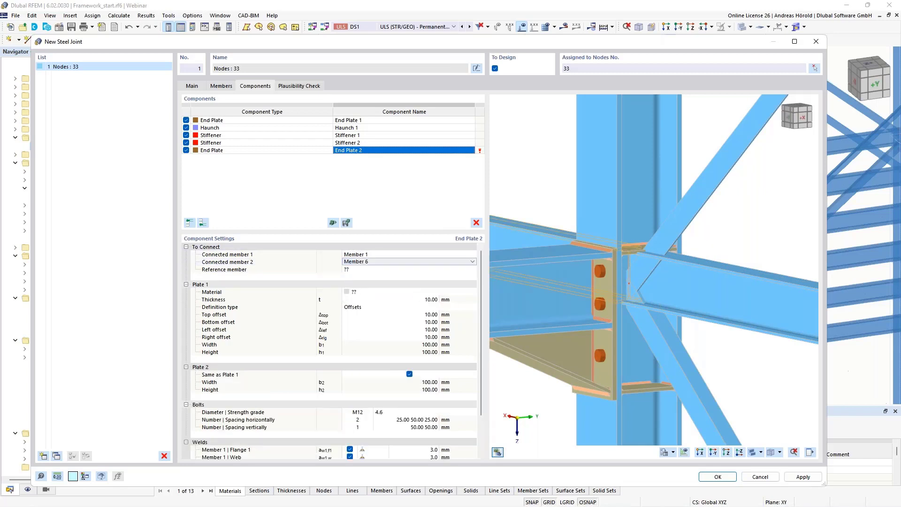
left_click(381, 270)
left_click(381, 272)
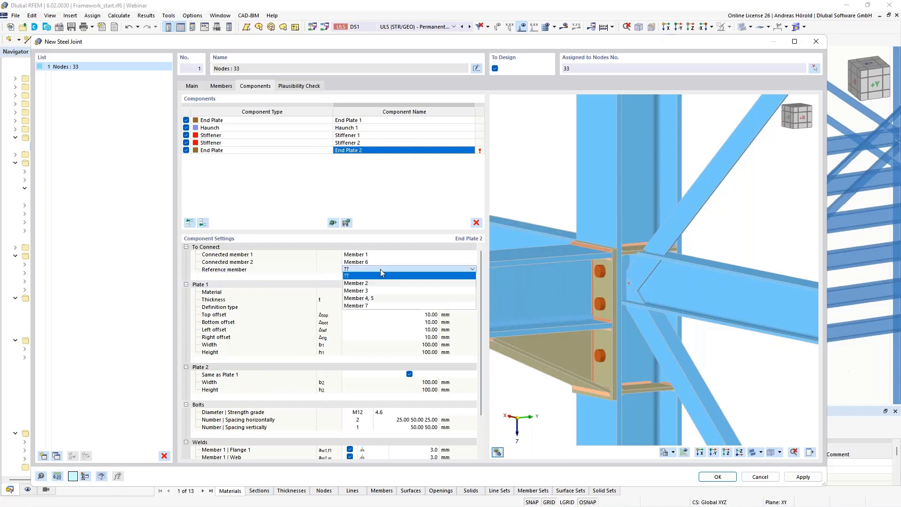
left_click(385, 298)
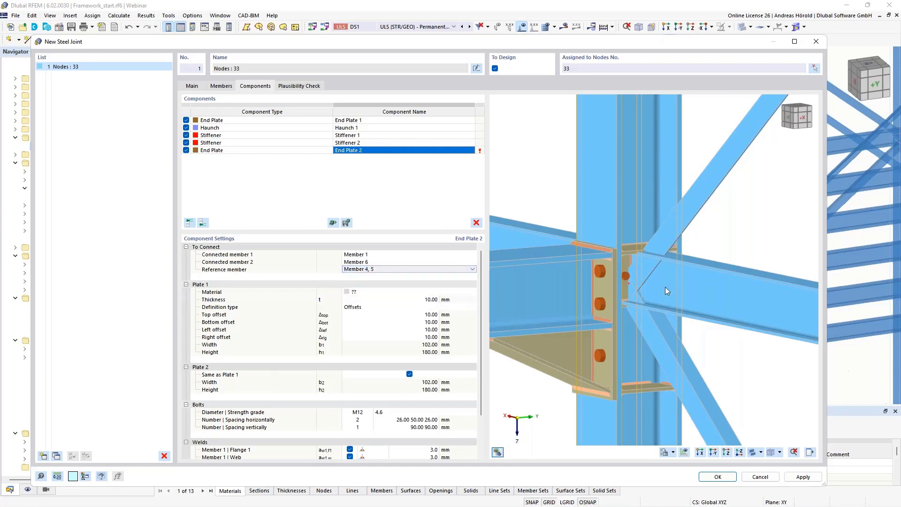
Assign material 1 - S235 | Isotropic | Linear Elastic to Plate 1 of End Plate 2.
scroll(662, 282, "up", 4)
middle_click_drag(741, 296, 706, 282, "ctrl")
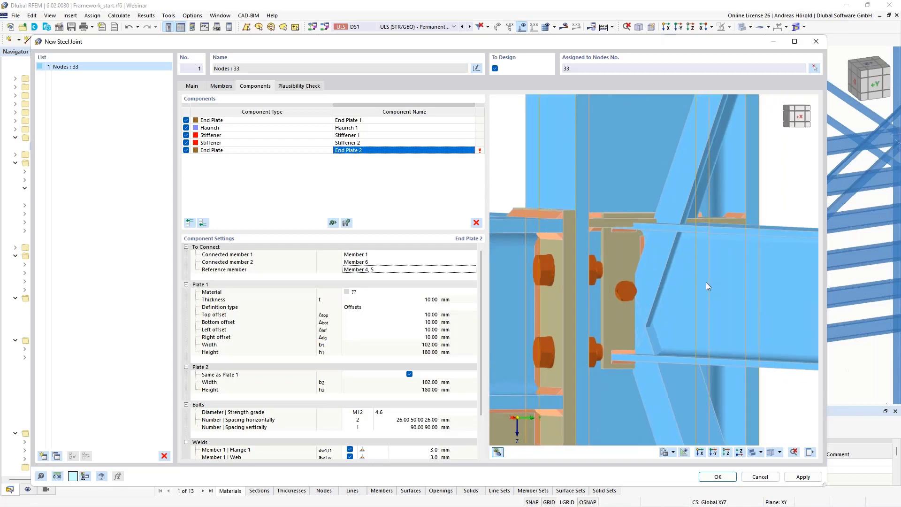
left_click(396, 292)
left_click(396, 293)
left_click(395, 298)
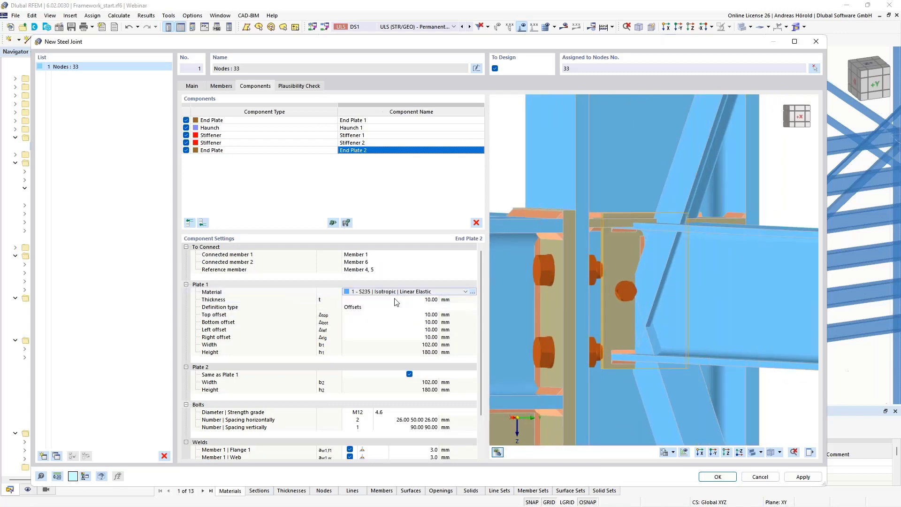
Set both the top and bottom offsets of Plate 1 in End Plate 2 to -20 mm.
left_click(425, 316)
left_click(426, 316)
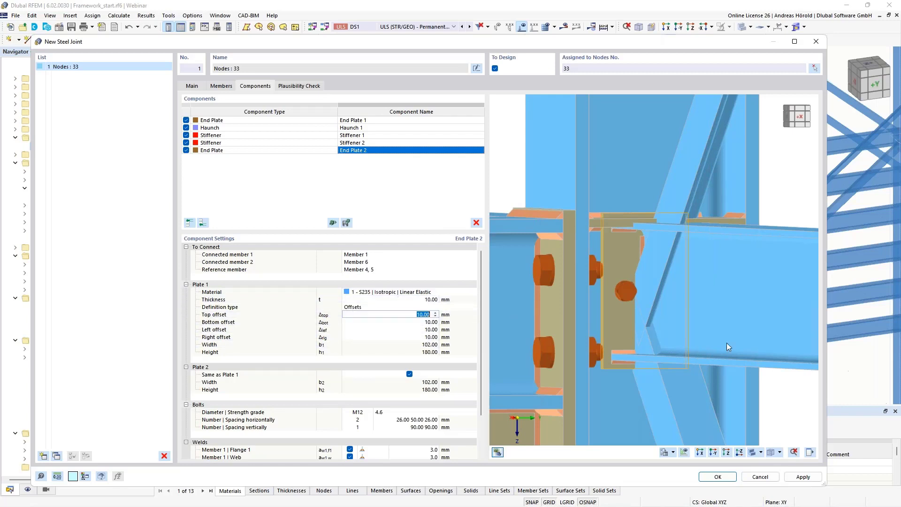
type("-20")
key("Tab")
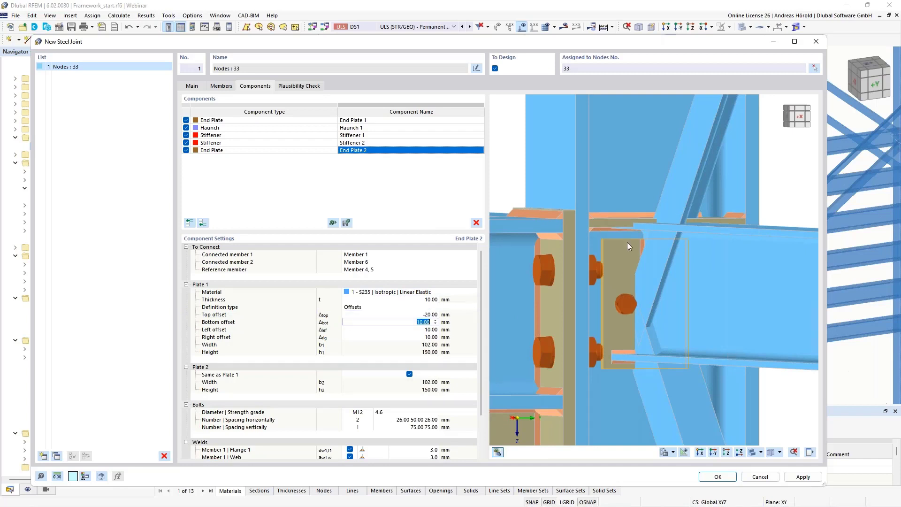
scroll(629, 241, "up", 3)
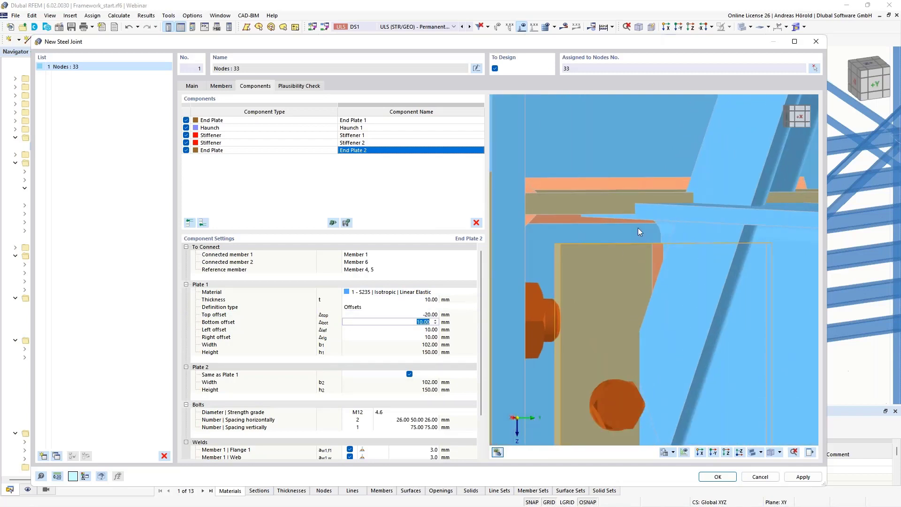
scroll(610, 272, "down", 2)
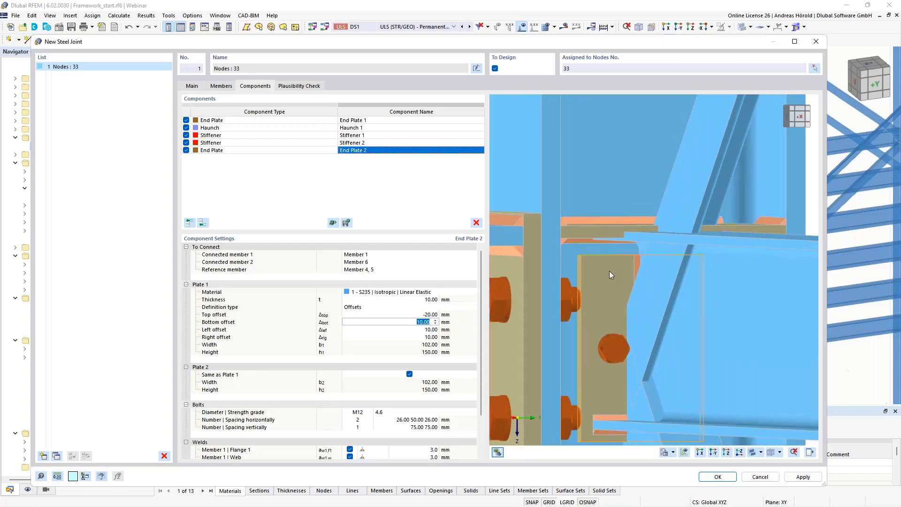
scroll(606, 301, "down", 2)
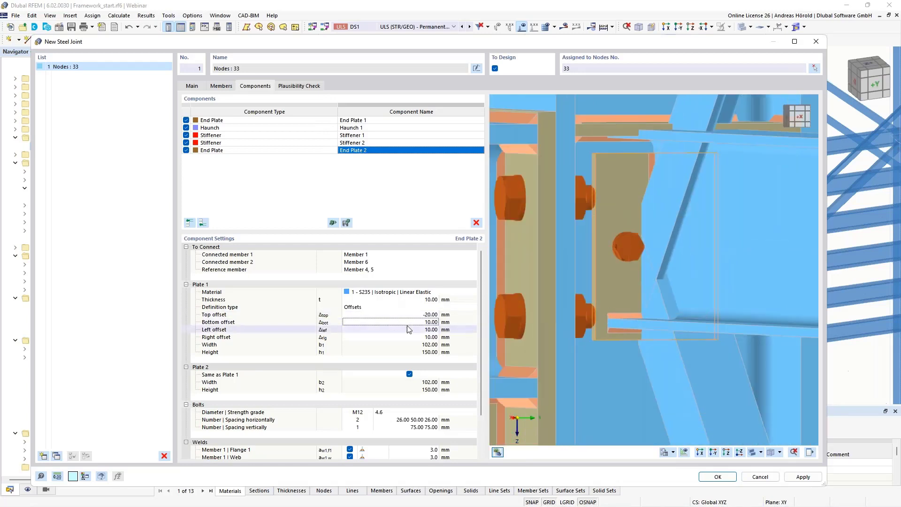
left_click(427, 324)
type("-20")
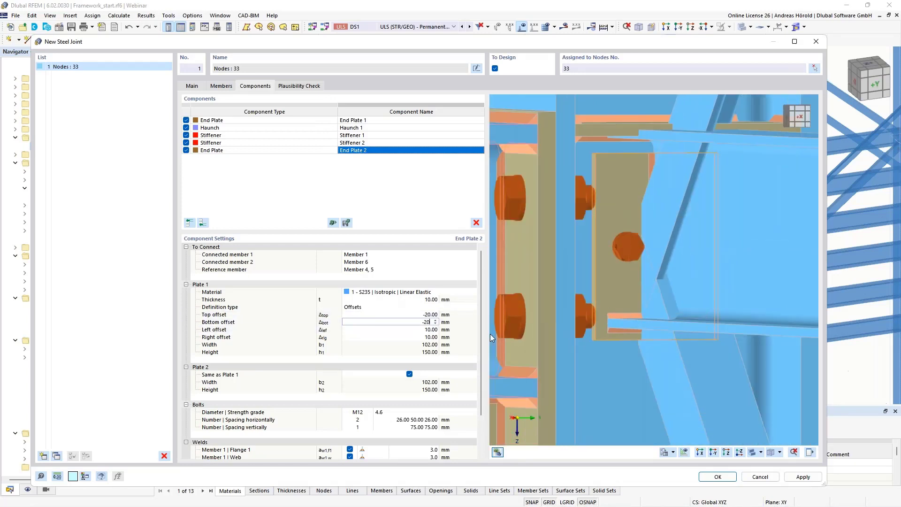
key("Tab")
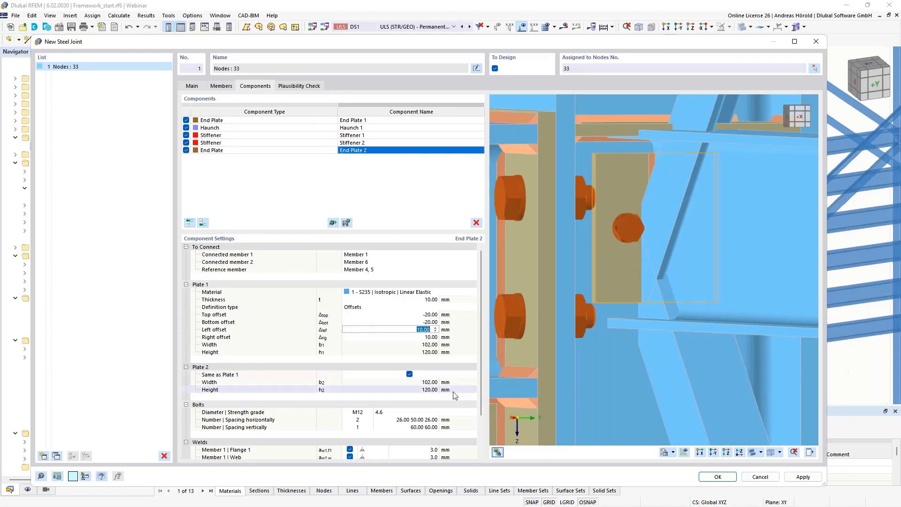
Examine the Plate 2, bolt and weld settings and inspect the end plates from both sides of the column in the 3D model.
scroll(428, 396, "down", 2)
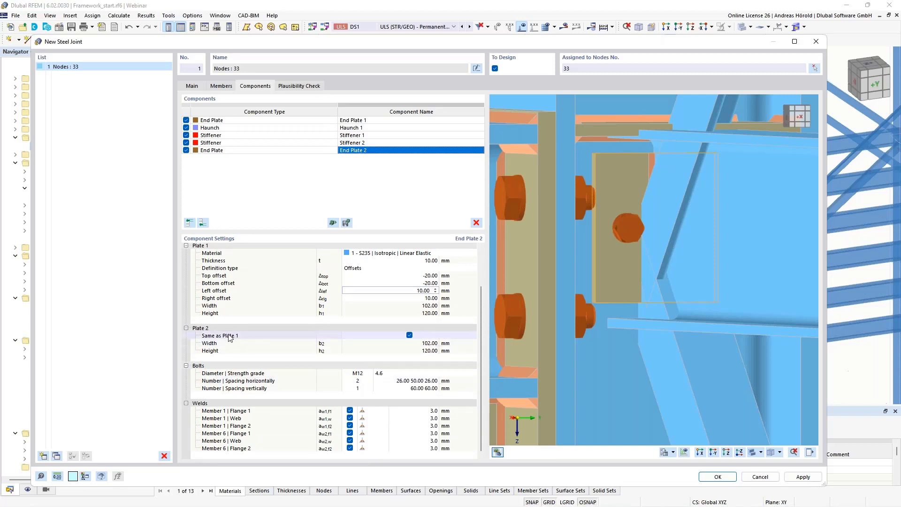
scroll(573, 326, "down", 3)
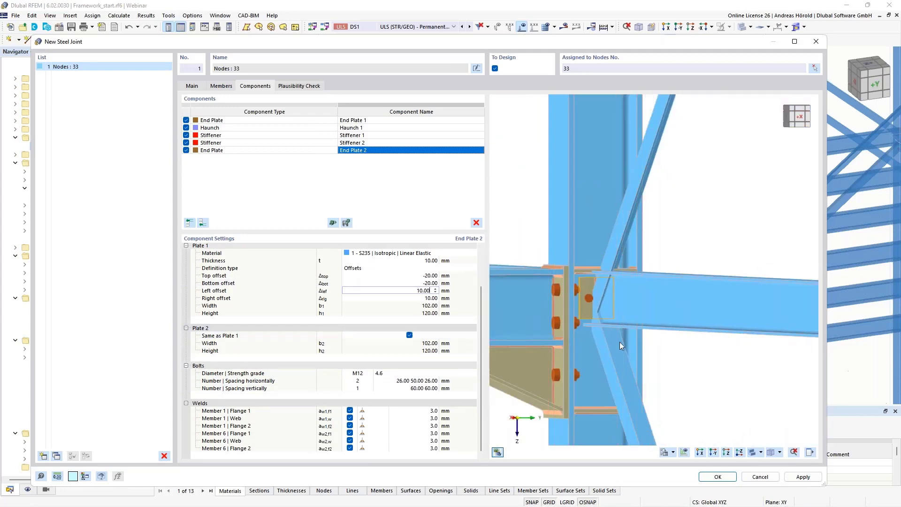
middle_click_drag(549, 345, 650, 333, "ctrl")
scroll(647, 323, "up", 5)
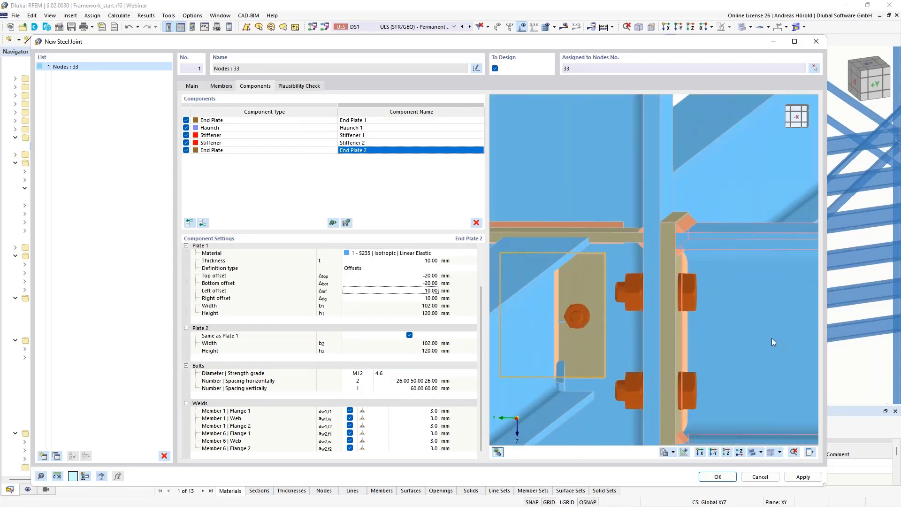
middle_click_drag(772, 338, 503, 352, "ctrl")
middle_click_drag(709, 378, 654, 370, "ctrl")
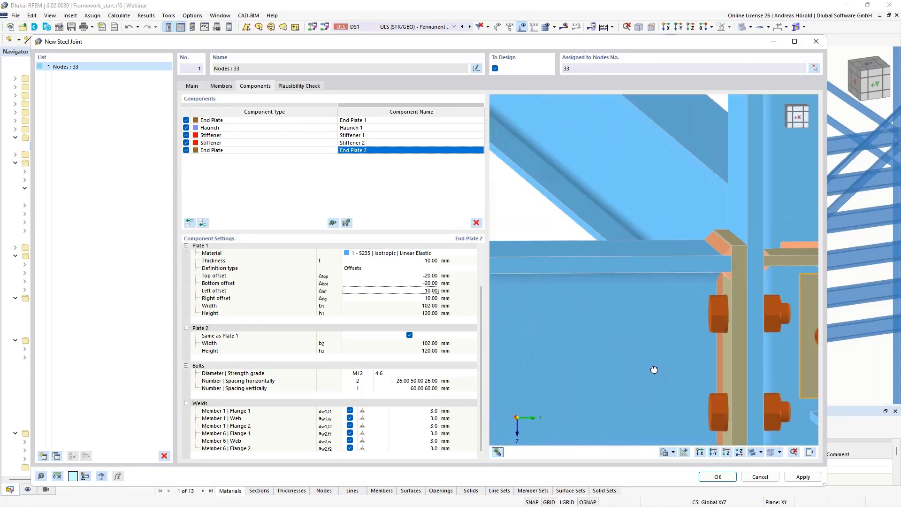
middle_click_drag(760, 372, 569, 323)
scroll(660, 344, "up", 2)
scroll(660, 343, "down", 5)
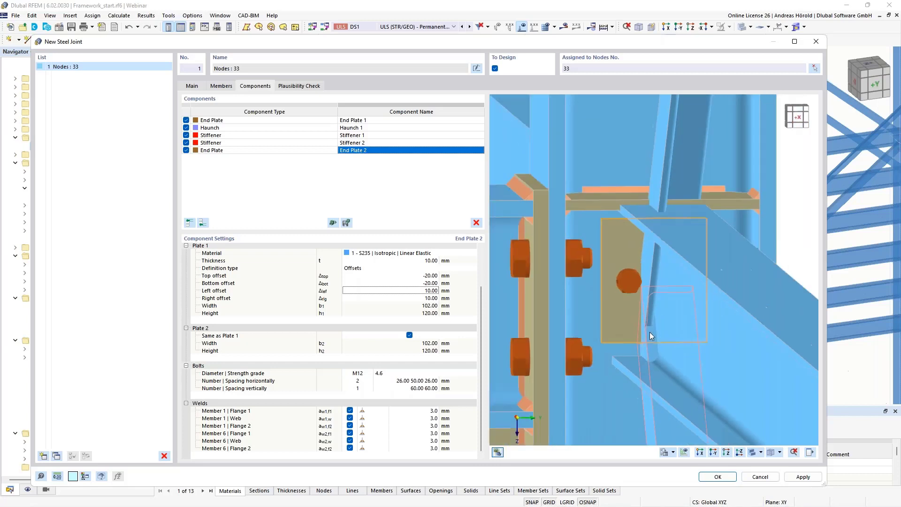
middle_click_drag(651, 347, 717, 316)
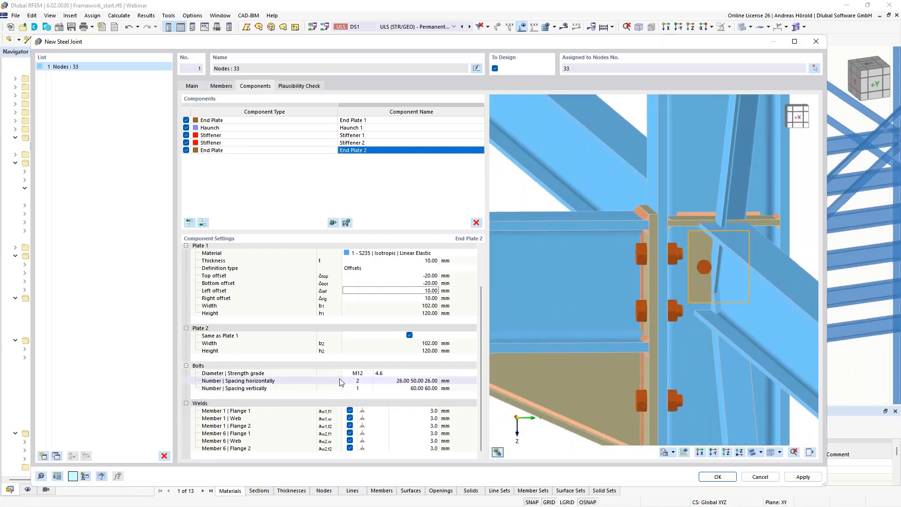
Set the horizontal bolt edge distance of End Plate 2 to 20 mm.
left_click(397, 384)
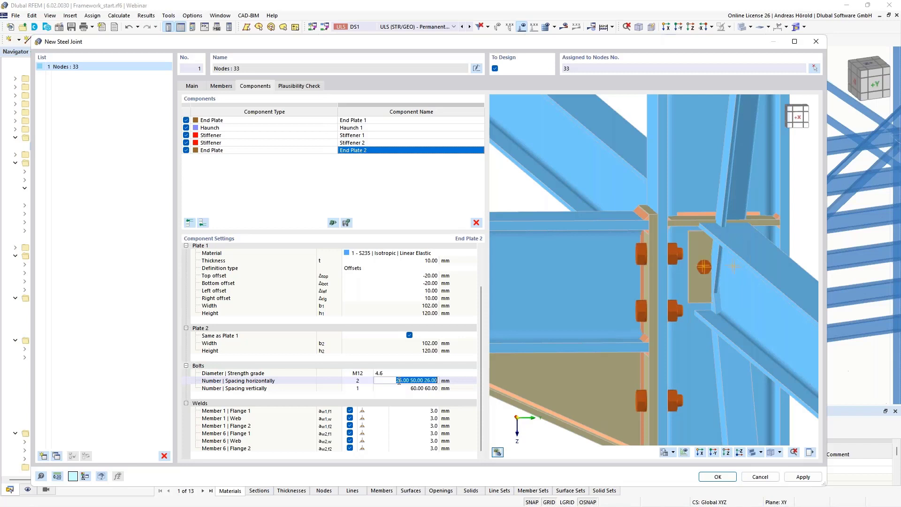
type("20")
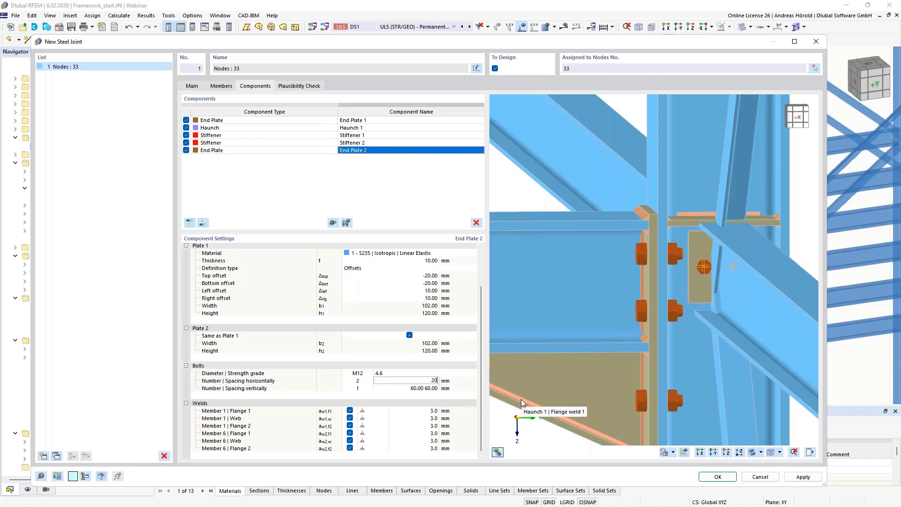
key("Tab")
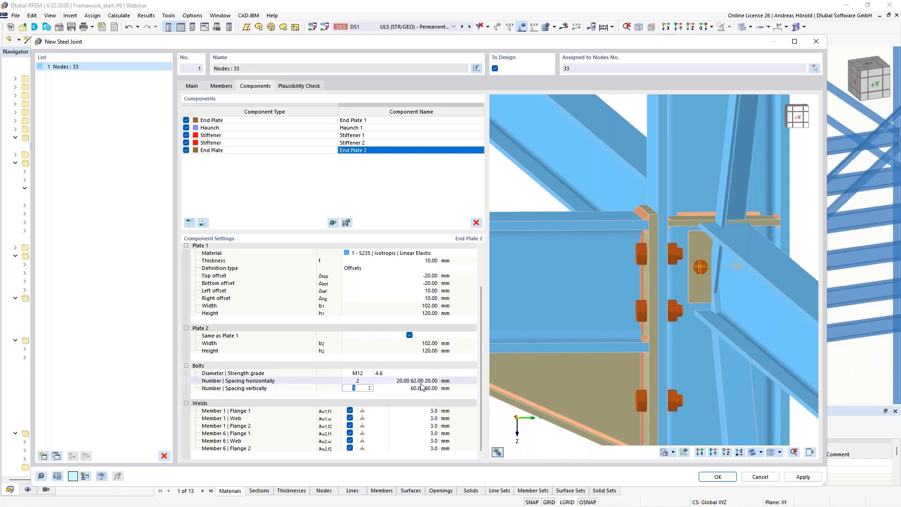
Arrange two bolts vertically in End Plate 2 with a vertical edge distance of 35 mm.
scroll(710, 286, "up", 3)
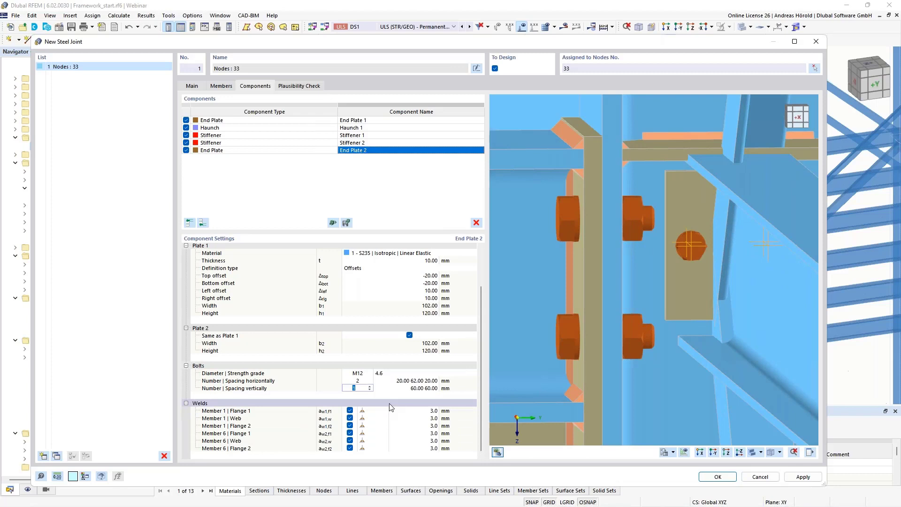
left_click(370, 387)
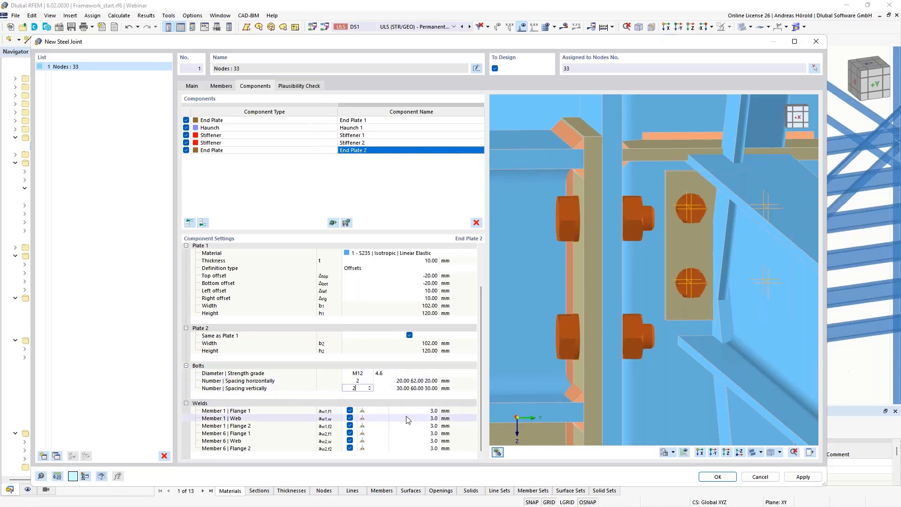
left_click(405, 388)
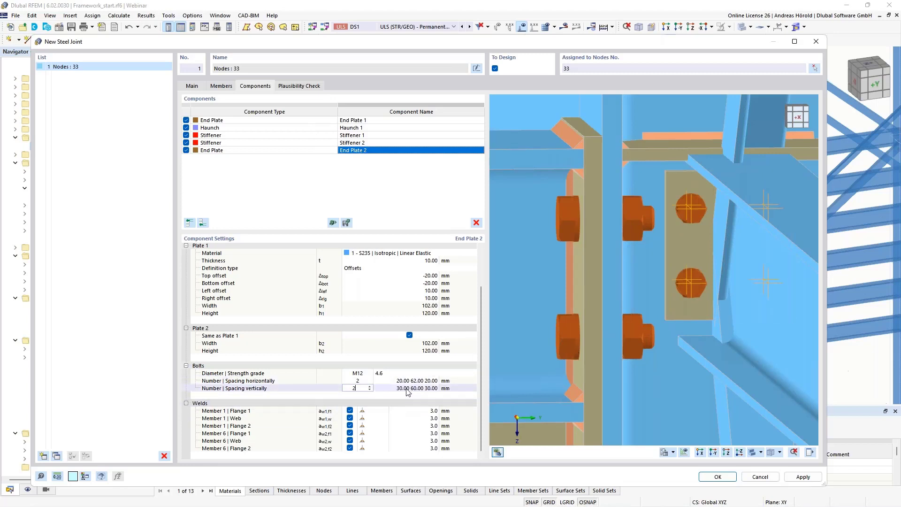
type("35")
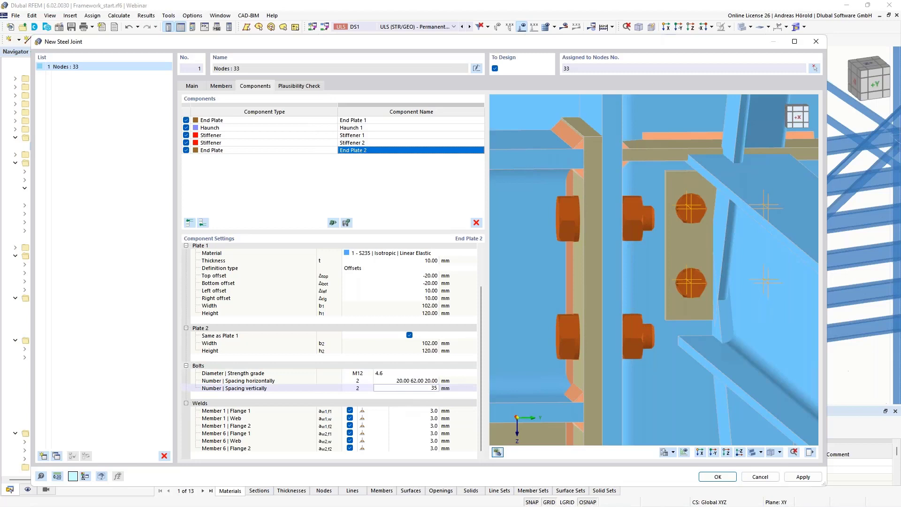
key("Return")
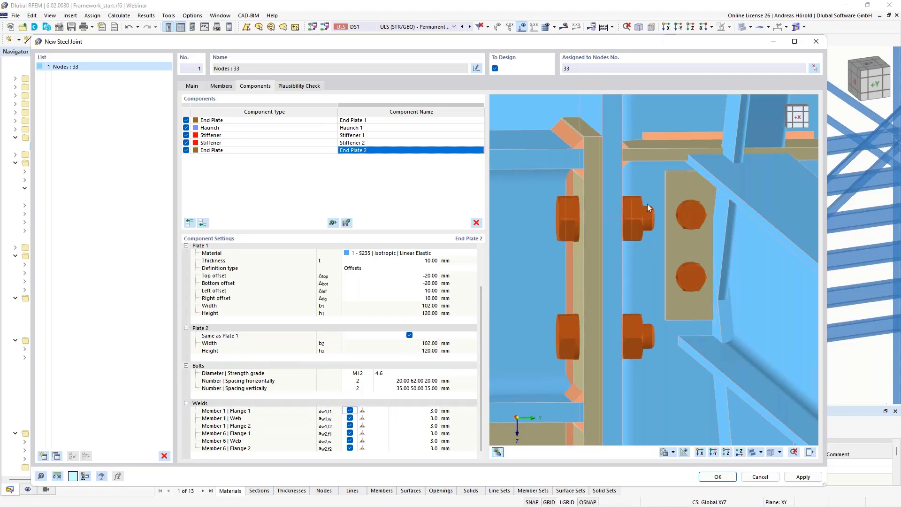
Deactivate the Flange 1 and Flange 2 welds of both Member 1 and Member 6 in End Plate 2.
left_click(350, 411)
left_click(351, 426)
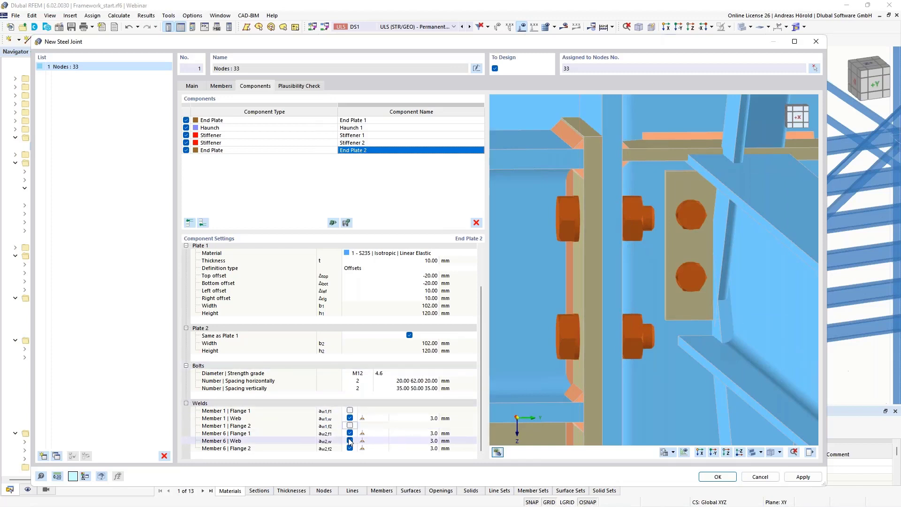
left_click(350, 433)
left_click(350, 448)
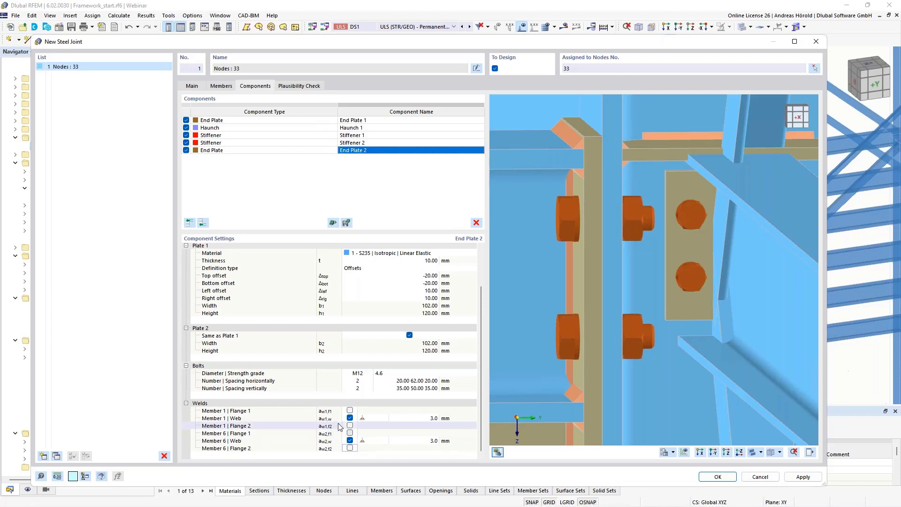
Give the Member 1 and Member 6 web welds in End Plate 2 a 4 mm size, keeping Member 1's as a double fillet weld.
left_click(369, 418)
left_click(385, 418)
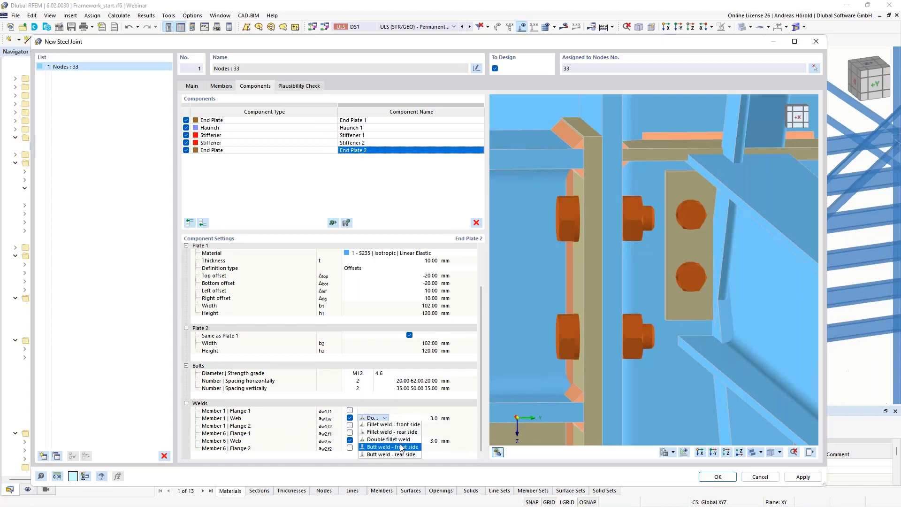
left_click(402, 439)
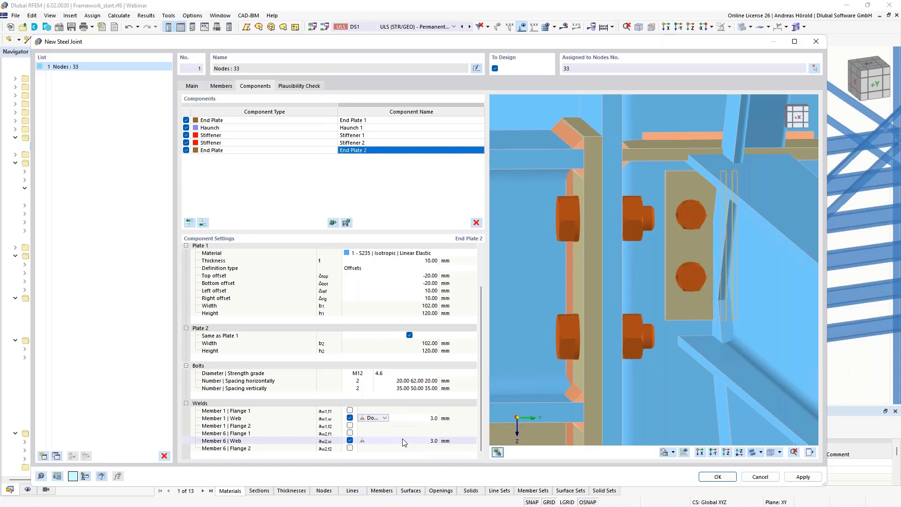
left_click(430, 418)
type("4")
key("Return")
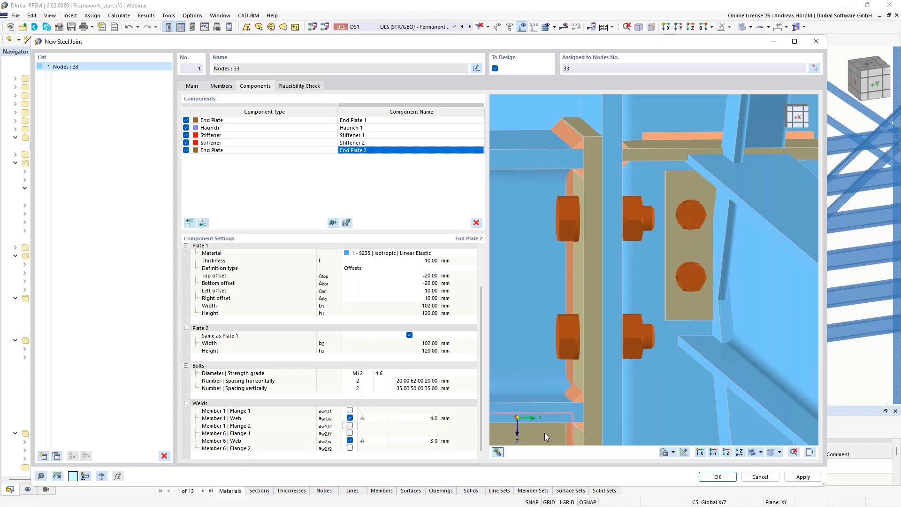
left_click(425, 440)
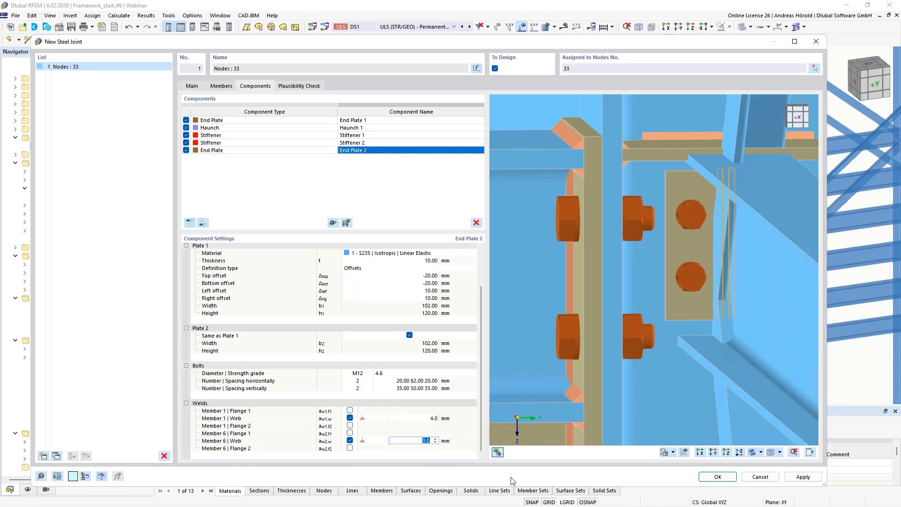
key("Return")
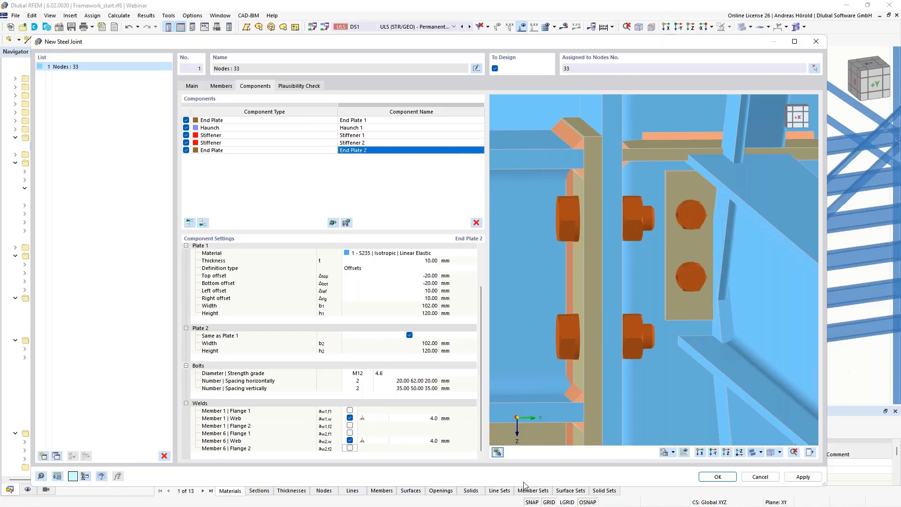
Examine the joint in the 3D model from several sides, focusing on where the beam meets Stiffener 1 and the column.
scroll(568, 336, "down", 5)
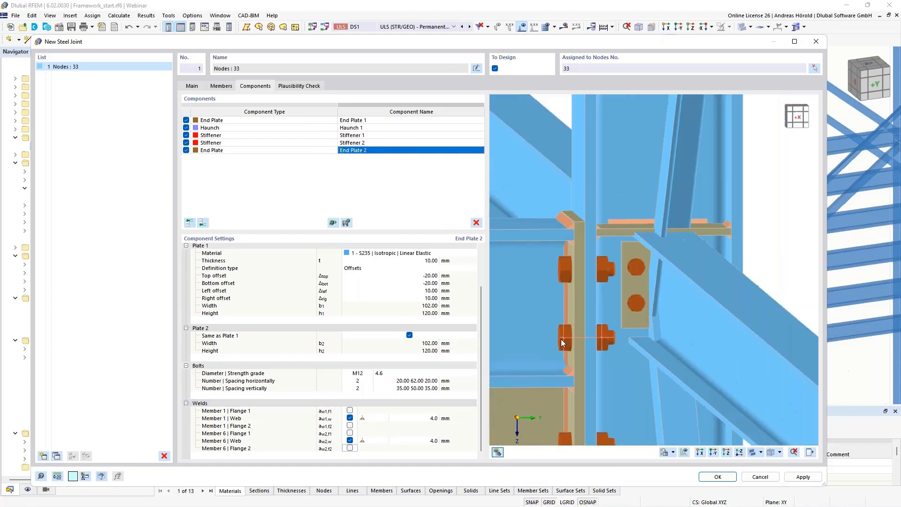
middle_click_drag(542, 356, 753, 350)
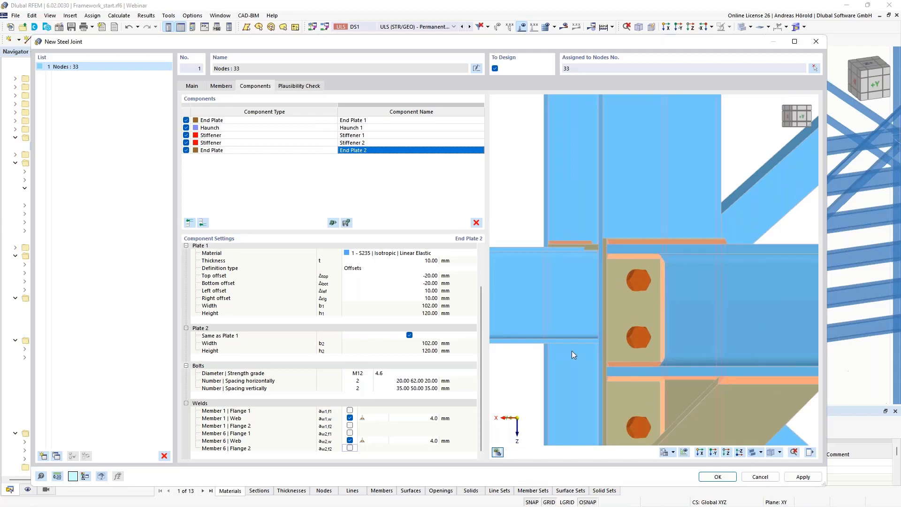
middle_click_drag(572, 351, 553, 369, "ctrl")
scroll(660, 351, "down", 5)
middle_click_drag(734, 379, 604, 377, "ctrl")
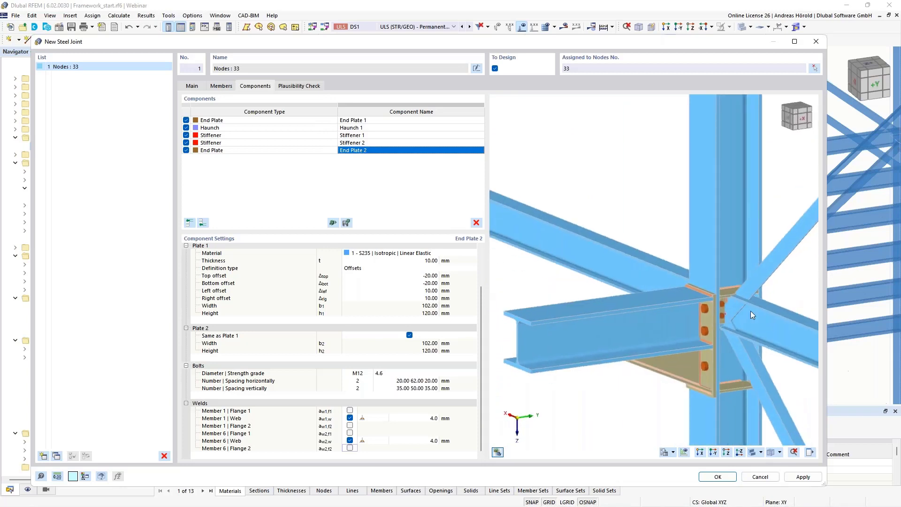
scroll(751, 311, "up", 3)
middle_click_drag(660, 358, 743, 346, "ctrl")
scroll(689, 325, "up", 3)
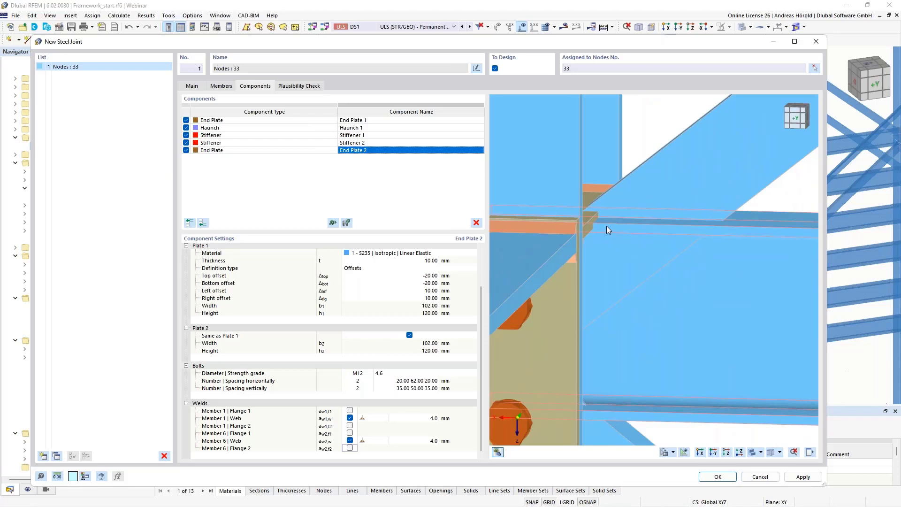
middle_click_drag(667, 272, 575, 352, "ctrl")
middle_click_drag(575, 352, 678, 364)
scroll(723, 323, "down", 3)
middle_click_drag(719, 318, 641, 277)
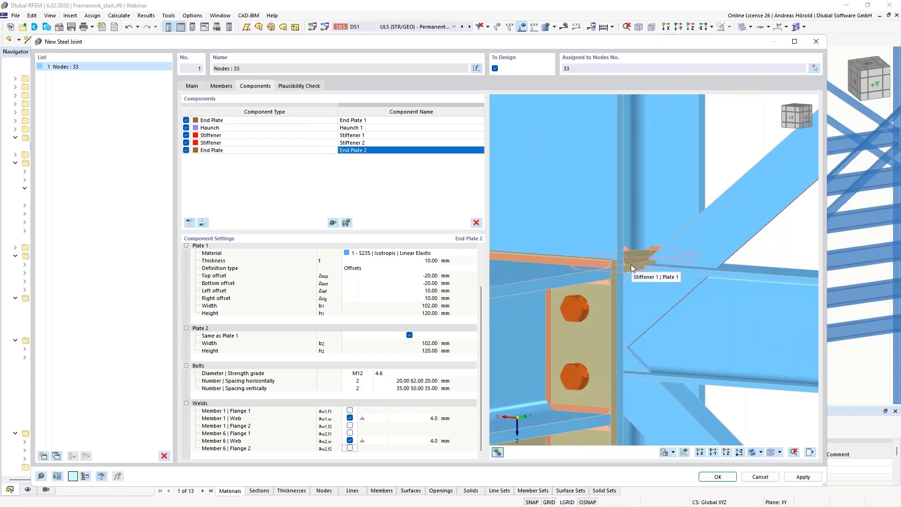
scroll(631, 263, "up", 2)
scroll(631, 264, "down", 2)
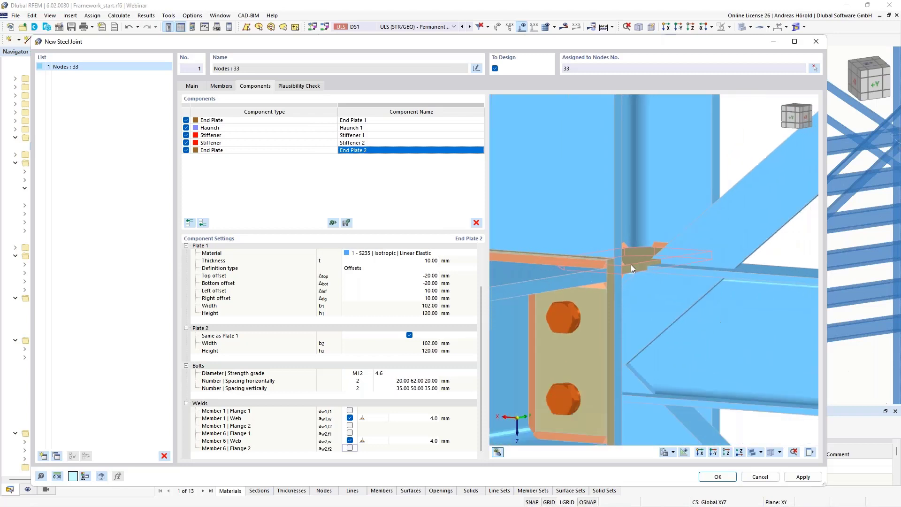
middle_click_drag(674, 354, 712, 349, "ctrl")
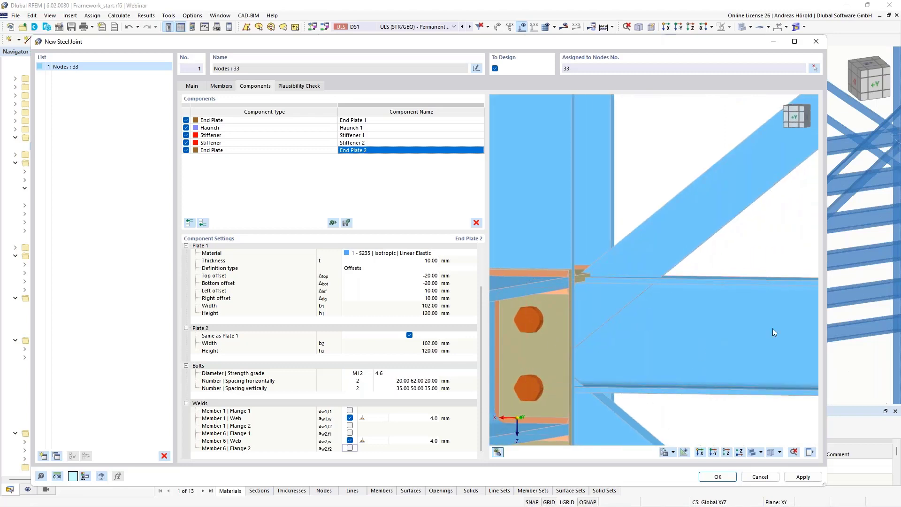
Show the display settings of the joint preview and hide Member 7 in the 3D model.
left_click(811, 453)
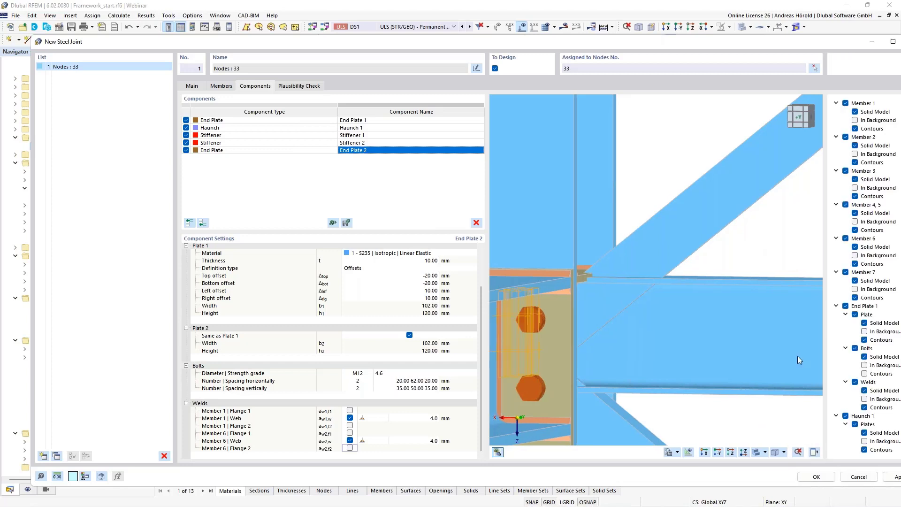
left_click_drag(777, 43, 747, 43)
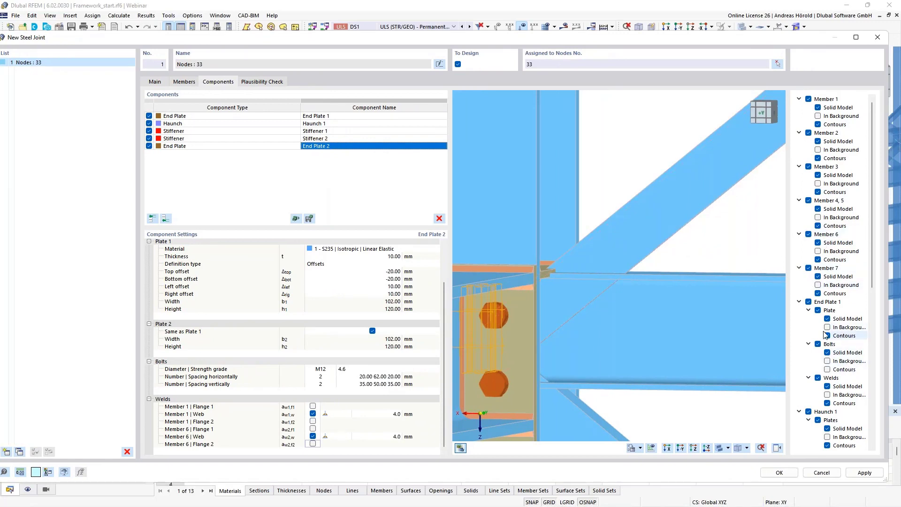
left_click(808, 269)
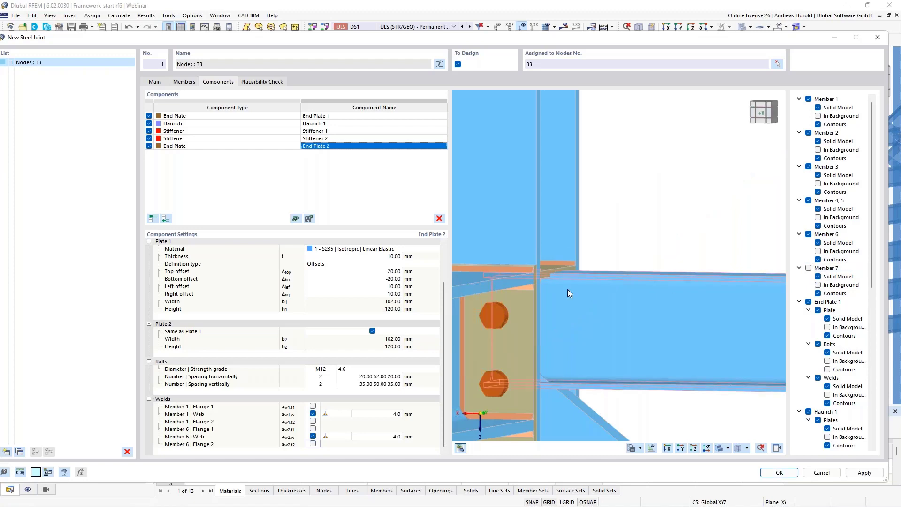
scroll(568, 289, "up", 3)
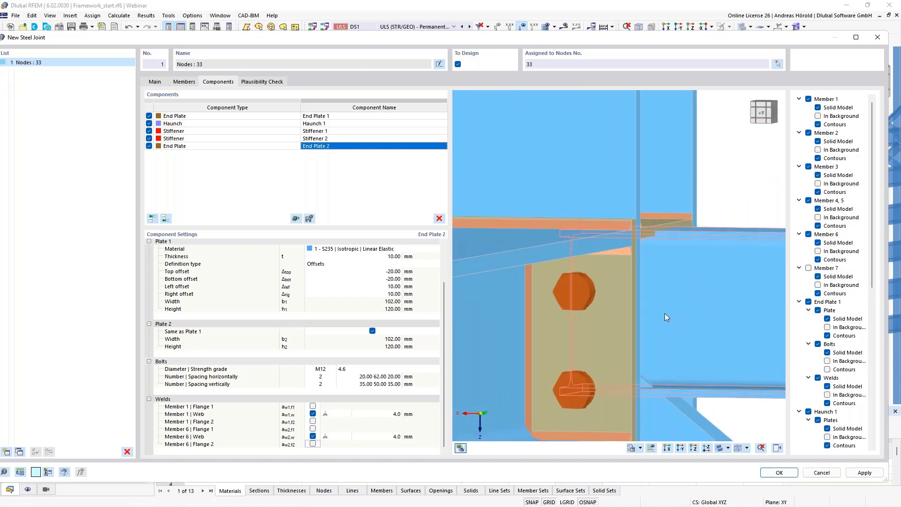
middle_click_drag(665, 314, 645, 321, "ctrl")
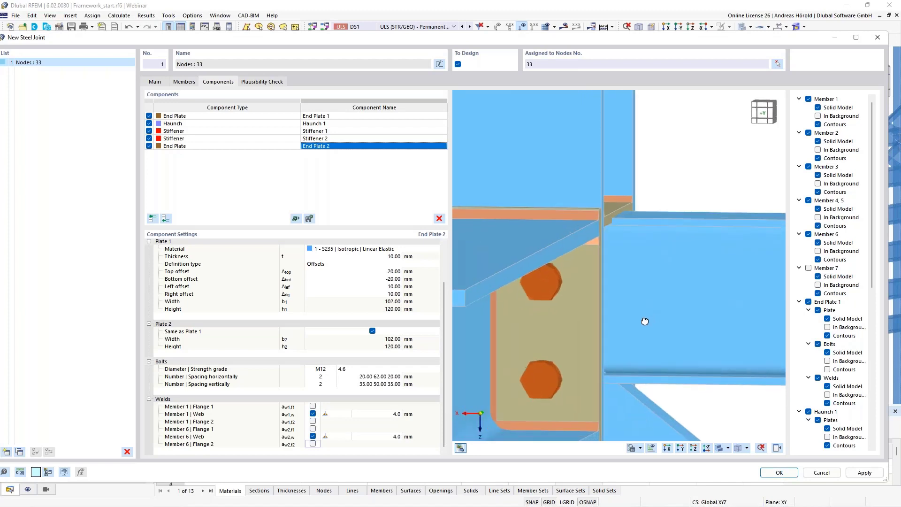
Add a Member Cut component at the end of the component list and choose Member 1 as the member to cut.
left_click(166, 218)
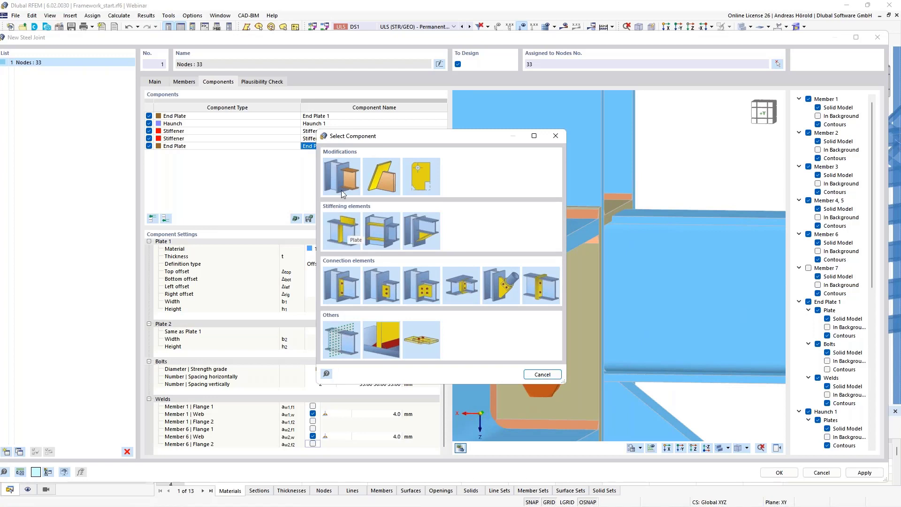
left_click(342, 175)
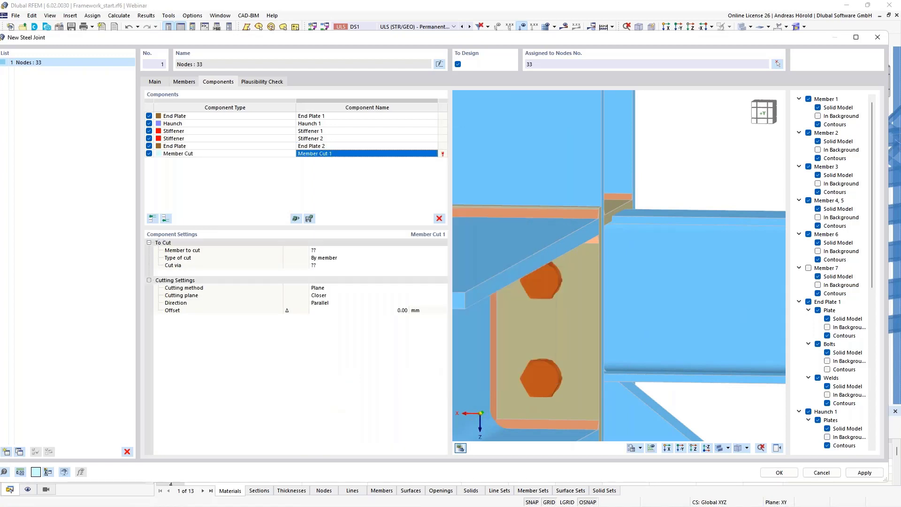
left_click(326, 250)
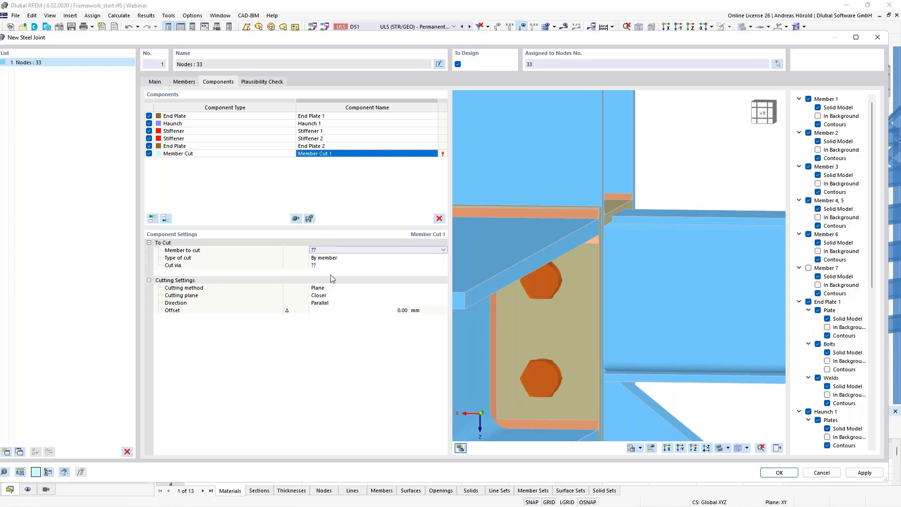
left_click(336, 251)
left_click(338, 265)
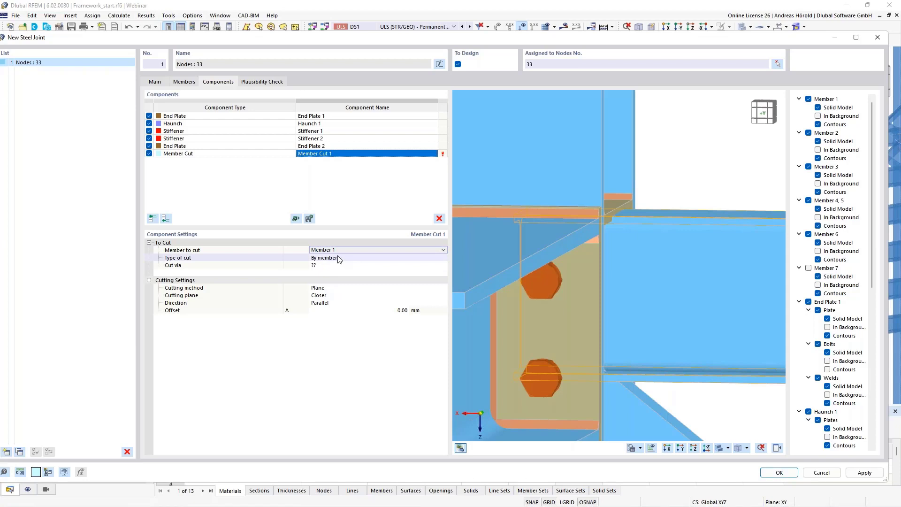
Set the type of cut to By plate and cut Member 1 via Stiffener 1 | Plate 1.
left_click(338, 256)
left_click(339, 258)
left_click(341, 278)
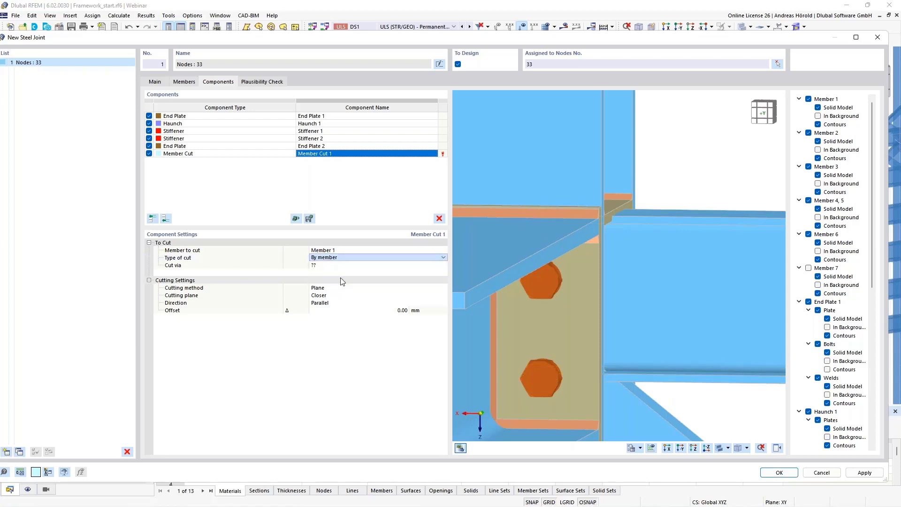
left_click(337, 265)
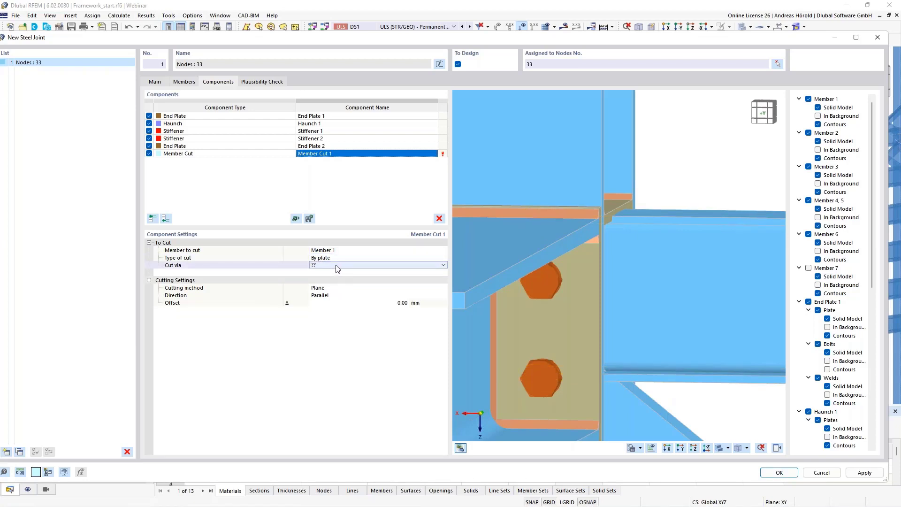
left_click(336, 265)
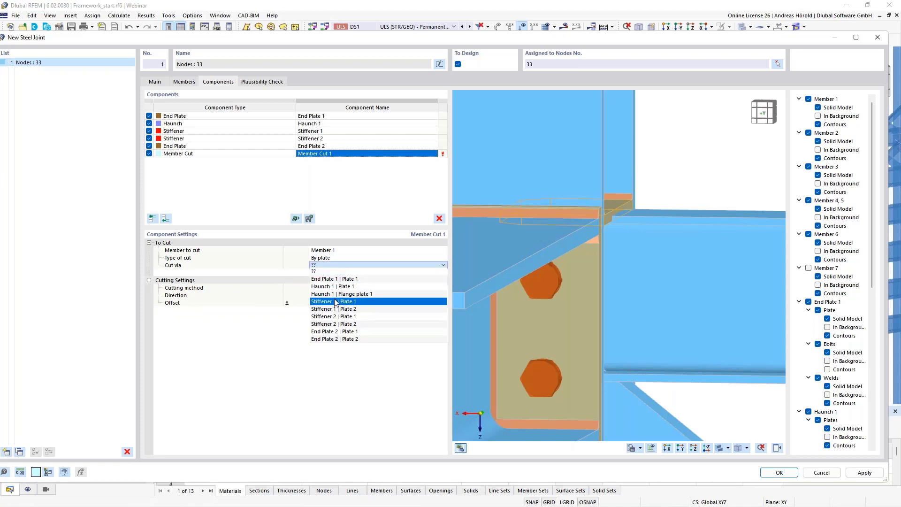
left_click(365, 301)
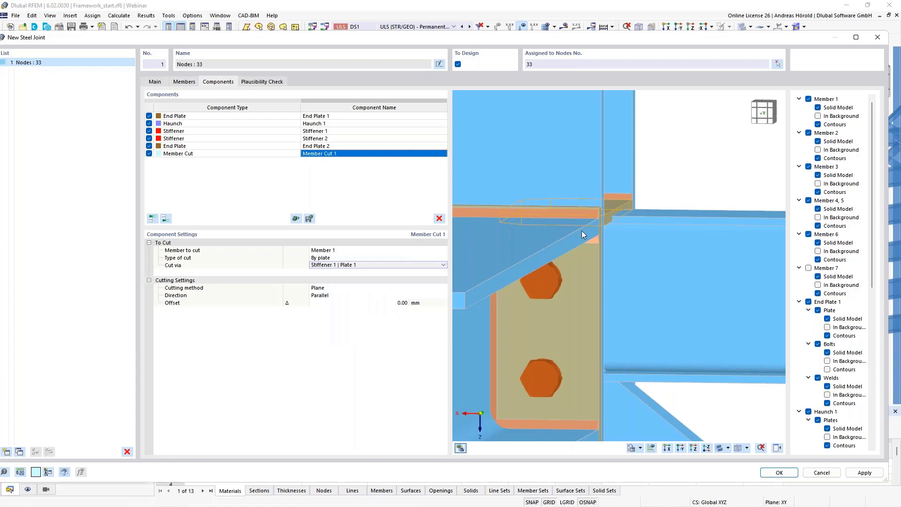
Set the cutting method of Member Cut 1 to Surface with an offset of 15 mm and check the resulting notch.
left_click(341, 292)
left_click(341, 292)
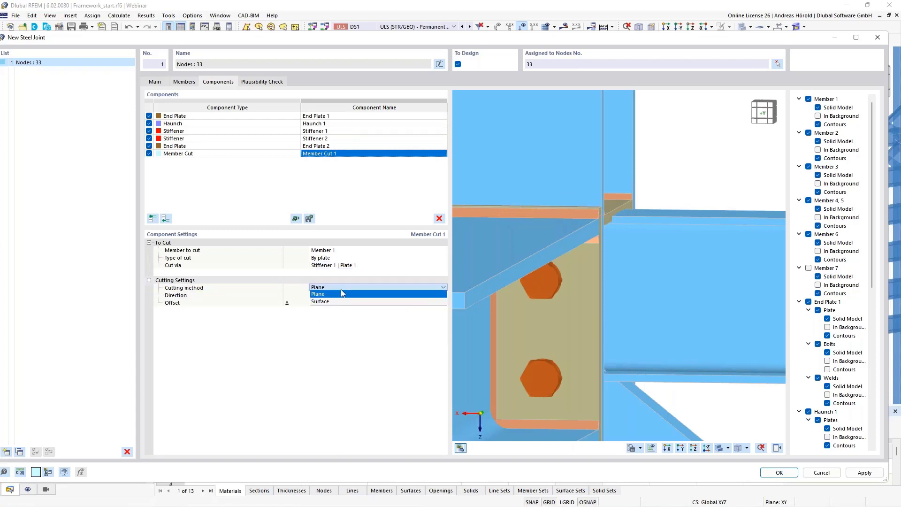
left_click(342, 299)
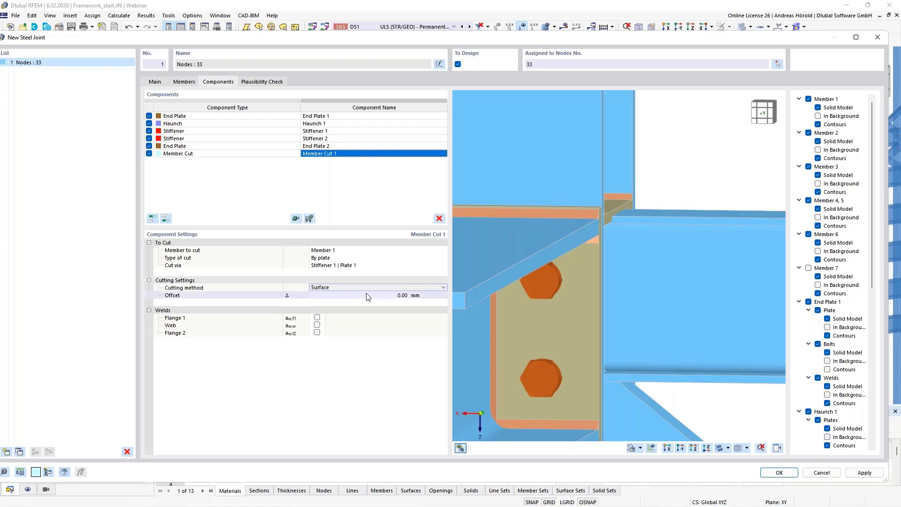
left_click(392, 296)
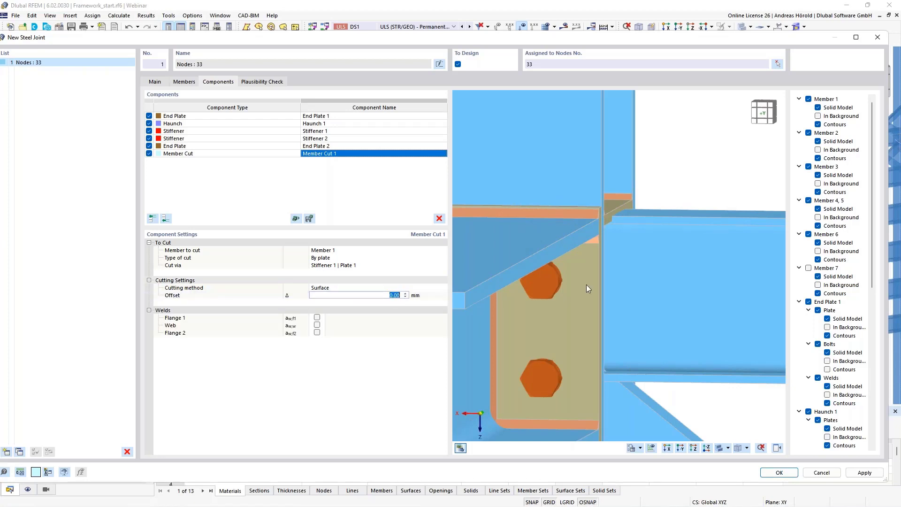
type("15")
key("Return")
scroll(598, 257, "up", 5)
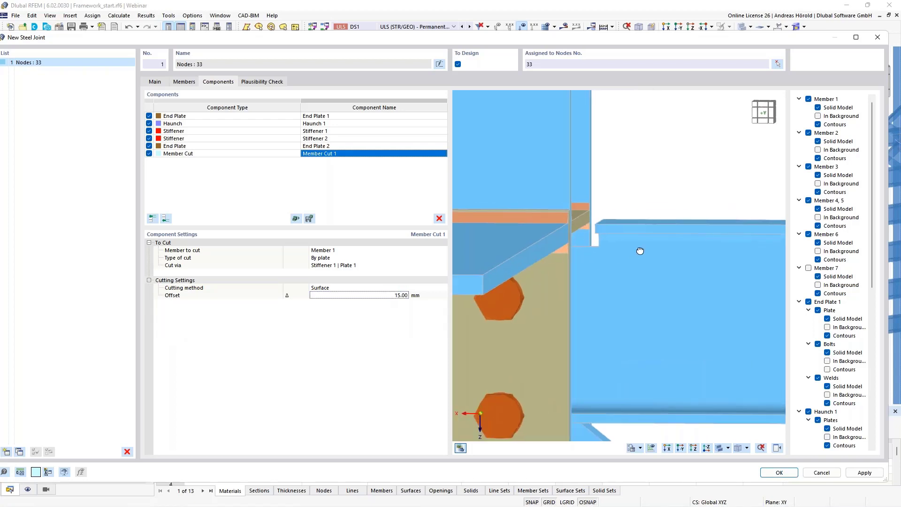
scroll(598, 257, "up", 1)
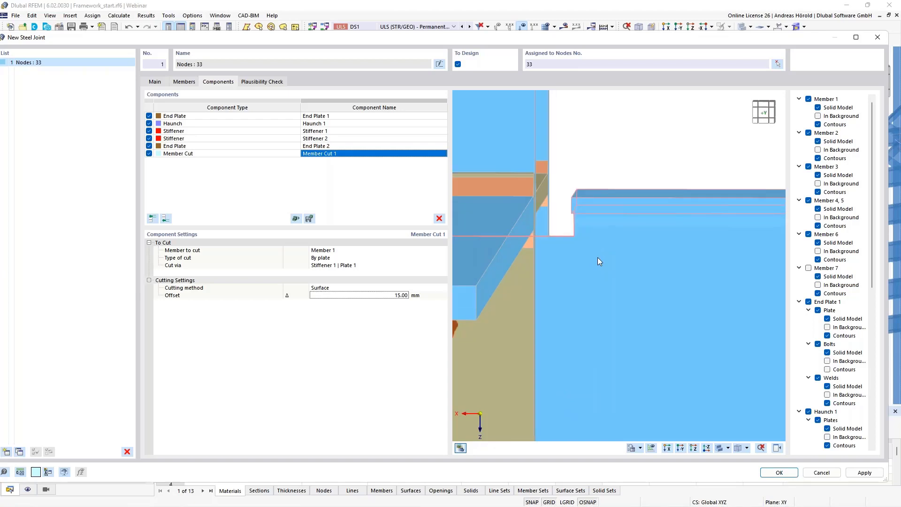
middle_click_drag(598, 257, 674, 277)
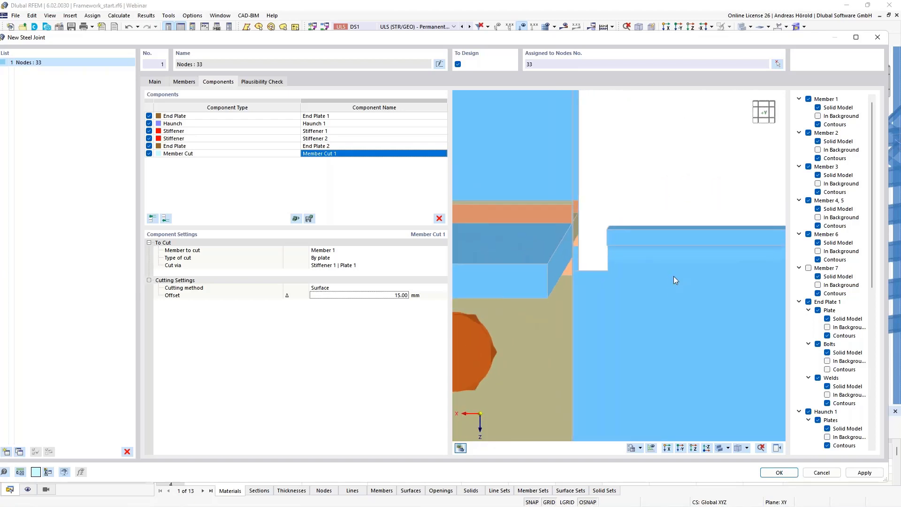
Copy the Member Cut 1 component to the end of the component list.
scroll(639, 260, "down", 3)
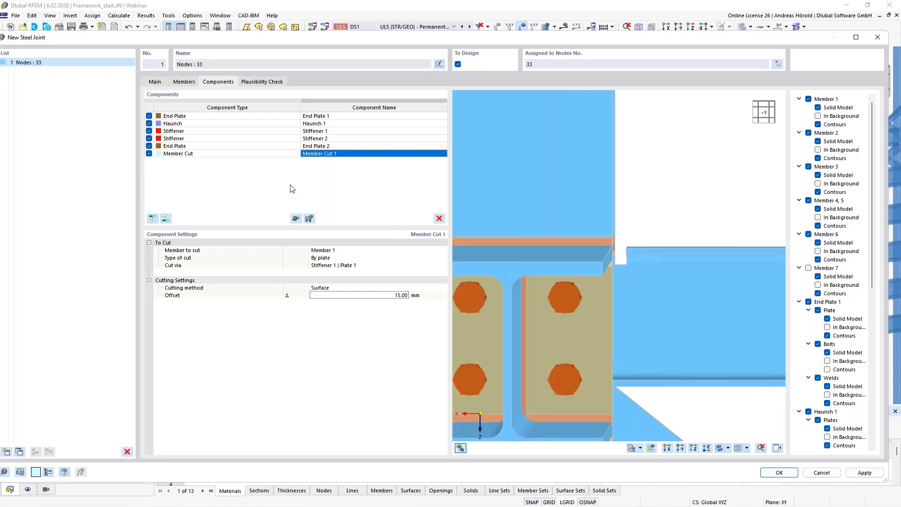
middle_click_drag(580, 263, 645, 283)
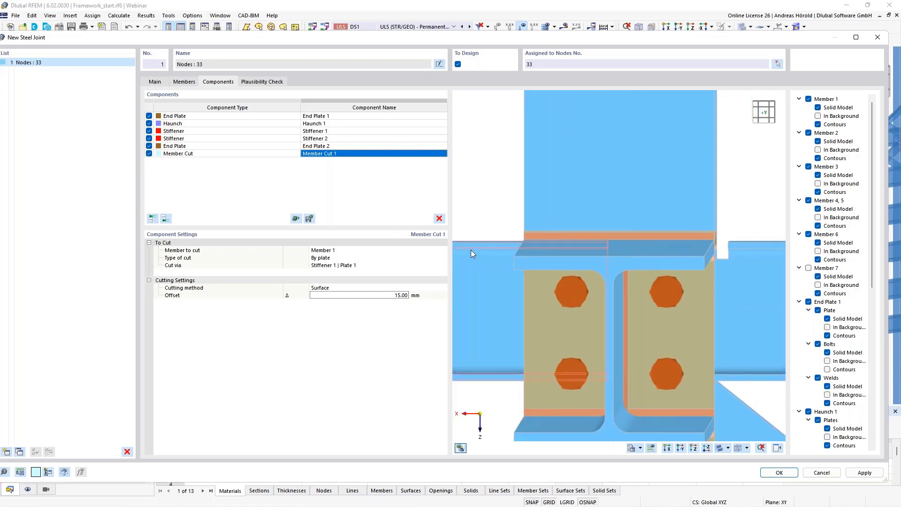
right_click(329, 155)
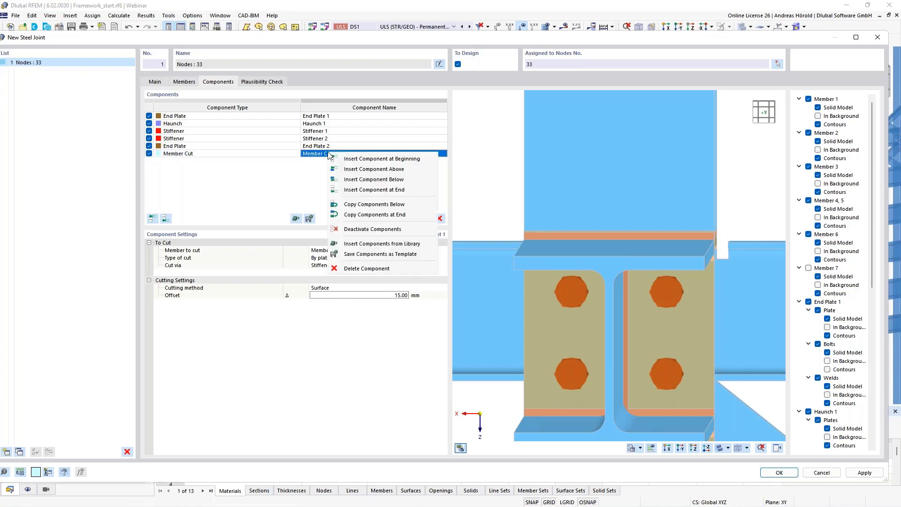
left_click(391, 215)
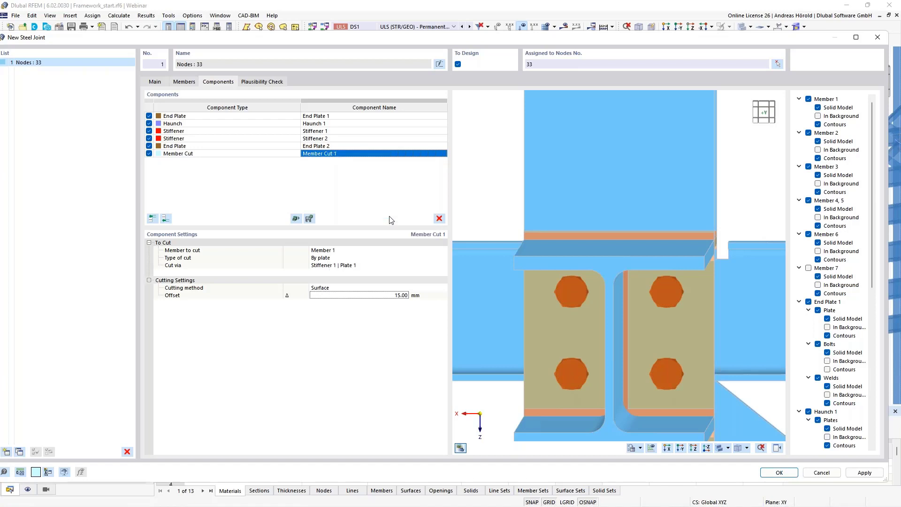
Change Member Cut 2 to cut Member 6 via Stiffener 1 | Plate 2.
left_click(337, 252)
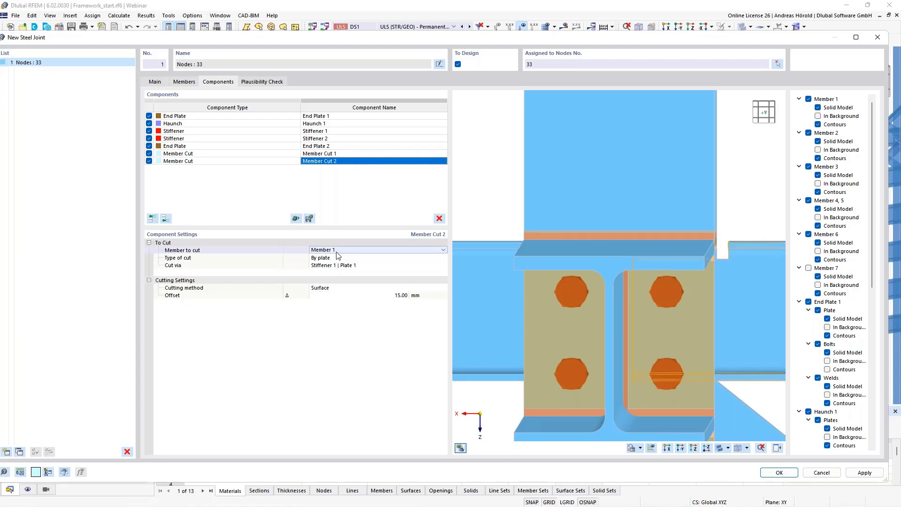
left_click(337, 252)
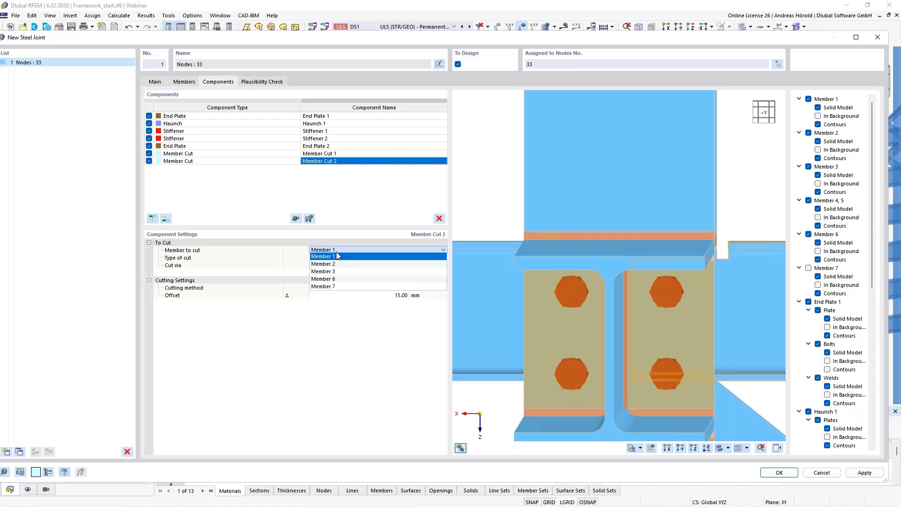
left_click(336, 280)
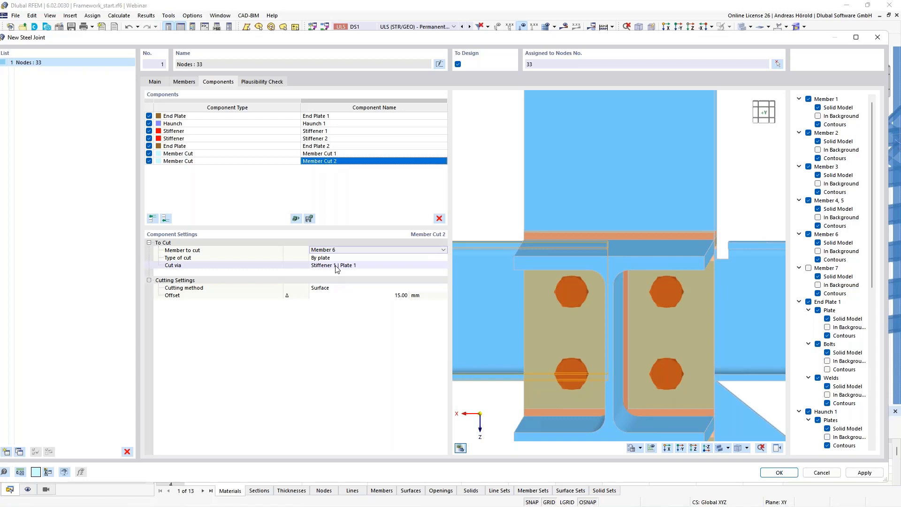
left_click(336, 267)
left_click(336, 267)
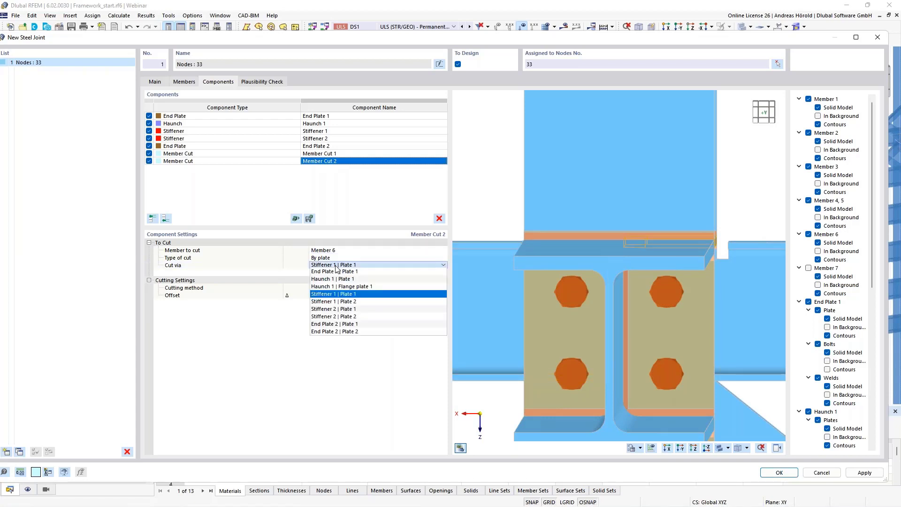
left_click(342, 302)
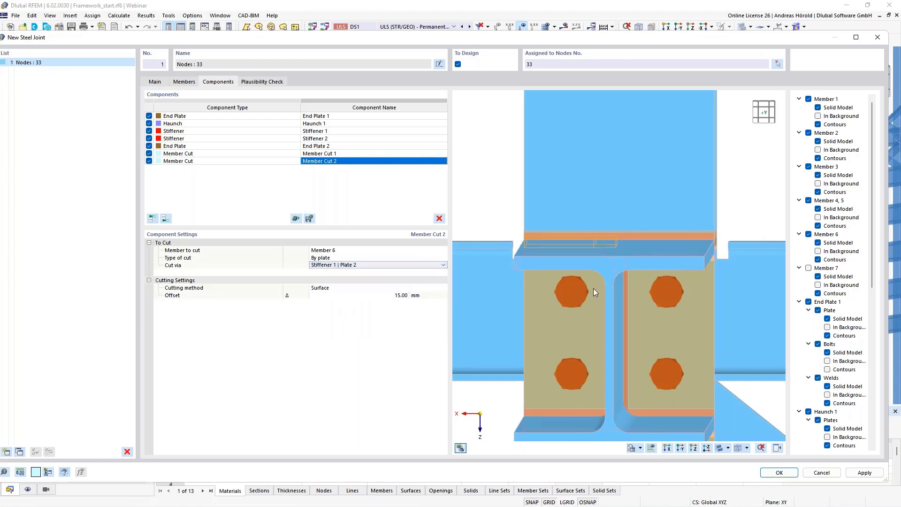
Show Member 7 in the joint preview again, hide the display list, and inspect where the diagonal meets the stiffener.
mouse_move(593, 288)
middle_mouse_down("ctrl")
mouse_move(593, 326)
mouse_move(620, 300)
mouse_move(655, 290)
mouse_move(632, 284)
mouse_move(629, 293)
mouse_move(658, 285)
mouse_move(583, 291)
middle_mouse_up("ctrl")
scroll(571, 278, "down", 4)
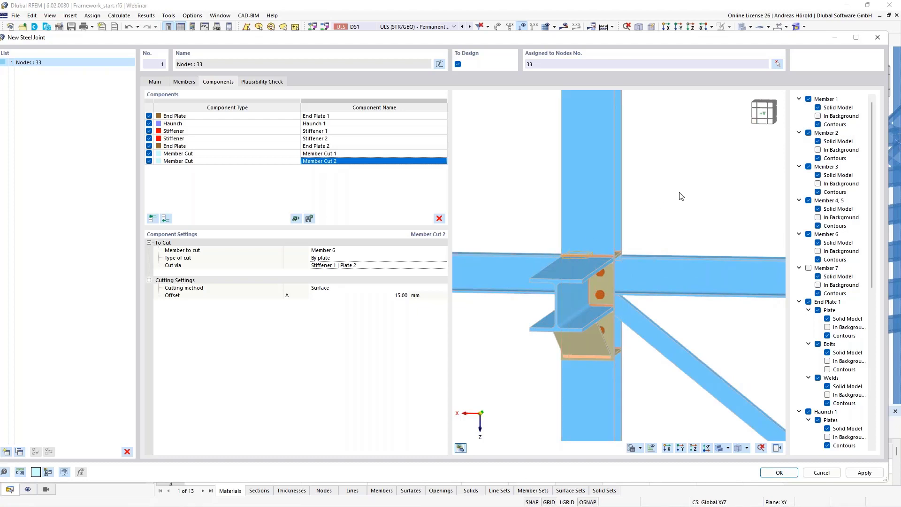
left_click(809, 268)
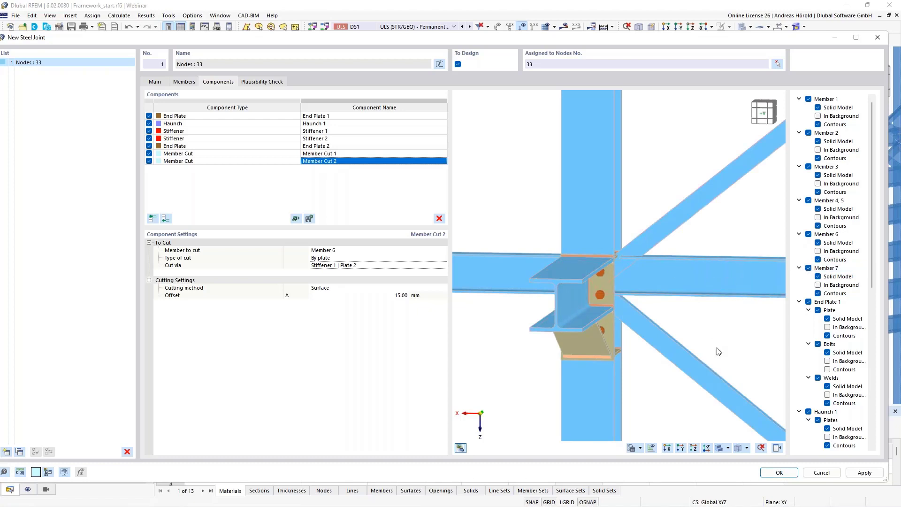
left_click(777, 450)
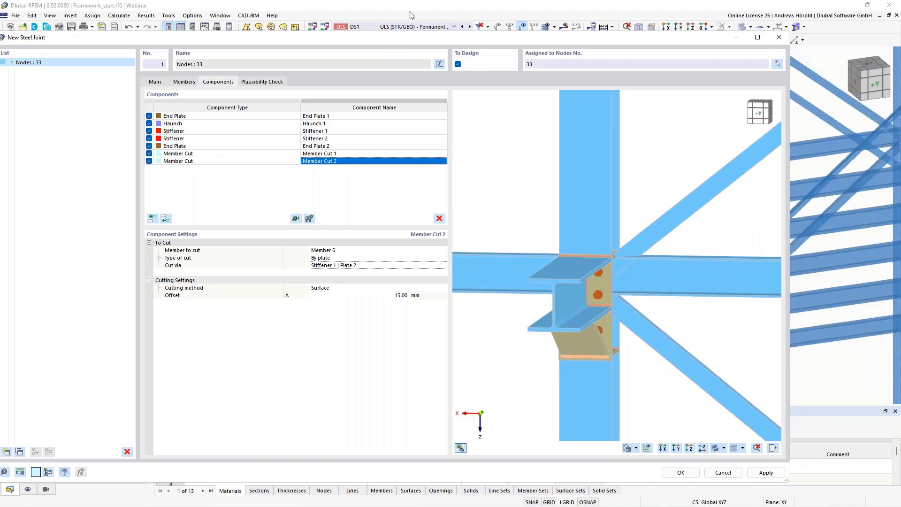
left_click_drag(422, 40, 462, 39)
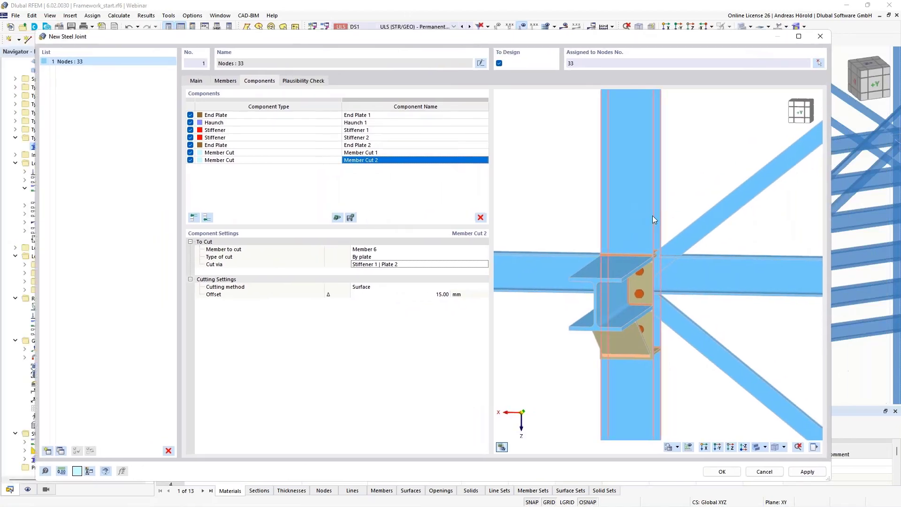
middle_click_drag(641, 221, 630, 226, "ctrl")
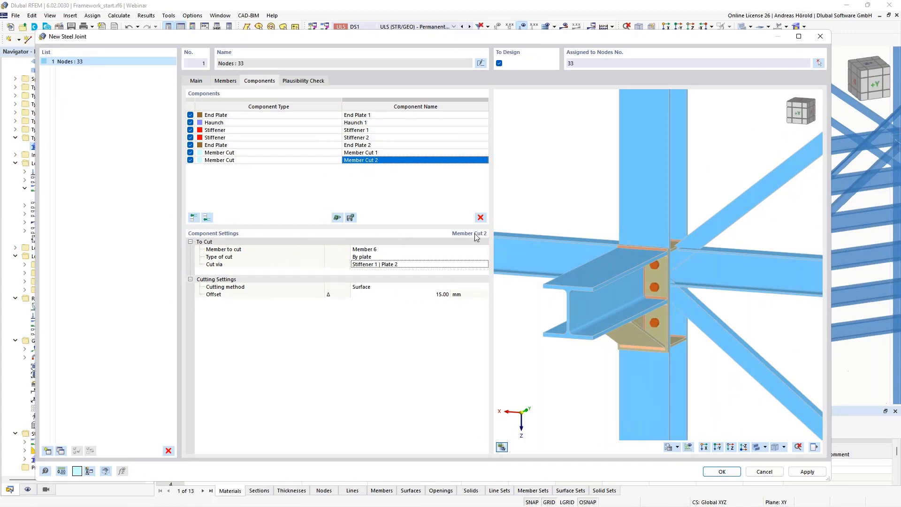
scroll(706, 238, "up", 4)
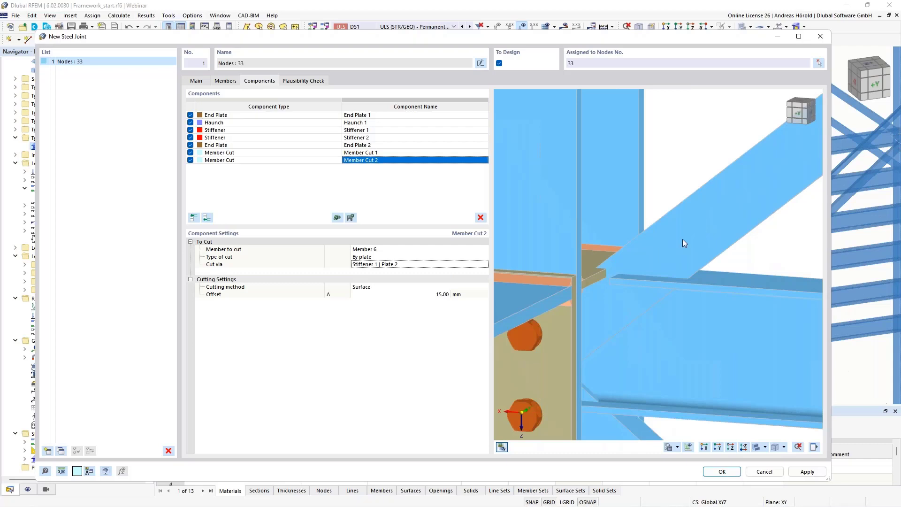
scroll(683, 239, "down", 1)
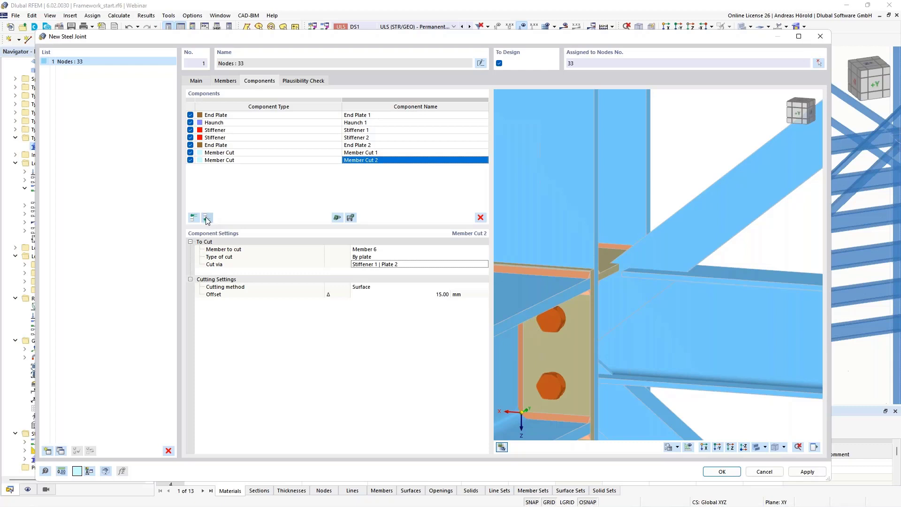
Add a Plate component at the end of the component list and assign it the material 1 - S235.
left_click(206, 218)
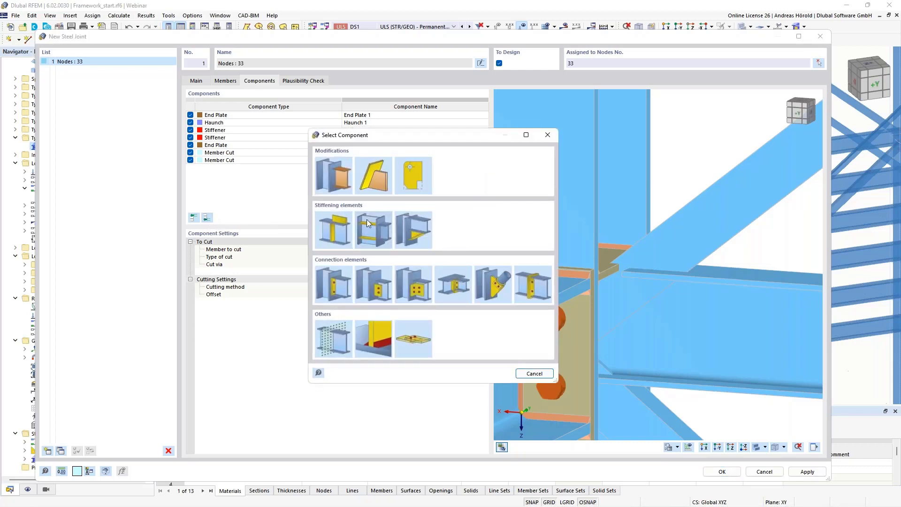
left_click(332, 223)
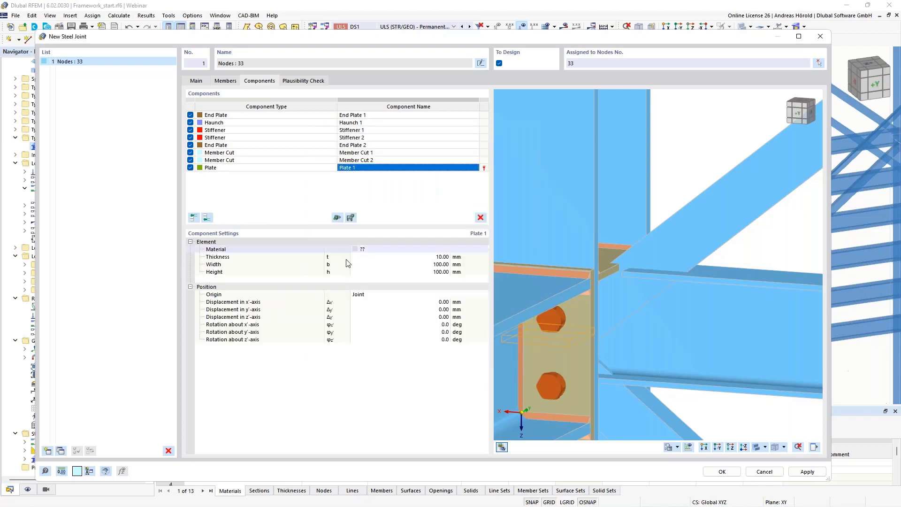
left_click(391, 250)
left_click(393, 248)
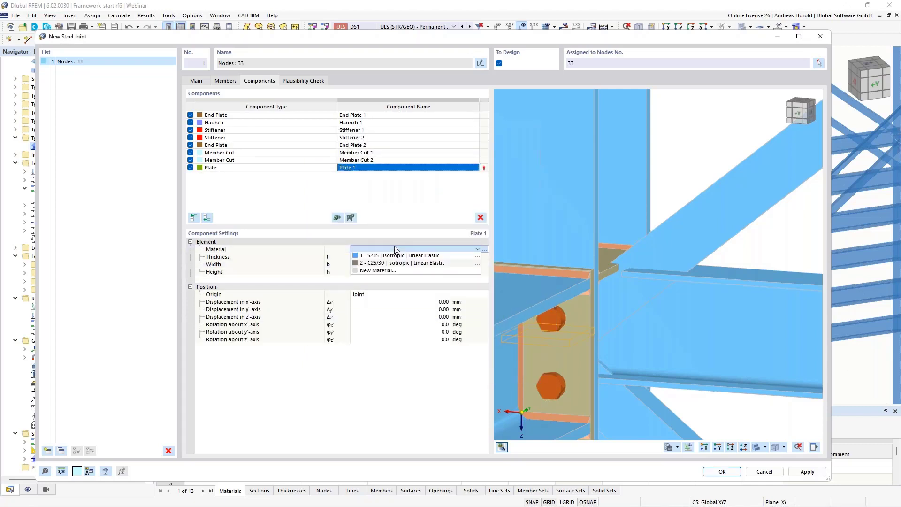
left_click(402, 256)
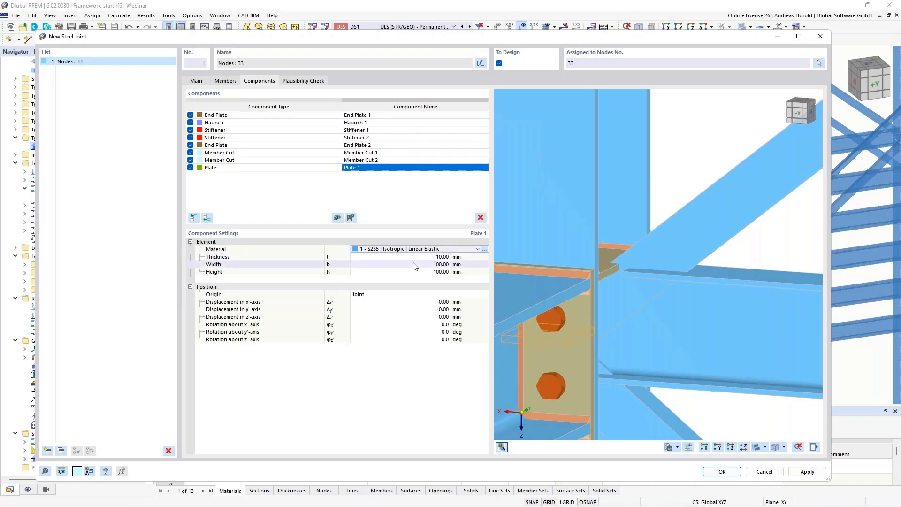
Set the thickness of Plate 1 to 8 mm.
left_click(440, 257)
type("8")
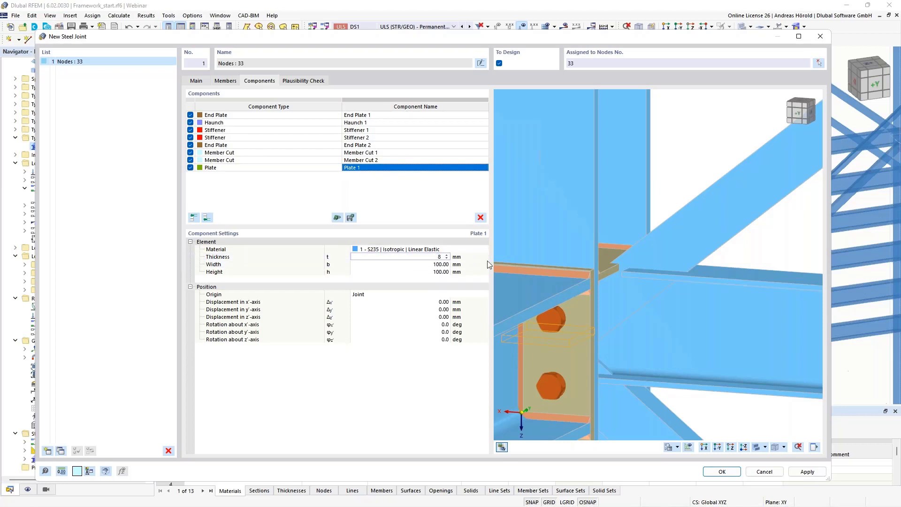
key("Tab")
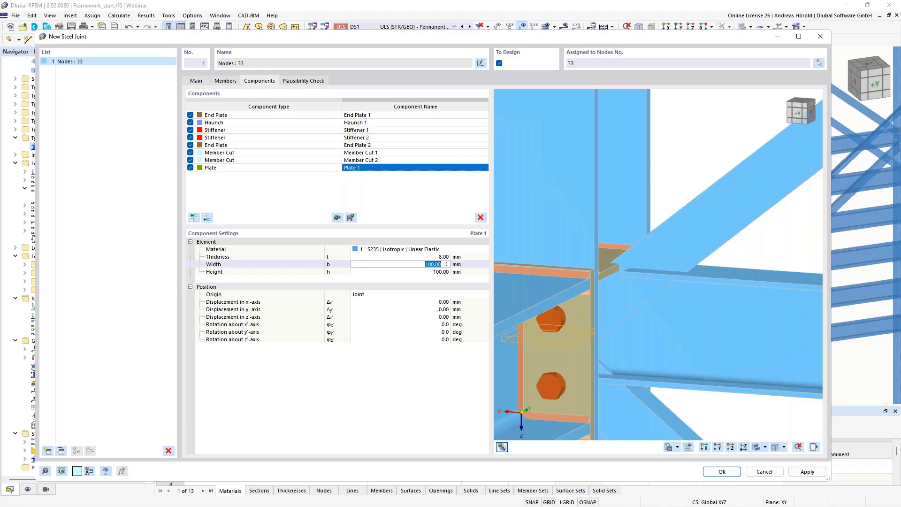
Set Plate 1's width to 250 mm and its height to 170 mm.
type("250")
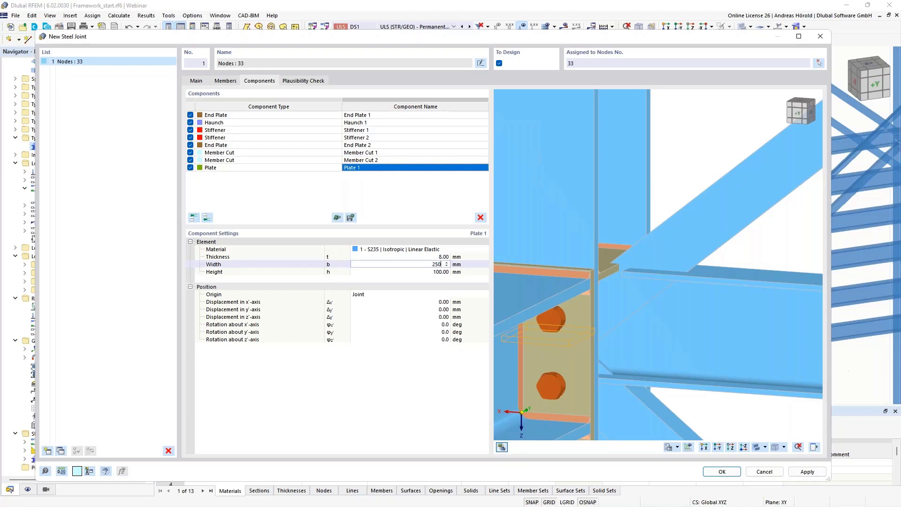
left_click(444, 274)
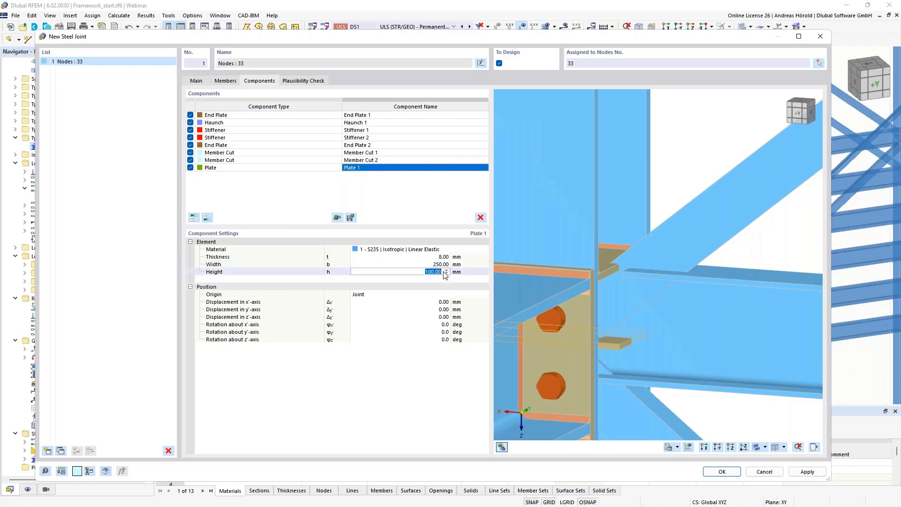
type("170")
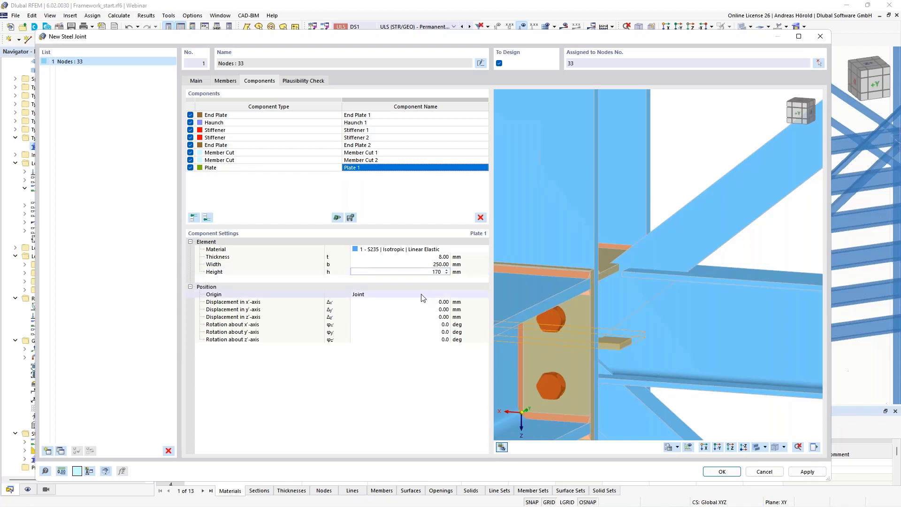
Set Plate 1's position origin to Member Plate, referencing Member 7 | Leg 1.
left_click(422, 295)
left_click(414, 294)
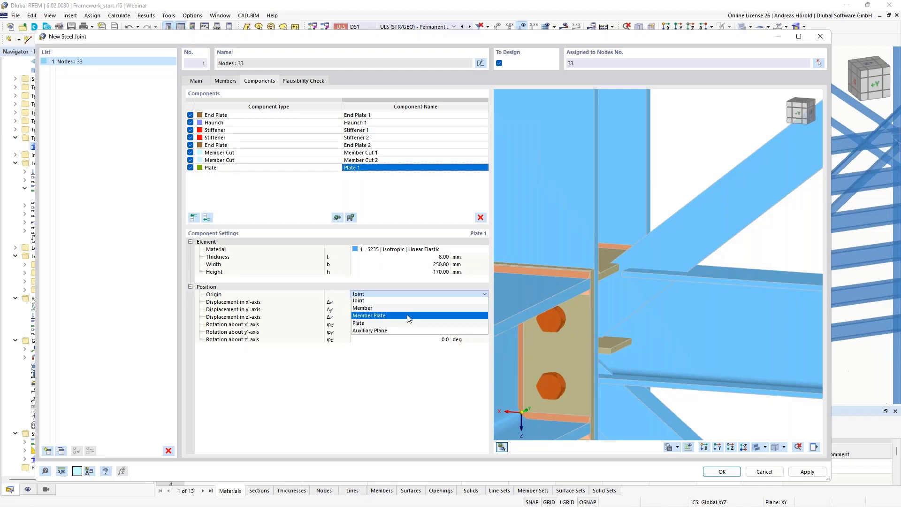
left_click(408, 316)
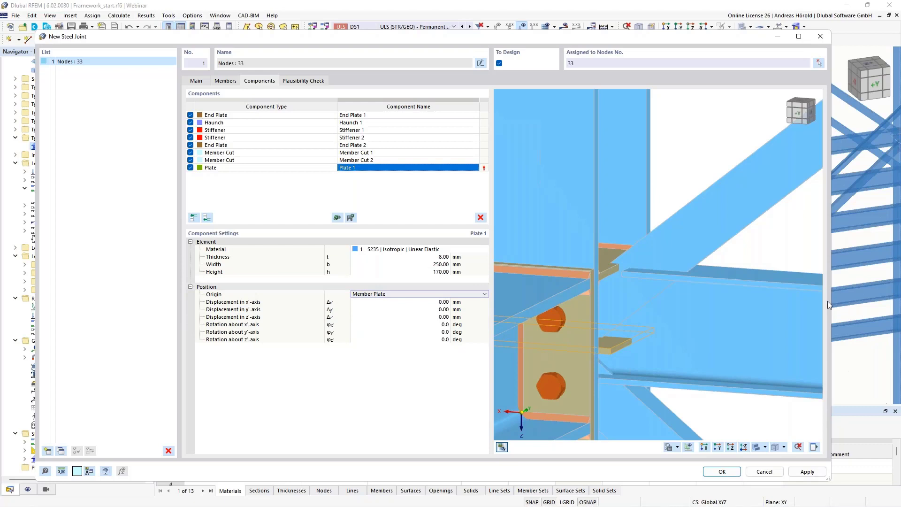
left_click_drag(831, 300, 890, 300)
left_click(498, 295)
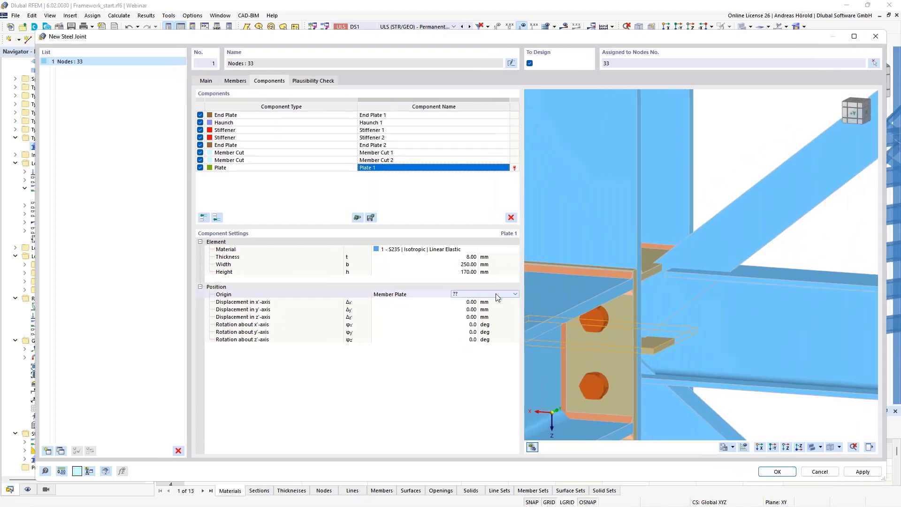
left_click(498, 296)
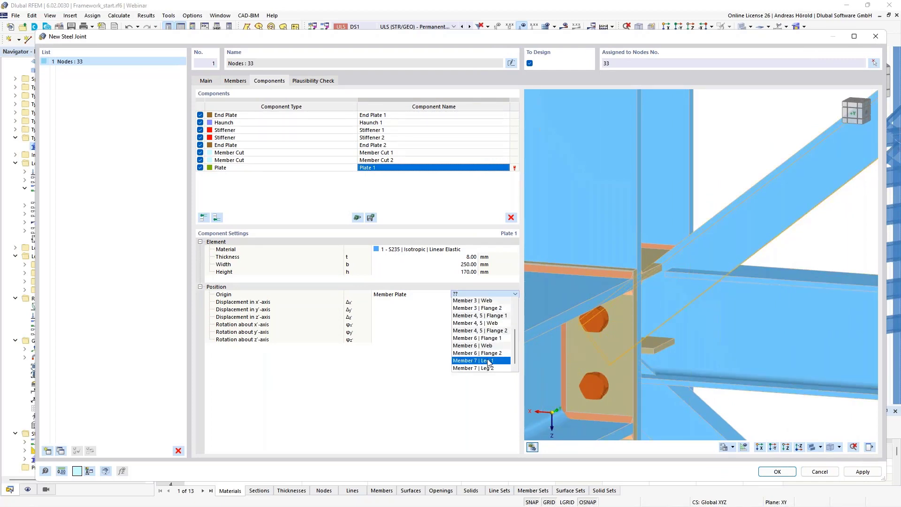
left_click(488, 361)
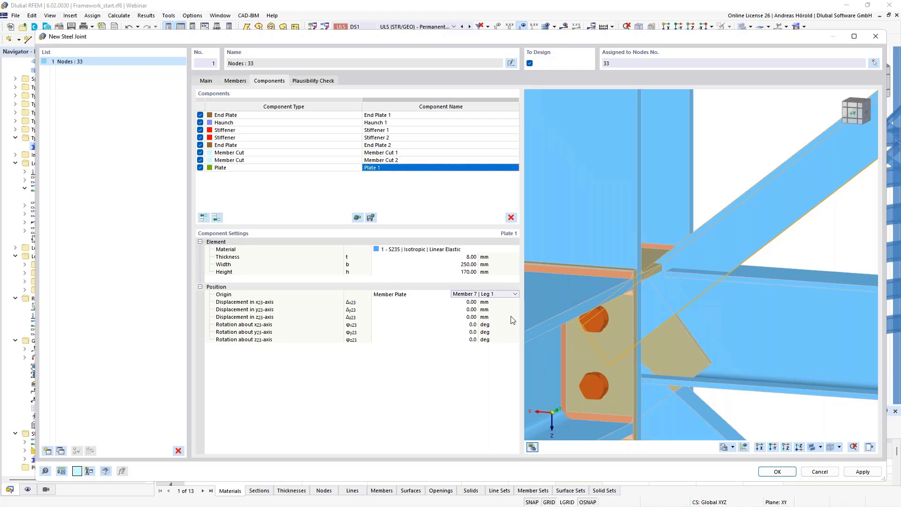
Displace Plate 1 by 250 mm along its local x-axis and by -8 mm along its local z-axis.
left_click(464, 303)
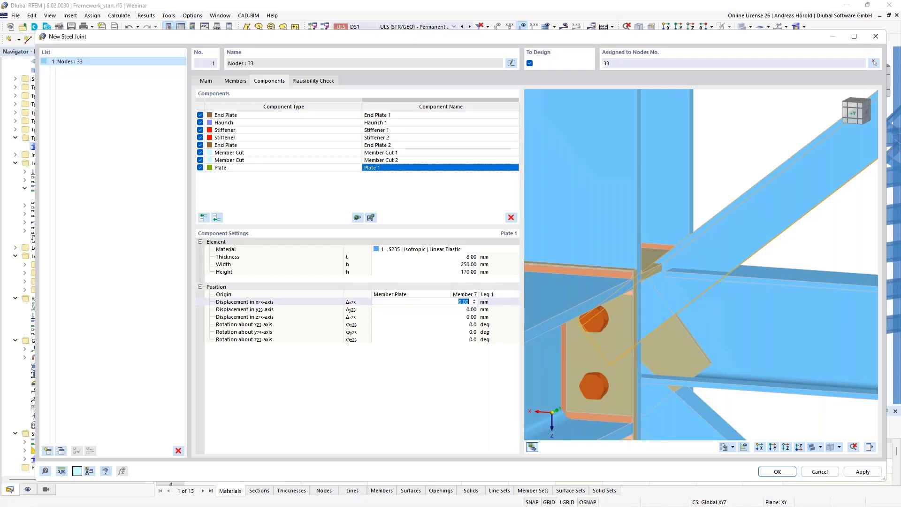
type("250")
key("Return")
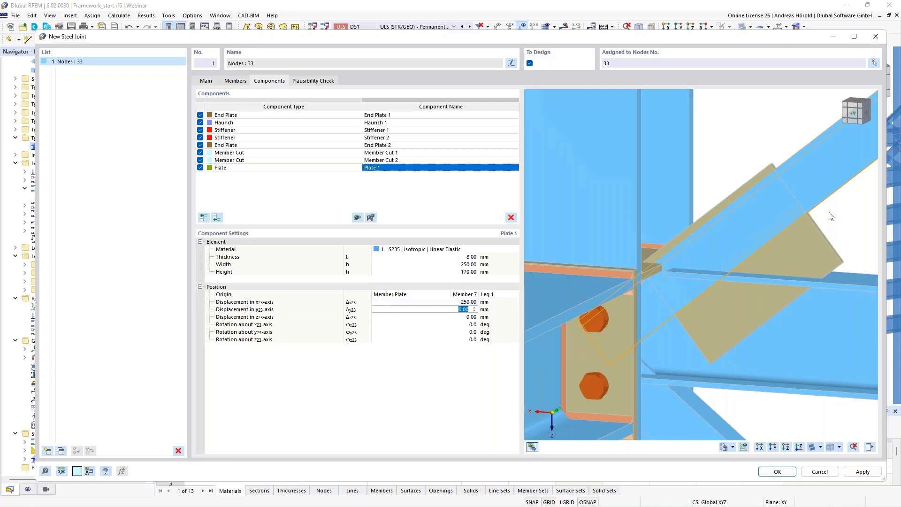
middle_click_drag(839, 213, 809, 227, "ctrl")
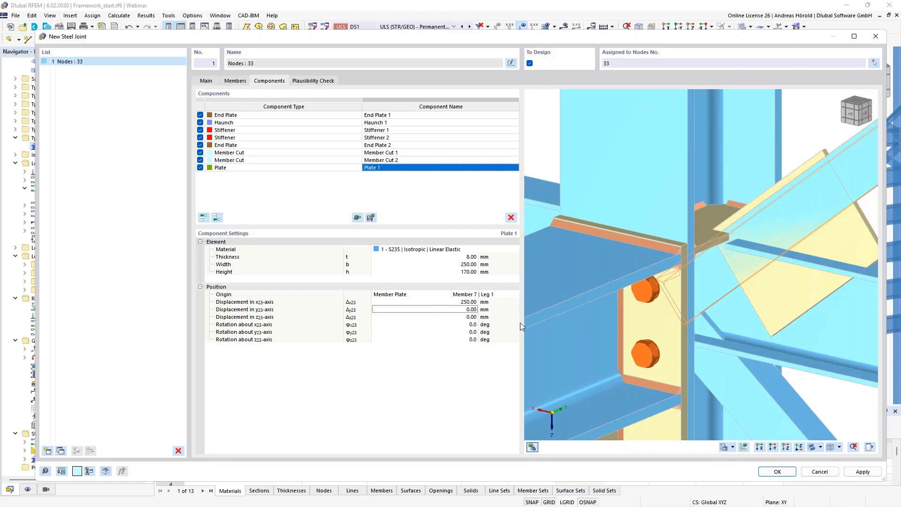
left_click(466, 317)
type("-8")
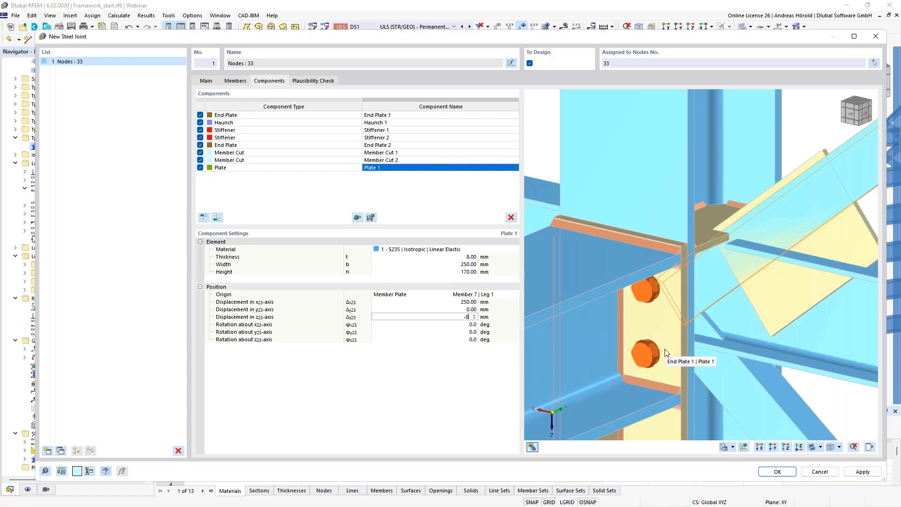
key("Tab")
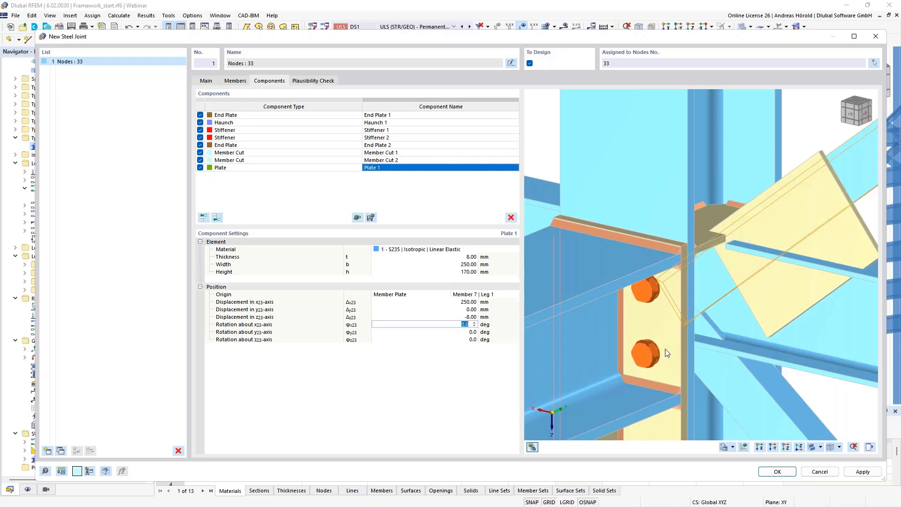
Examine from several angles how Plate 1 sits against the diagonal's leg, the column and the stiffeners.
middle_click_drag(767, 279, 704, 287, "ctrl")
scroll(814, 281, "up", 2)
scroll(812, 277, "up", 2)
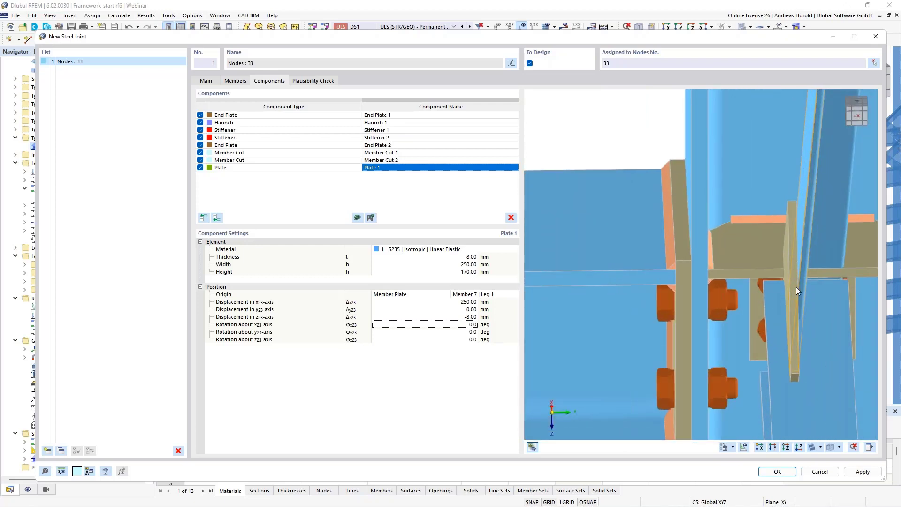
scroll(803, 313, "up", 2)
scroll(804, 313, "down", 3)
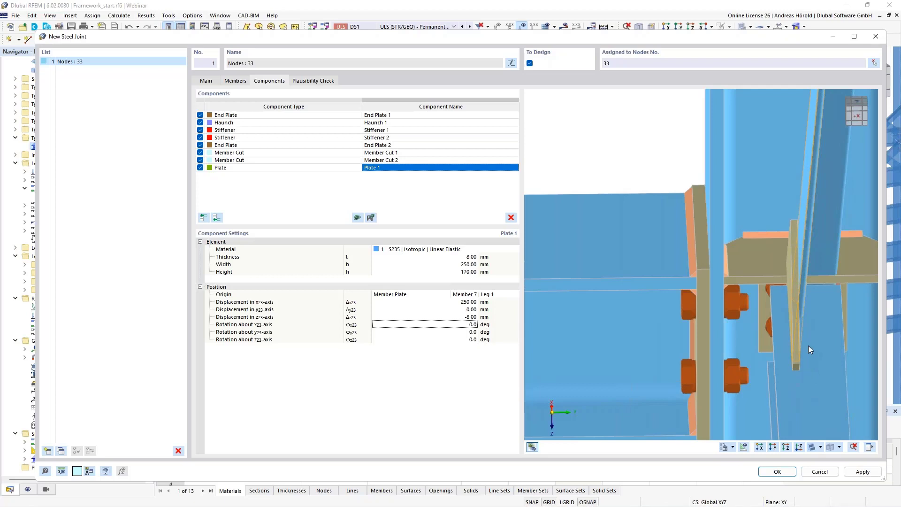
scroll(808, 345, "down", 1)
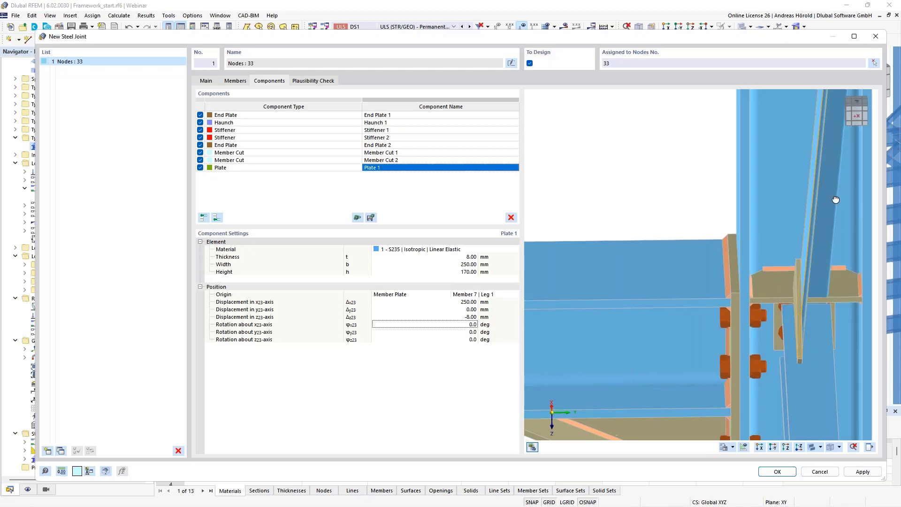
middle_click_drag(837, 197, 834, 220, "ctrl")
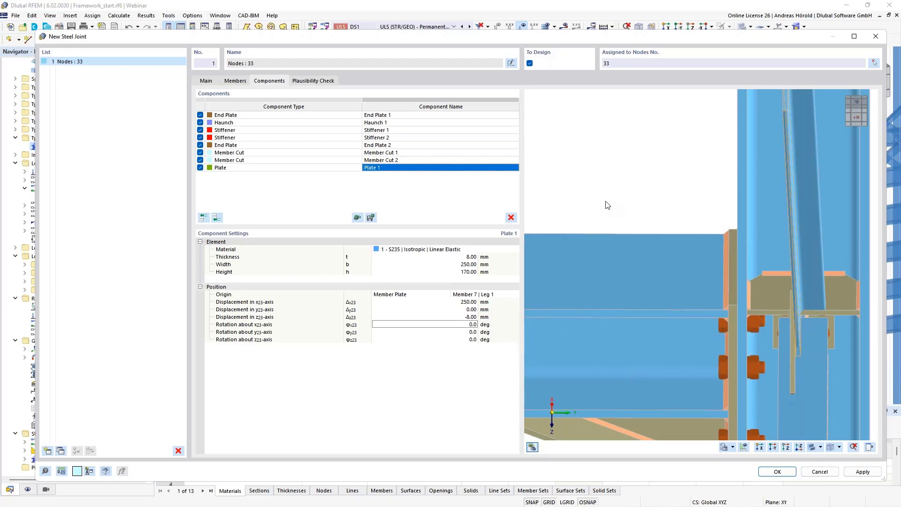
middle_click_drag(654, 324, 733, 332, "ctrl")
middle_click_drag(810, 343, 652, 287)
scroll(671, 288, "down", 1)
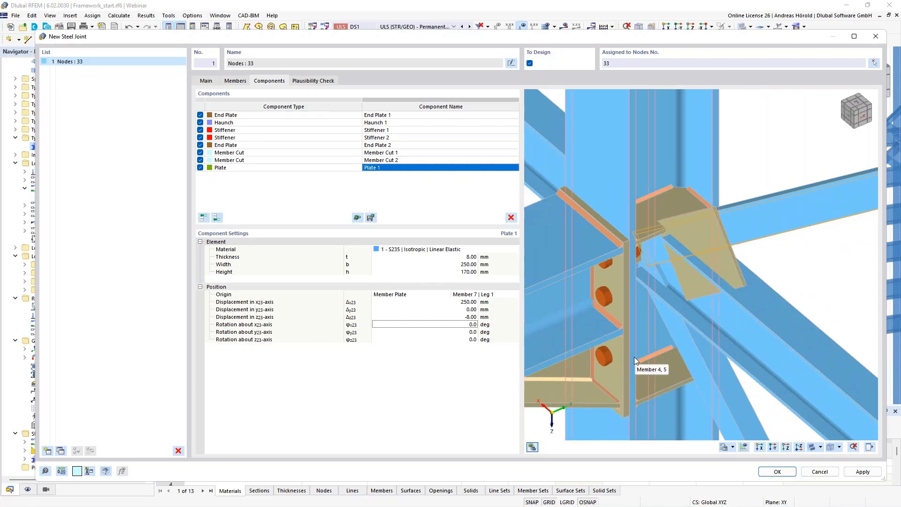
middle_click_drag(635, 358, 697, 329, "ctrl")
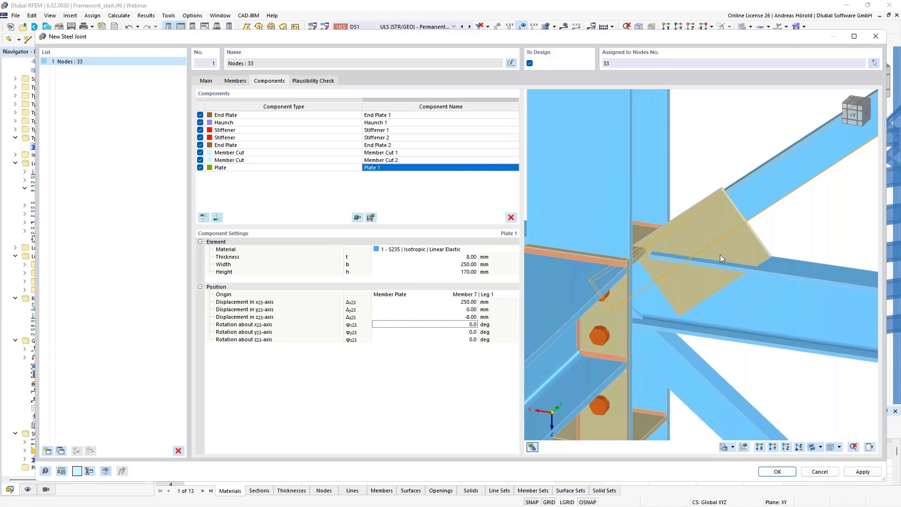
Add a Plate Cut component after Plate 1 and try to choose Plate 1 as the plate to cut.
left_click(216, 218)
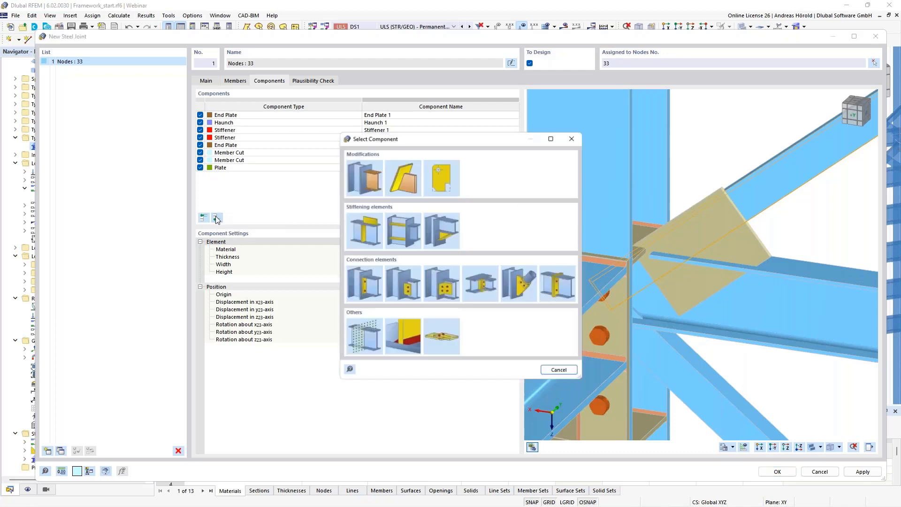
left_click(396, 175)
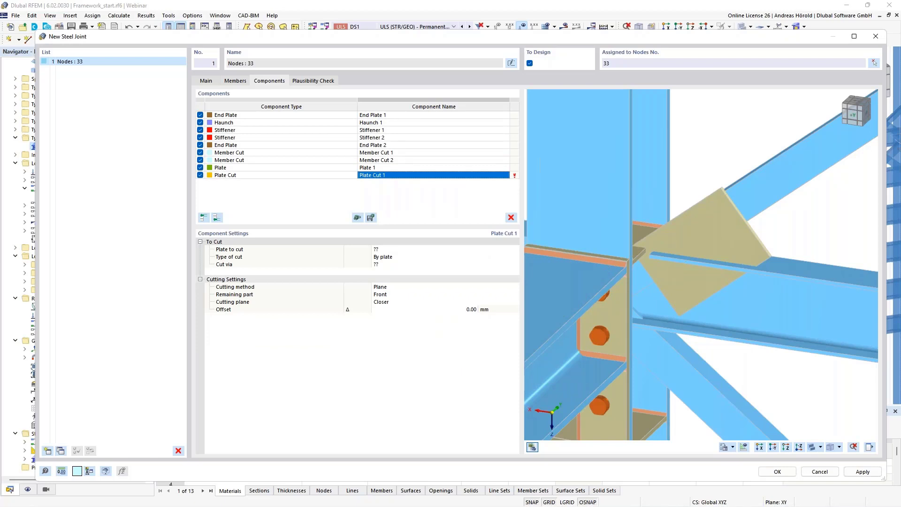
left_click(389, 249)
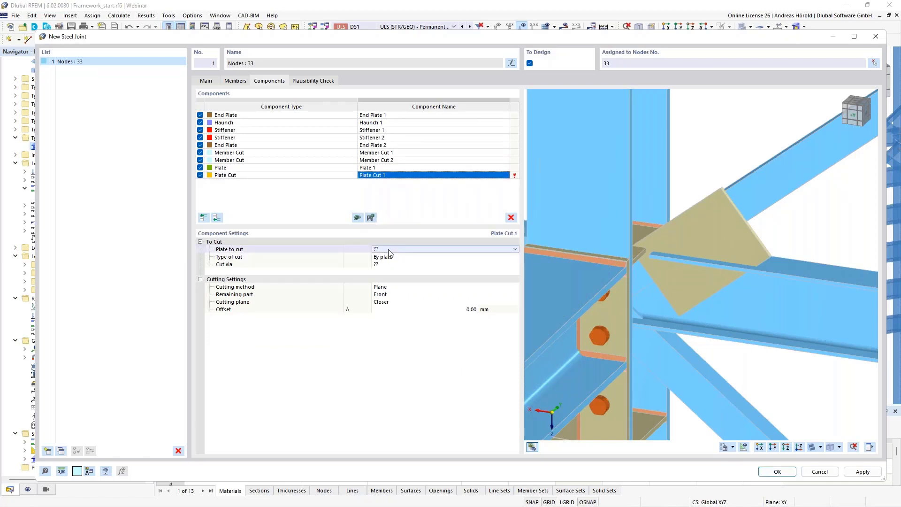
left_click(388, 250)
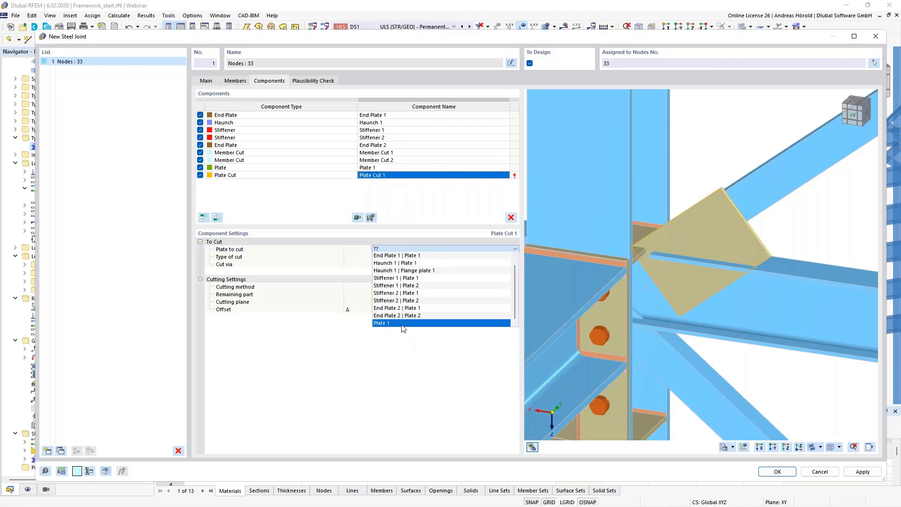
left_click(402, 323)
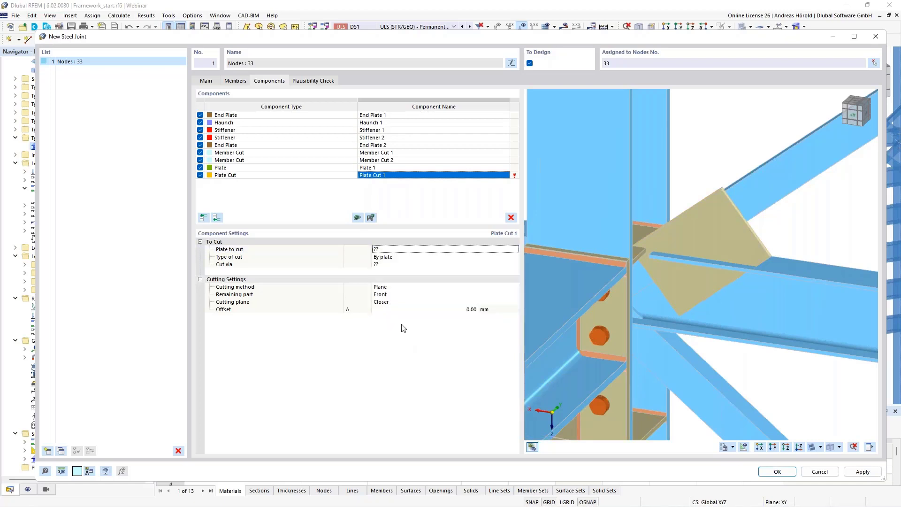
Set the plate cut's type to By member plate, cutting via the web of Member 4, 5.
left_click(405, 258)
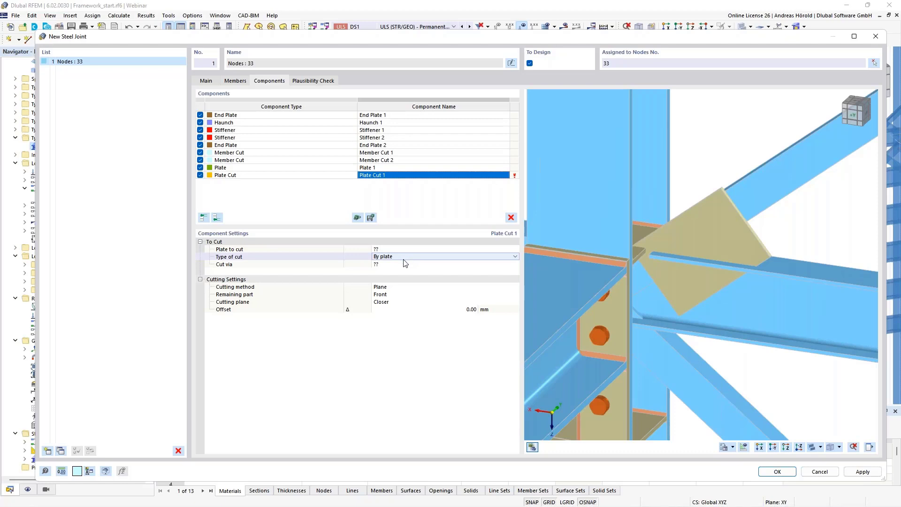
left_click(406, 257)
left_click(403, 271)
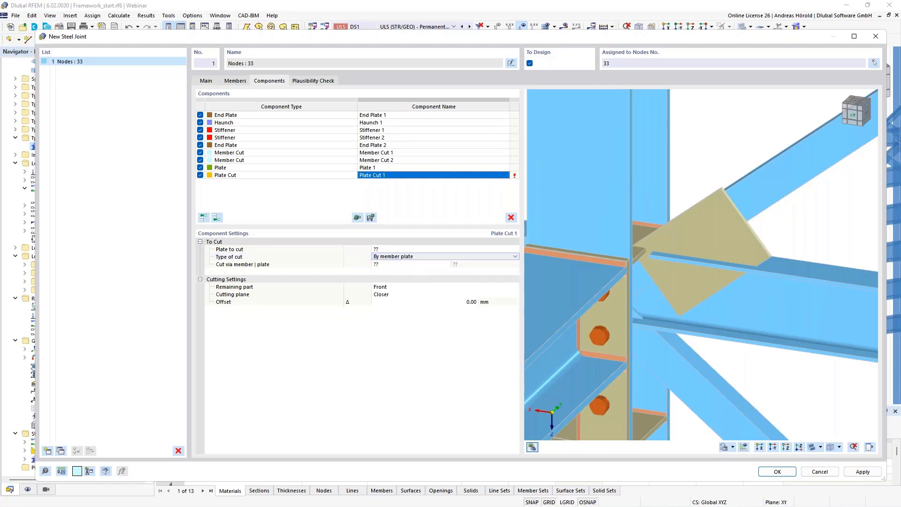
left_click(392, 266)
left_click(393, 266)
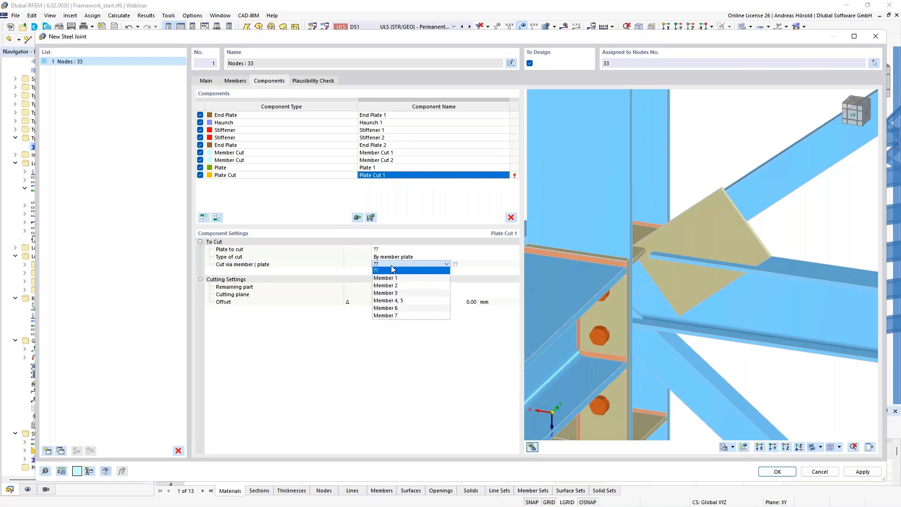
left_click(403, 302)
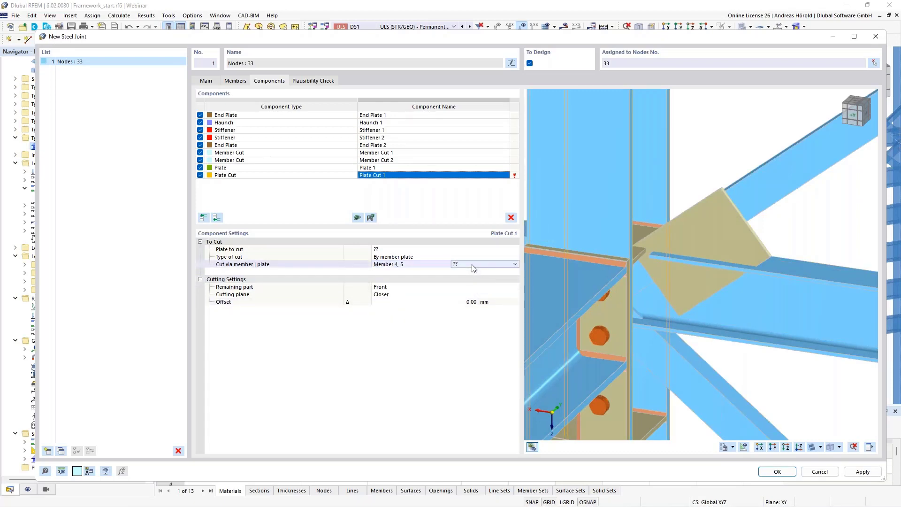
left_click(472, 263)
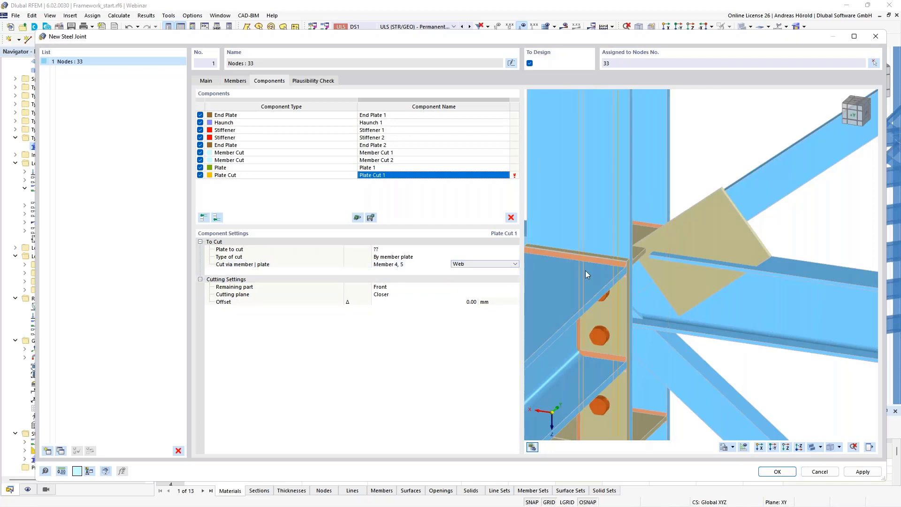
Set the remaining part of the plate cut to Rear.
mouse_move(772, 362)
middle_mouse_down("ctrl")
mouse_move(733, 361)
mouse_move(757, 357)
middle_mouse_up("ctrl")
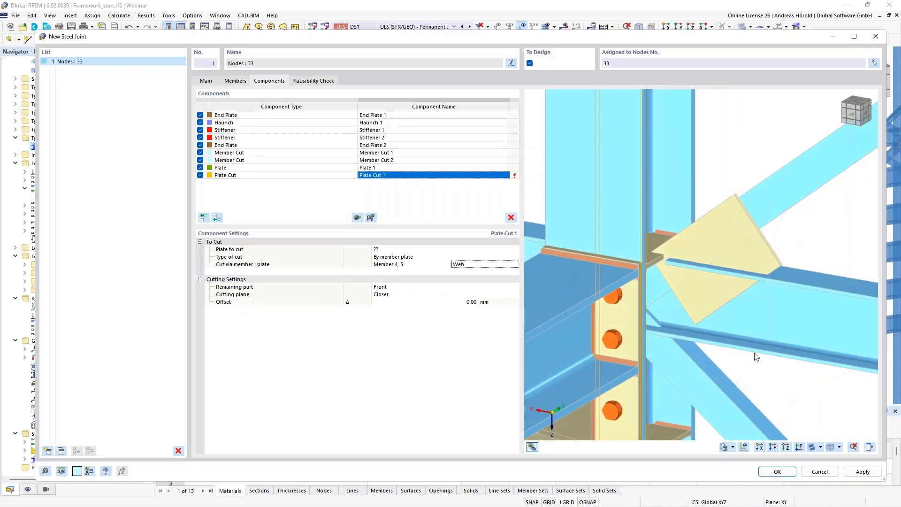
left_click(388, 289)
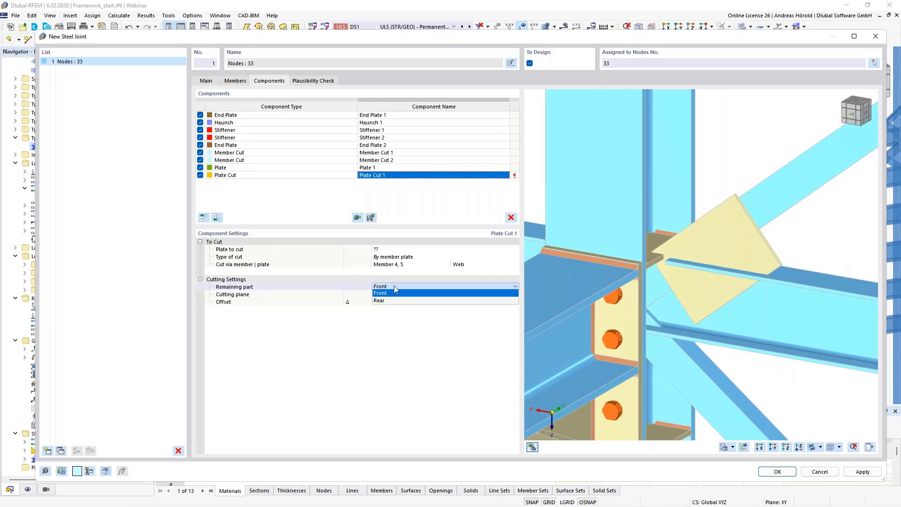
left_click(393, 301)
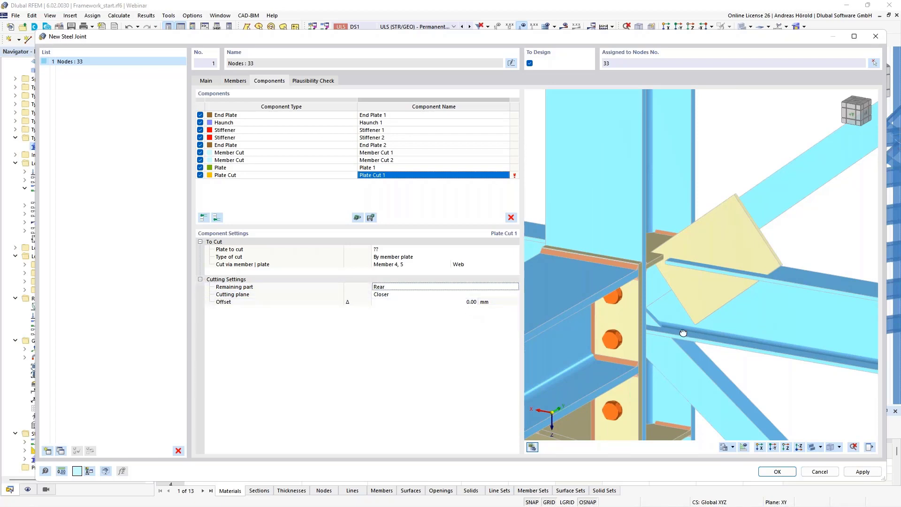
Set the offset of Plate Cut 1 to 115 mm.
middle_click_drag(684, 332, 725, 324, "ctrl")
scroll(621, 289, "up", 8)
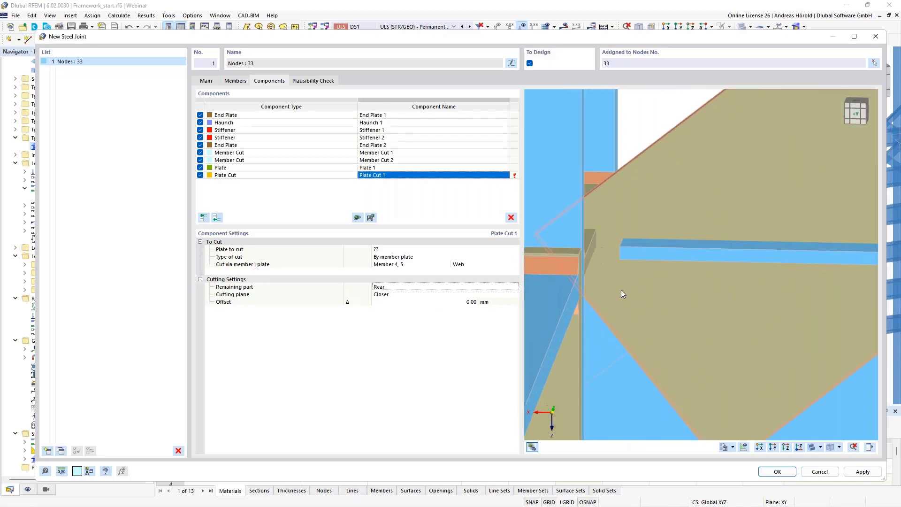
key("Tab")
key("Tab")
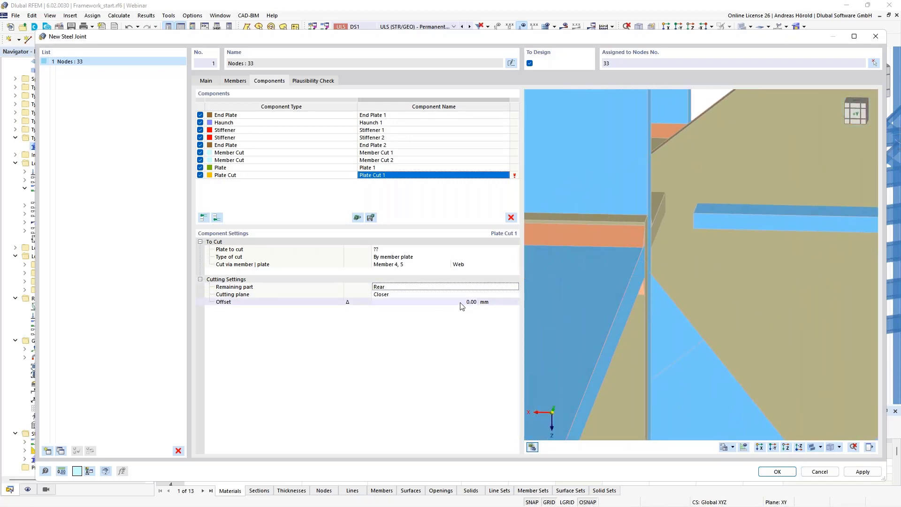
type("11")
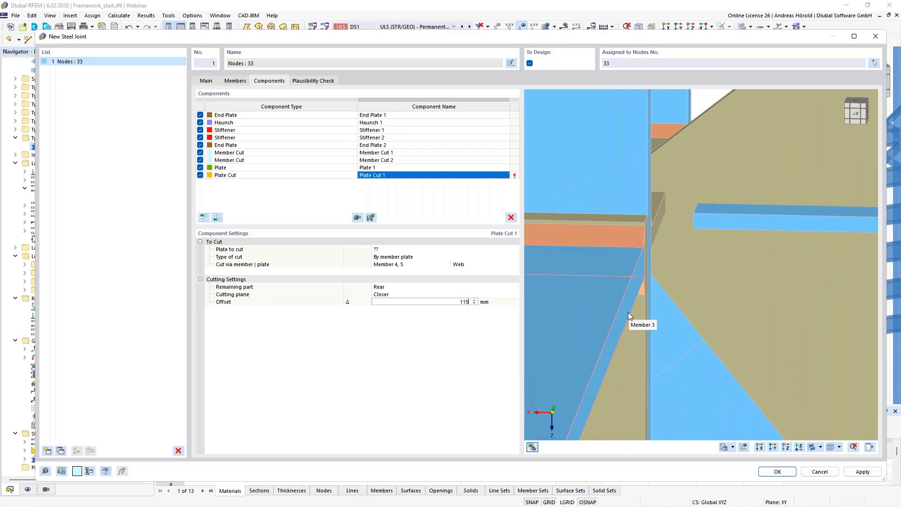
type("5")
key("Return")
Set the offset of Plate Cut 1 to 120 mm and choose Plate 1 as the plate to cut.
type("120")
key("Return")
left_click(408, 252)
left_click(409, 250)
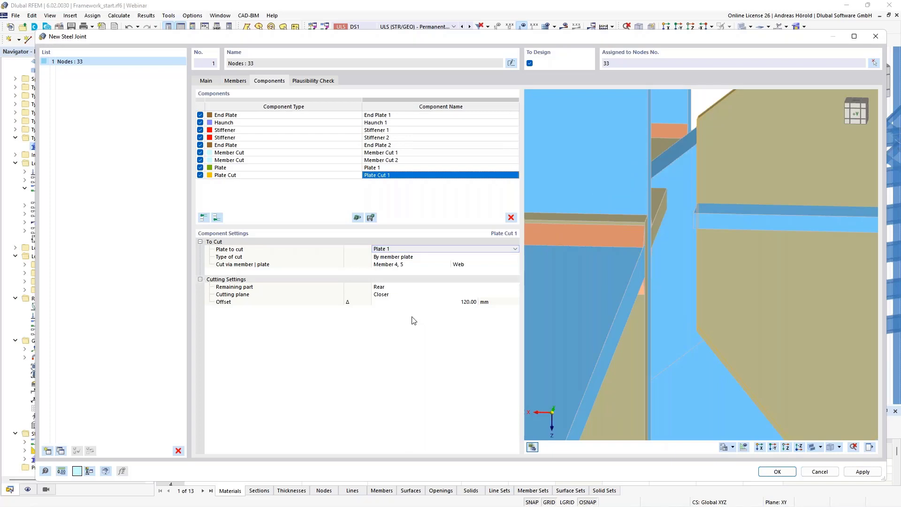
Change the offset of the Plate 1 cut to 115 mm.
left_click(472, 302)
type("15")
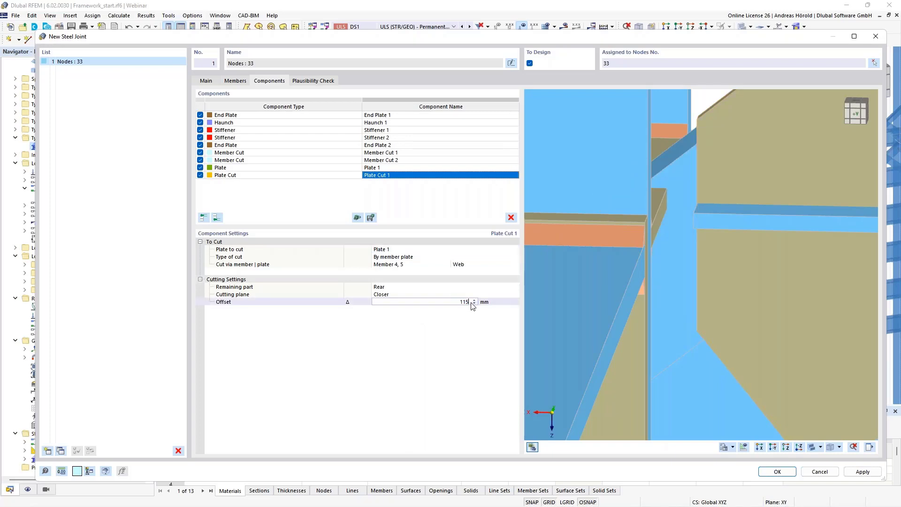
key("Return")
Set the cut offset to 120.25 mm to align the plate's cut edge with the end of the beam's flange.
middle_click_drag(722, 305, 732, 305, "ctrl")
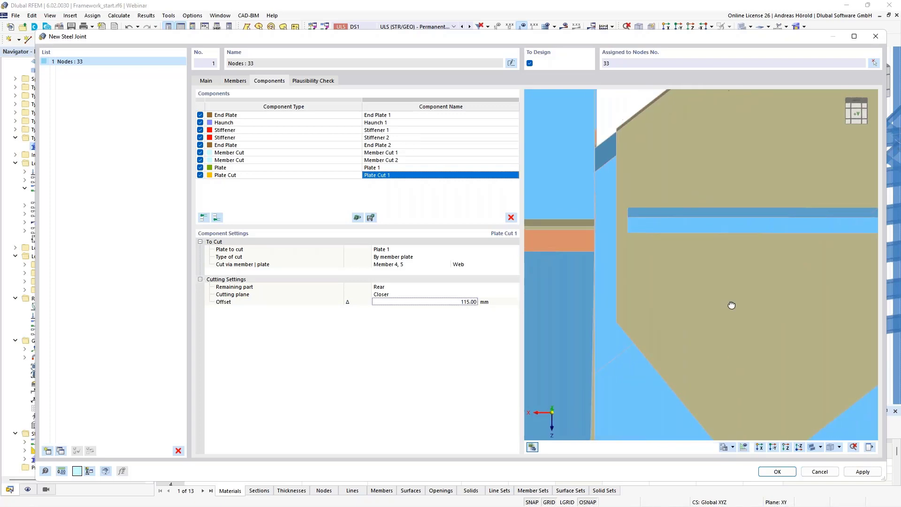
scroll(655, 246, "up", 4)
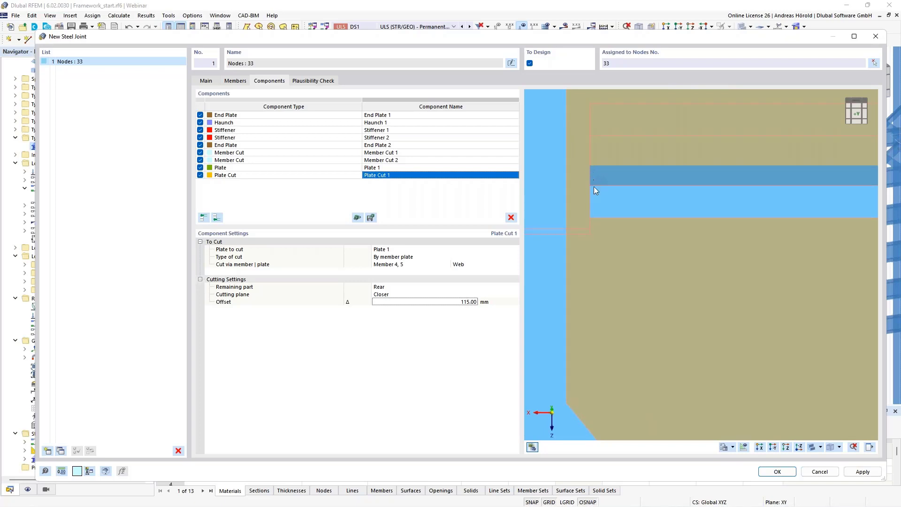
scroll(597, 194, "down", 1)
left_click(465, 302)
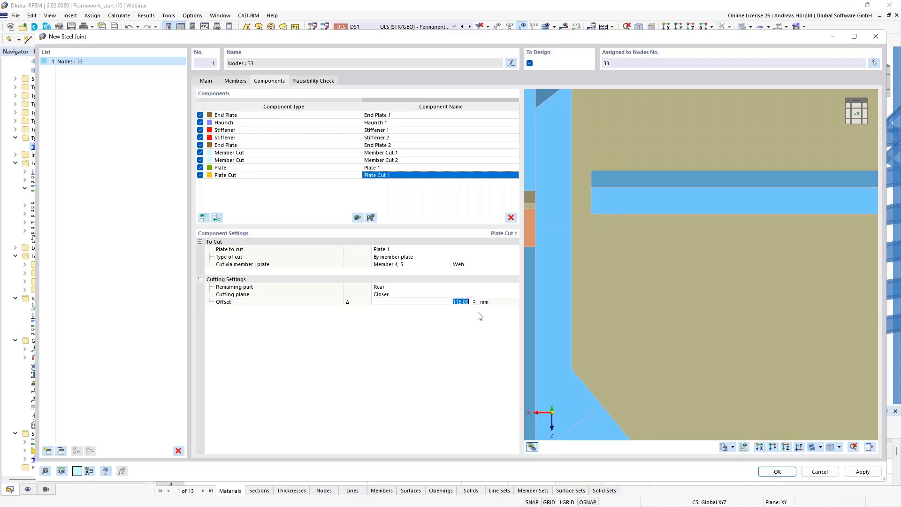
type("120,25")
key("Return")
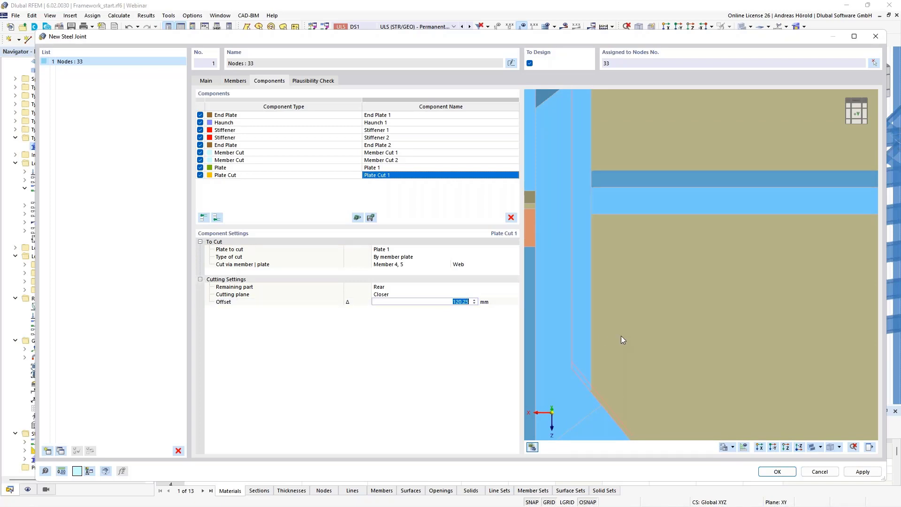
Add a second Plate Cut component after Plate Cut 1 and choose Plate 1 as the plate to cut.
scroll(621, 336, "down", 4)
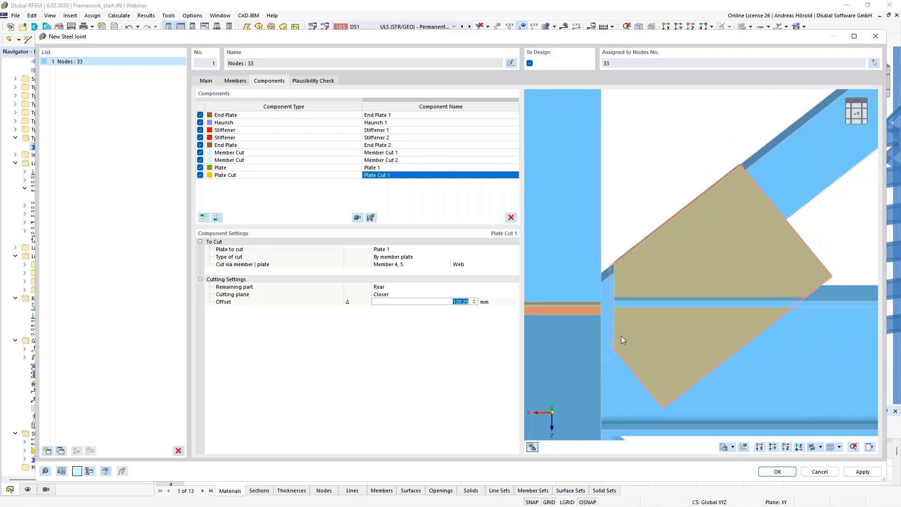
scroll(622, 337, "down", 1)
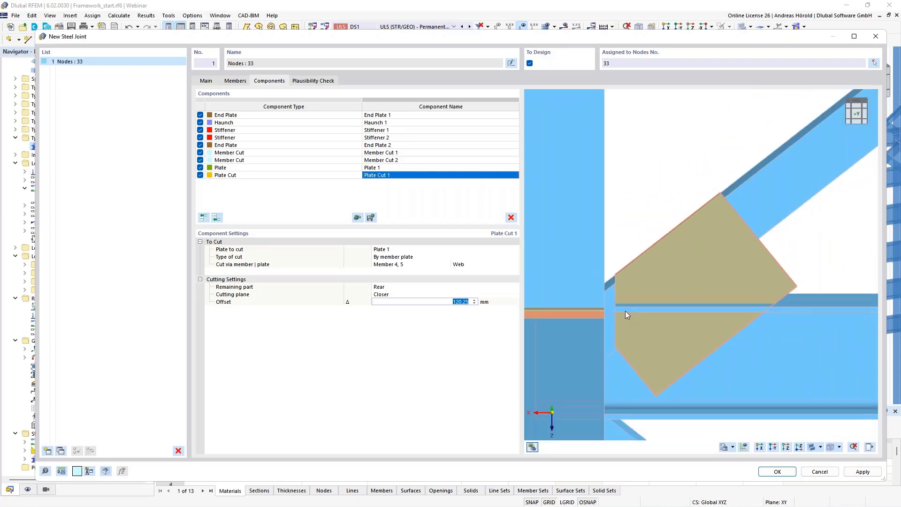
left_click(217, 218)
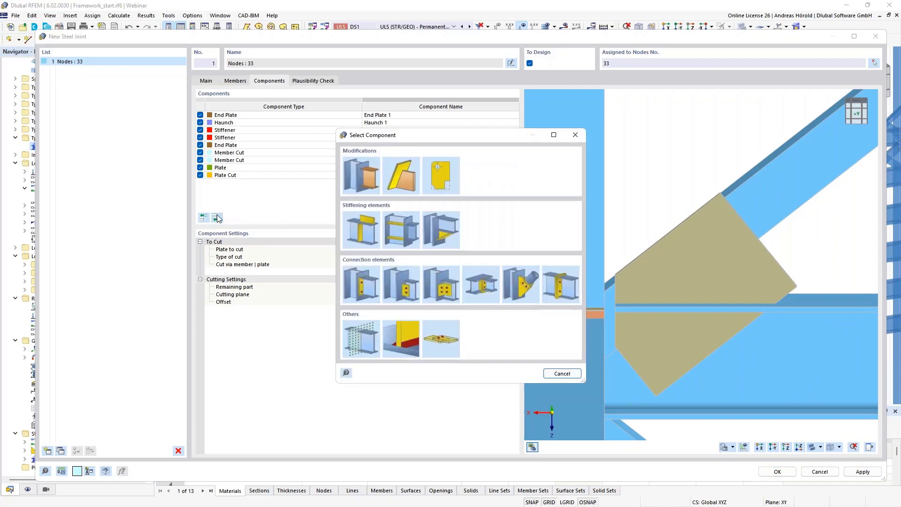
left_click(401, 173)
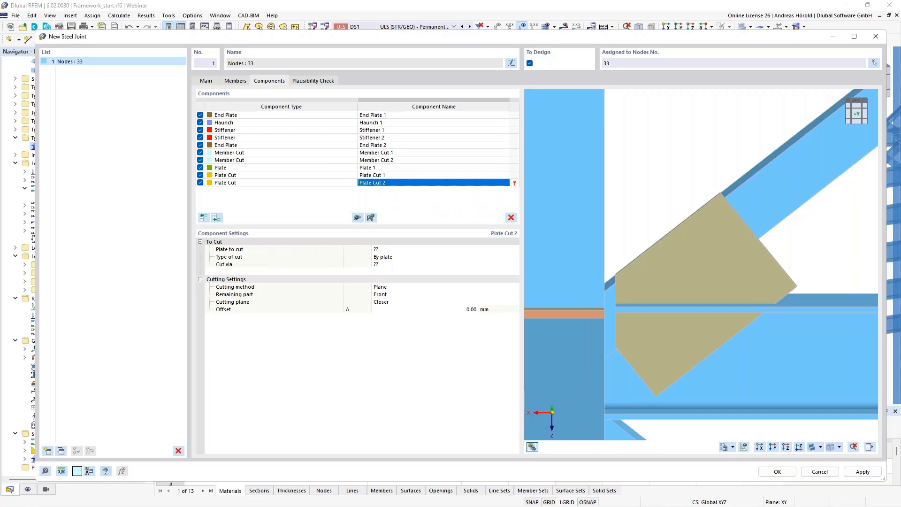
left_click(402, 249)
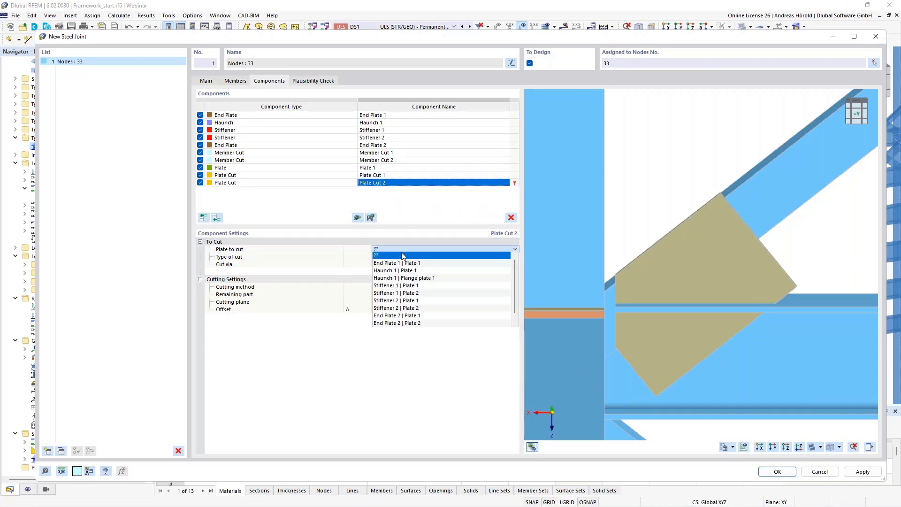
left_click(399, 324)
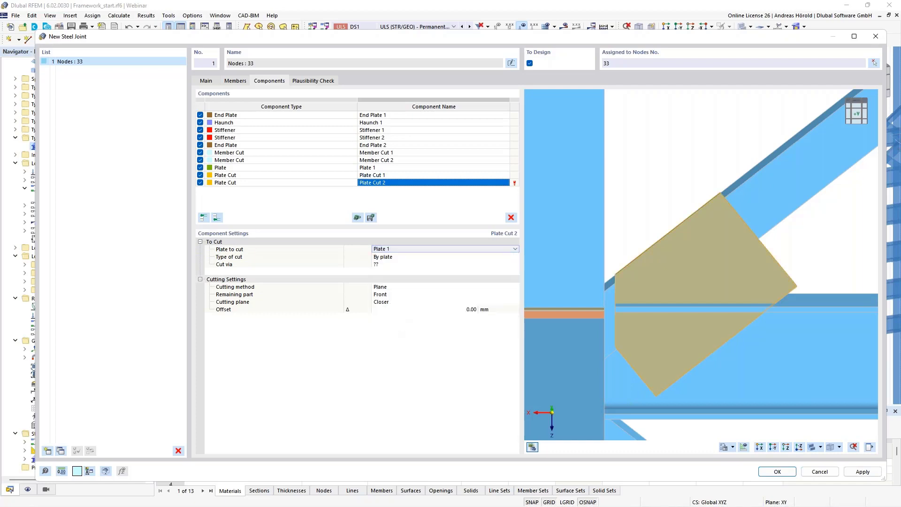
Set Plate Cut 2 to the By member plate type, cutting via the web of Member 4, 5.
left_click(402, 257)
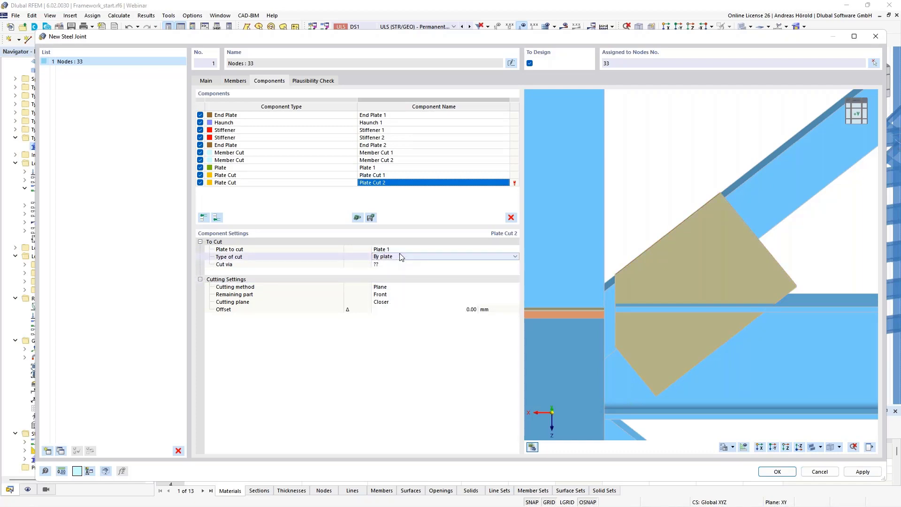
left_click(400, 256)
left_click(404, 273)
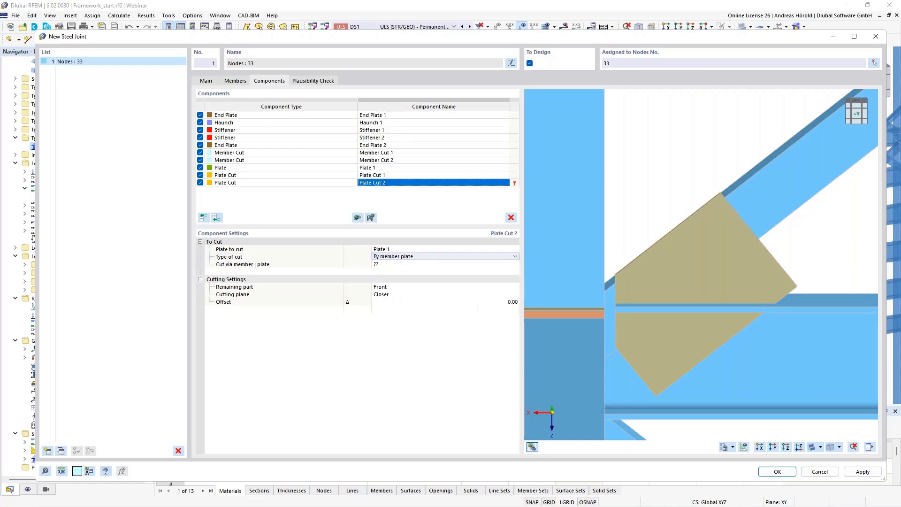
left_click(405, 264)
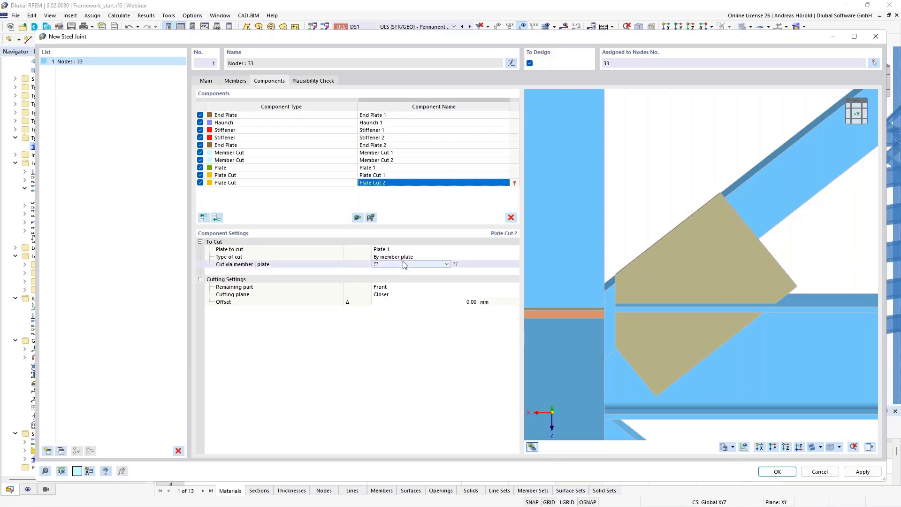
left_click(405, 265)
left_click(403, 301)
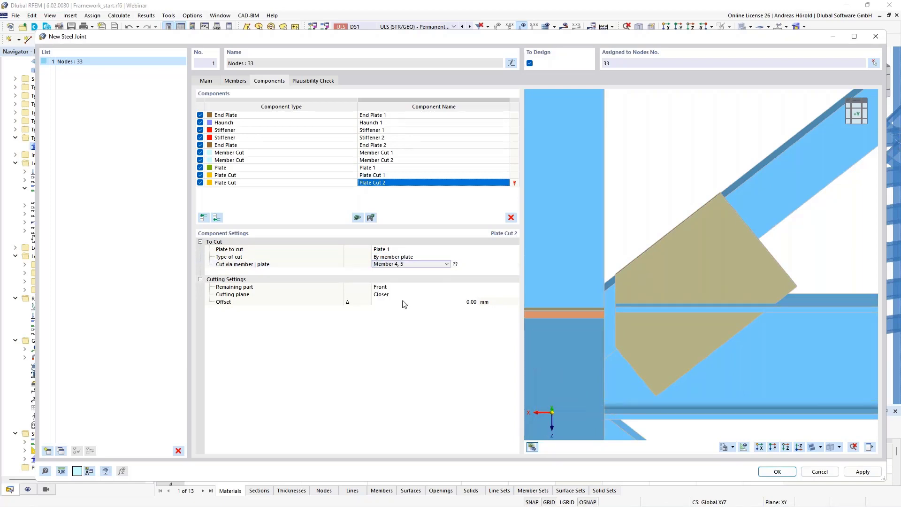
left_click(492, 264)
left_click(487, 264)
left_click(488, 286)
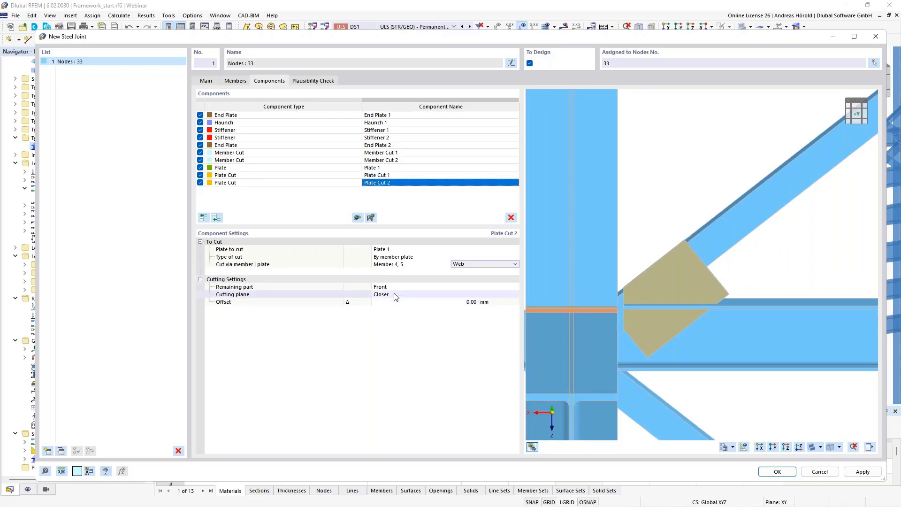
Set the offset of Plate Cut 2 to -335.25 mm to trim the gusset plate's outer corner vertically.
left_click(475, 303)
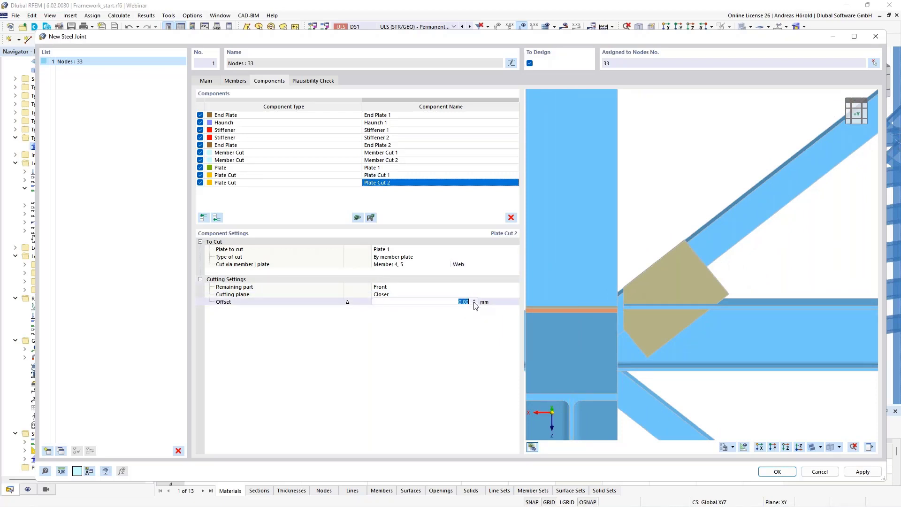
key("BackSpace")
type("-335,25")
key("Return")
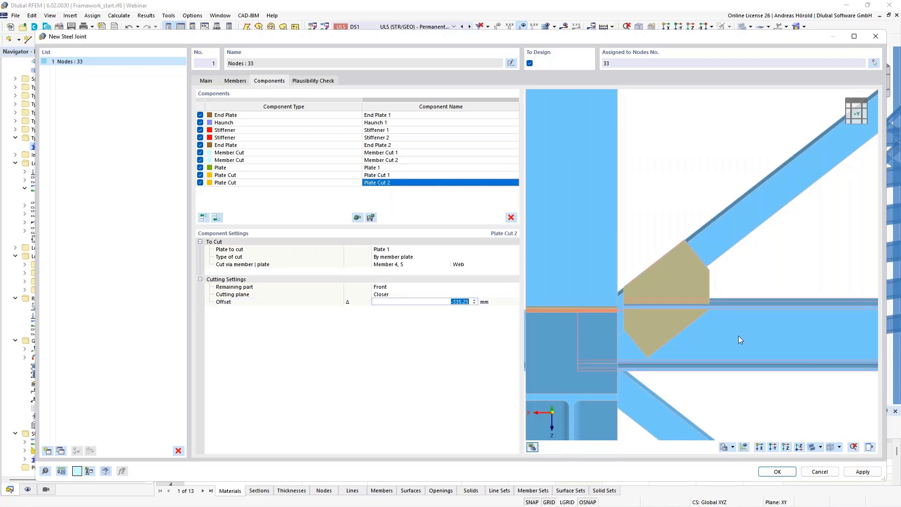
Add a third Plate Cut component after Plate Cut 2 and choose Plate 1 as the plate to cut.
scroll(683, 317, "up", 4)
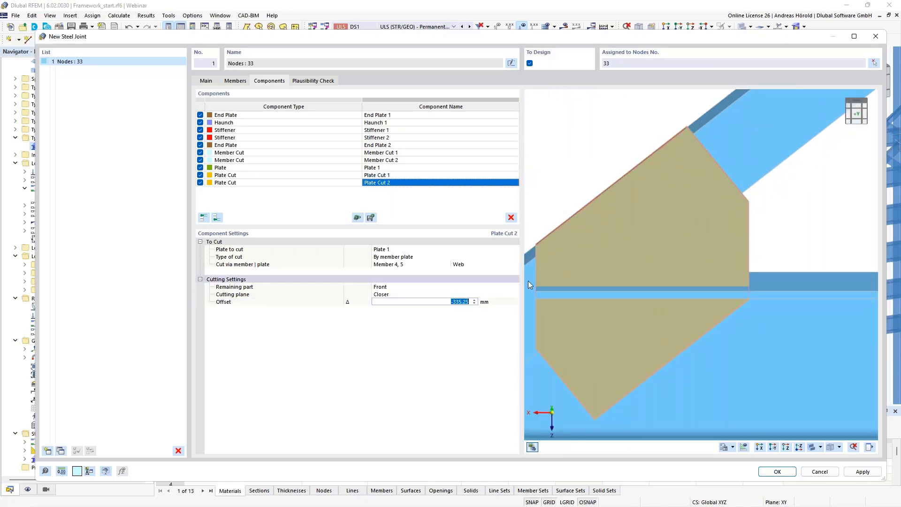
left_click(217, 218)
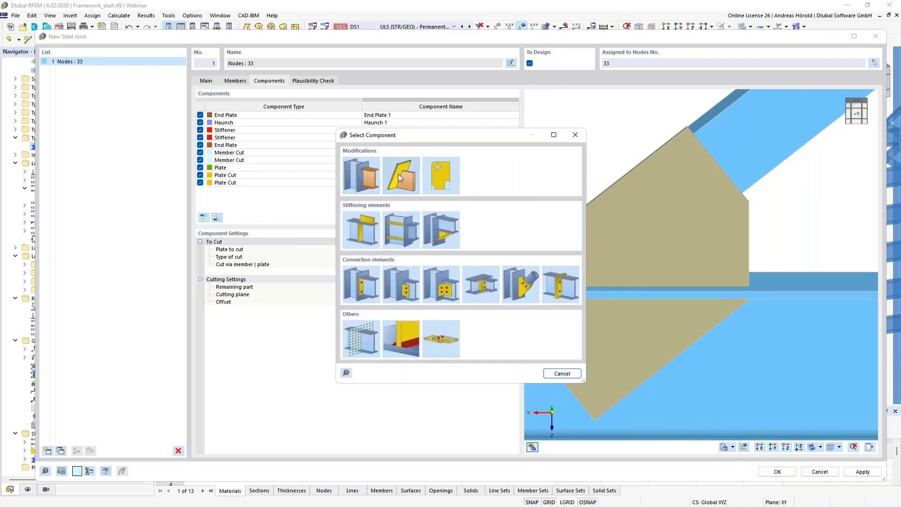
left_click(398, 174)
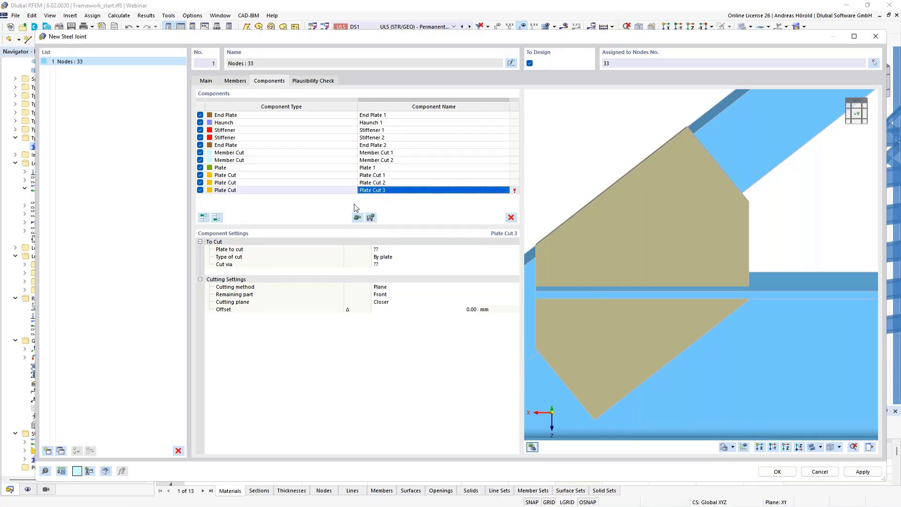
left_click(385, 249)
left_click(397, 249)
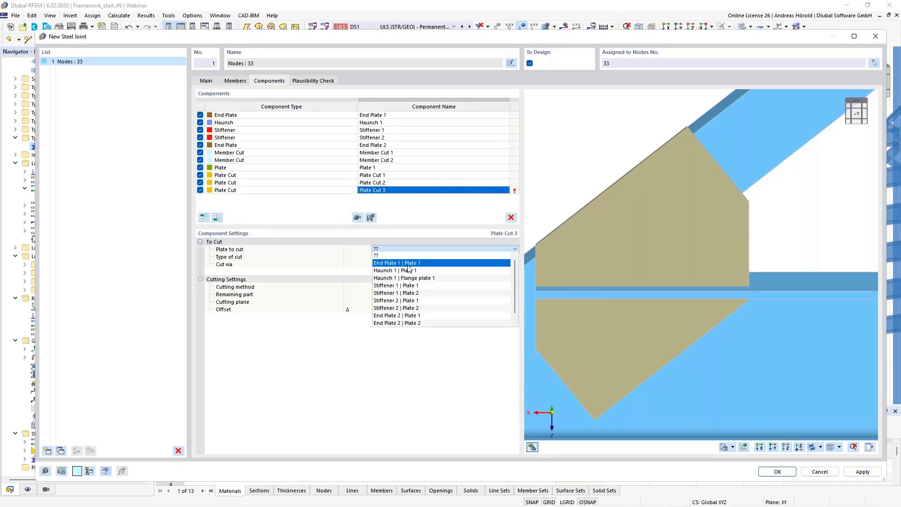
scroll(410, 310, "down", 1)
left_click(407, 324)
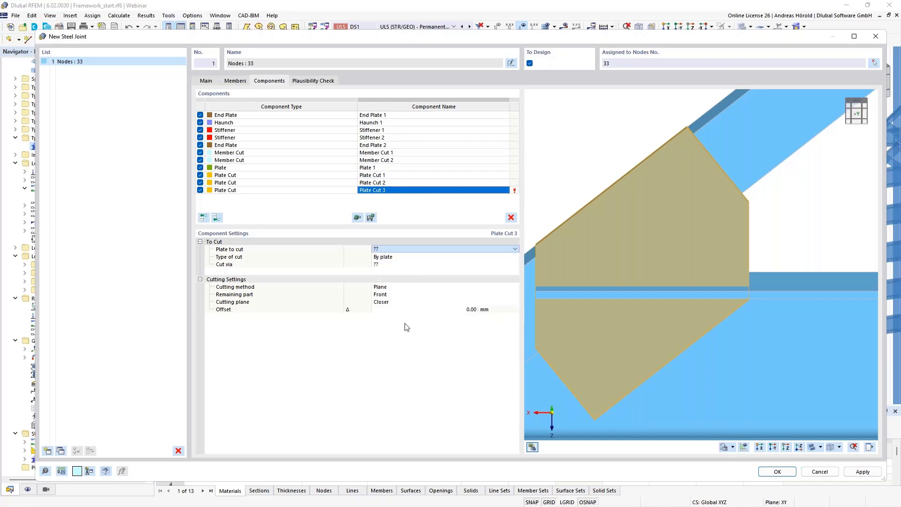
left_click(400, 249)
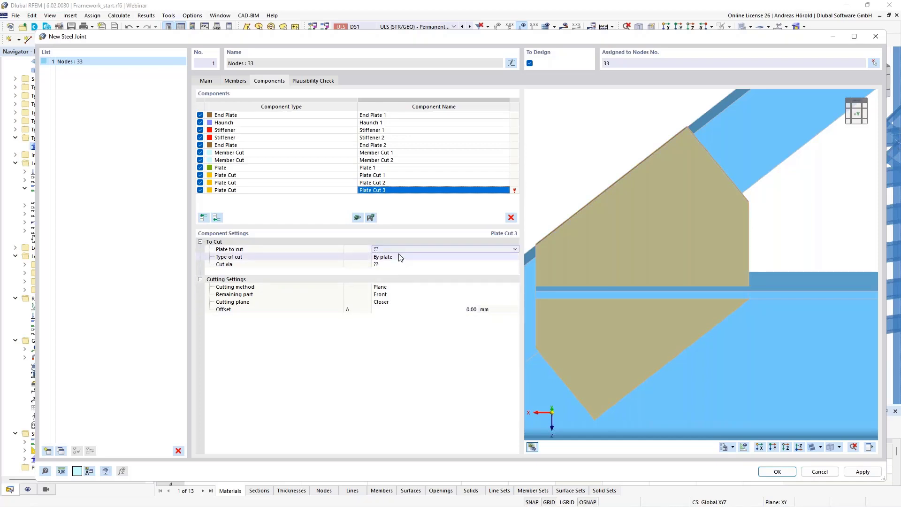
left_click(400, 250)
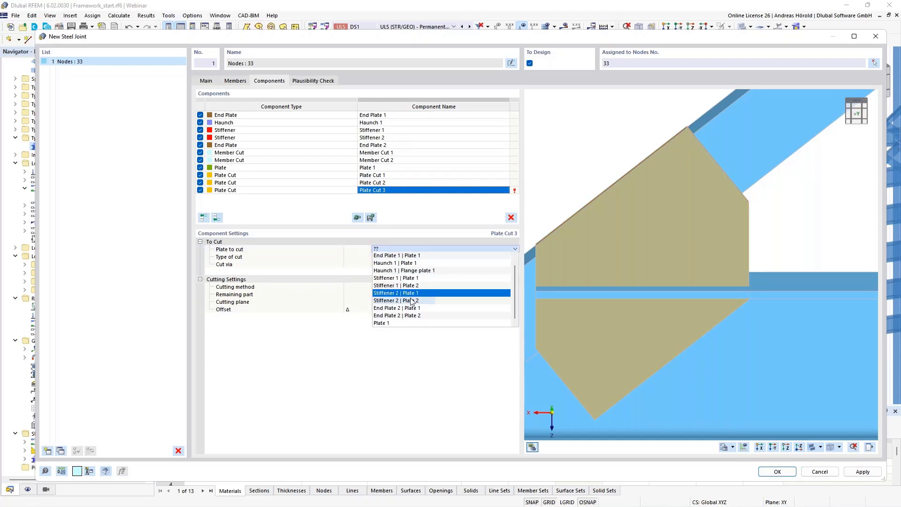
left_click(383, 324)
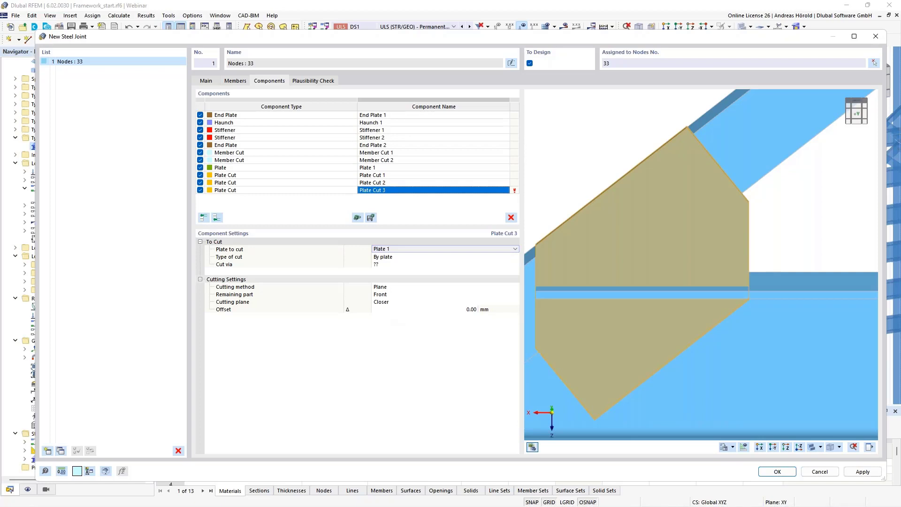
Set Plate Cut 3 to the By member plate type, cutting via Flange 1 of Member 1 and keeping the Rear part.
left_click(386, 258)
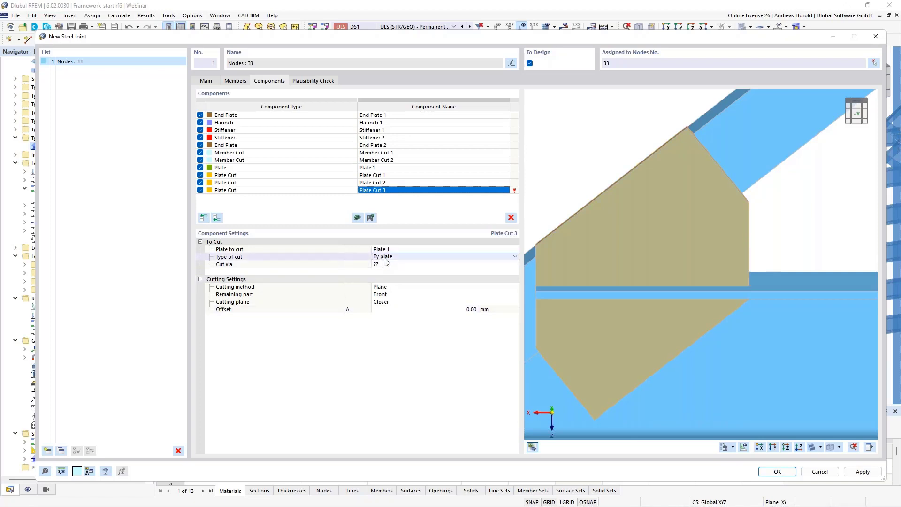
left_click(385, 257)
left_click(391, 275)
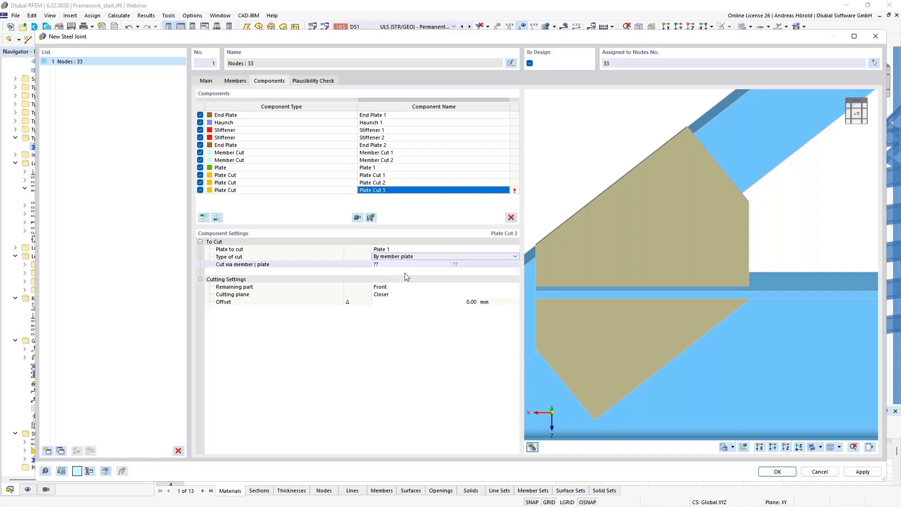
left_click(415, 264)
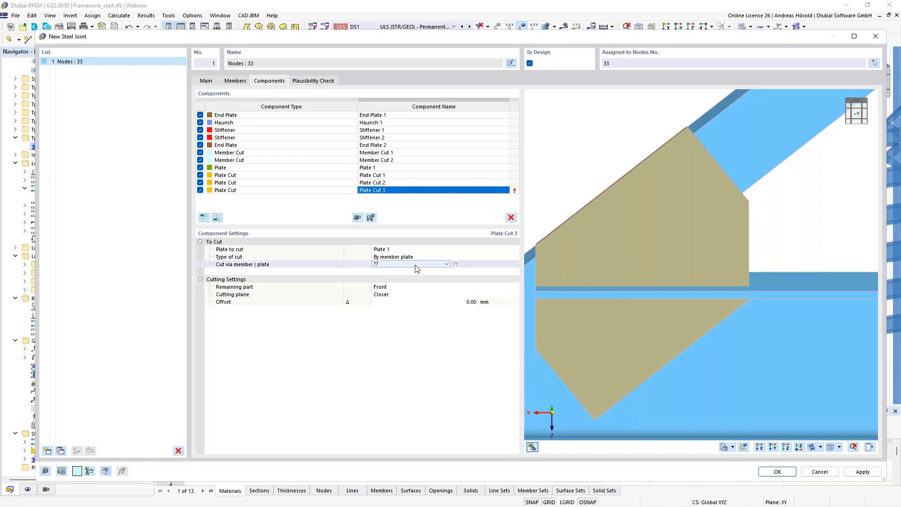
left_click(442, 265)
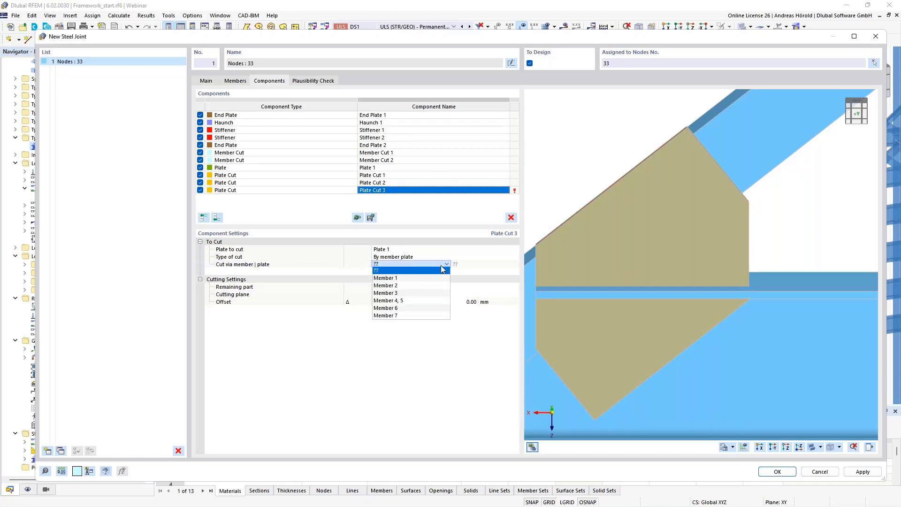
left_click(417, 279)
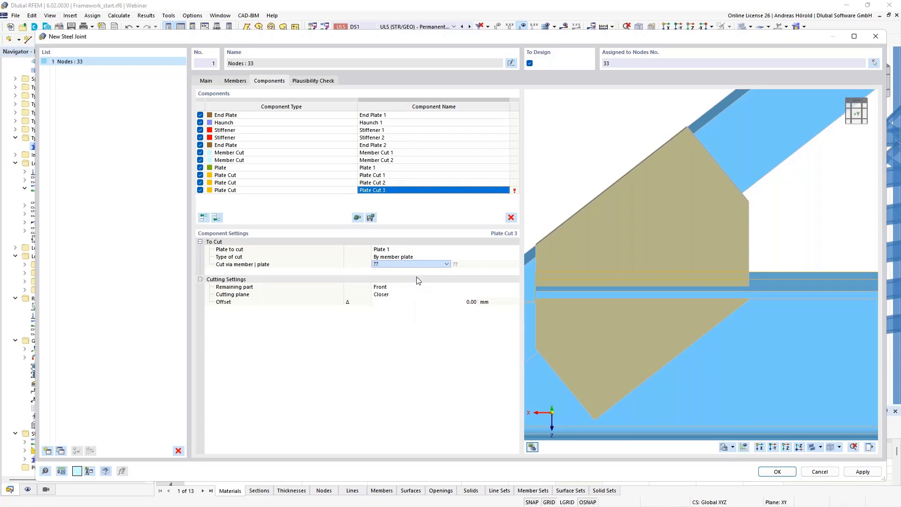
left_click(497, 267)
left_click(515, 265)
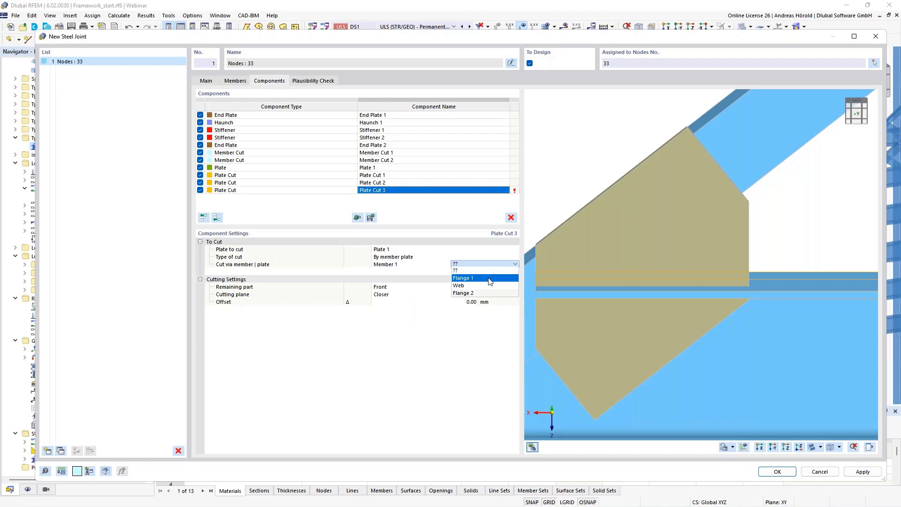
left_click(489, 279)
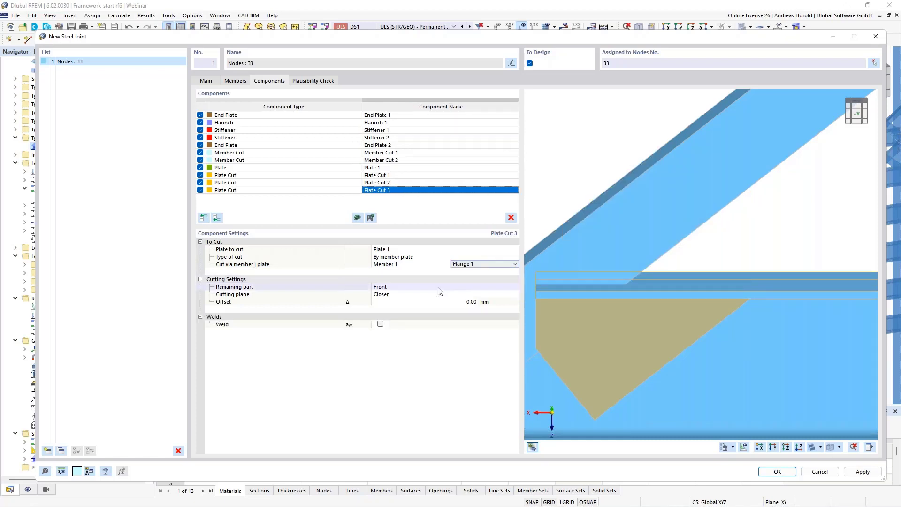
left_click(419, 287)
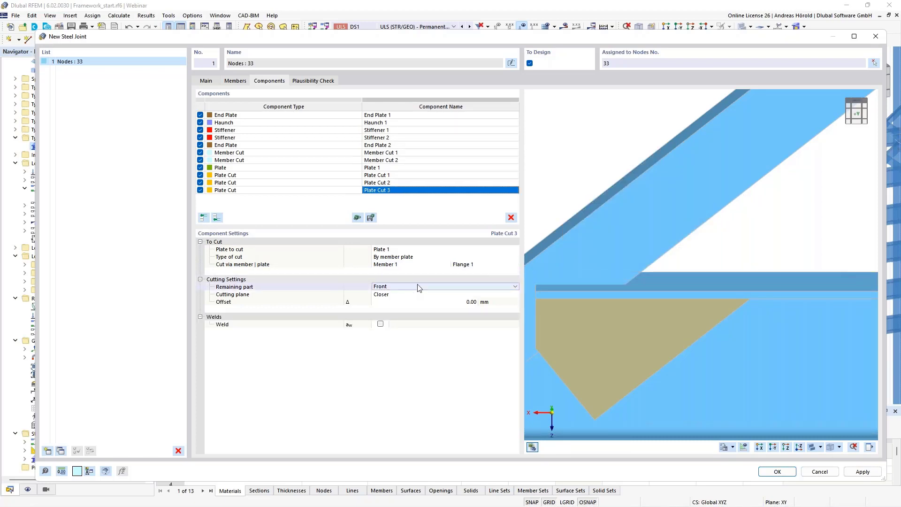
left_click(413, 301)
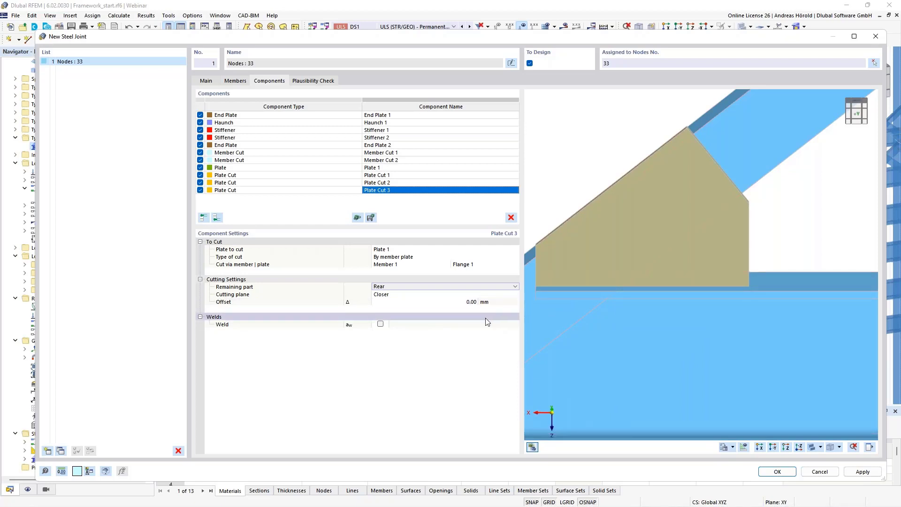
Activate the weld of Plate Cut 3 as a double fillet weld with a thickness of 4 mm.
left_click(380, 324)
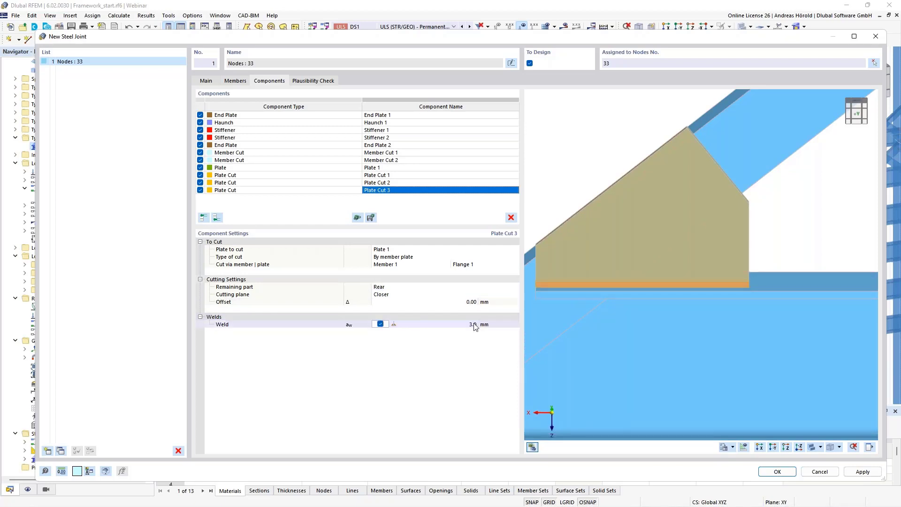
left_click(404, 324)
left_click(410, 325)
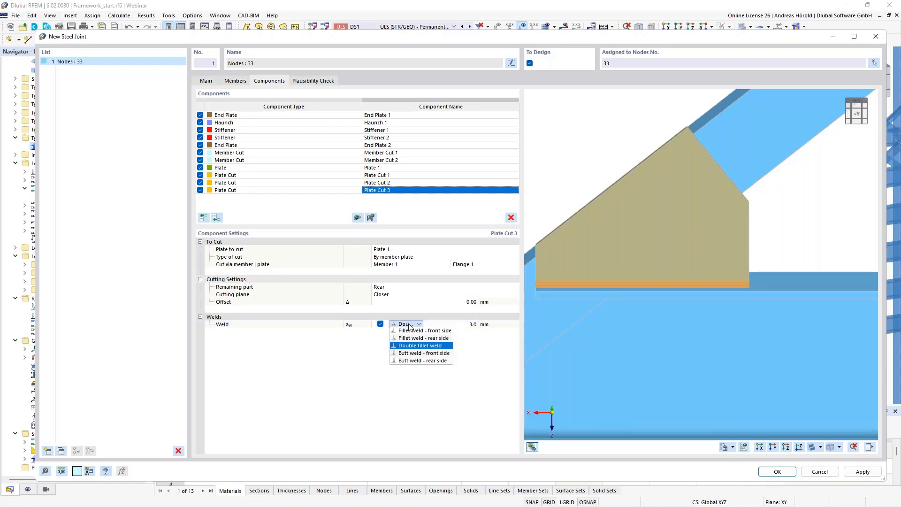
left_click(410, 325)
left_click(470, 324)
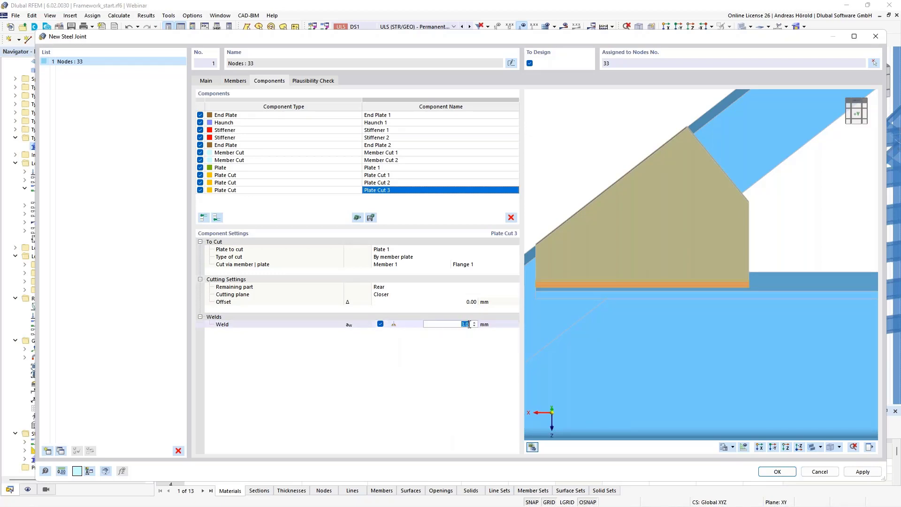
type("4")
key("Return")
Add a Member Cut component after Plate Cut 3 and choose Member 7 as the member to cut.
scroll(694, 287, "down", 4)
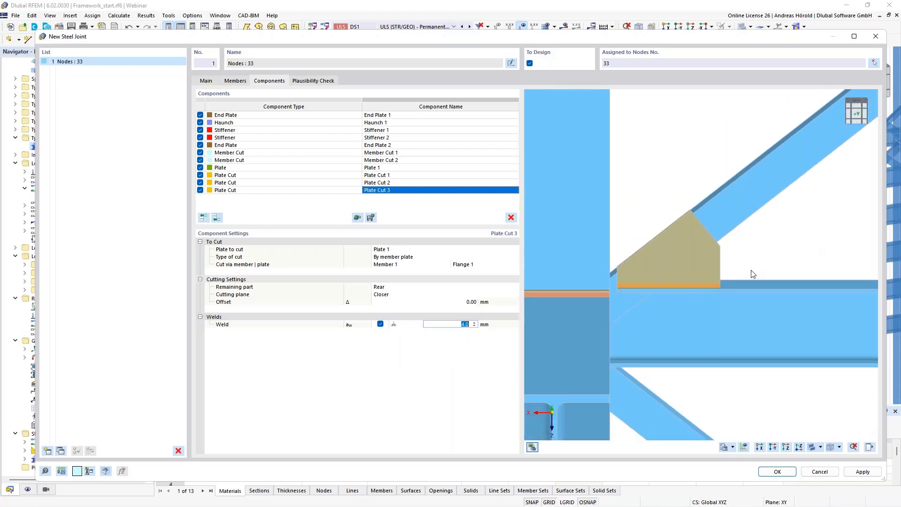
middle_click_drag(857, 299, 747, 306)
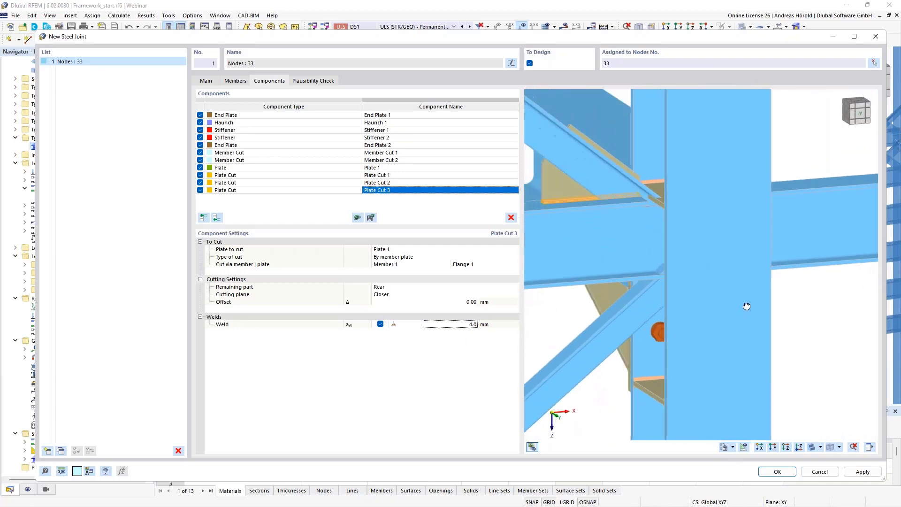
scroll(633, 207, "up", 6)
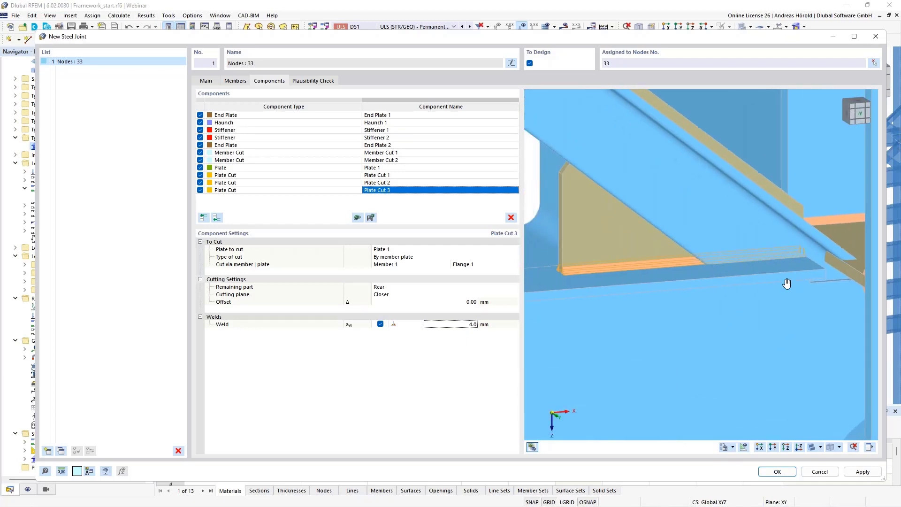
scroll(787, 284, "down", 2)
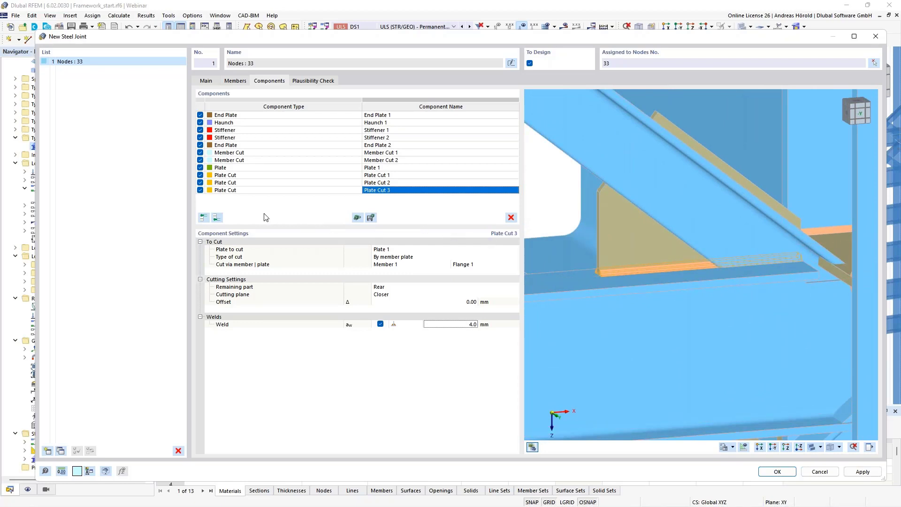
left_click(216, 218)
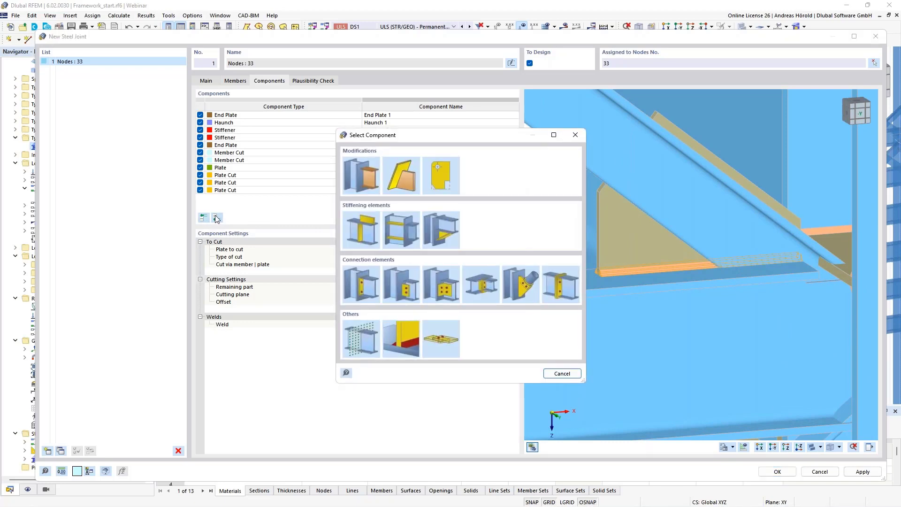
left_click(360, 176)
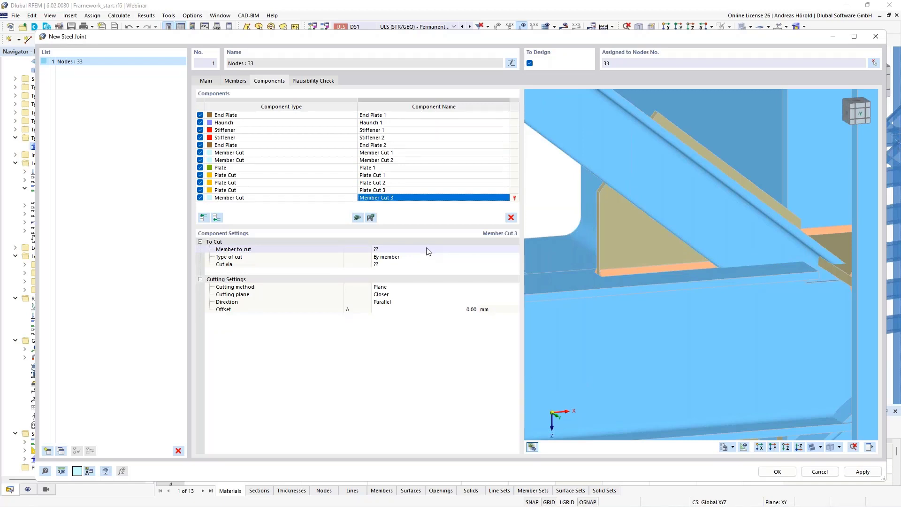
left_click(428, 249)
left_click(427, 250)
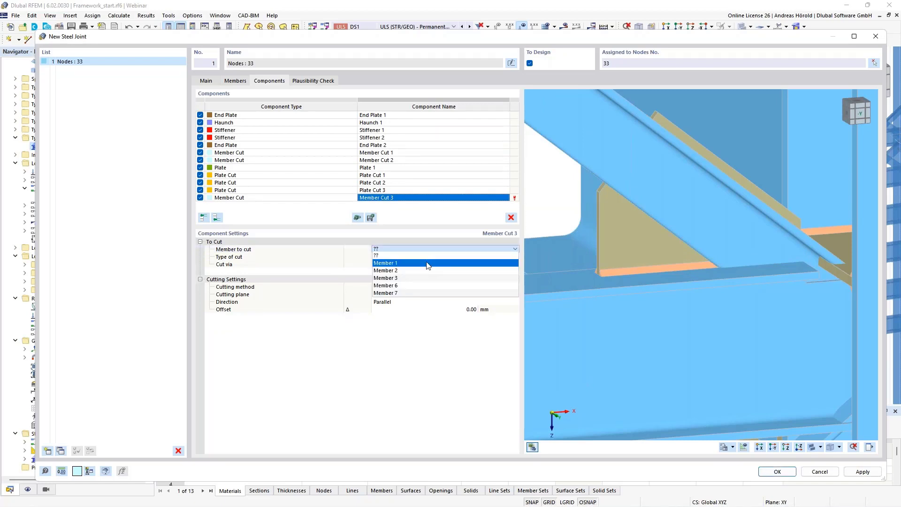
left_click(424, 293)
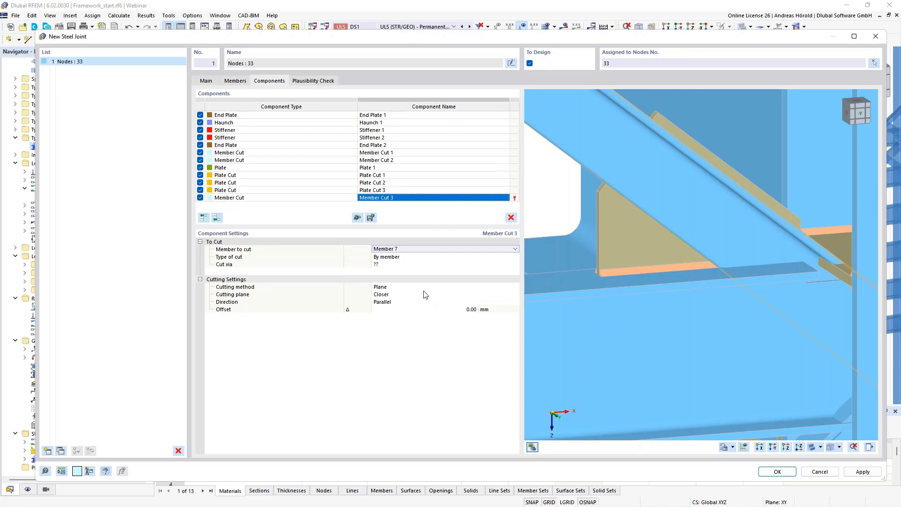
Cut the diagonal via Member 1 in Member Cut 3 and set the cut direction to Perpendicular.
left_click(421, 265)
left_click(422, 264)
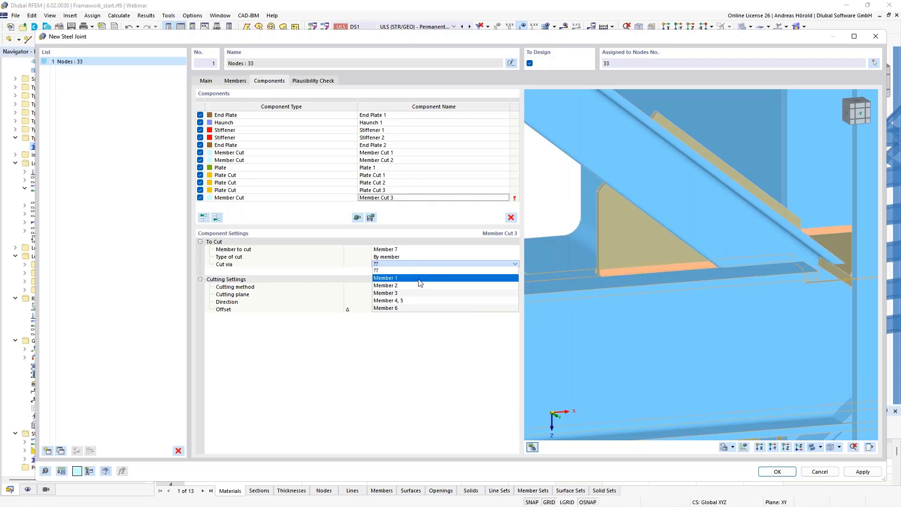
left_click(420, 279)
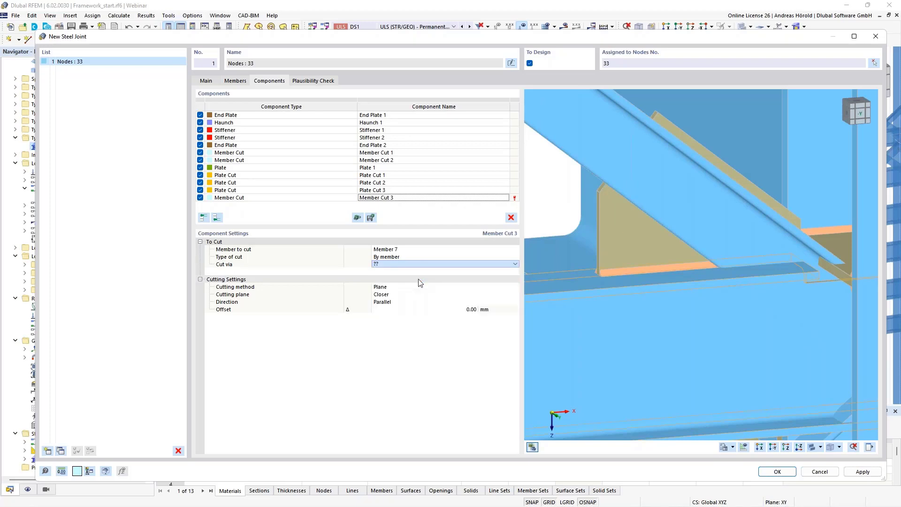
left_click(395, 303)
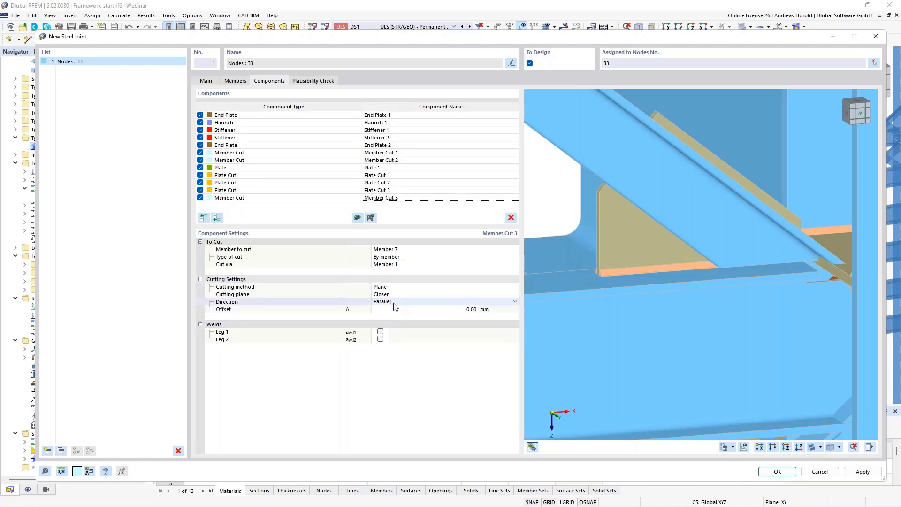
left_click(399, 303)
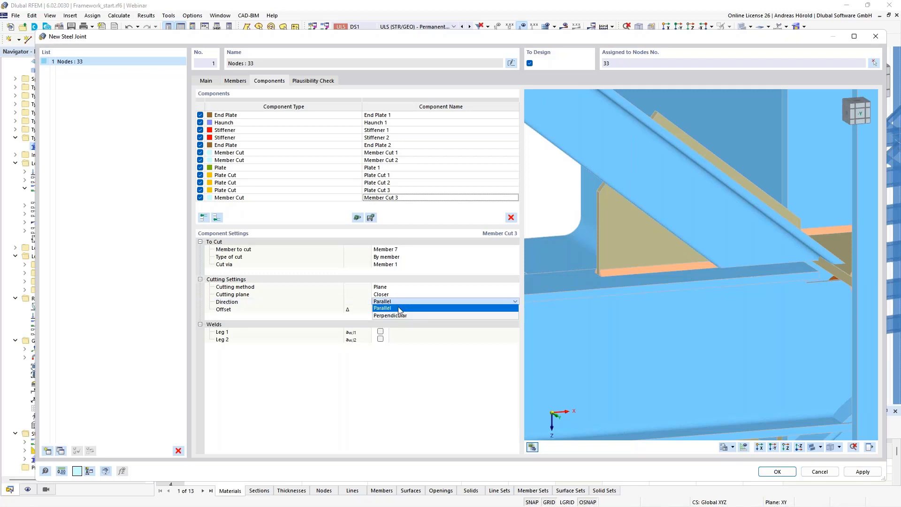
left_click(400, 314)
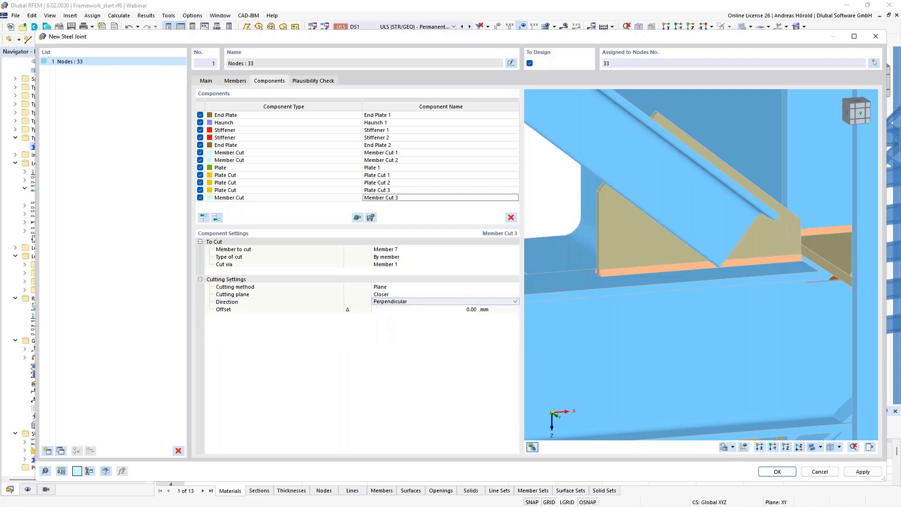
Set the offset of Member Cut 3 to 20 mm to shorten the diagonal above the beam flange.
scroll(775, 312, "up", 6)
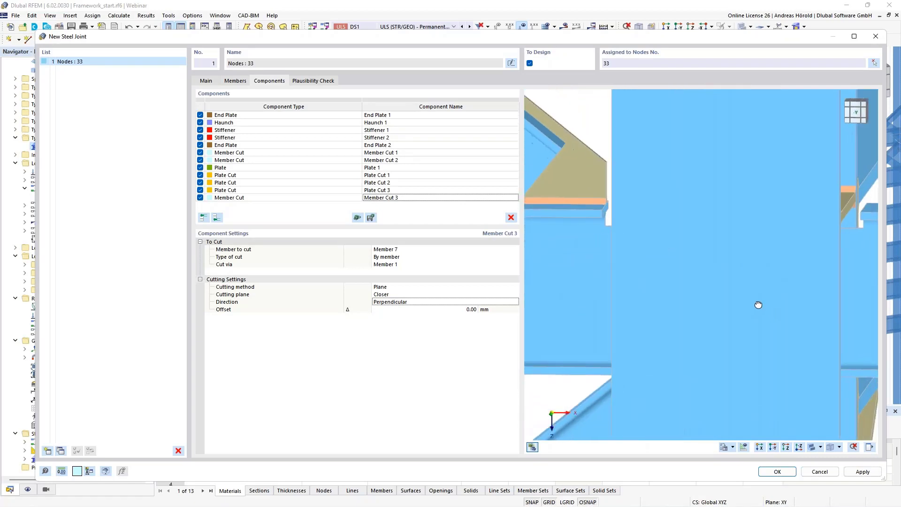
middle_click_drag(576, 157, 718, 283)
scroll(648, 252, "up", 4)
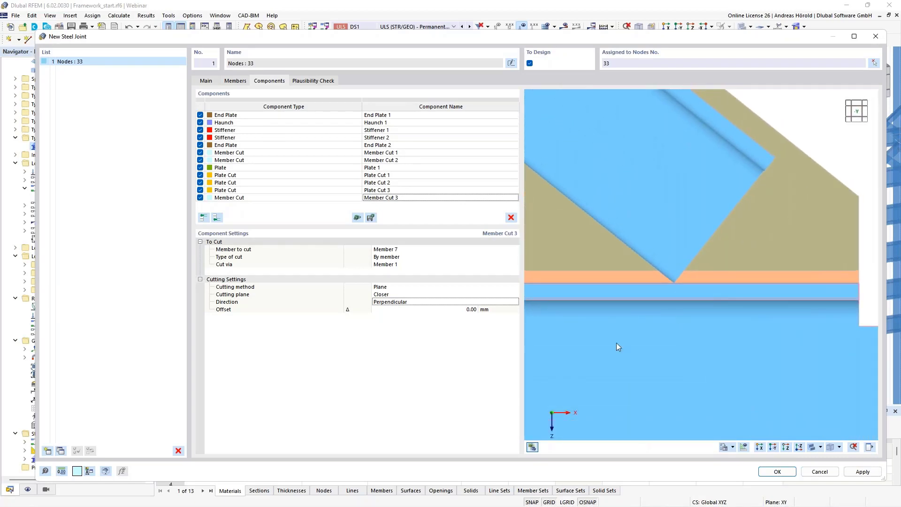
left_click(471, 310)
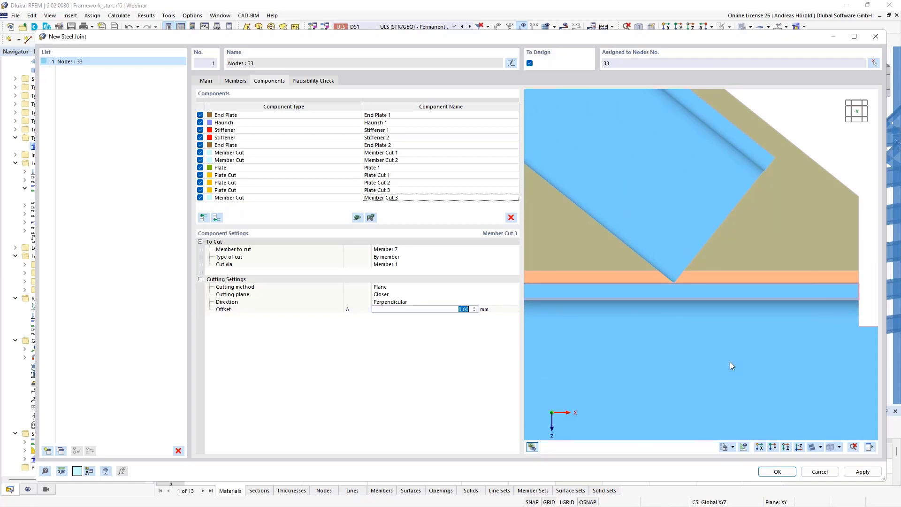
type("20")
key("Return")
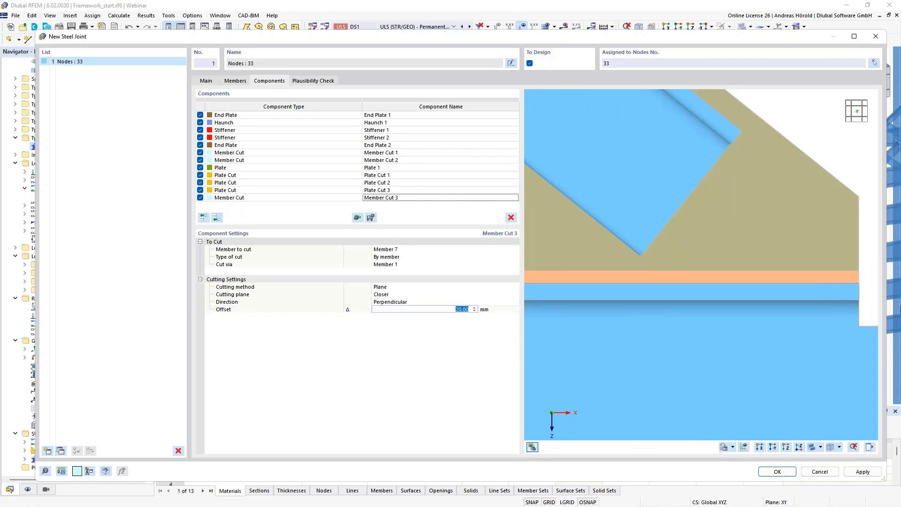
Add a Fasteners component at the end of the component list, after Member Cut 3.
scroll(804, 255, "down", 5)
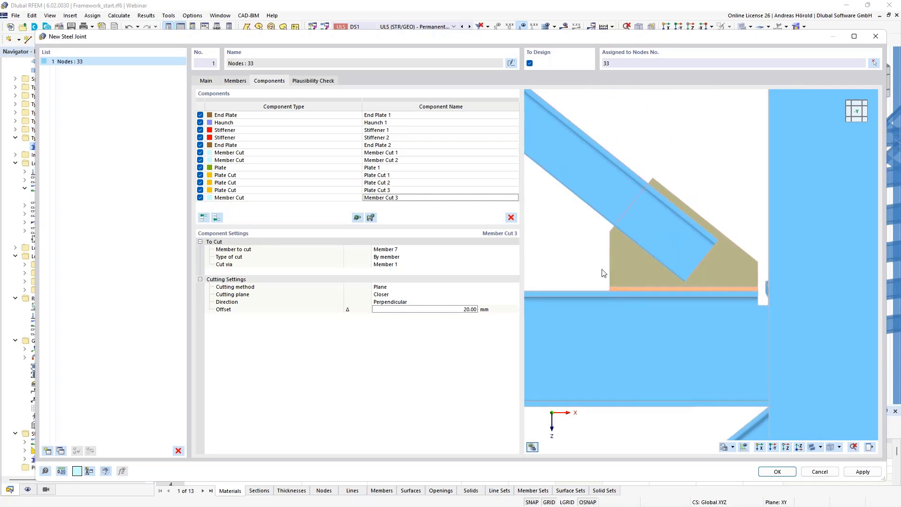
middle_click_drag(590, 267, 608, 280, "ctrl")
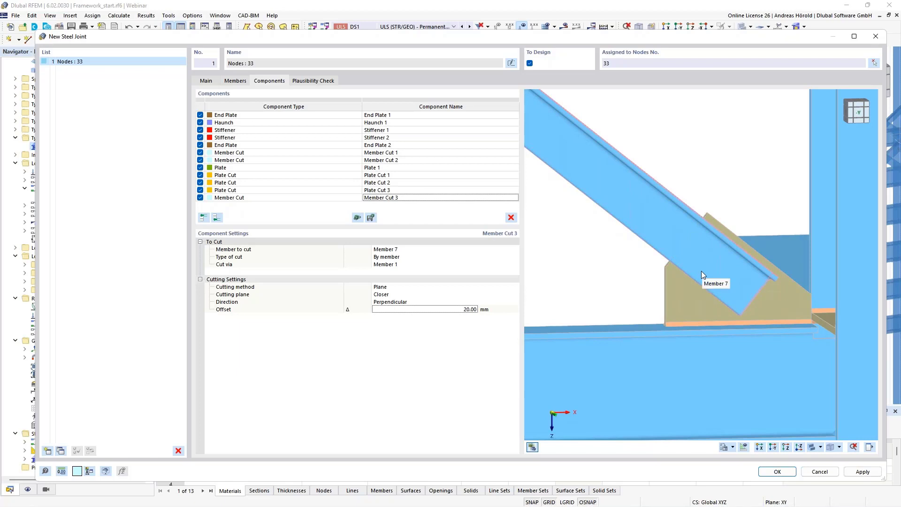
left_click(217, 218)
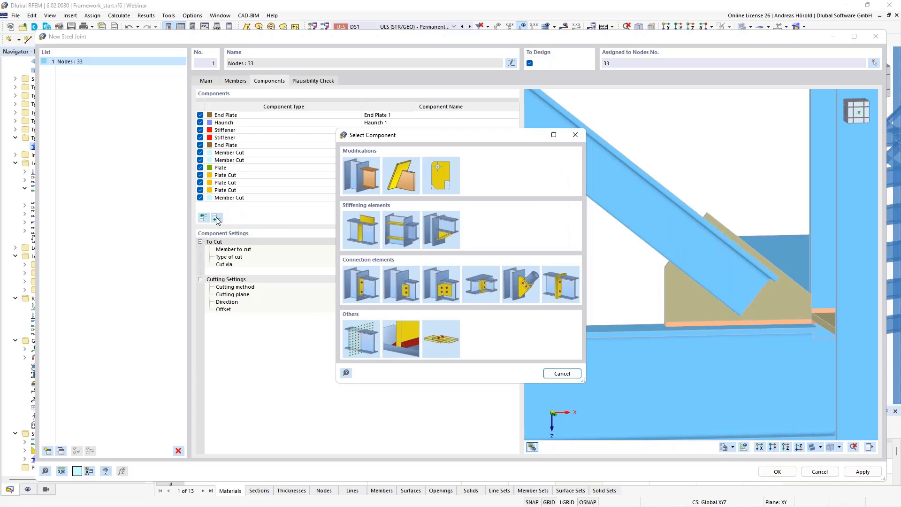
left_click(436, 331)
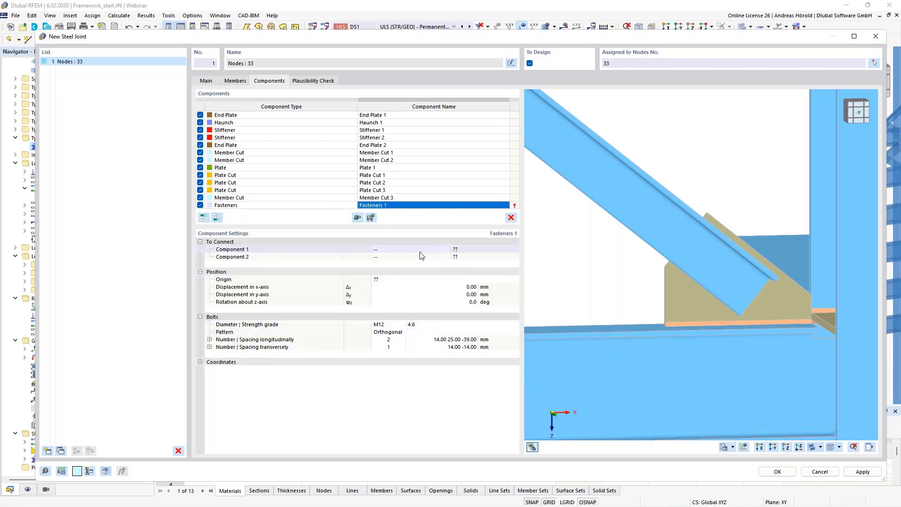
Define Component 1 of Fasteners 1 as the member plate Member 7 | Leg 1.
left_click(421, 252)
left_click(438, 249)
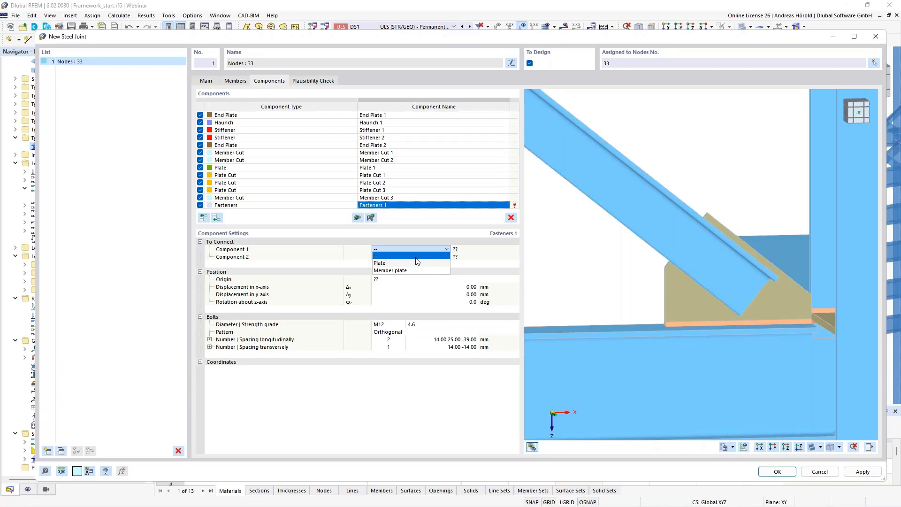
left_click(414, 271)
left_click(475, 250)
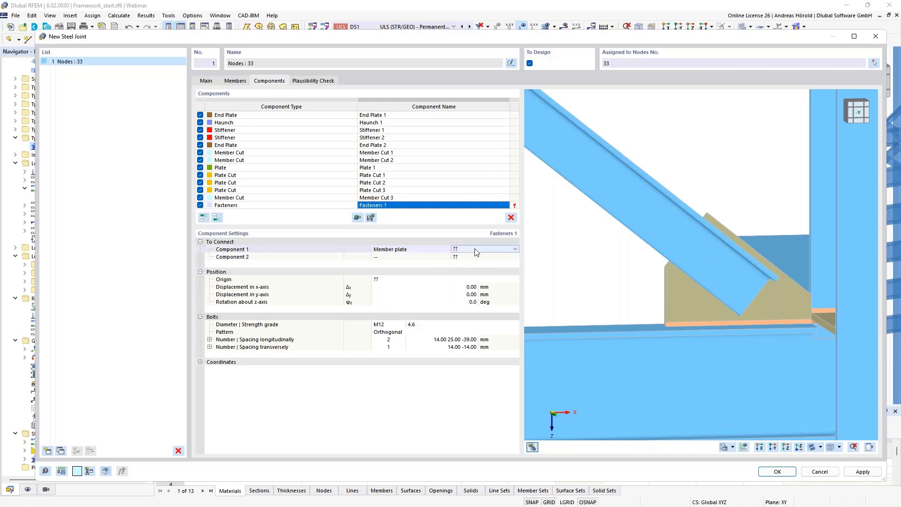
left_click(478, 249)
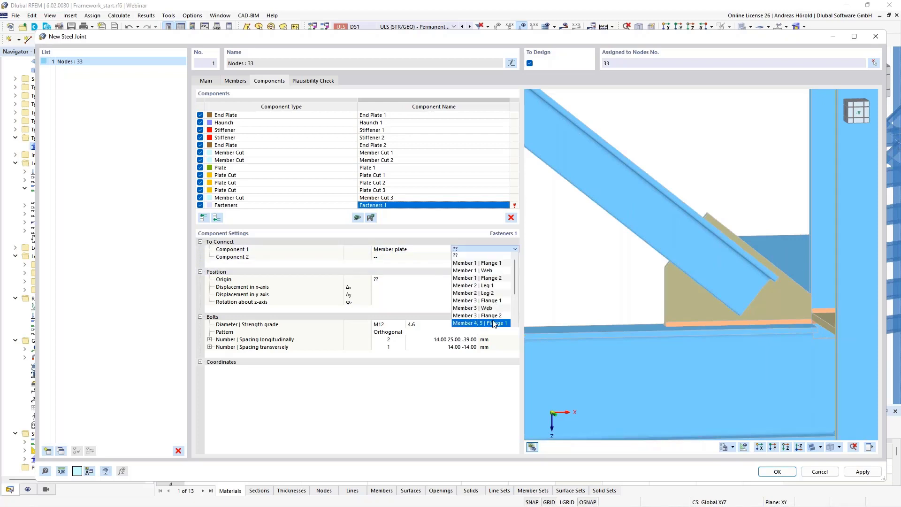
scroll(484, 305, "down", 3)
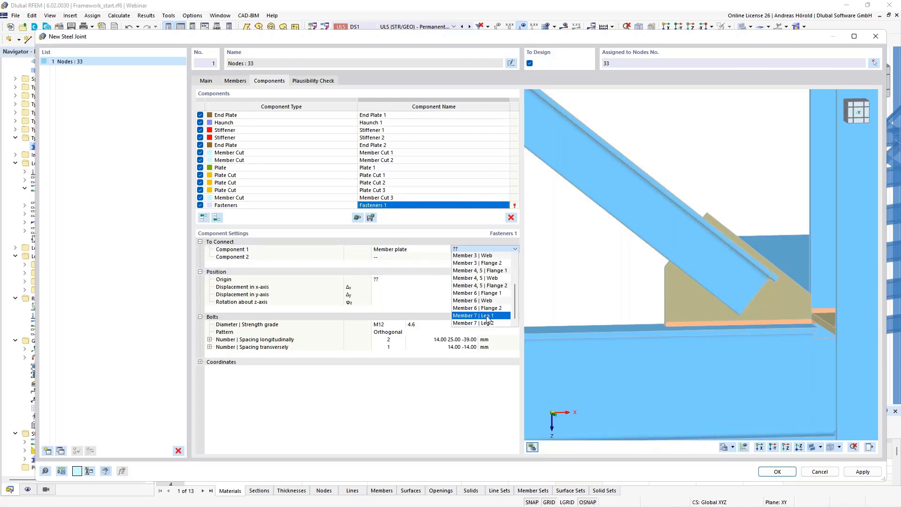
left_click(488, 316)
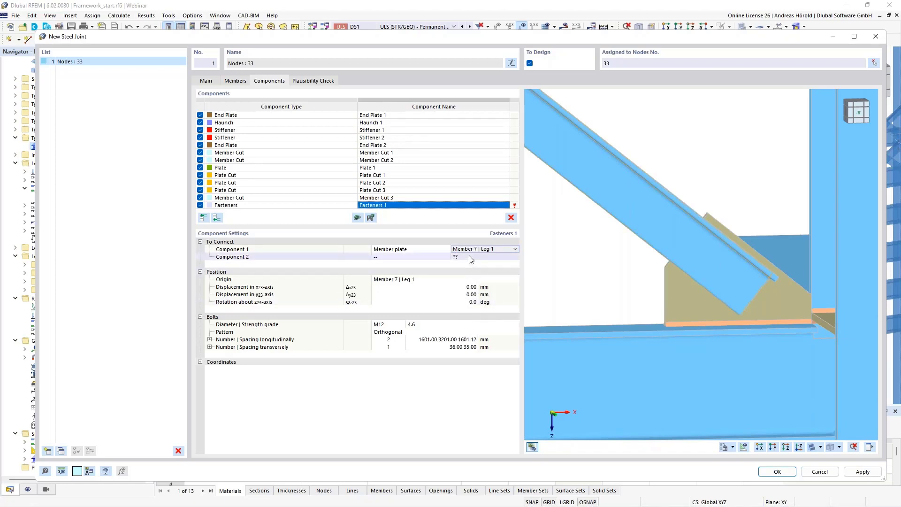
Define Component 2 of Fasteners 1 as a plate and assign Plate 1 to it.
left_click(403, 258)
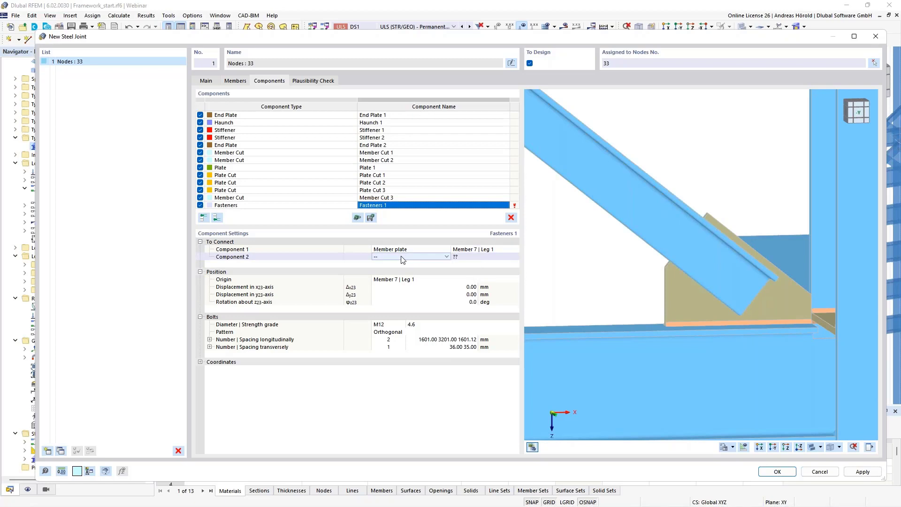
left_click(446, 257)
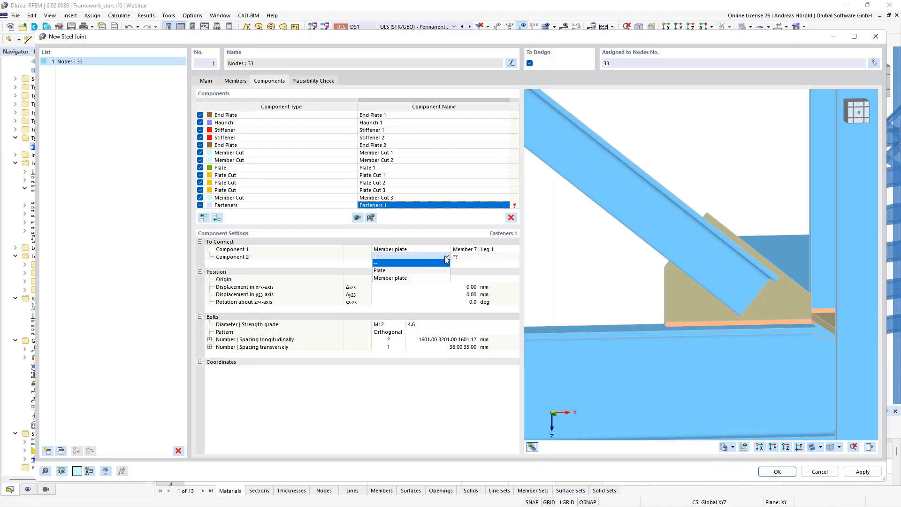
left_click(414, 271)
left_click(491, 257)
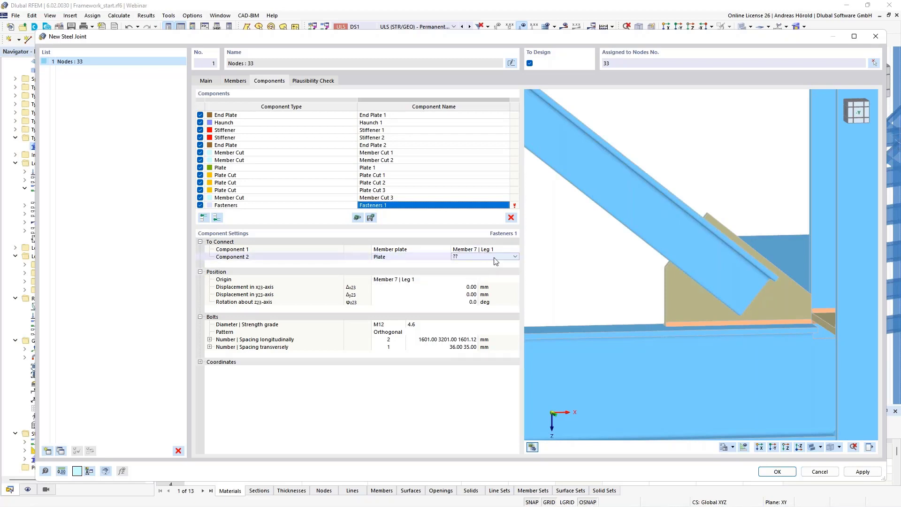
left_click(516, 257)
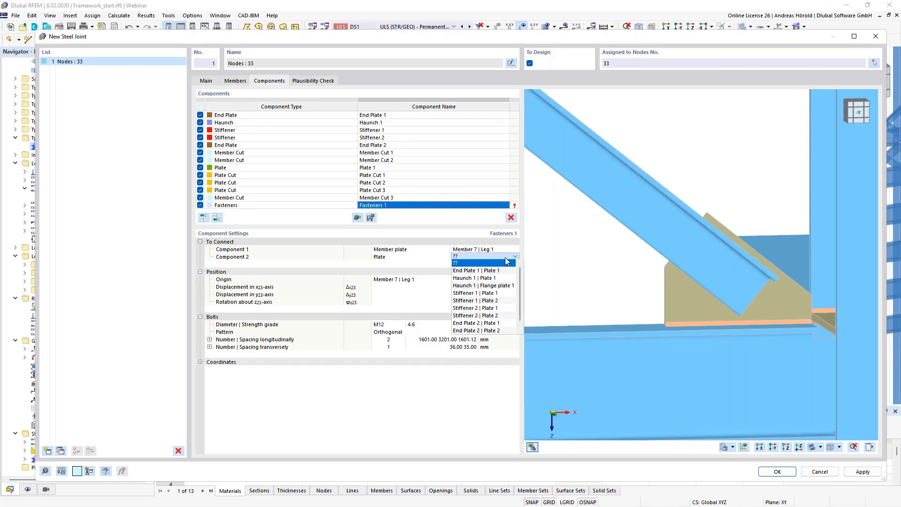
scroll(498, 271, "down", 1)
left_click(474, 331)
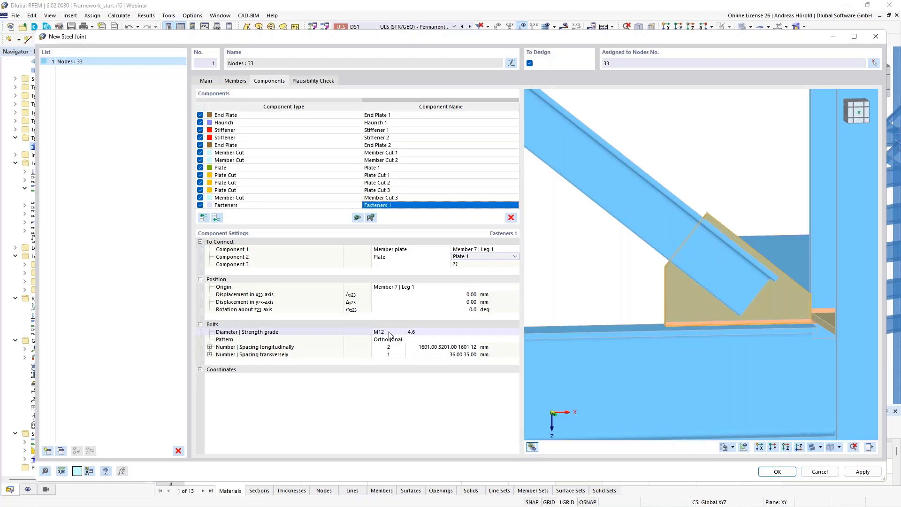
Set the bolts of Fasteners 1 to strength grade 8.8 and their longitudinal spacing to 300 and 40 mm.
left_click(424, 332)
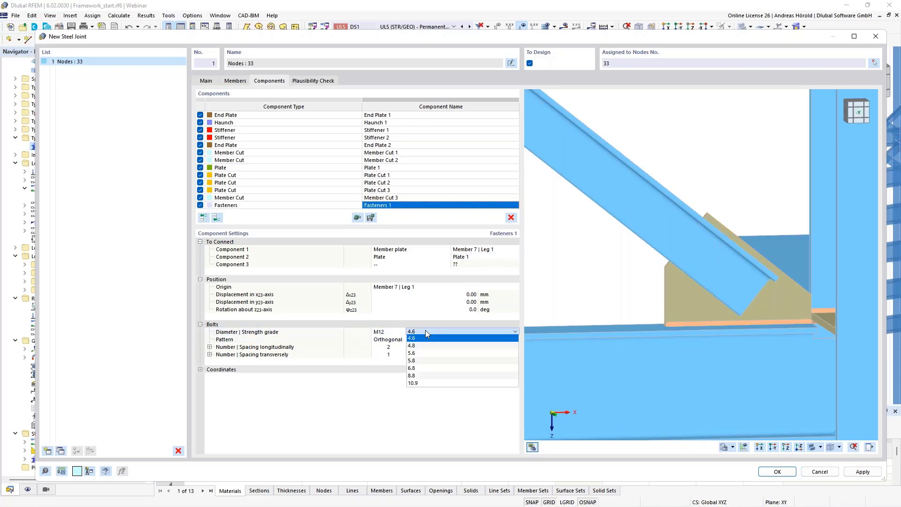
left_click(441, 376)
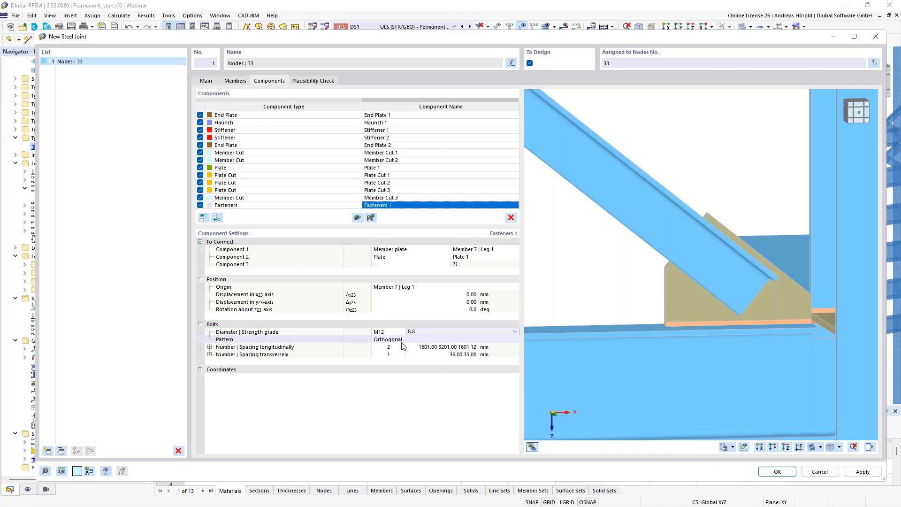
left_click(446, 347)
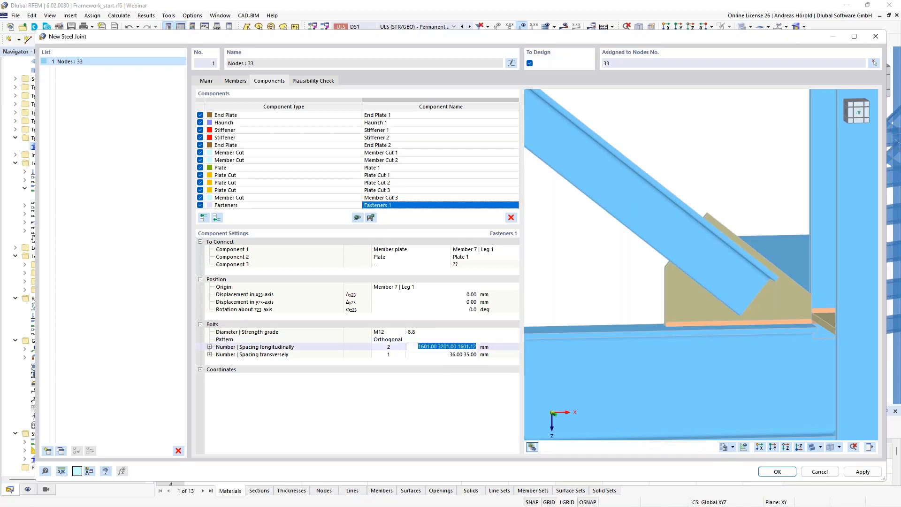
scroll(843, 365, "down", 3)
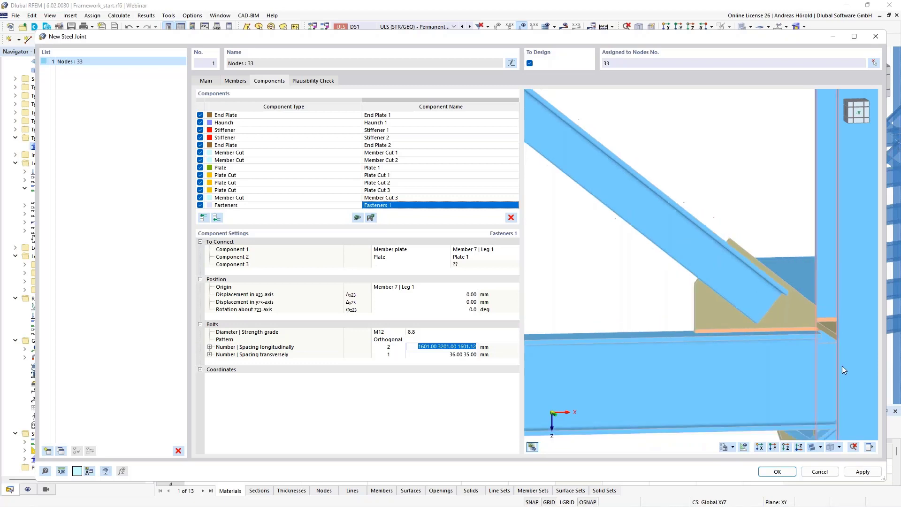
middle_click_drag(842, 365, 680, 285)
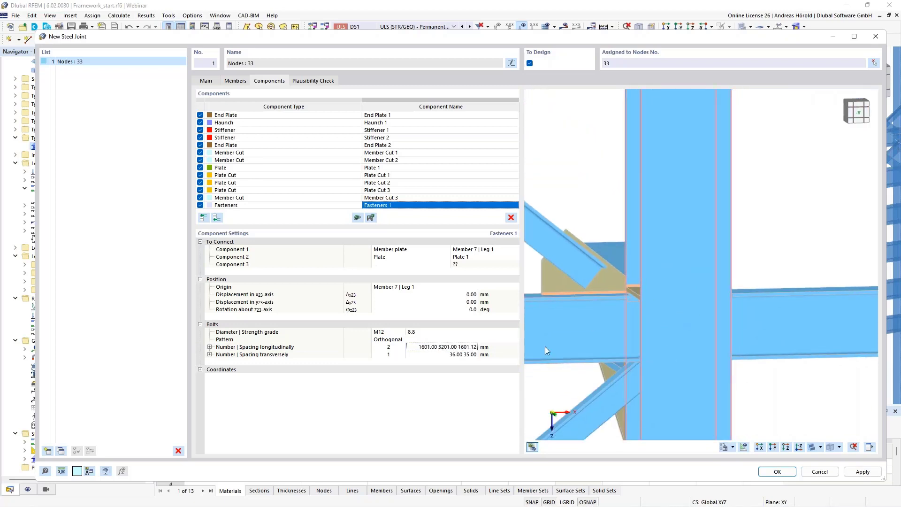
middle_click_drag(555, 354, 754, 365)
scroll(754, 365, "up", 1)
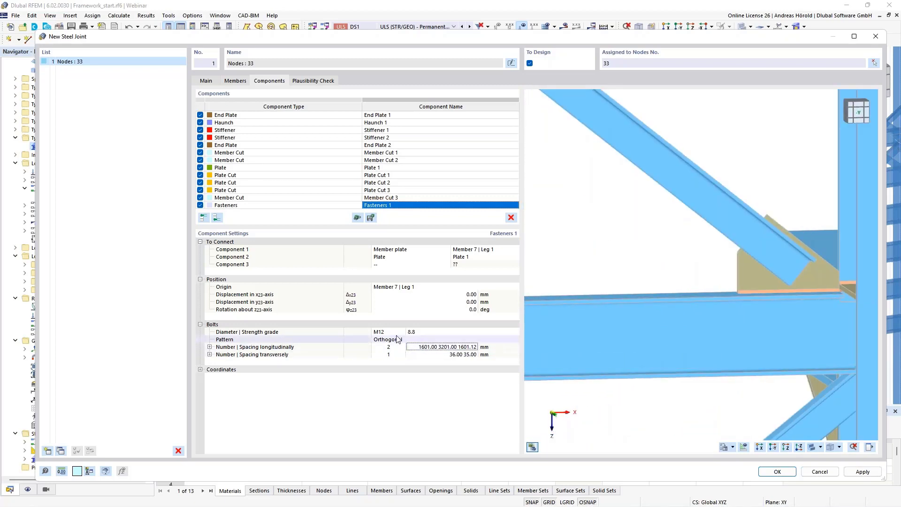
left_click(416, 347)
type("300")
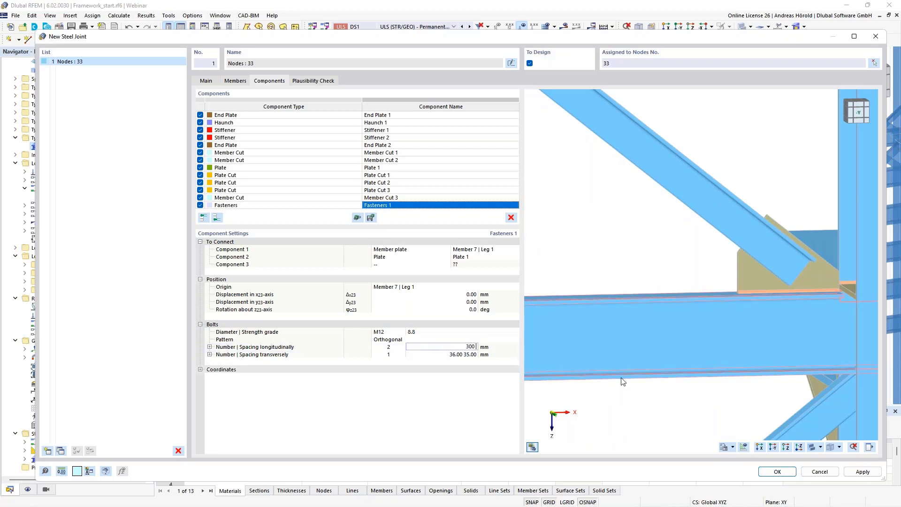
type(" 40")
key("Tab")
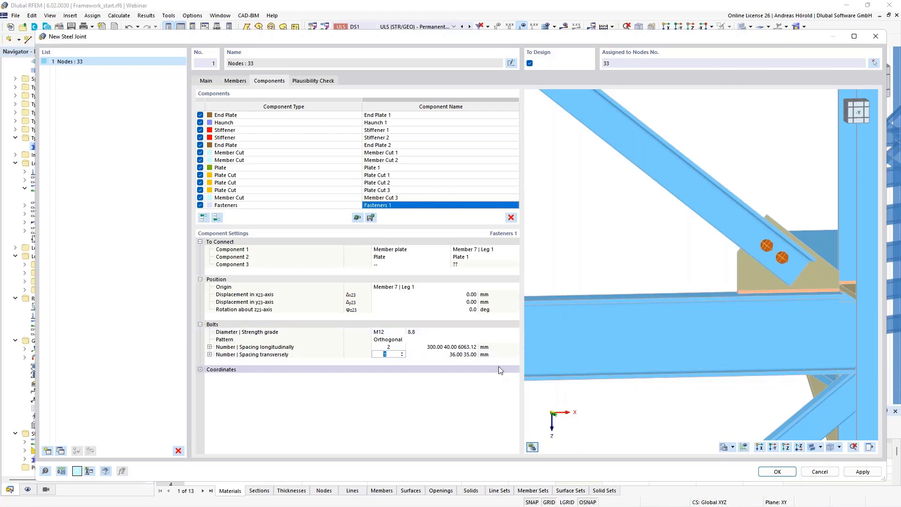
Copy the components from Plate 1 through Fasteners 1 to the end of the component list.
middle_click_drag(785, 316, 782, 339, "ctrl")
scroll(781, 339, "down", 2)
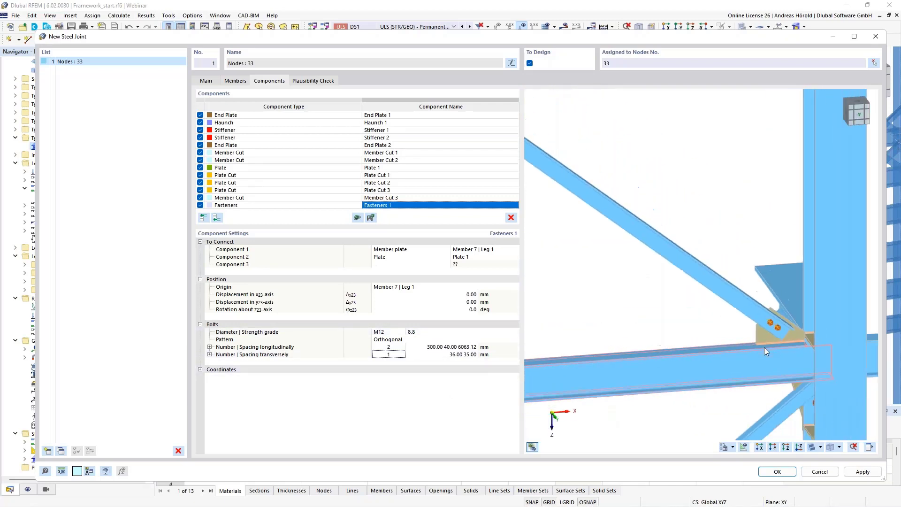
middle_click_drag(611, 358, 767, 302, "ctrl")
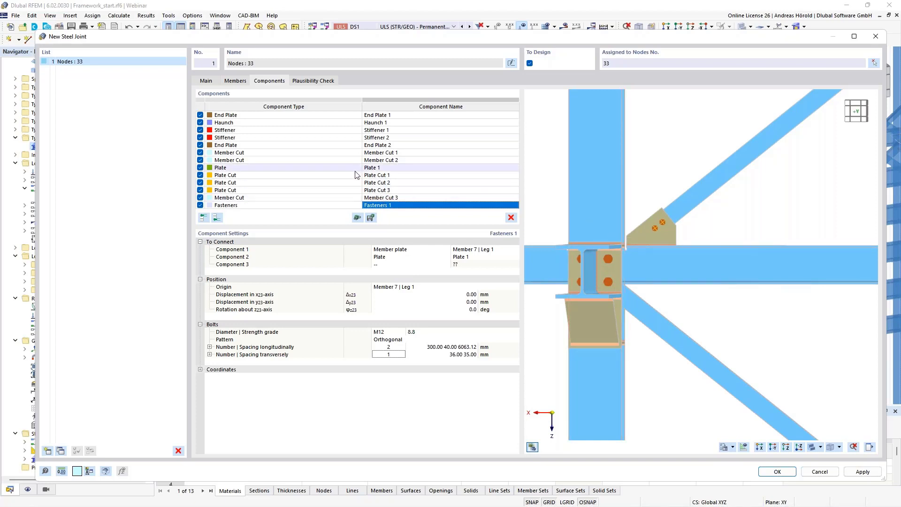
left_click(292, 170)
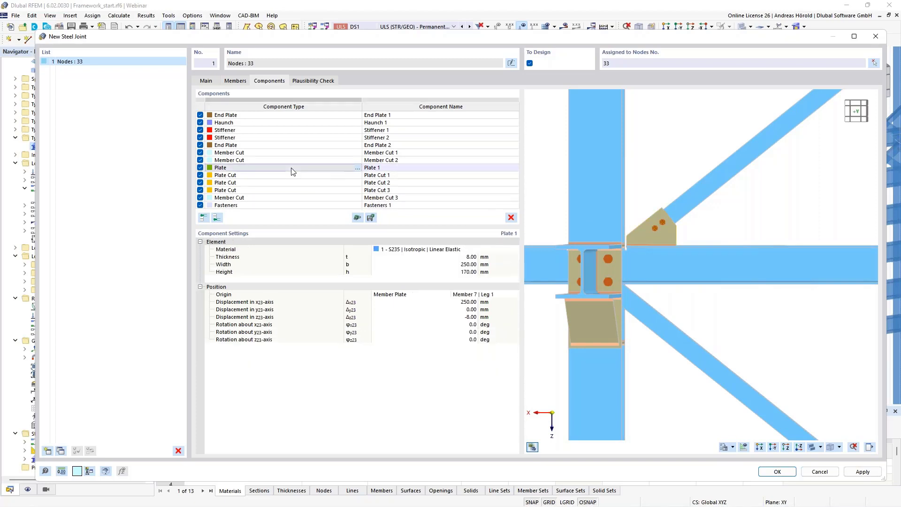
left_click(294, 207, "shift")
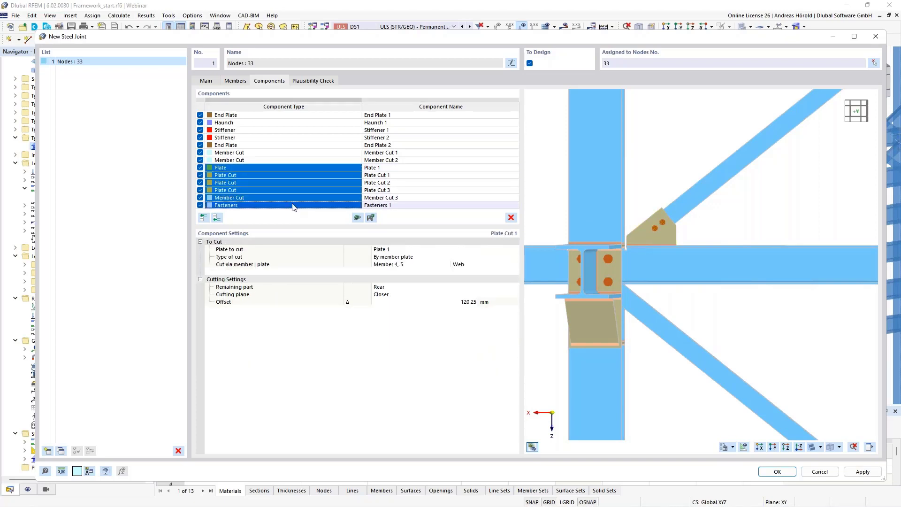
right_click(335, 183)
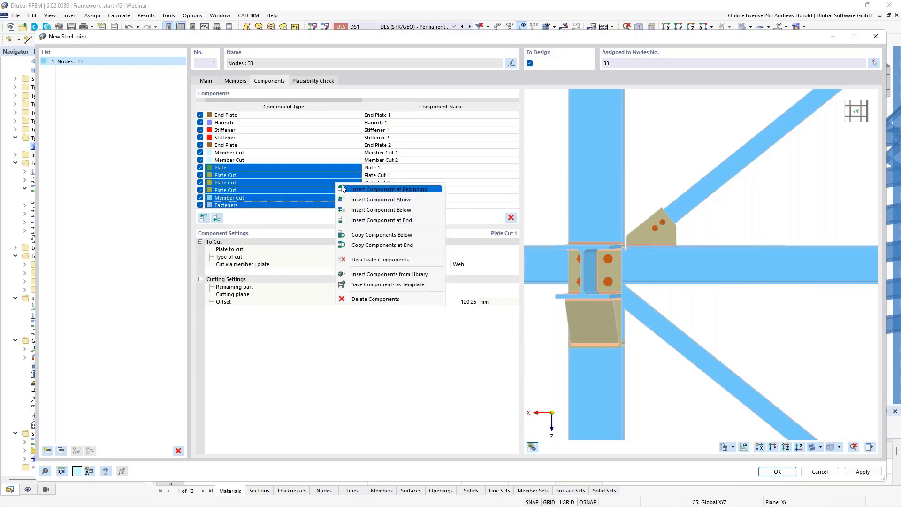
left_click(405, 245)
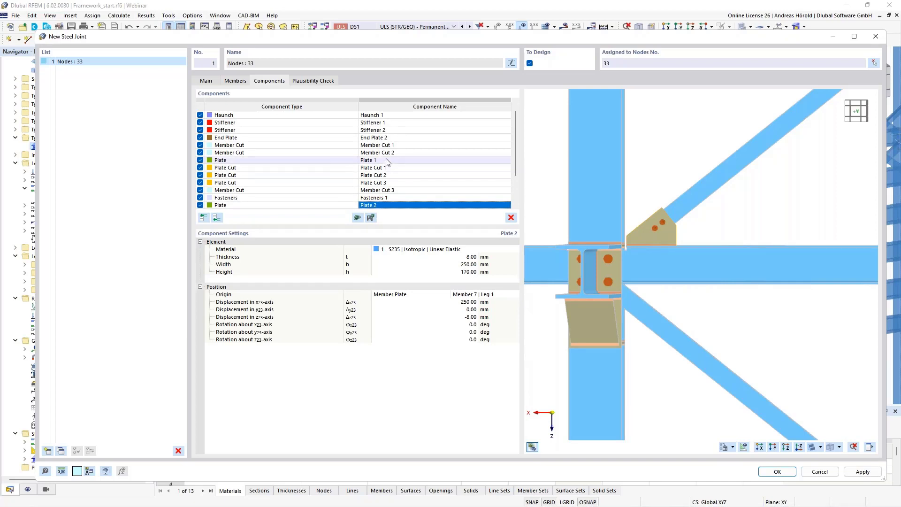
Set the height of the copied plate, Plate 2, to 200 mm.
scroll(404, 181, "down", 2)
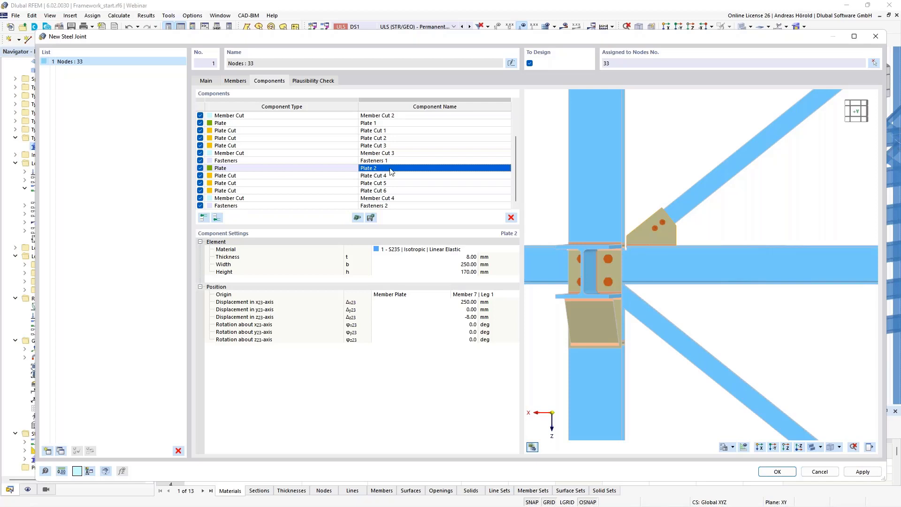
left_click(395, 170)
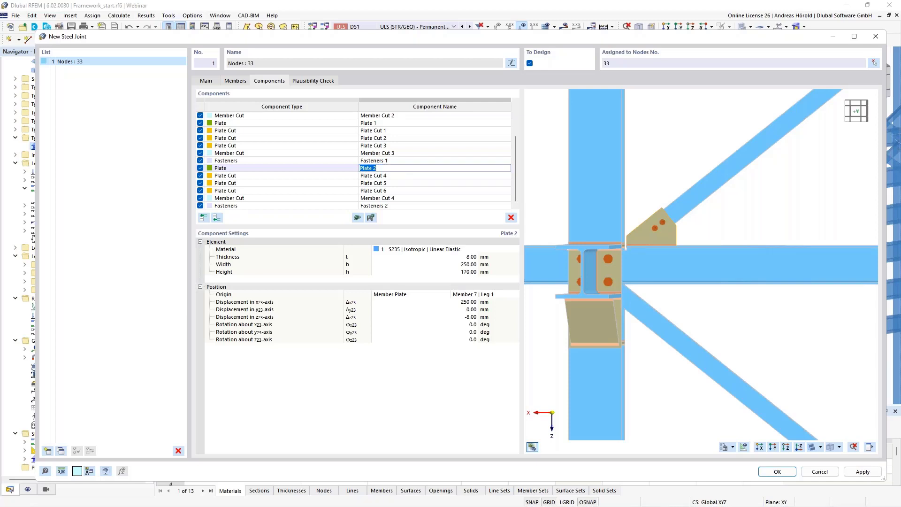
left_click(396, 169)
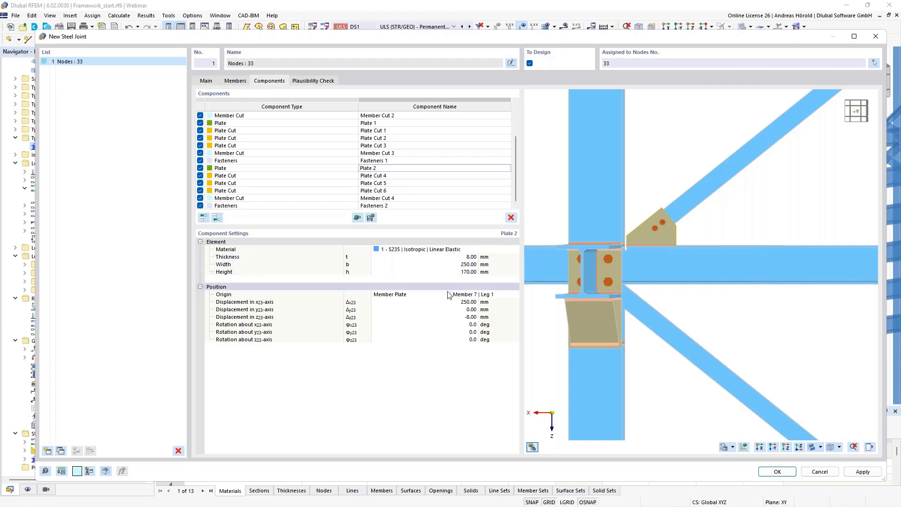
left_click(422, 272)
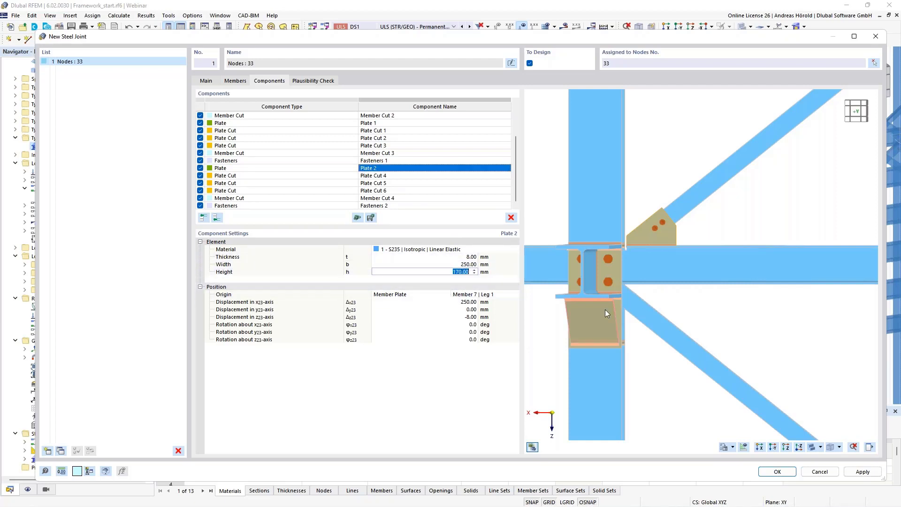
type("200")
key("Tab")
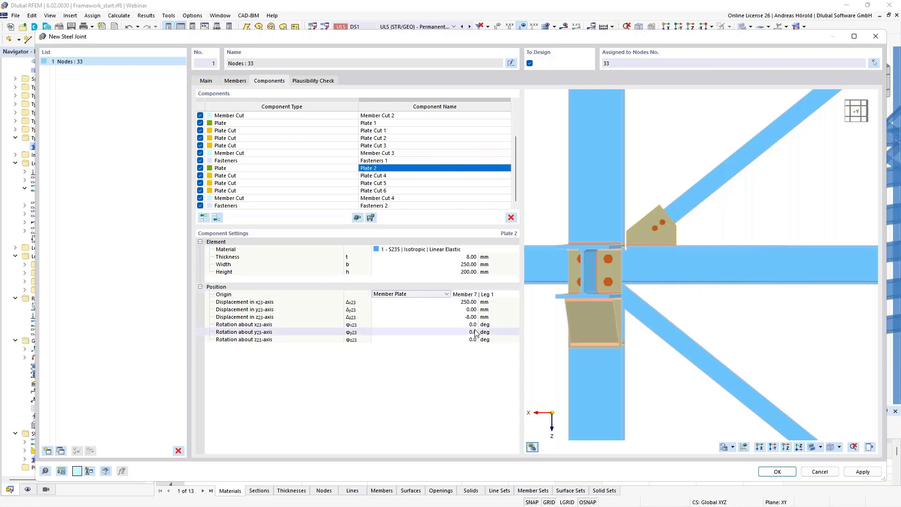
Set the origin of Plate 2 to the member plate Member 2 | Leg 1.
left_click(482, 296)
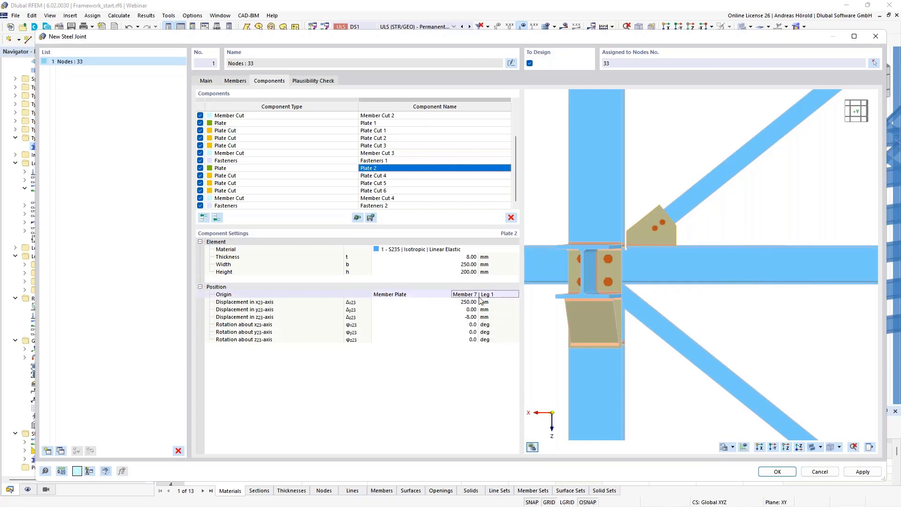
left_click(515, 294)
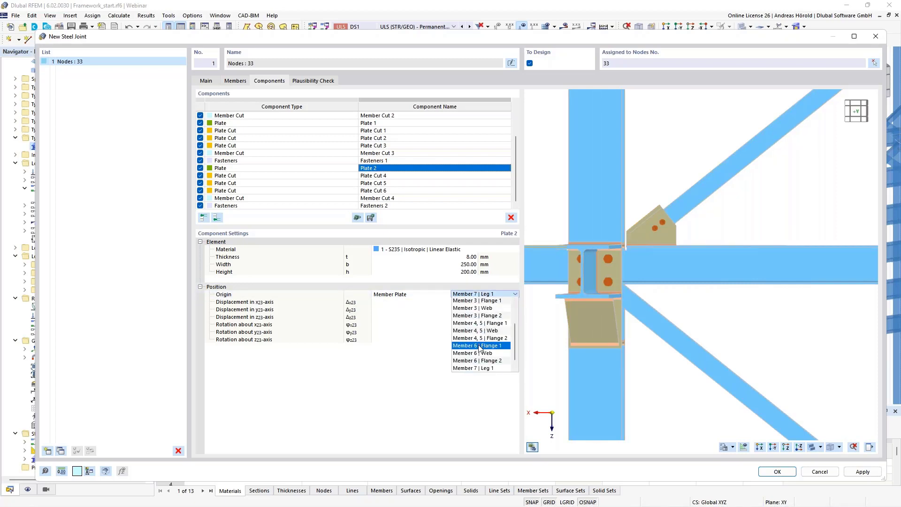
scroll(482, 338, "up", 2)
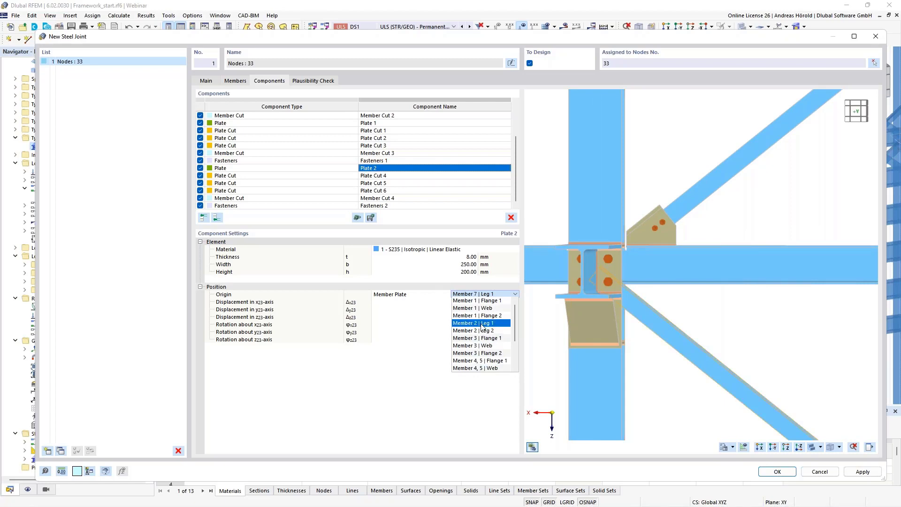
left_click(482, 323)
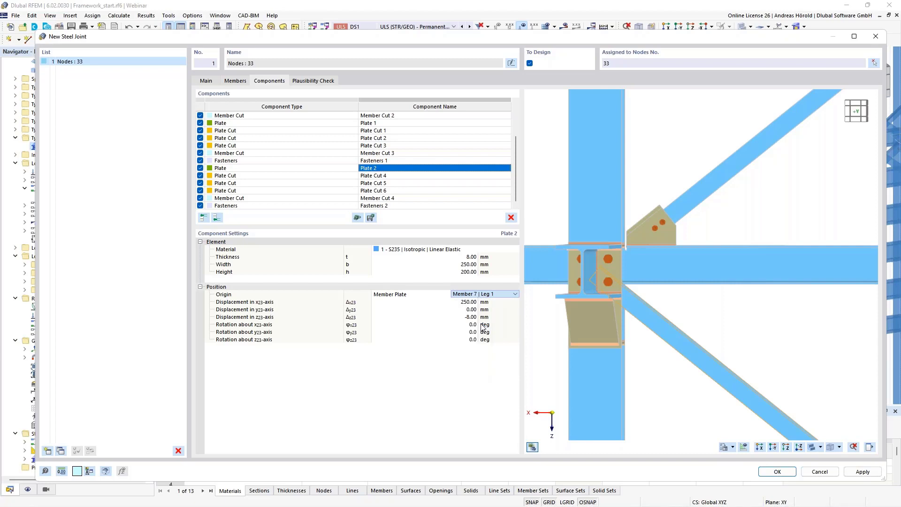
Displace Plate 2 by 180 mm along its x-axis and 90 mm along its y-axis.
left_click(469, 303)
type("180")
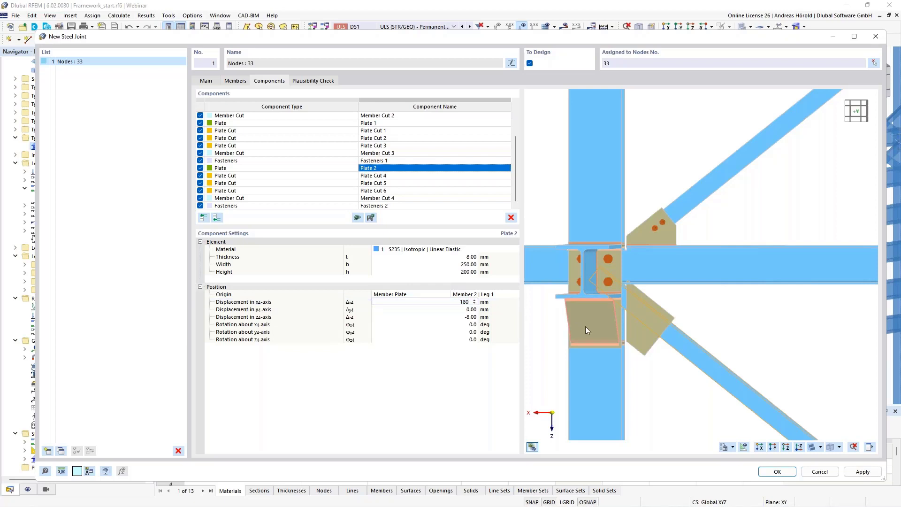
key("Tab")
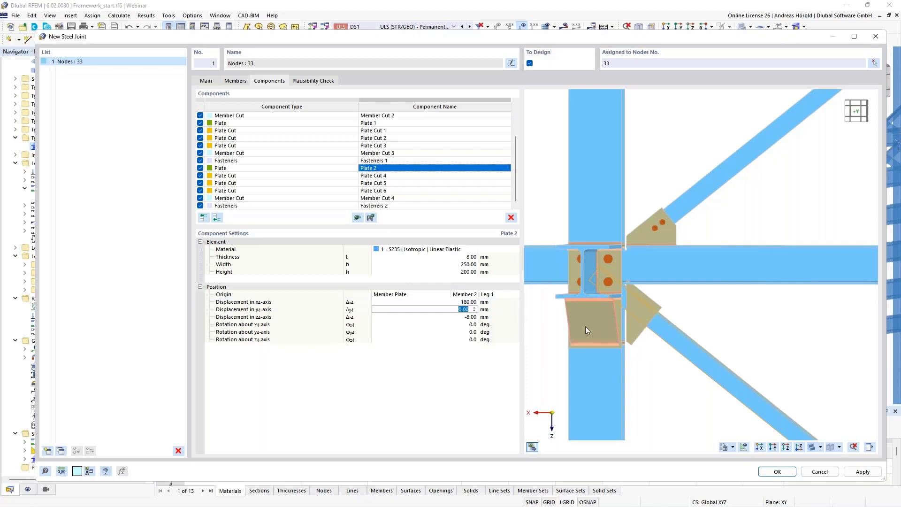
type("90")
key("Tab")
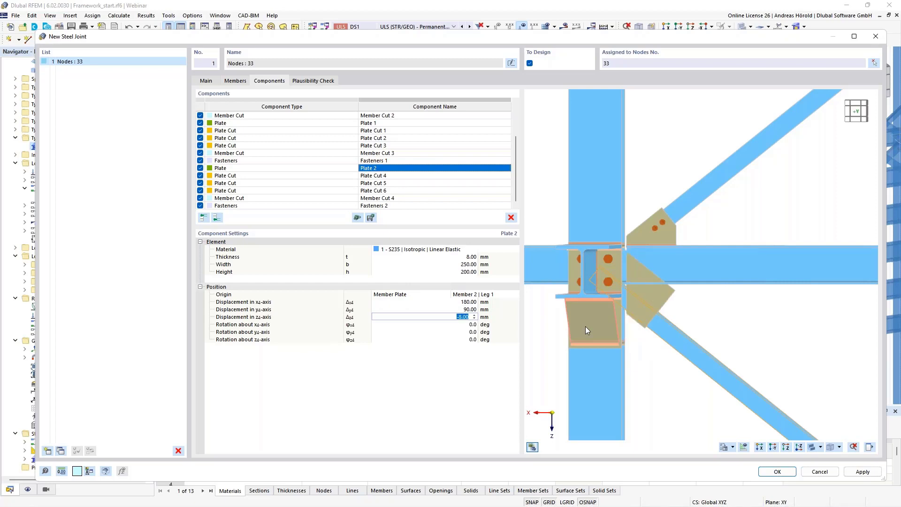
scroll(695, 324, "up", 3)
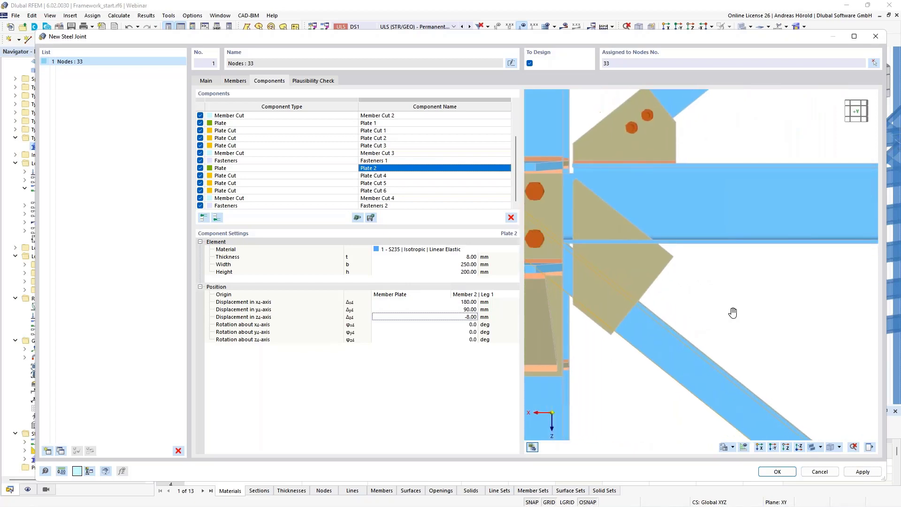
middle_click_drag(733, 313, 775, 315)
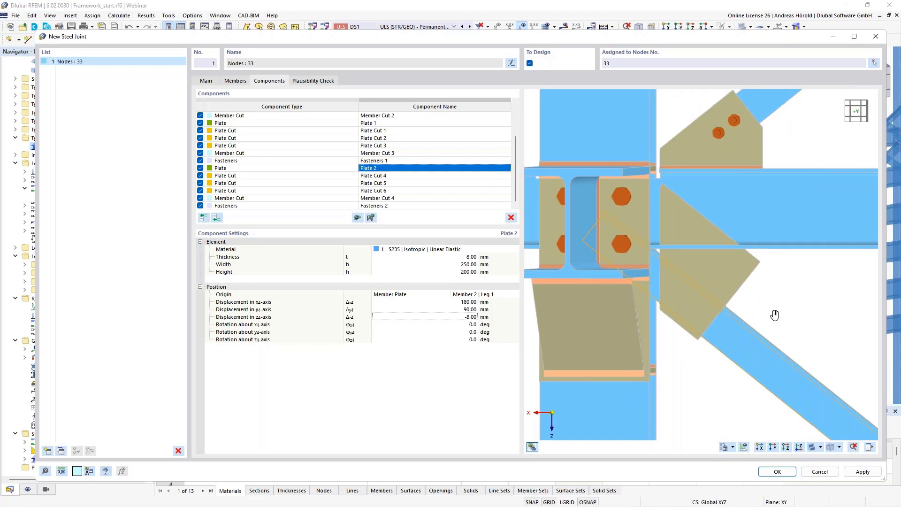
Set the offset of Plate Cut 4 to 45 mm and check the trimmed plate edge beside the column.
left_click(426, 175)
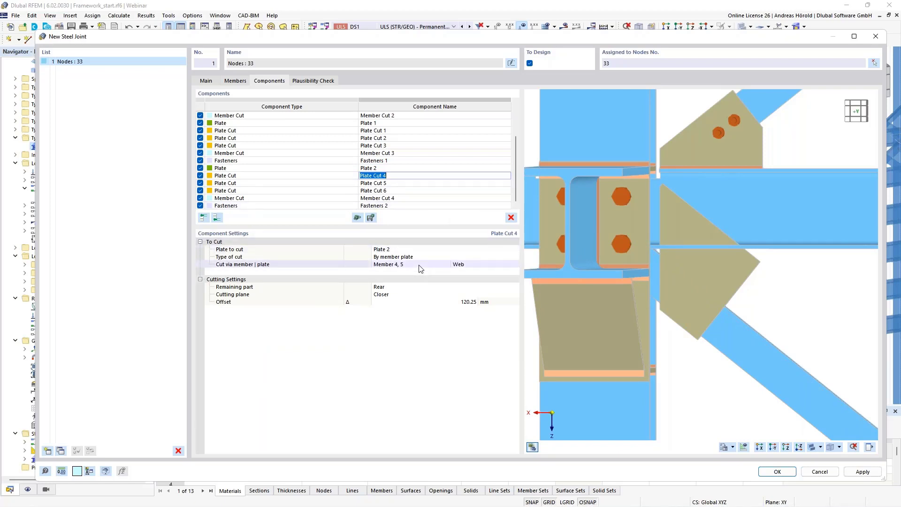
left_click(469, 302)
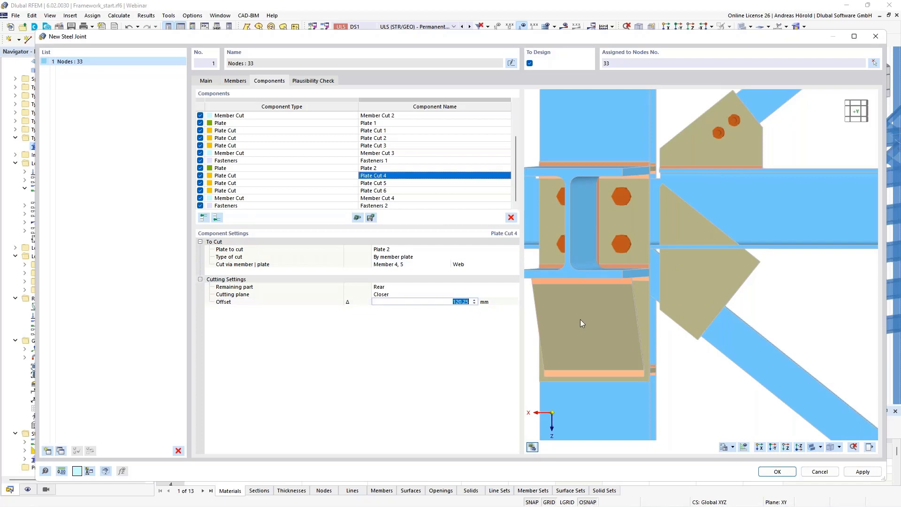
type("45")
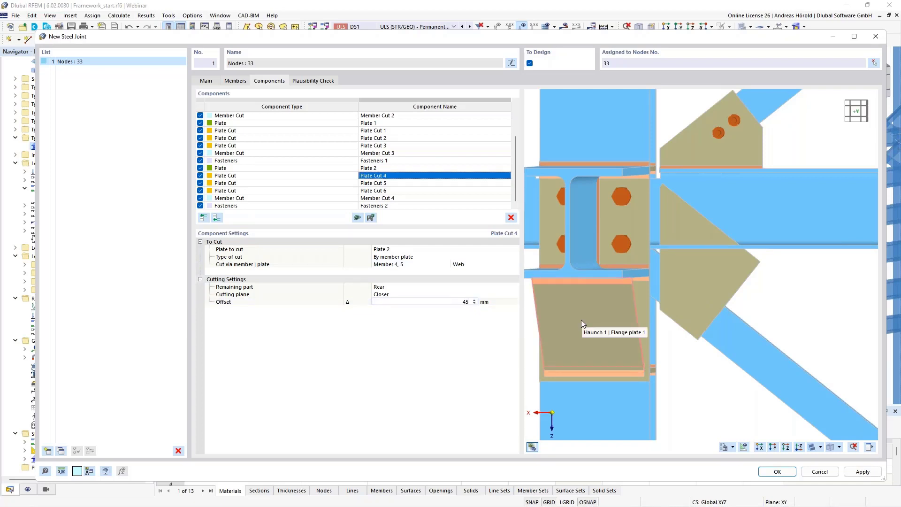
key("Return")
middle_click_drag(720, 336, 639, 331, "ctrl")
scroll(751, 241, "up", 6)
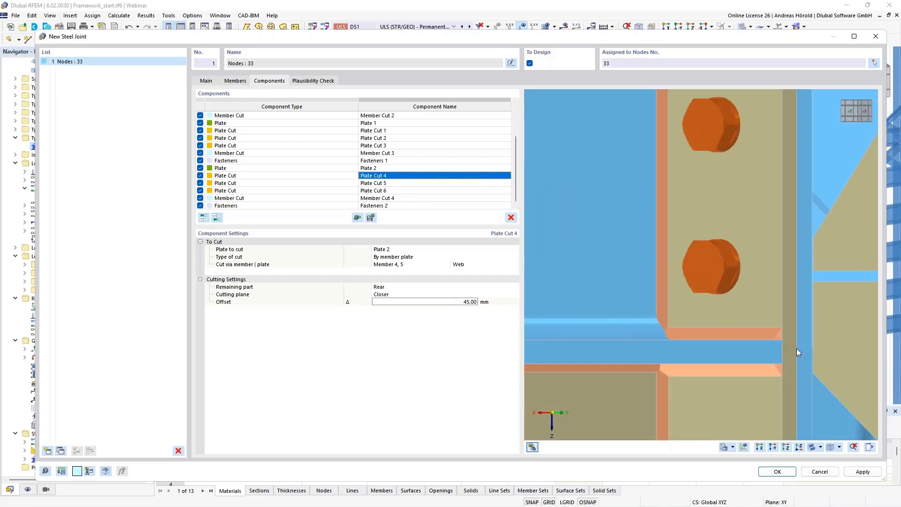
scroll(799, 353, "down", 5)
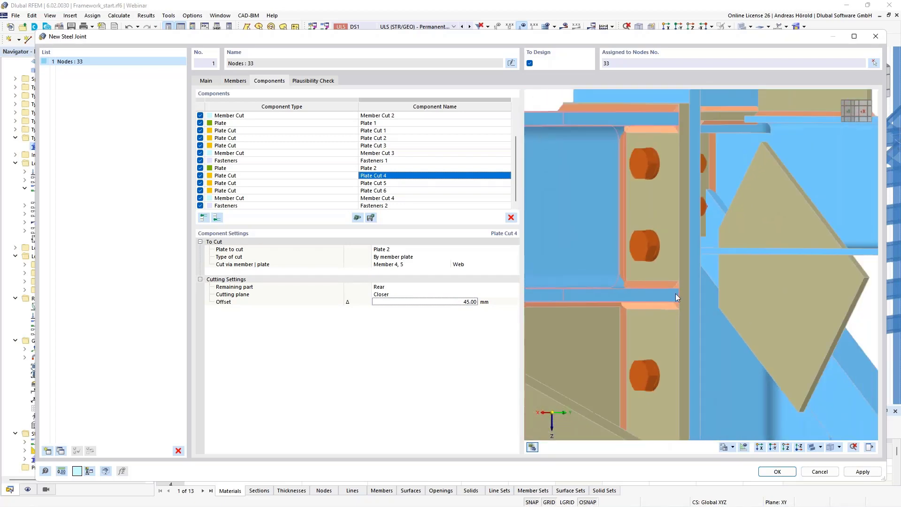
scroll(676, 293, "down", 2)
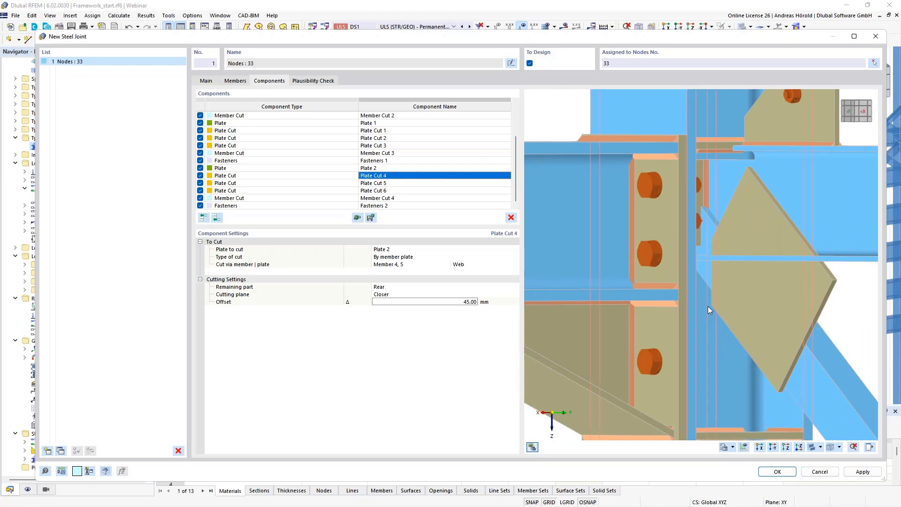
scroll(708, 307, "down", 2)
middle_click_drag(682, 323, 739, 329, "ctrl")
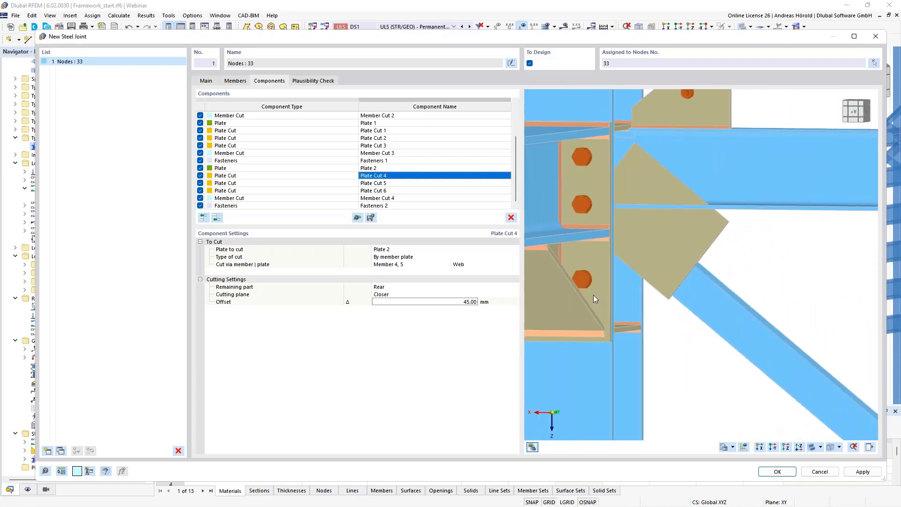
Set the offset of Plate Cut 5 to -265 mm to trim the outer end of Plate 2.
left_click(424, 184)
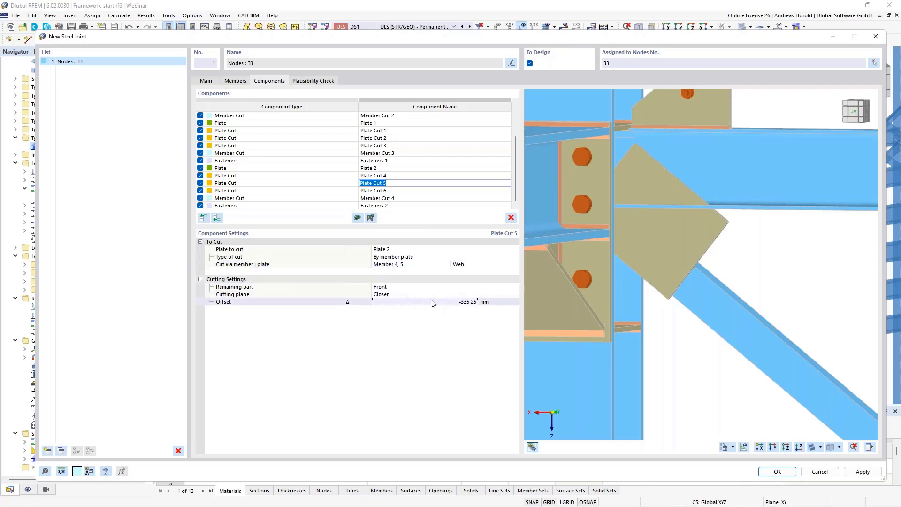
left_click(469, 303)
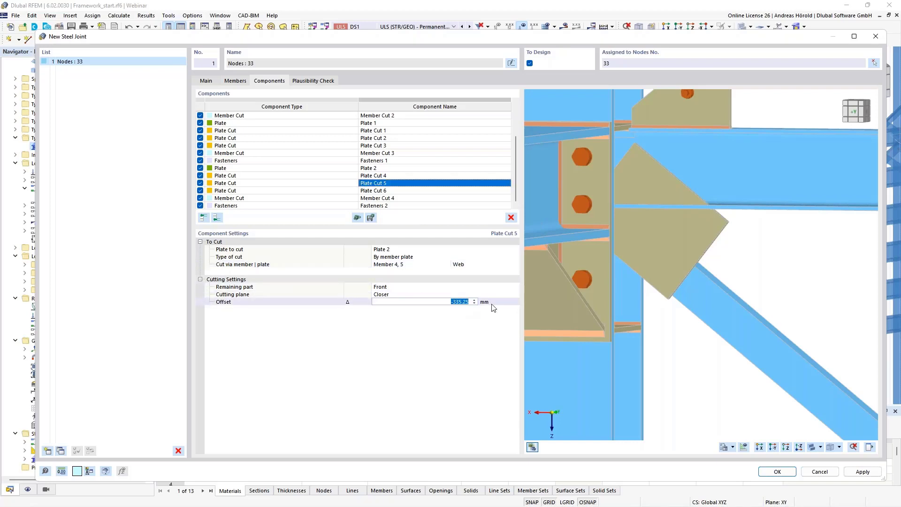
type("-265")
key("Return")
middle_click_drag(664, 340, 693, 333, "ctrl")
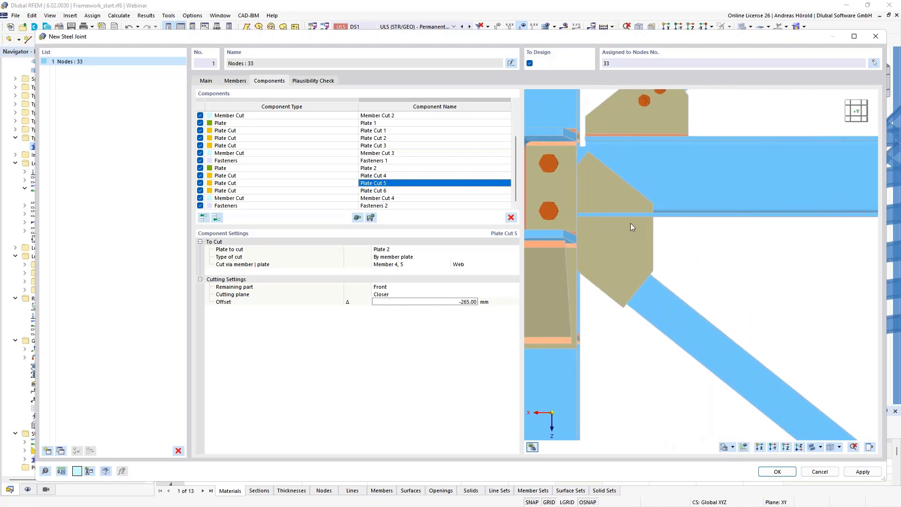
Make Plate Cut 6 cut Plate 2 at Flange 2 of Member 1, with Front as the remaining part.
left_click(410, 191)
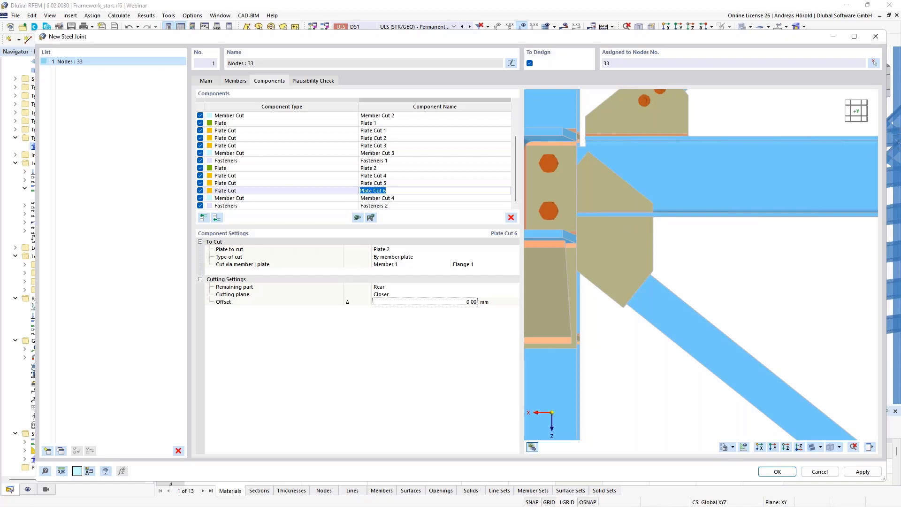
left_click(470, 265)
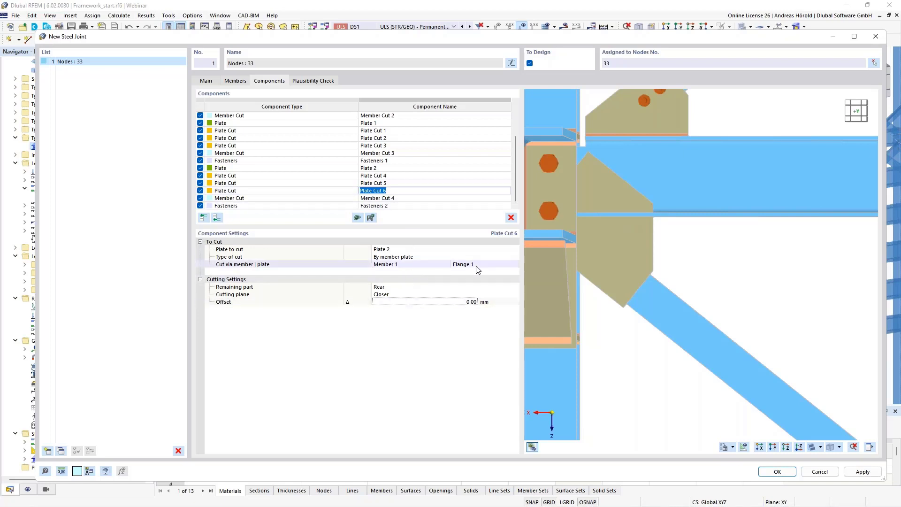
left_click(472, 265)
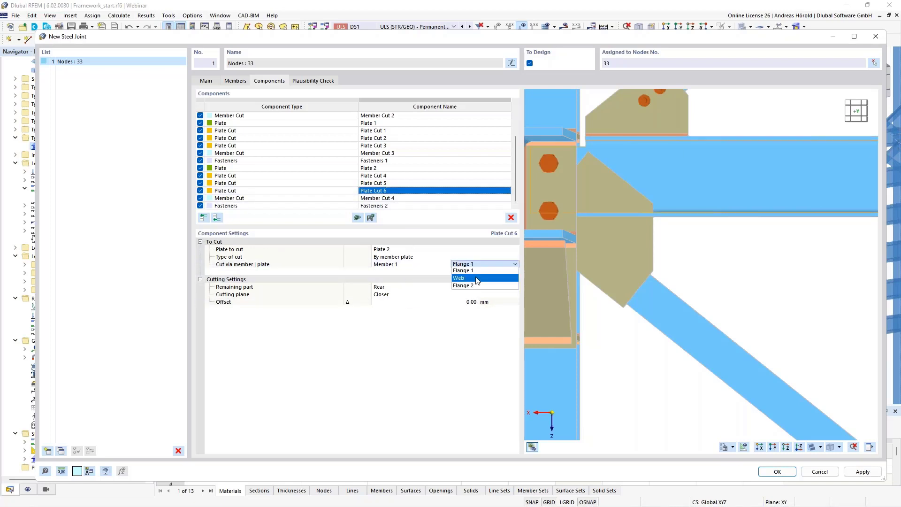
left_click(477, 286)
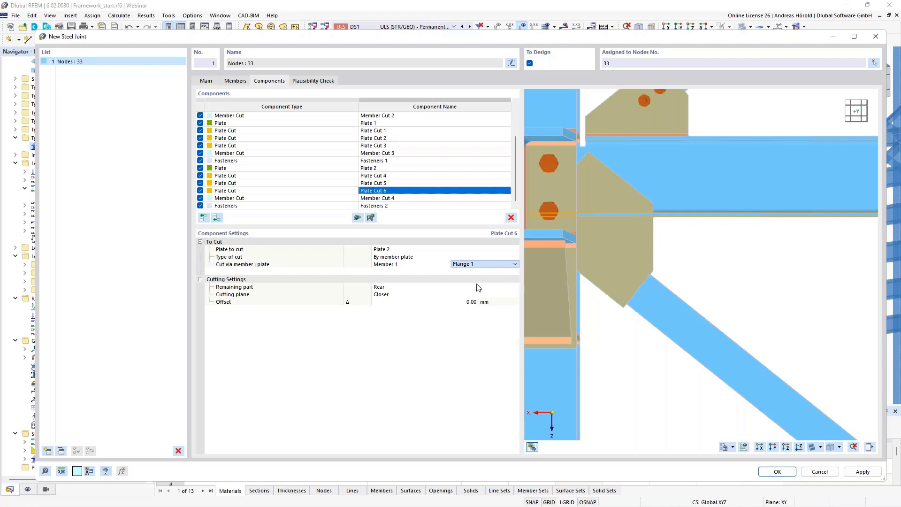
left_click(399, 287)
left_click(399, 288)
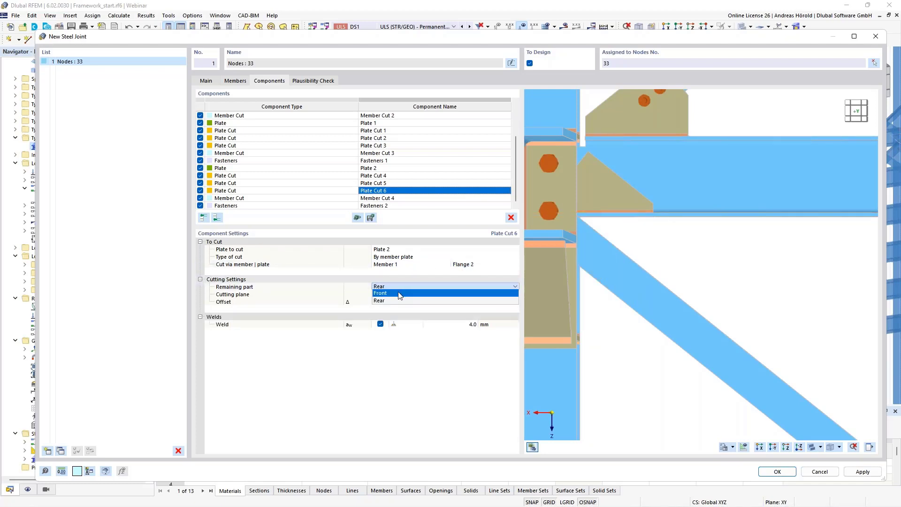
left_click(400, 298)
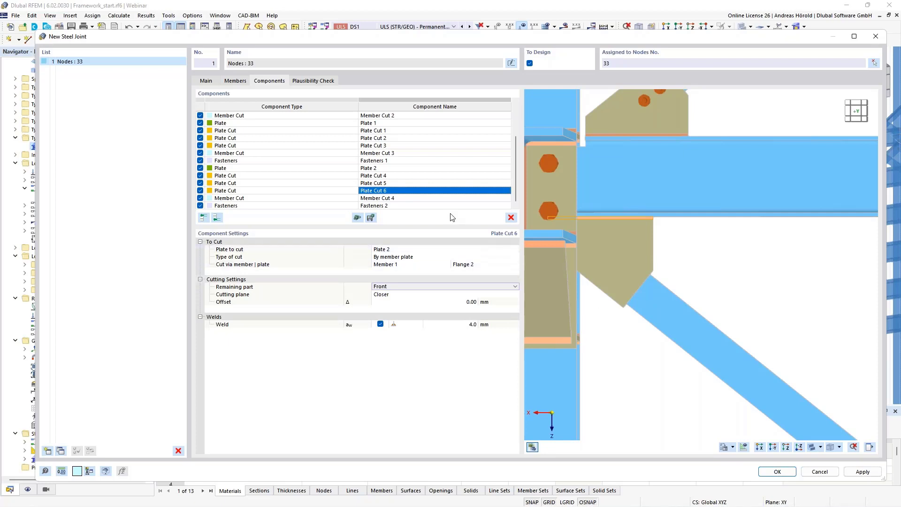
Change the member to cut in Member Cut 4 to Member 2.
key("Down")
middle_click_drag(769, 306, 615, 323, "ctrl")
middle_click_drag(785, 334, 701, 327, "ctrl")
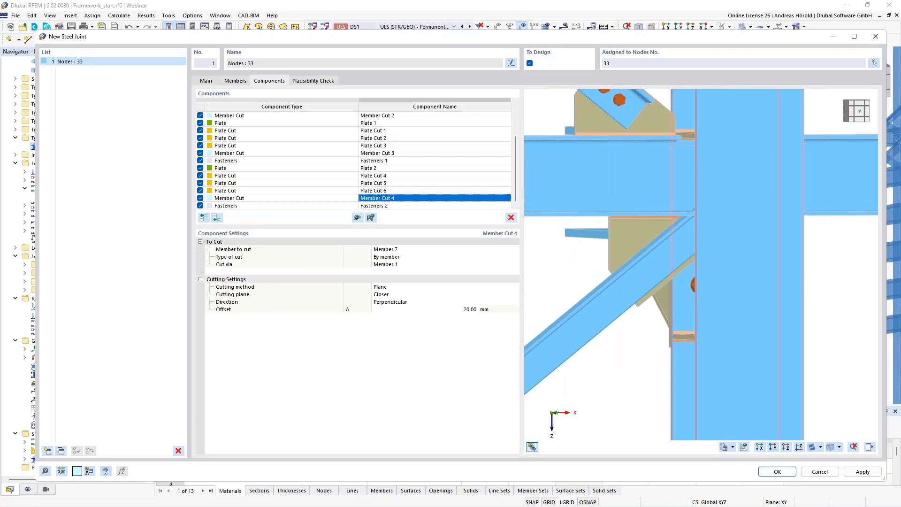
left_click(408, 250)
left_click(406, 263)
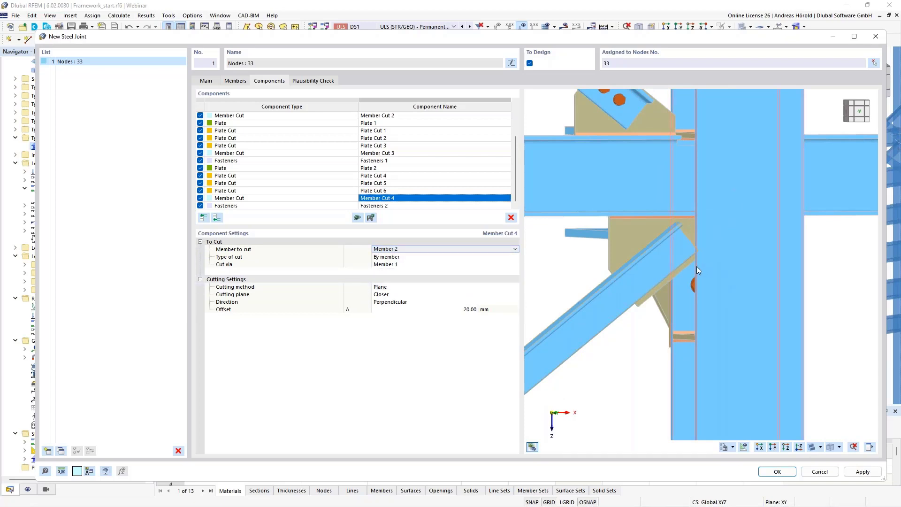
scroll(663, 279, "up", 3)
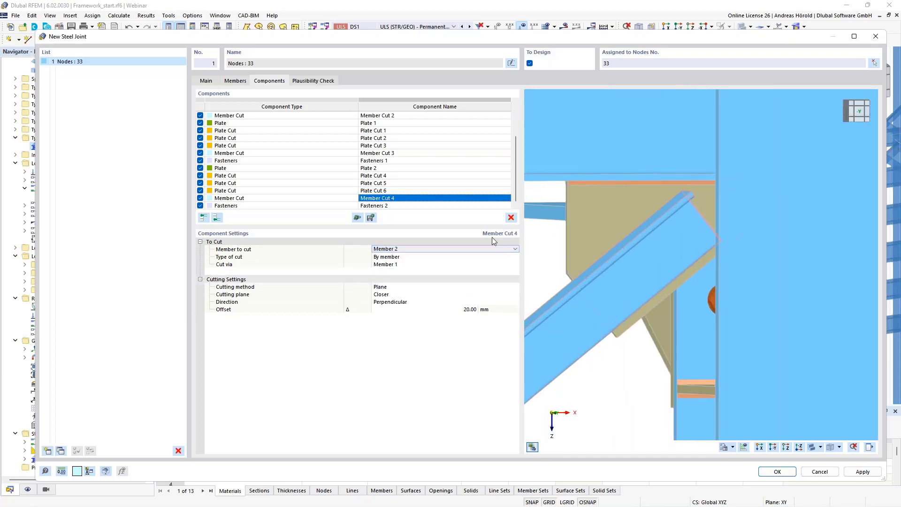
Assign Member 2 | Leg 1 as Component 1 of Fasteners 2.
left_click(416, 207)
scroll(536, 264, "down", 2)
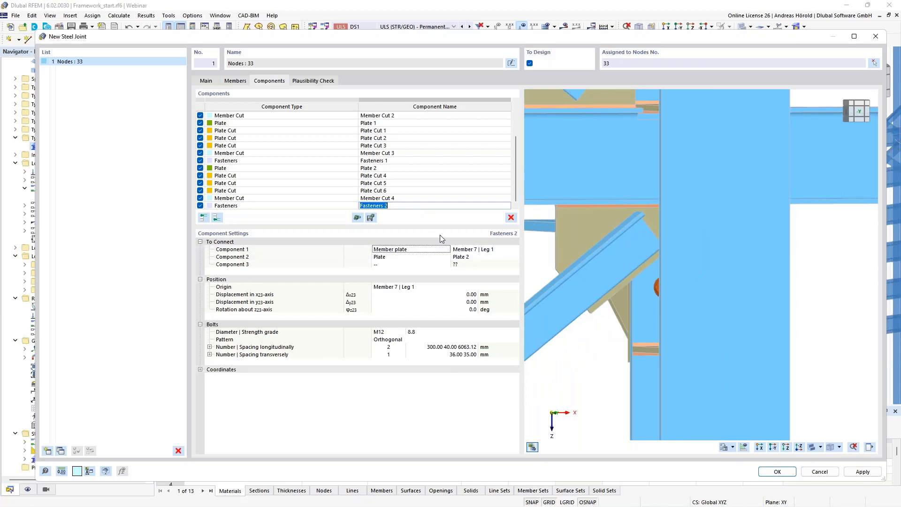
left_click(491, 250)
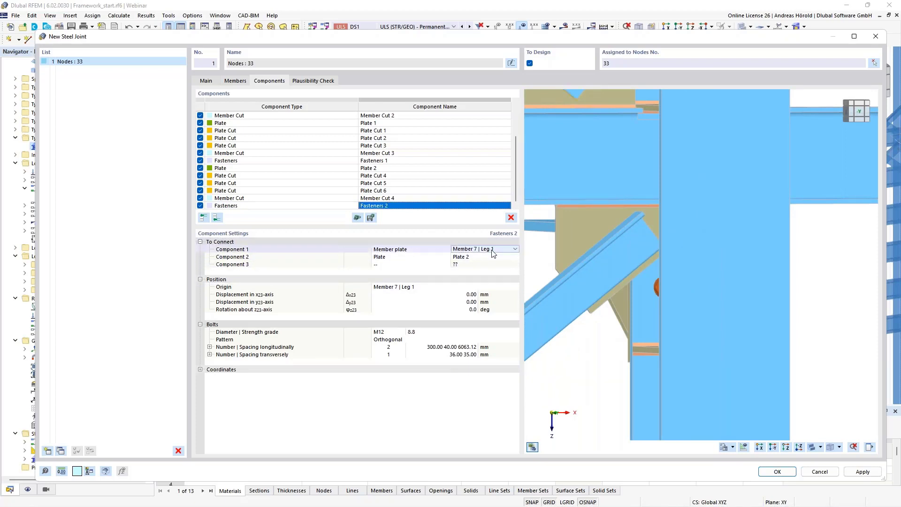
left_click(490, 253)
scroll(483, 279, "up", 3)
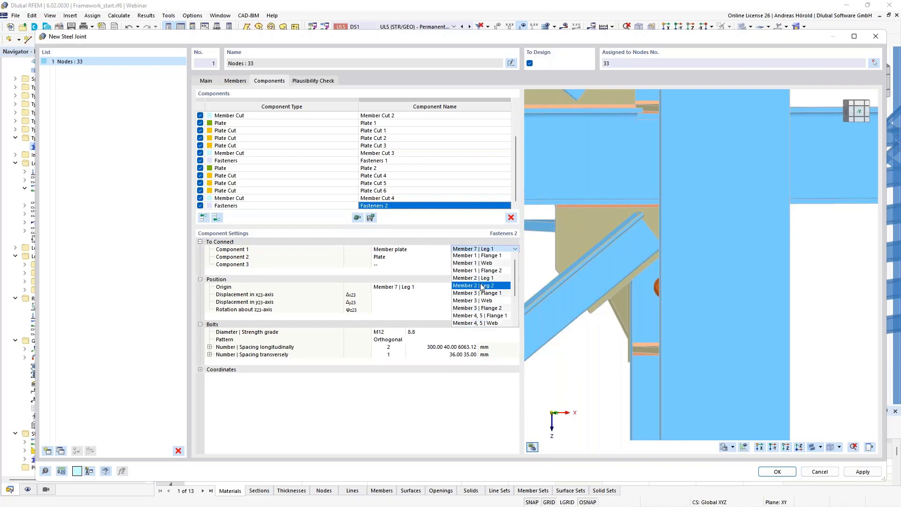
left_click(486, 279)
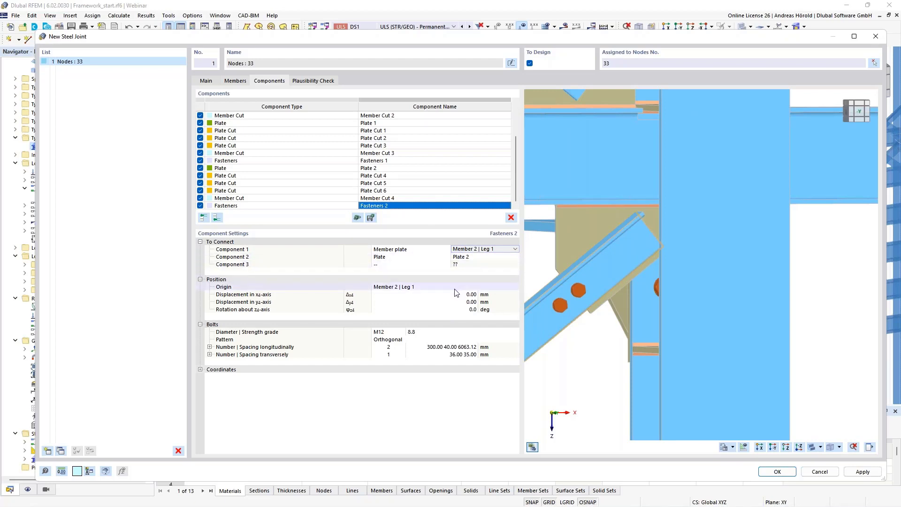
Set the longitudinal bolt spacing of Fasteners 2 to 200 and 40 mm.
left_click(436, 348)
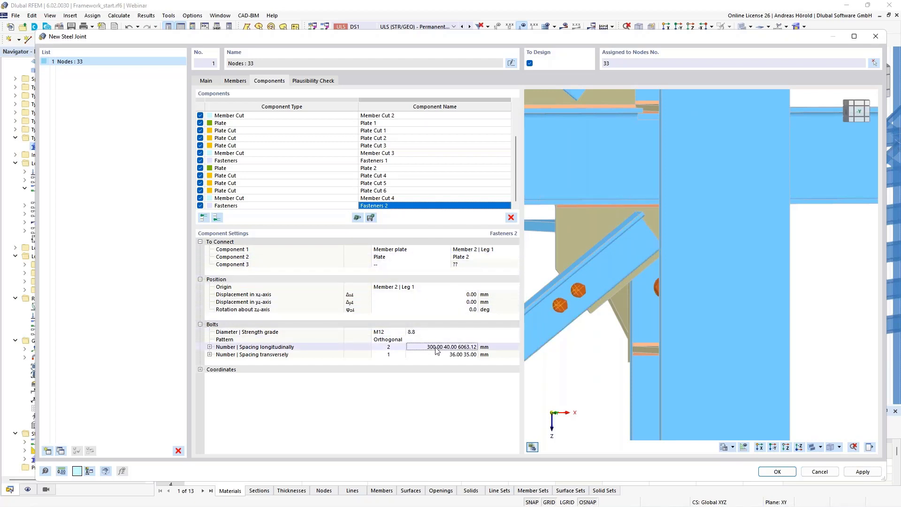
left_click(437, 348)
type("2")
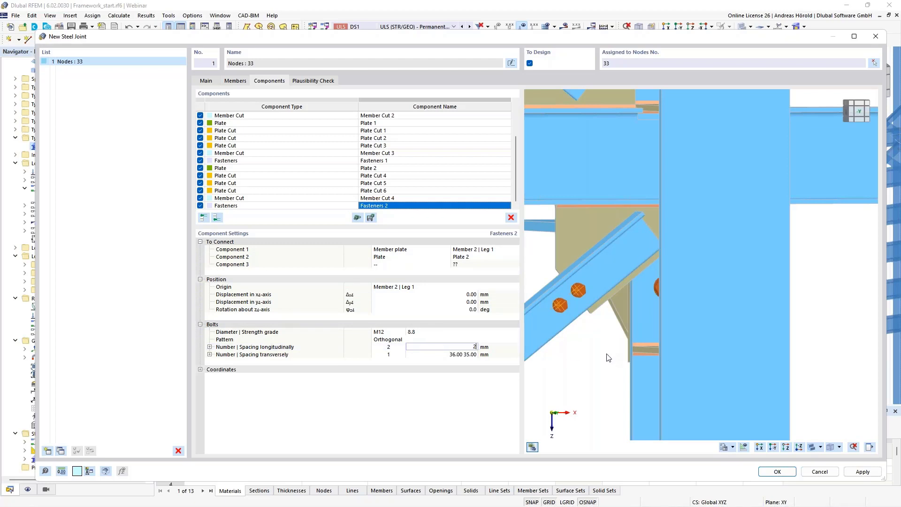
type("00 40")
key("Tab")
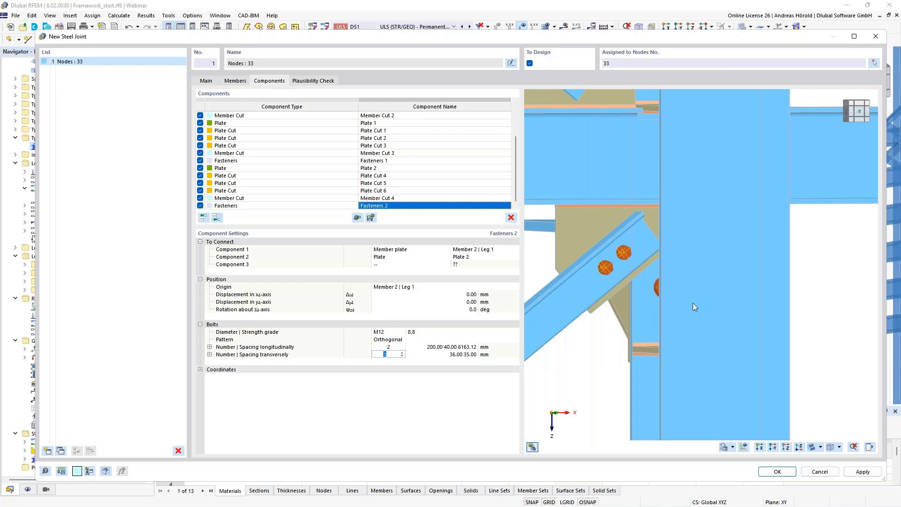
Review the modelled joint and its plausibility check for errors, and accept the new steel joint at node 33.
scroll(629, 269, "down", 4)
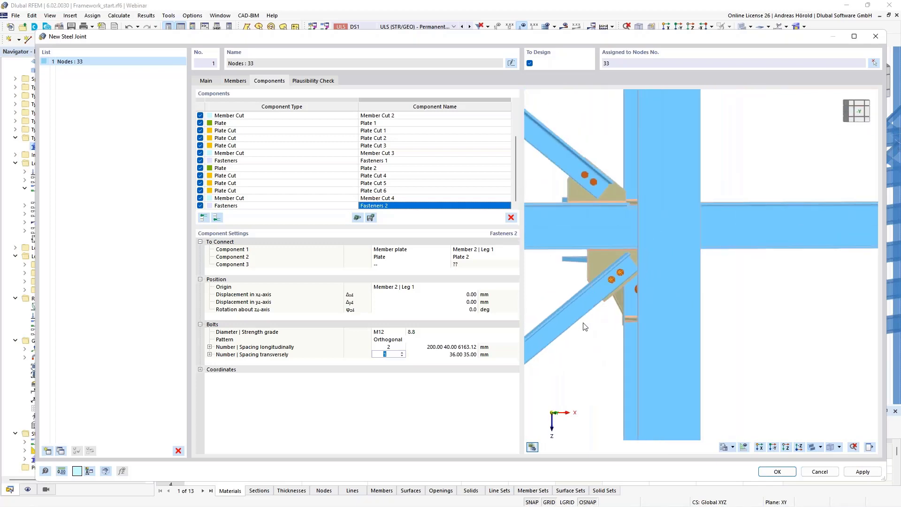
mouse_move(583, 323)
middle_mouse_down("ctrl")
mouse_move(624, 324)
mouse_move(636, 313)
mouse_move(600, 300)
mouse_move(618, 290)
mouse_move(804, 333)
mouse_move(747, 319)
mouse_move(580, 331)
middle_mouse_up("ctrl")
scroll(624, 324, "down", 2)
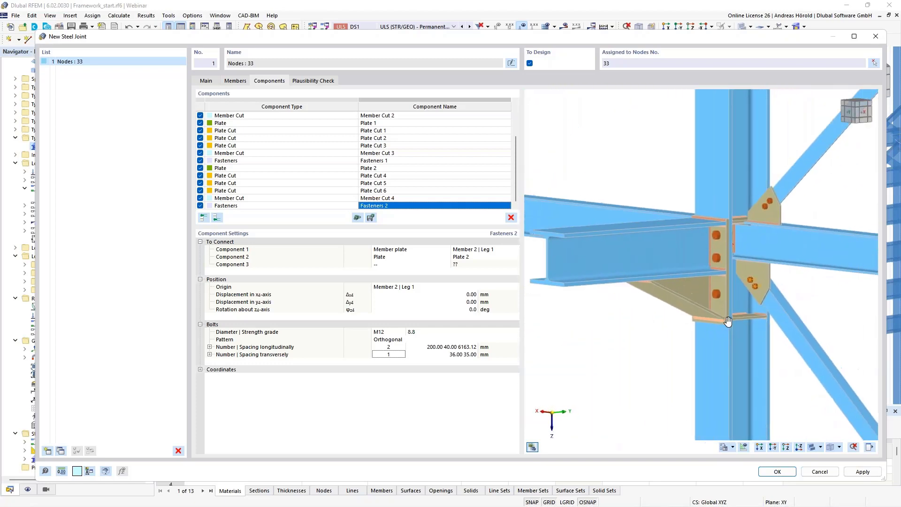
left_click(315, 82)
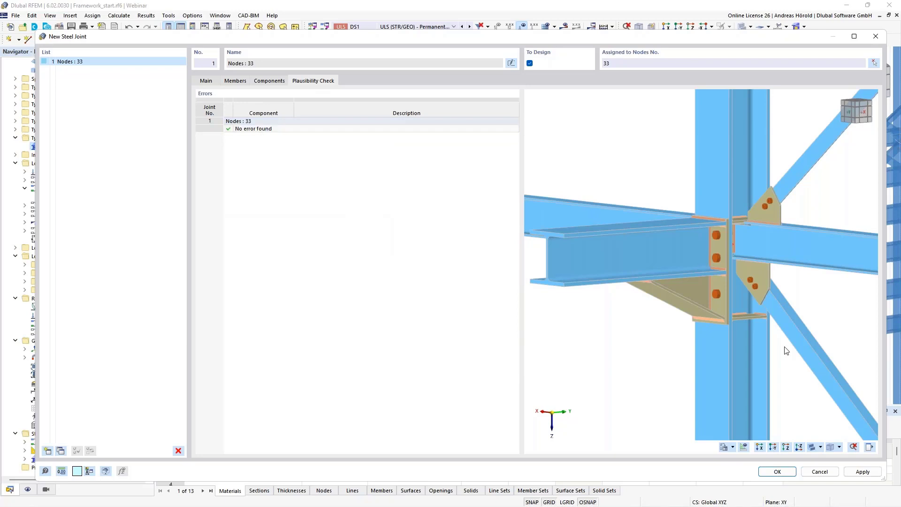
left_click(777, 472)
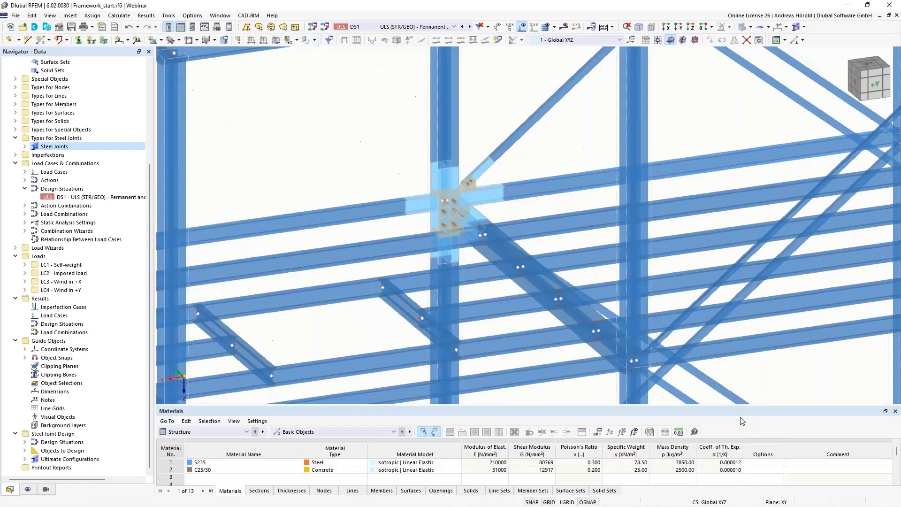
Compare the steel joint's display as no joint model, simplified joint model and detailed joint model, ending with the detailed one.
scroll(441, 207, "up", 5)
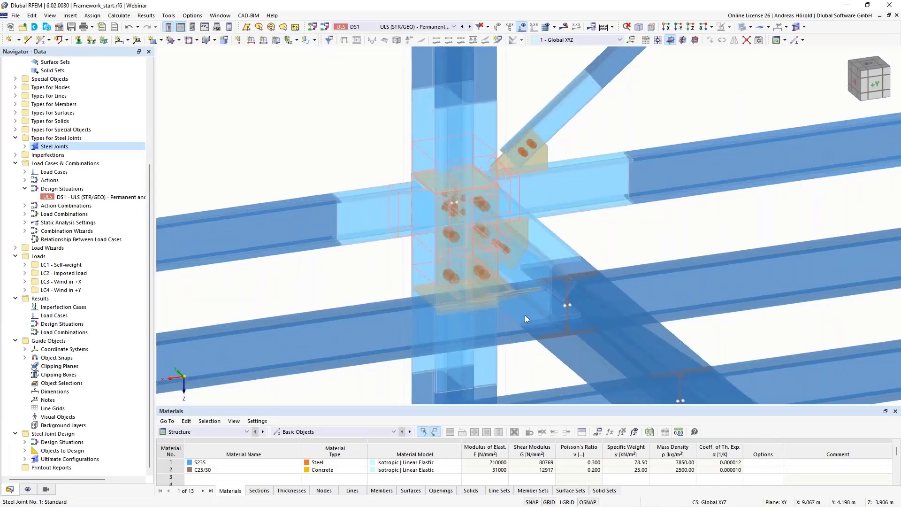
middle_click_drag(551, 317, 485, 323, "ctrl")
middle_click_drag(565, 308, 595, 277)
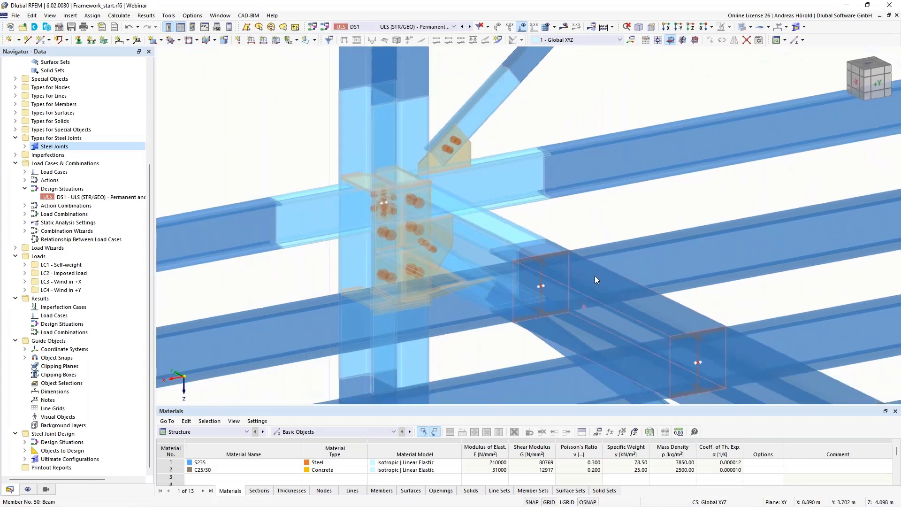
left_click(804, 28)
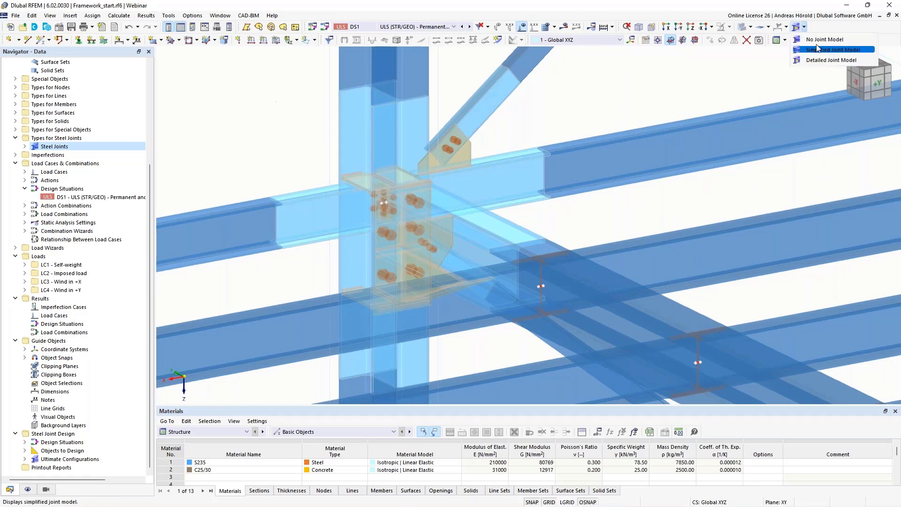
left_click(833, 42)
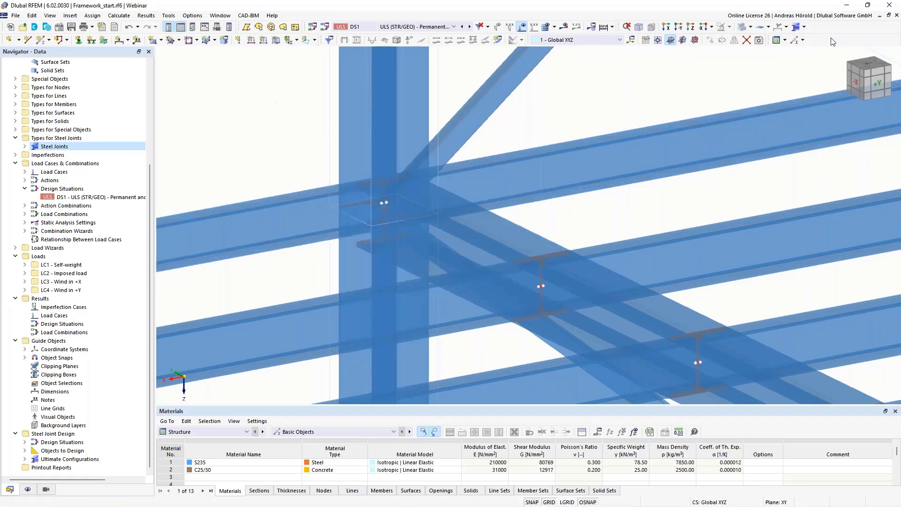
left_click(806, 27)
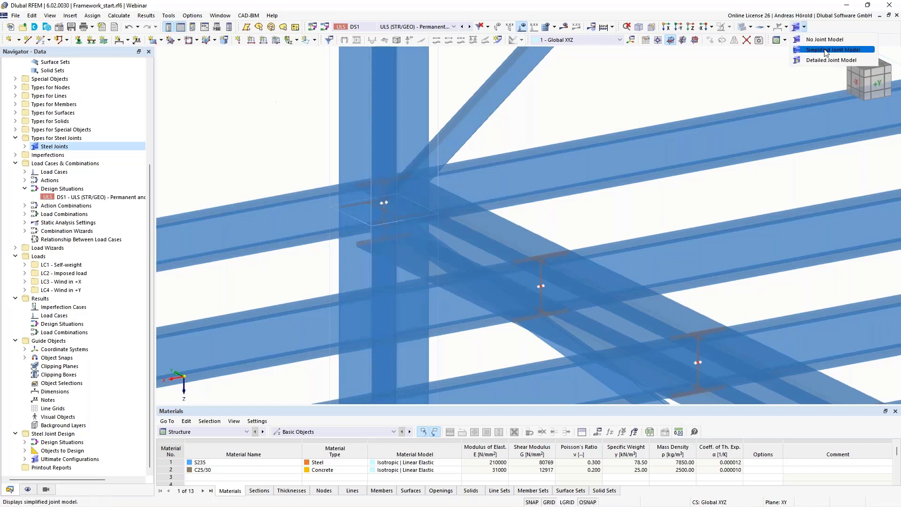
left_click(827, 51)
left_click(806, 27)
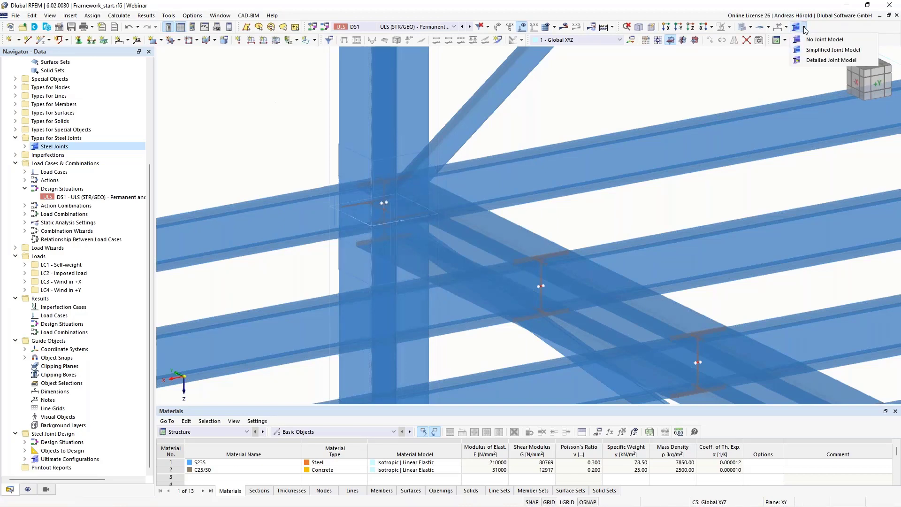
left_click(812, 60)
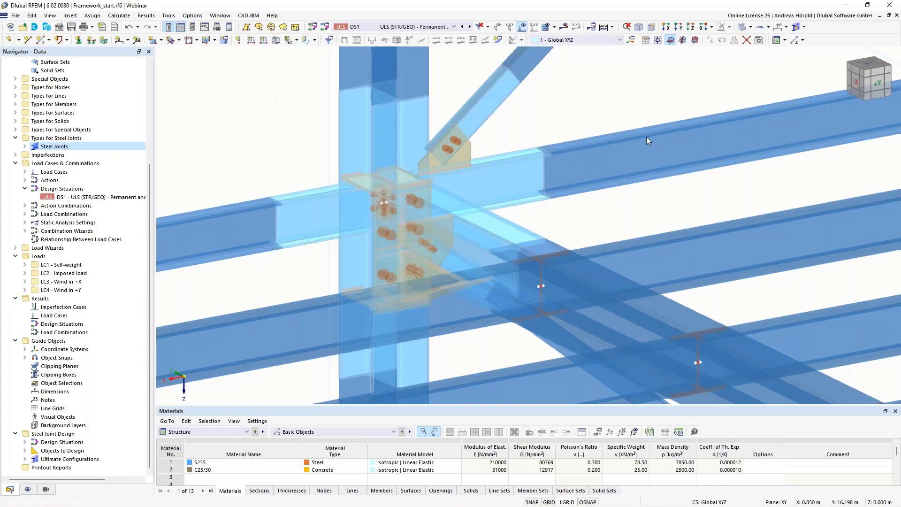
Open the existing steel joint at node 33 for editing from the model view.
scroll(644, 139, "down", 4)
middle_click_drag(644, 139, 491, 146)
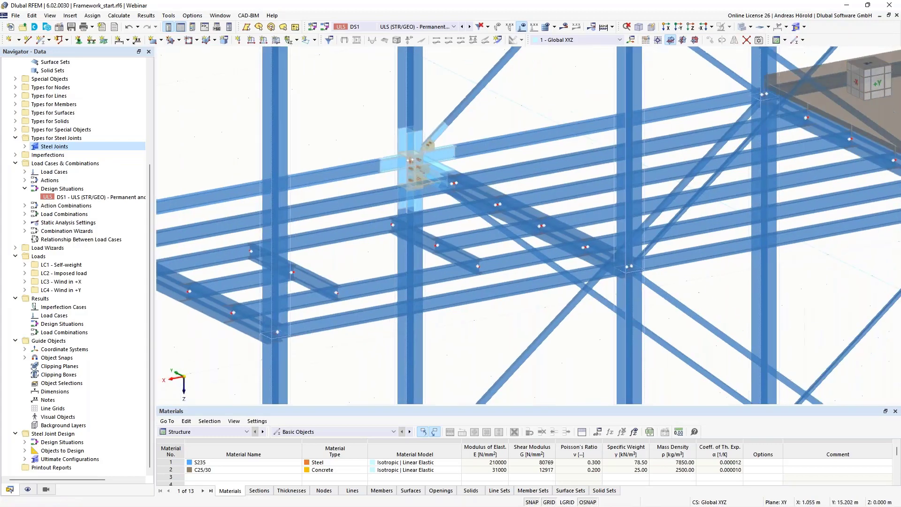
scroll(490, 146, "down", 1)
middle_click_drag(654, 169, 631, 164, "ctrl")
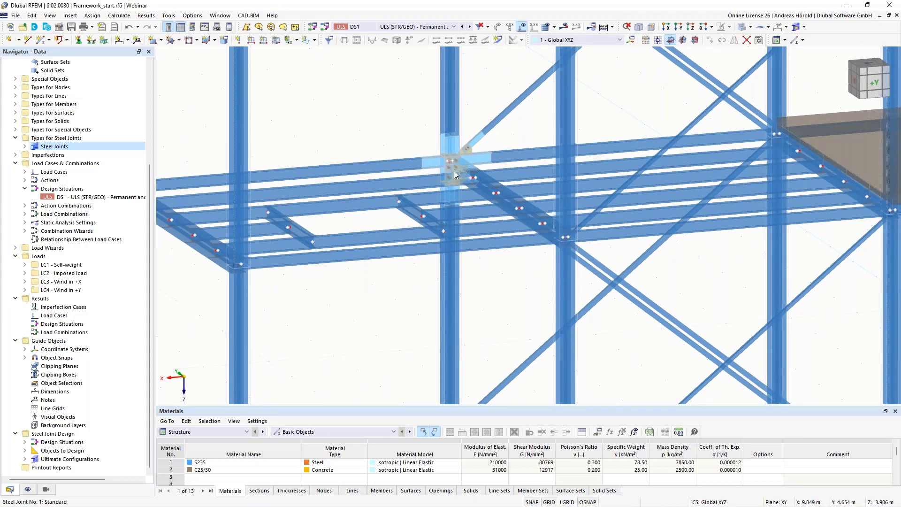
middle_click_drag(428, 187, 427, 249)
scroll(480, 203, "up", 1)
middle_click_drag(481, 203, 532, 210)
scroll(531, 209, "up", 3)
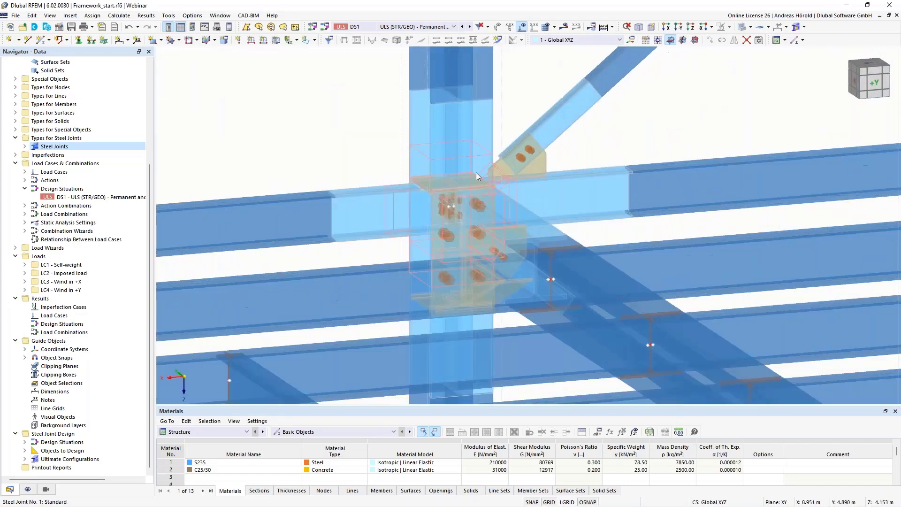
double_click(475, 158)
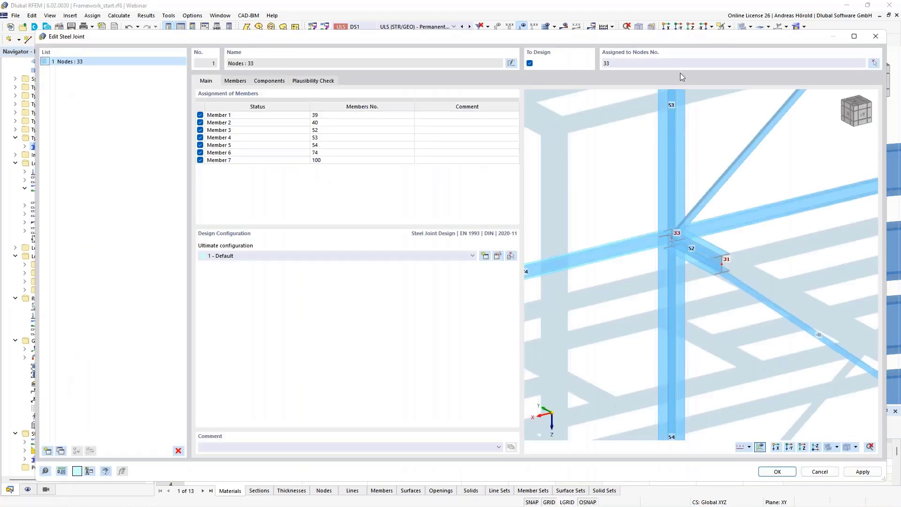
Assign the steel joint to nodes 19, 8 and 22 in addition to node 33.
left_click(874, 64)
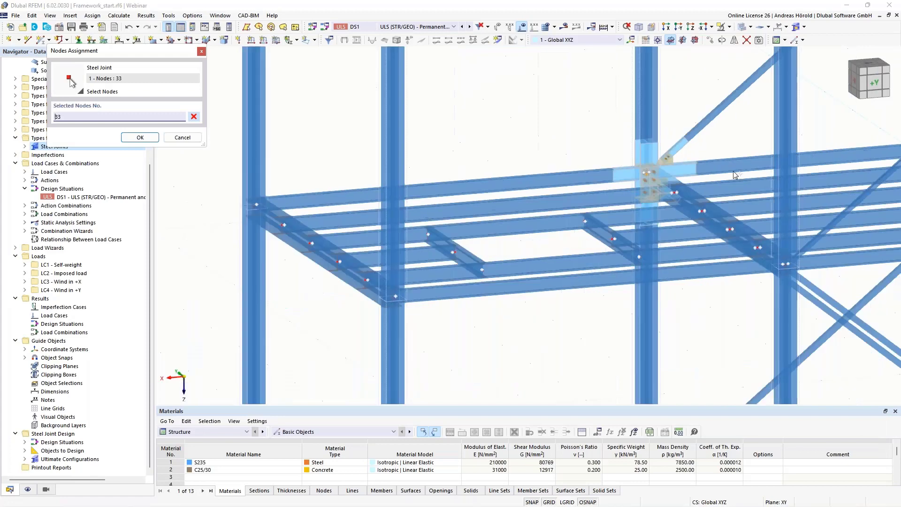
middle_click_drag(694, 160, 436, 176)
middle_click_drag(688, 223, 709, 221, "ctrl")
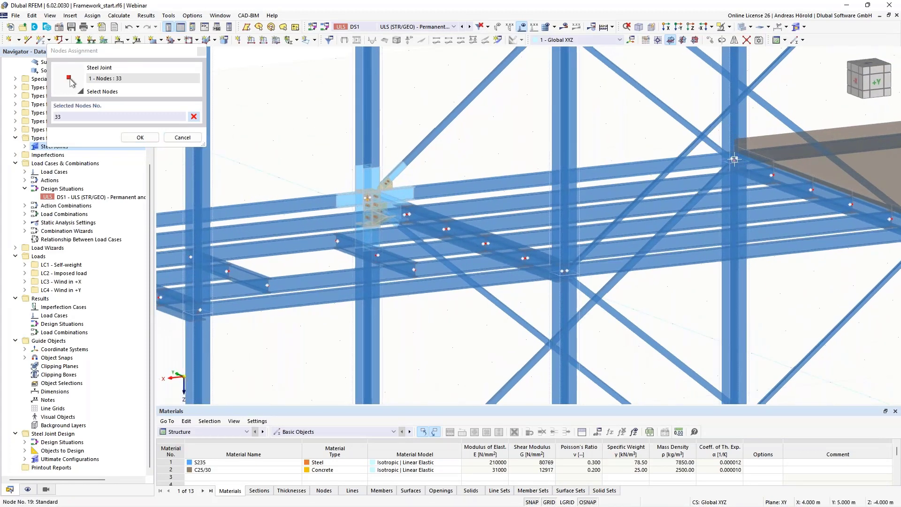
scroll(735, 160, "down", 3)
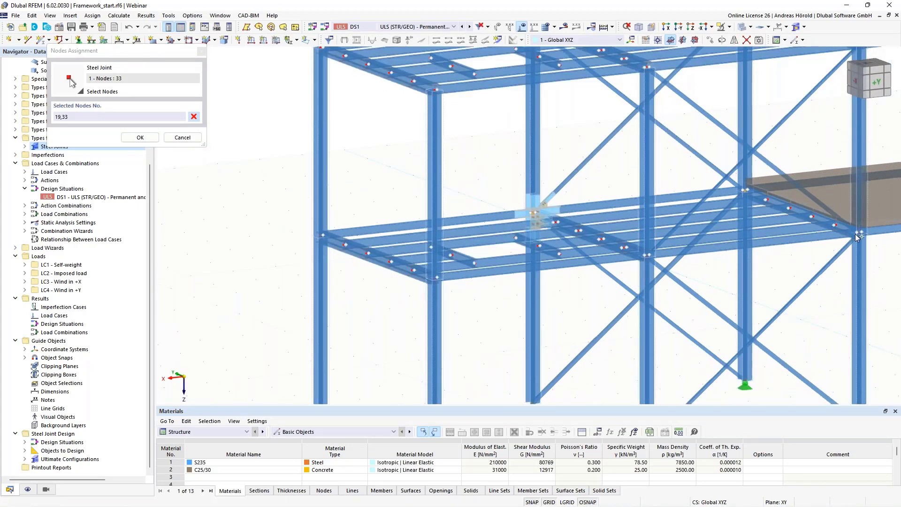
left_click(859, 232)
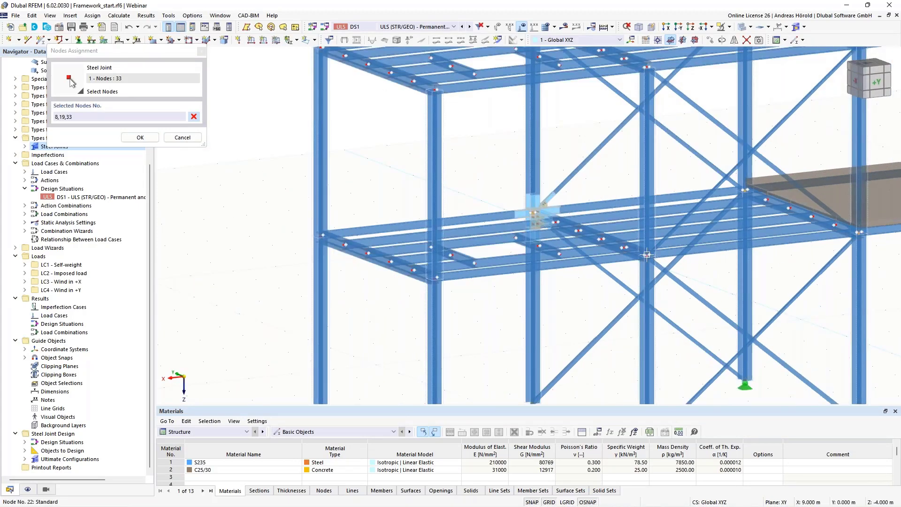
left_click(648, 255)
left_click(140, 137)
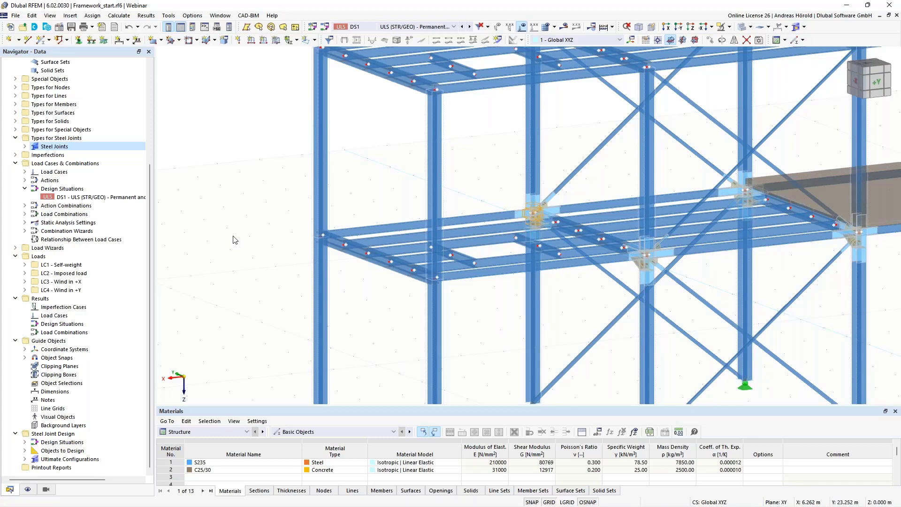
Show the Steel Joint Design input data in the table below the model.
left_click(216, 432)
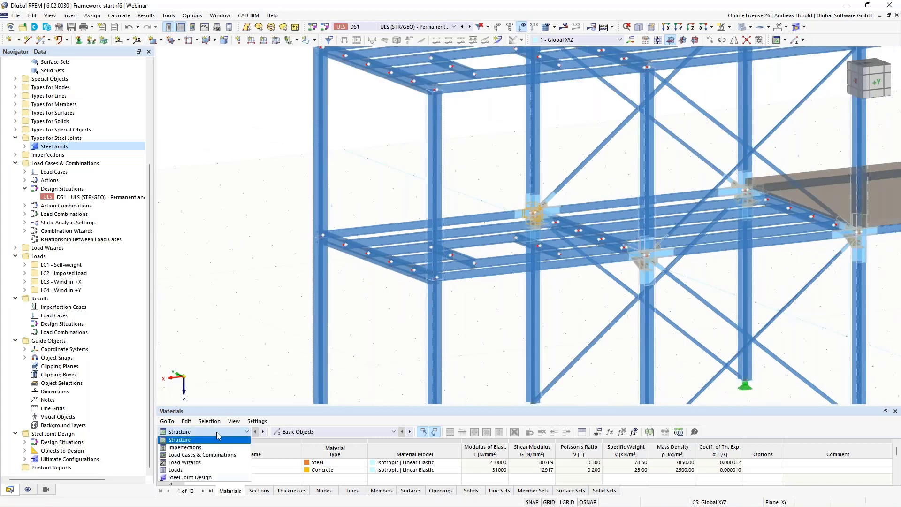
left_click(210, 477)
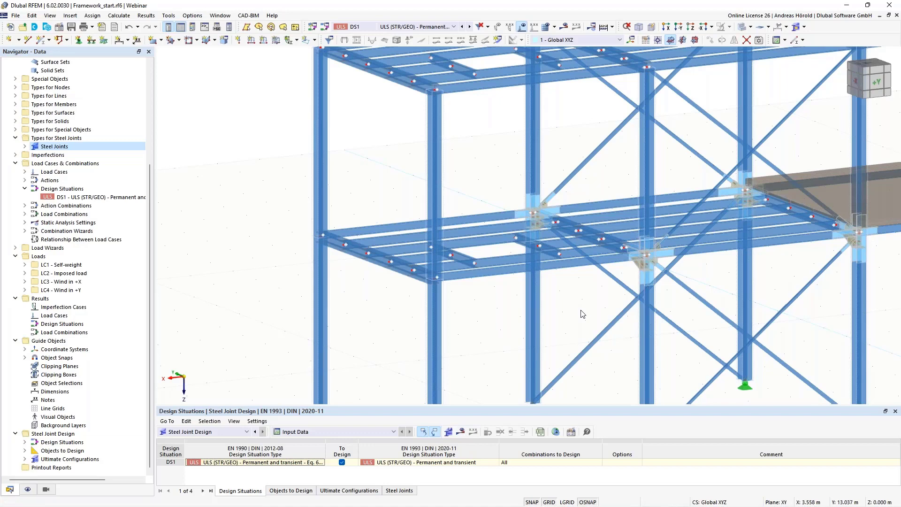
middle_click_drag(579, 308, 482, 309)
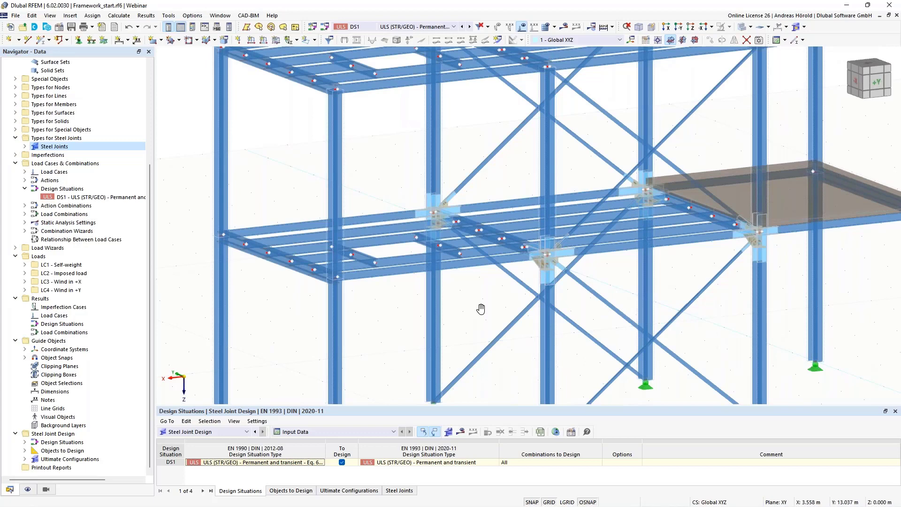
Switch to the model Framework_finished_with results.rf6 and view its steel joints from closer up.
scroll(78, 74, "up", 5)
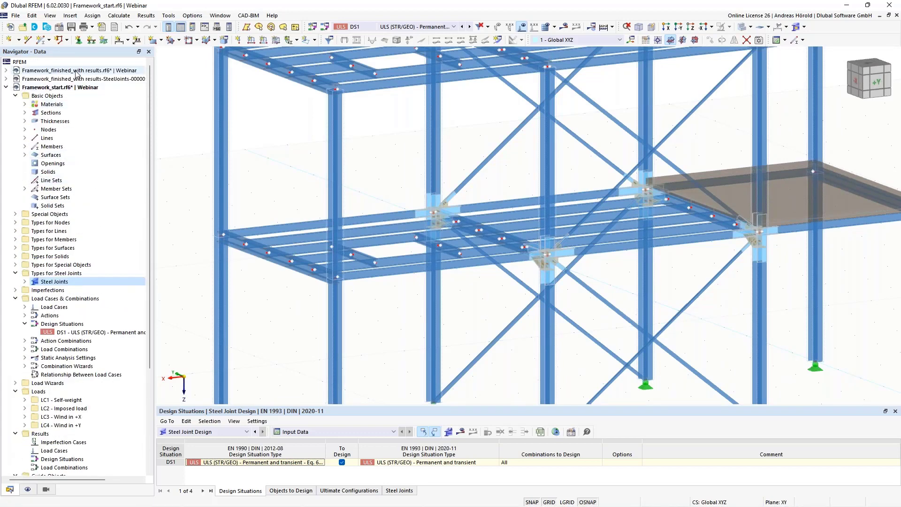
left_click(77, 71)
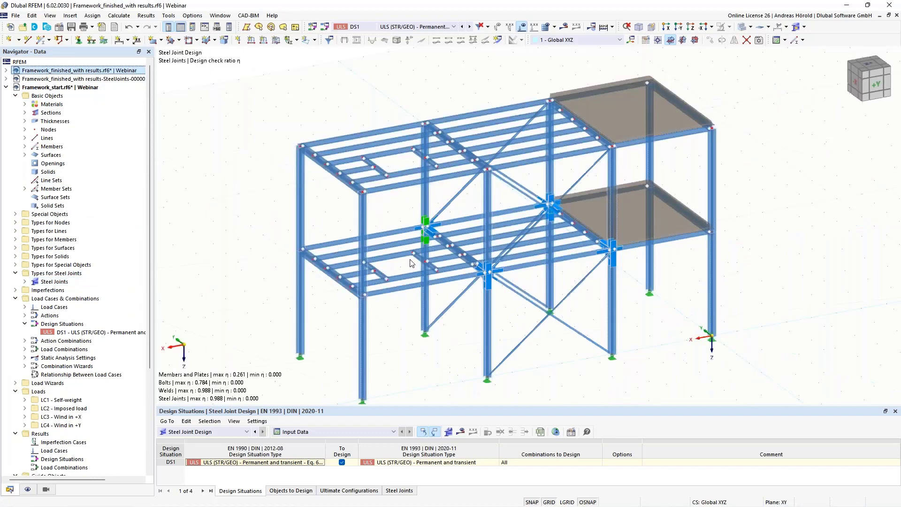
scroll(425, 328, "up", 4)
scroll(423, 324, "up", 1)
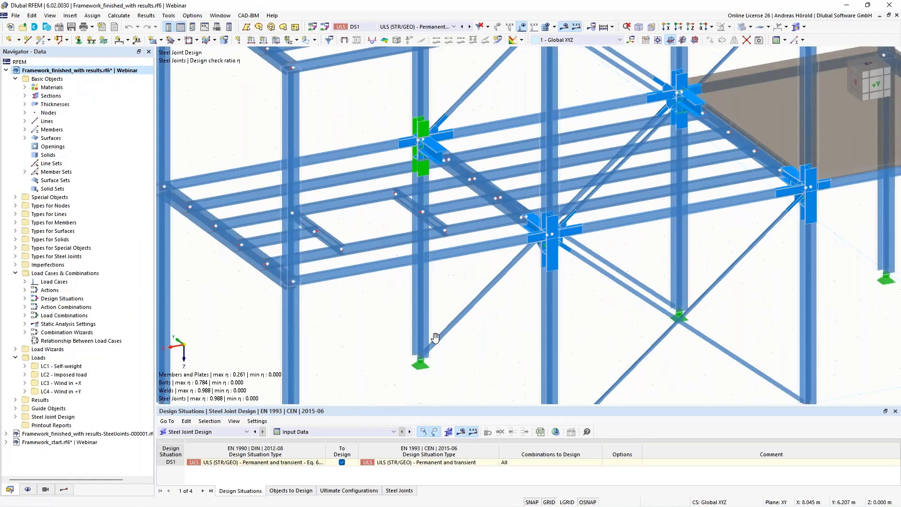
scroll(433, 335, "down", 1)
middle_click_drag(430, 336, 404, 297)
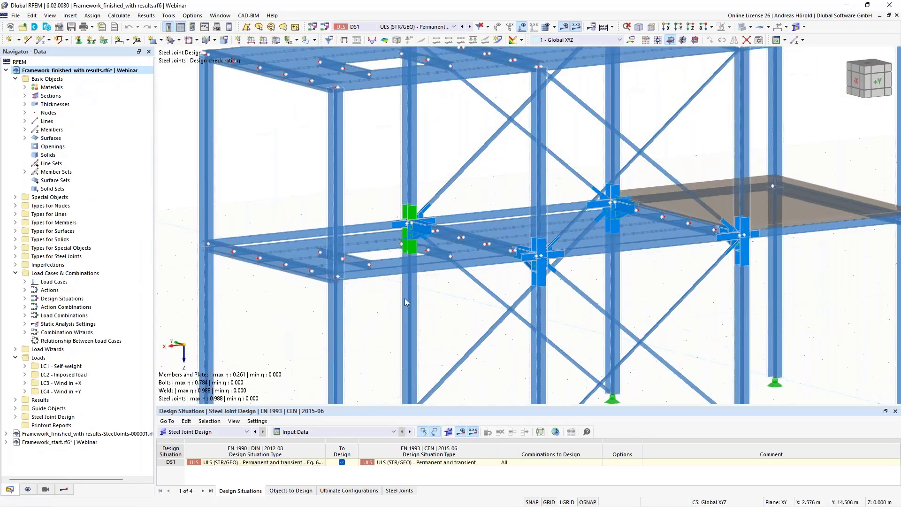
Display the control panel with the result colour scale beside the model and examine the design check ratios on the joints.
left_click(192, 27)
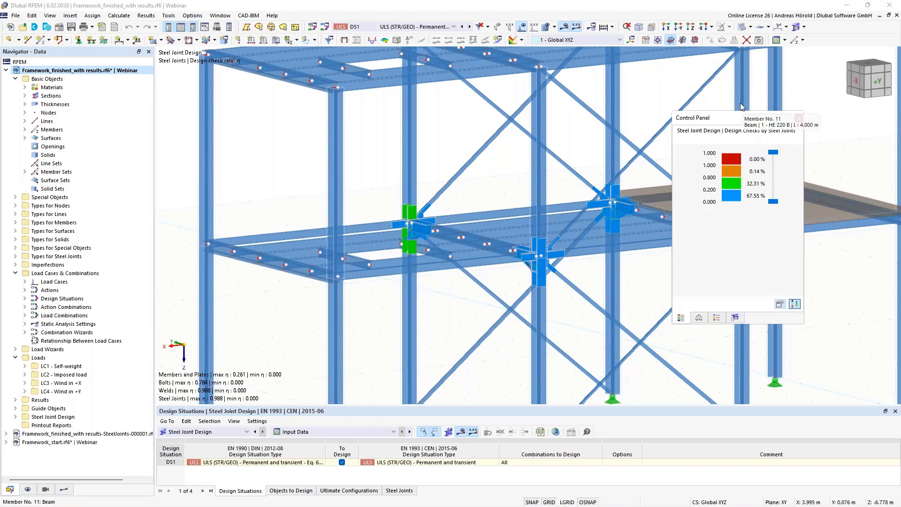
left_click_drag(725, 119, 808, 130)
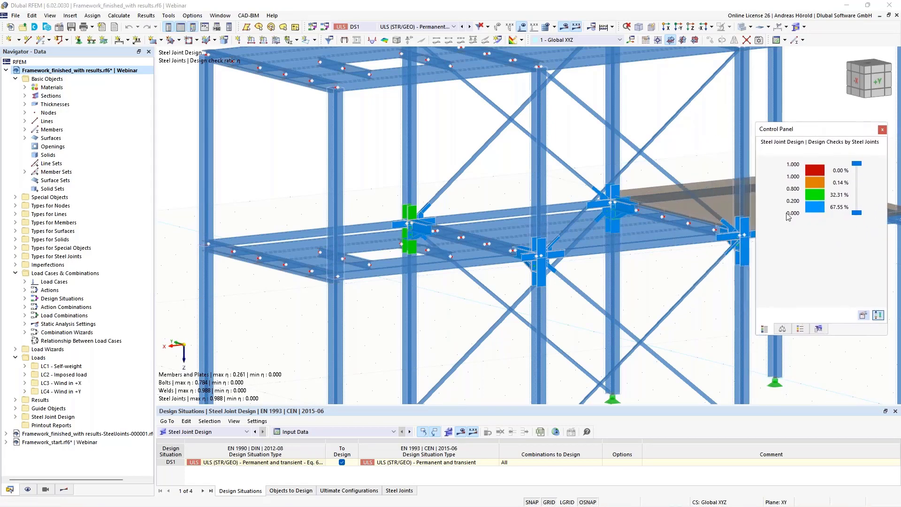
scroll(407, 240, "up", 1)
scroll(407, 241, "up", 3)
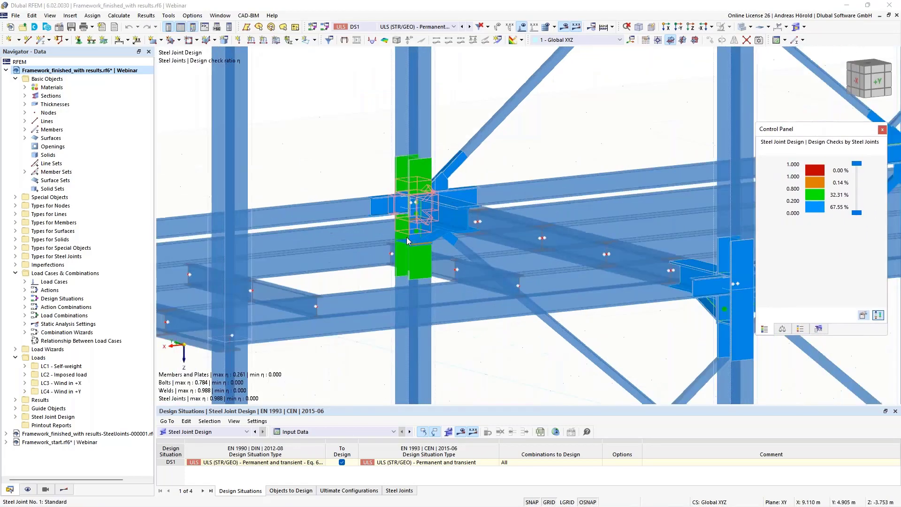
scroll(424, 275, "down", 3)
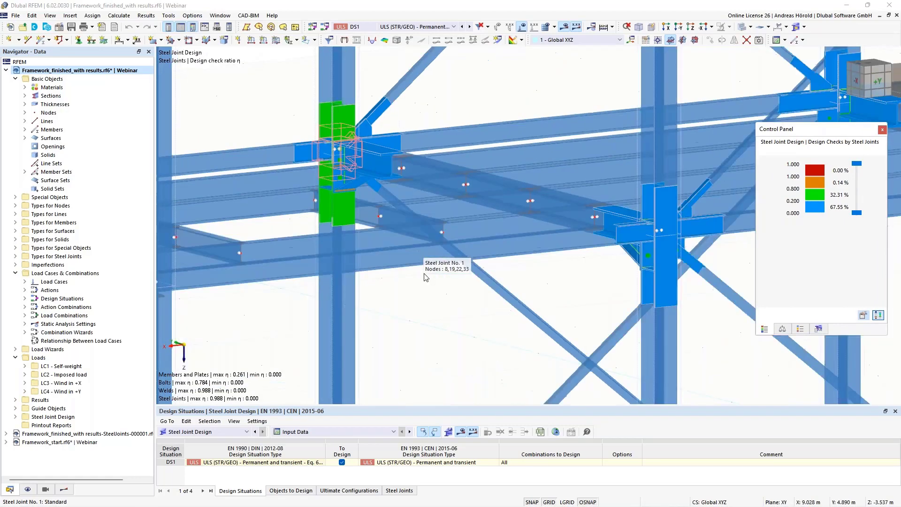
middle_click_drag(463, 218, 446, 230)
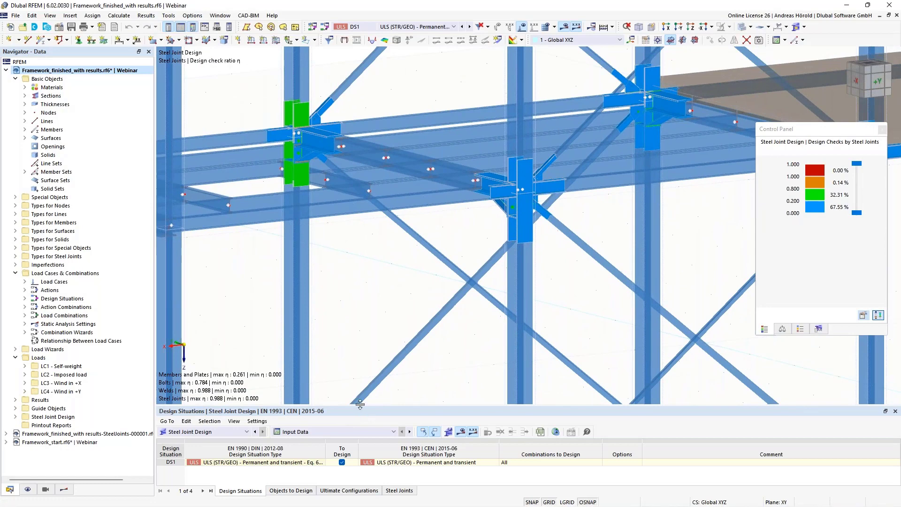
Enlarge the results table and show the Stress-Strain Analysis results, listing the design ratios by loading.
left_click_drag(360, 410, 291, 345)
left_click(289, 370)
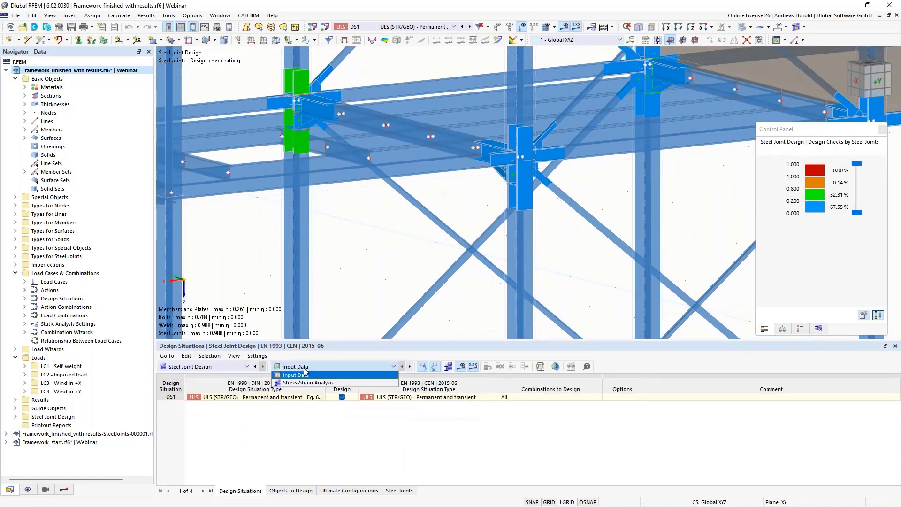
left_click(307, 383)
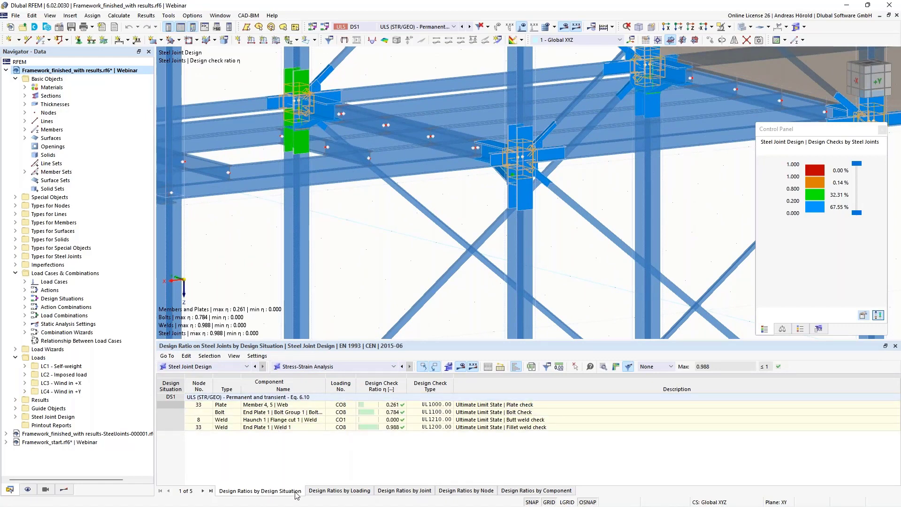
left_click(358, 491)
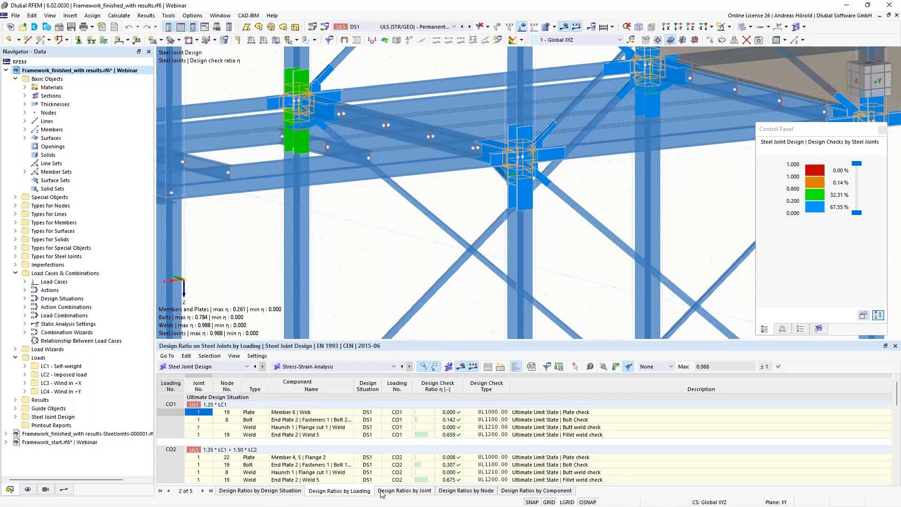
Compare the design ratios listed by joint, by node and by component, and return to the listing by design situation.
left_click(410, 493)
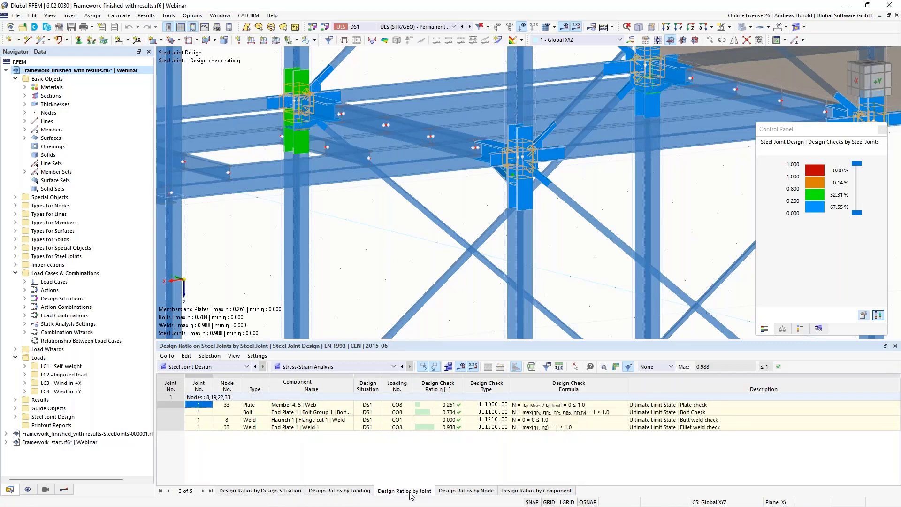
left_click(463, 493)
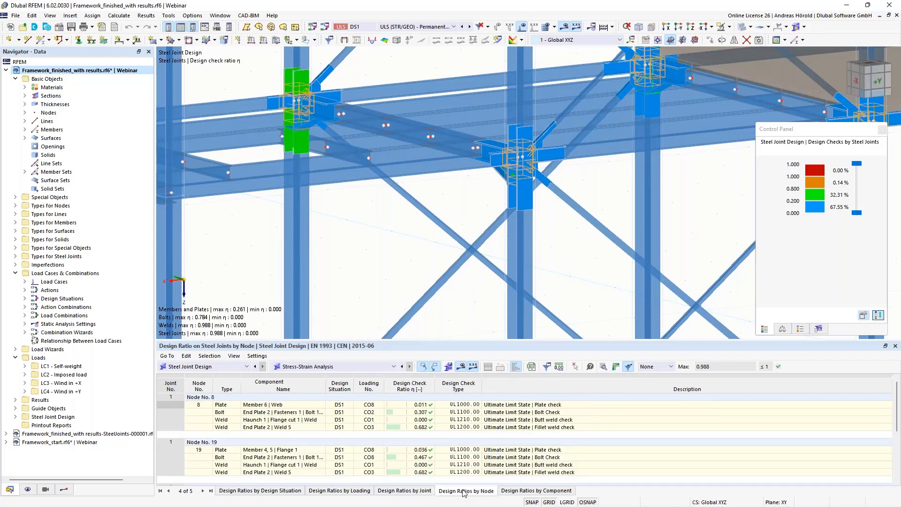
left_click(532, 493)
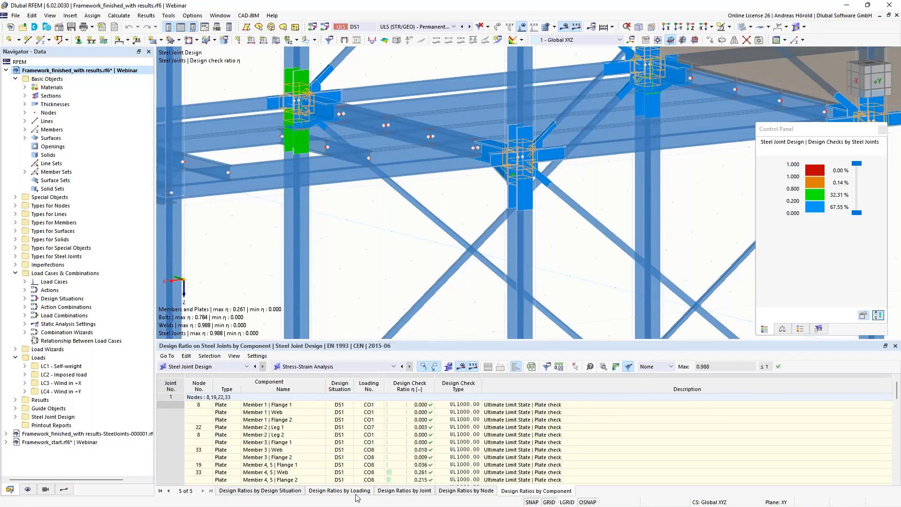
left_click(249, 492)
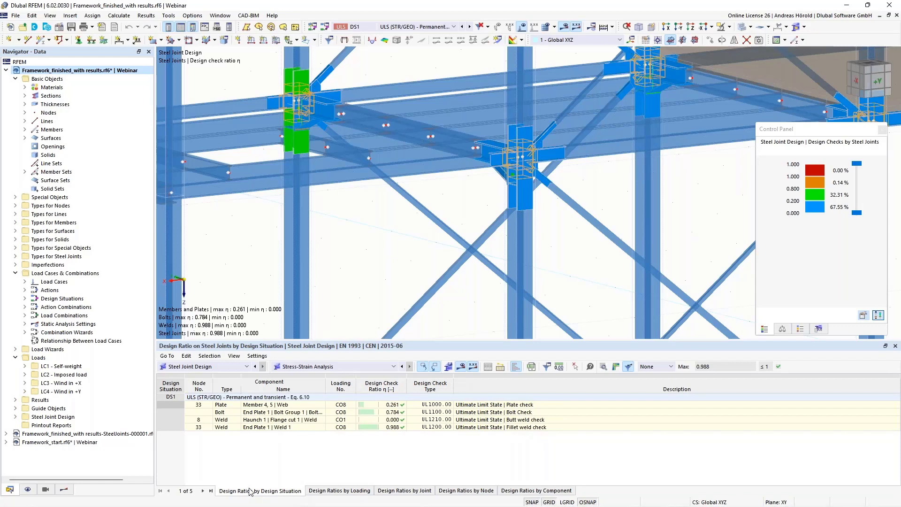
Open the design check details of the End Plate 1 bolt, read through its resistance formulas and widen the details window.
left_click(388, 412)
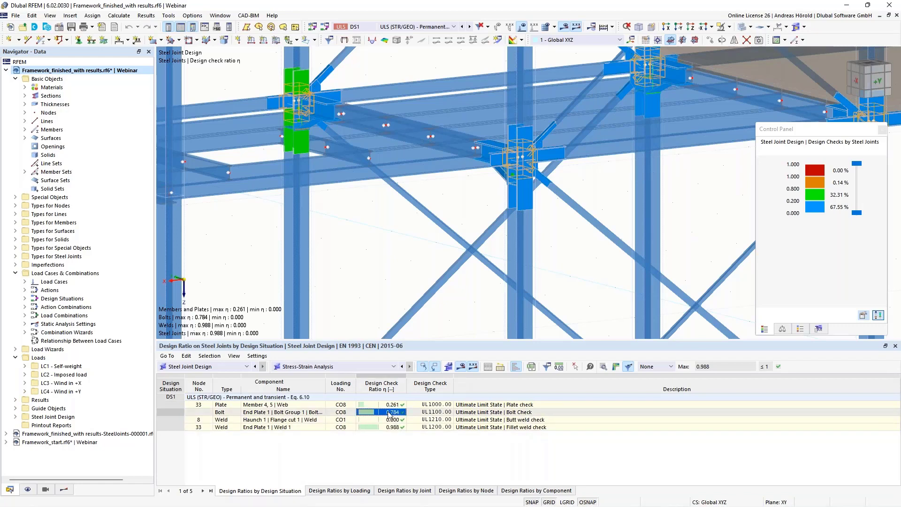
left_click(604, 367)
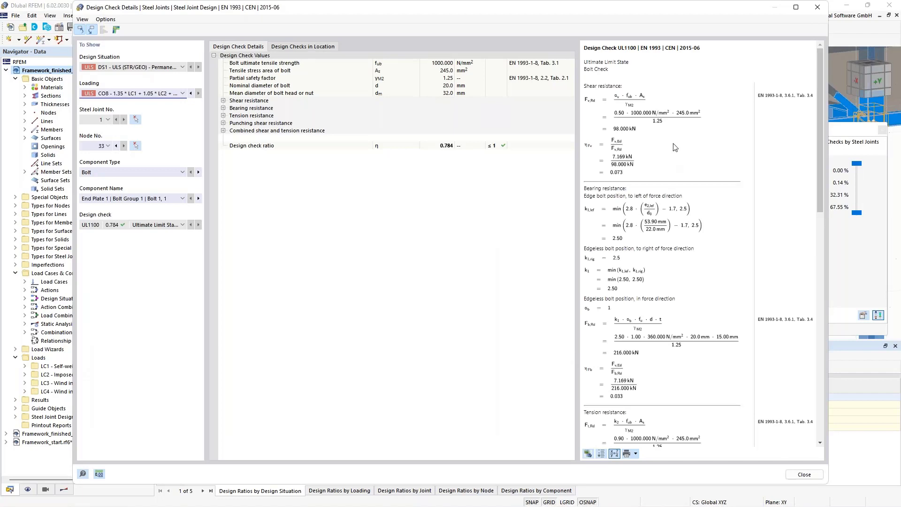
scroll(674, 147, "down", 5)
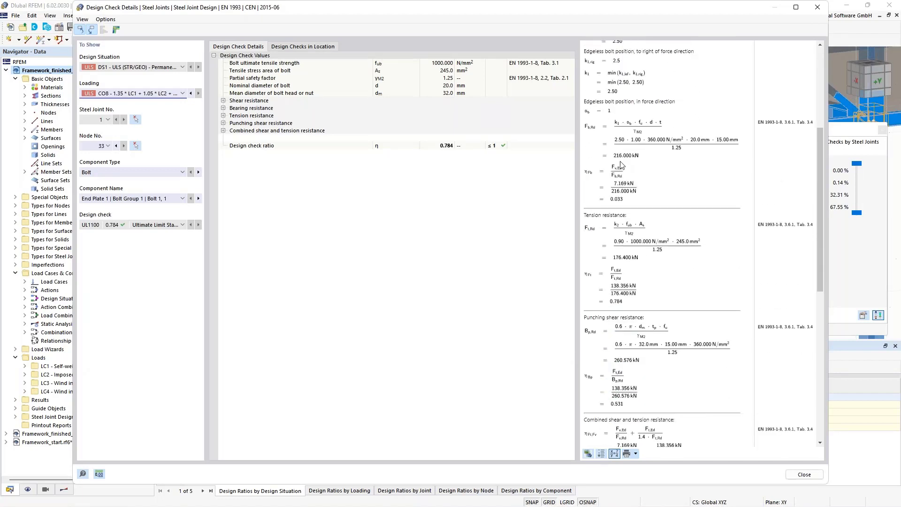
scroll(621, 165, "down", 9)
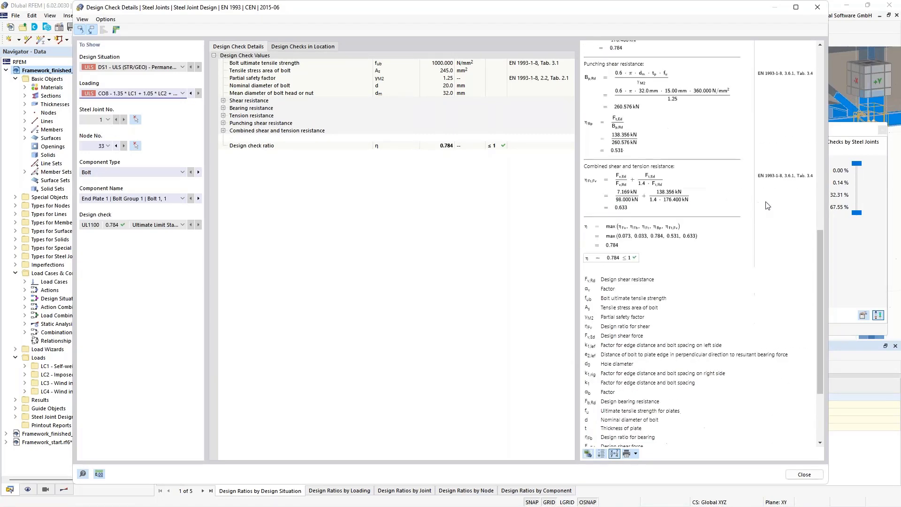
scroll(718, 261, "up", 15)
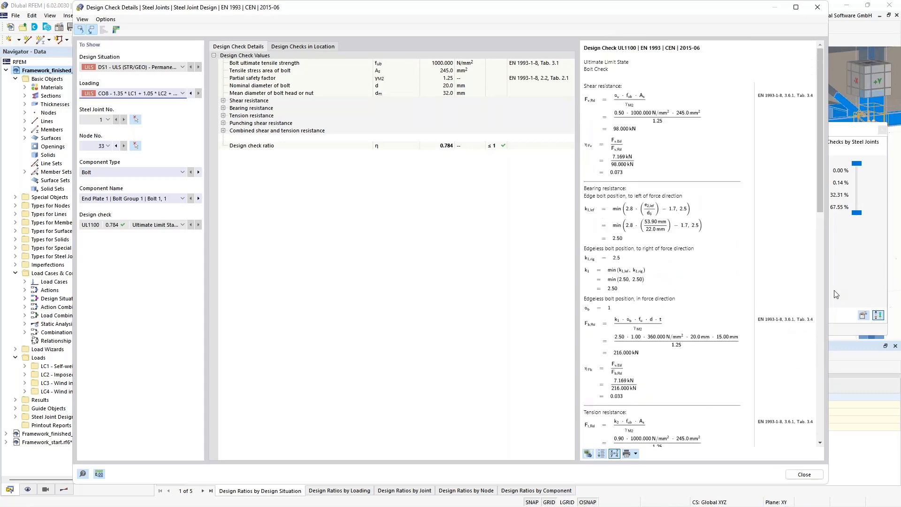
left_click_drag(831, 289, 881, 291)
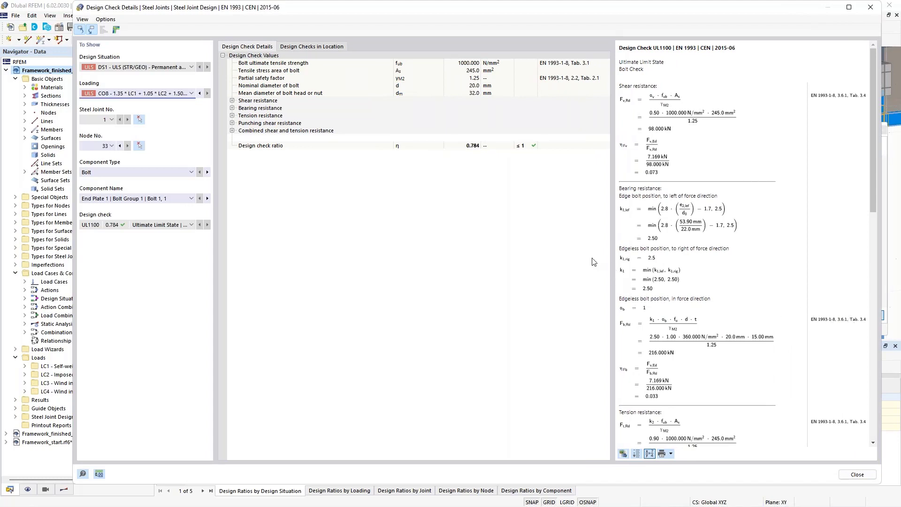
Switch the check details to the component types Plate and Weld, read the fillet weld check and close the details.
left_click(106, 173)
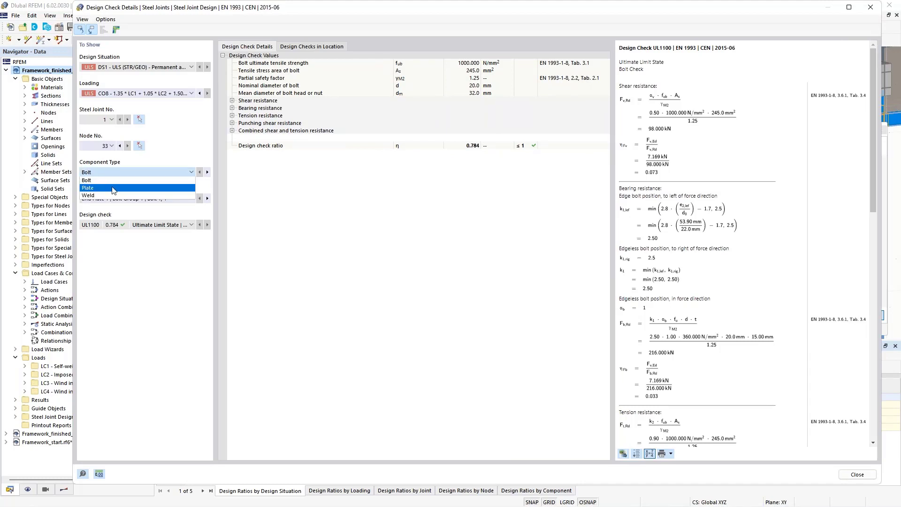
left_click(113, 189)
left_click(107, 173)
left_click(111, 195)
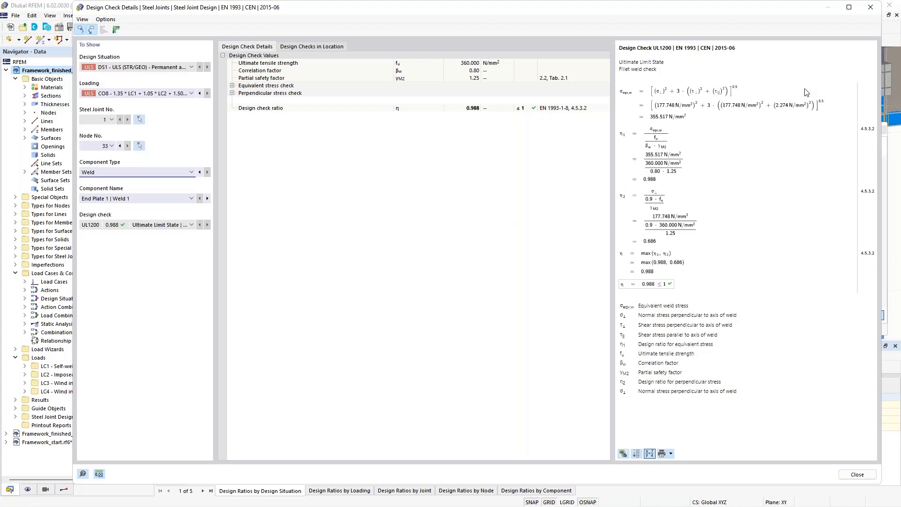
left_click(871, 8)
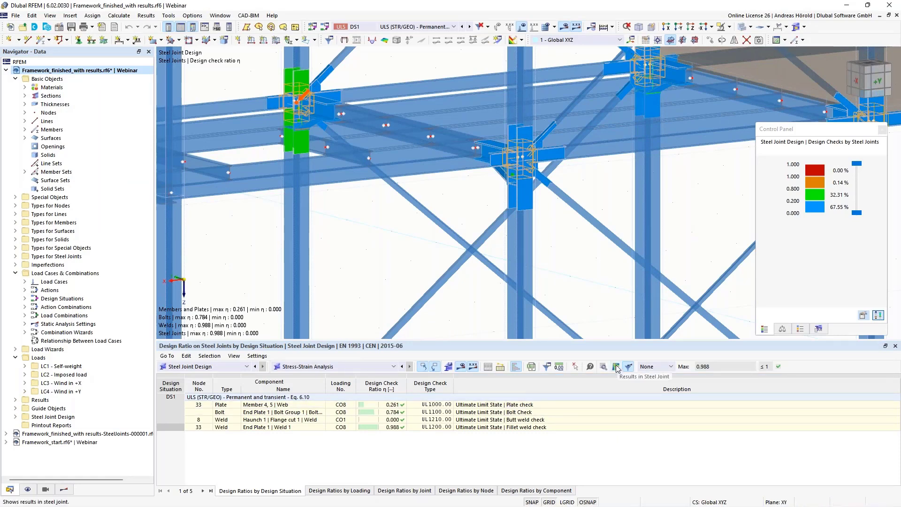
Open the results in the steel joint at node 33 and examine the plastic strains in the plates around the column and haunch.
left_click(616, 368)
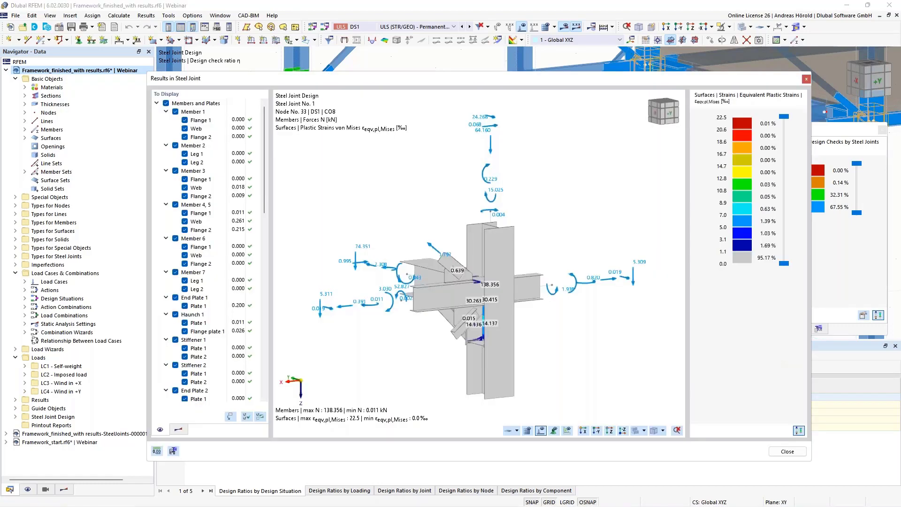
scroll(503, 304, "up", 5)
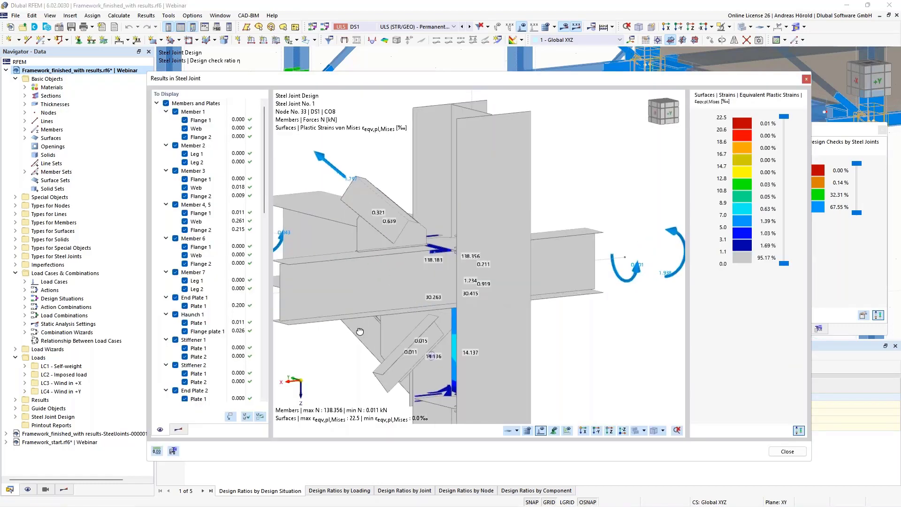
middle_click_drag(498, 304, 600, 330, "ctrl")
middle_click_drag(396, 336, 508, 337, "ctrl")
middle_click_drag(429, 337, 472, 335)
scroll(471, 277, "down", 4)
scroll(481, 264, "up", 2)
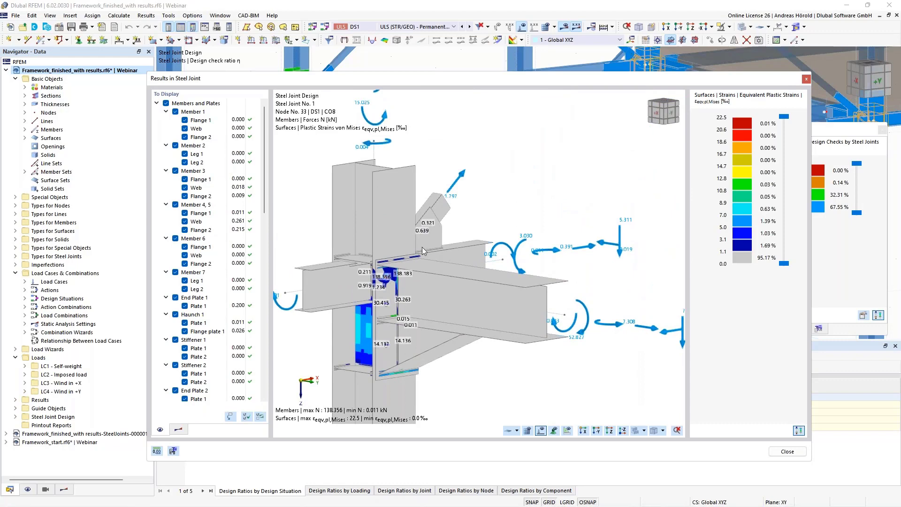
scroll(456, 329, "up", 1)
middle_click_drag(405, 308, 491, 254)
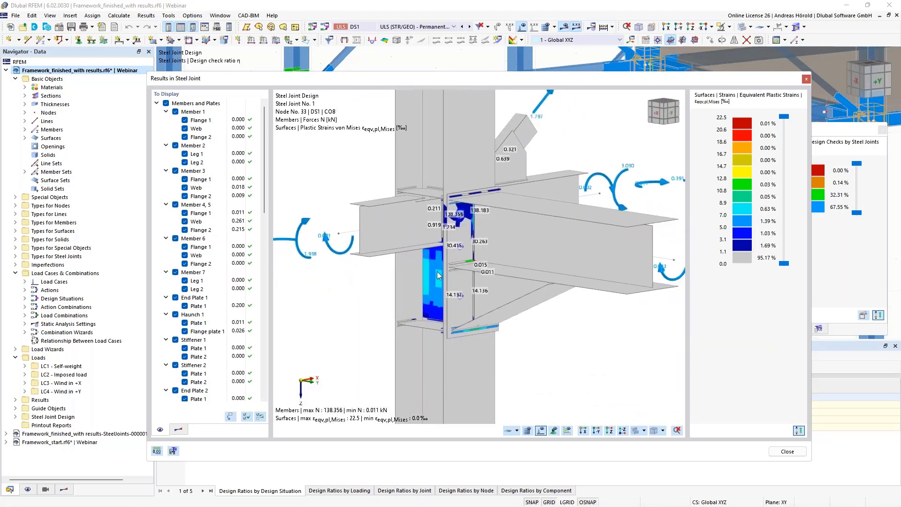
middle_click_drag(456, 315, 490, 299, "ctrl")
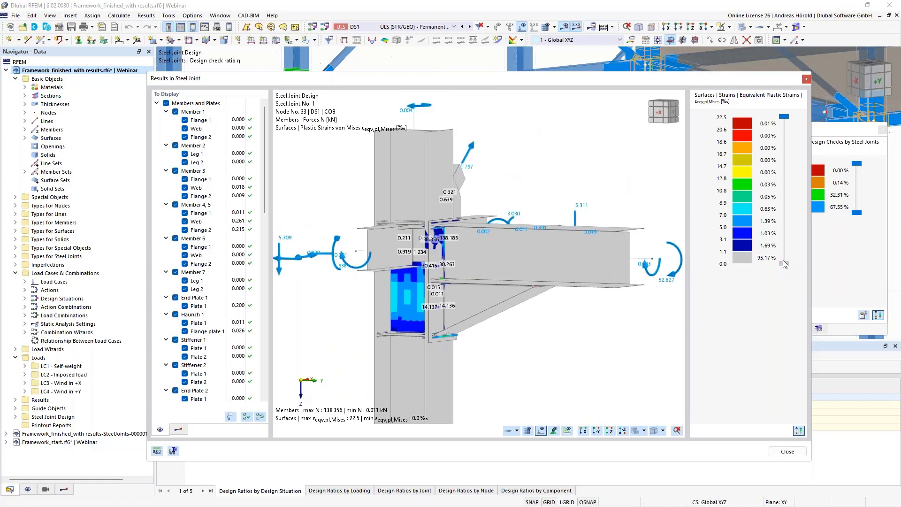
mouse_move(785, 263)
left_mouse_down()
mouse_move(783, 225)
mouse_move(784, 266)
left_mouse_up()
scroll(373, 282, "up", 2)
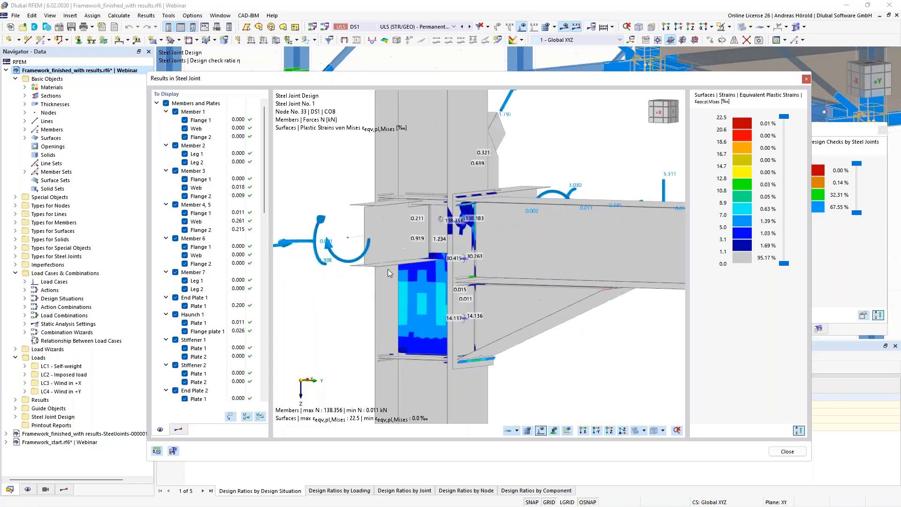
Hide all members and plates to examine the results on the welds alone, show them again and close the joint results.
left_click(166, 106)
left_click(166, 104)
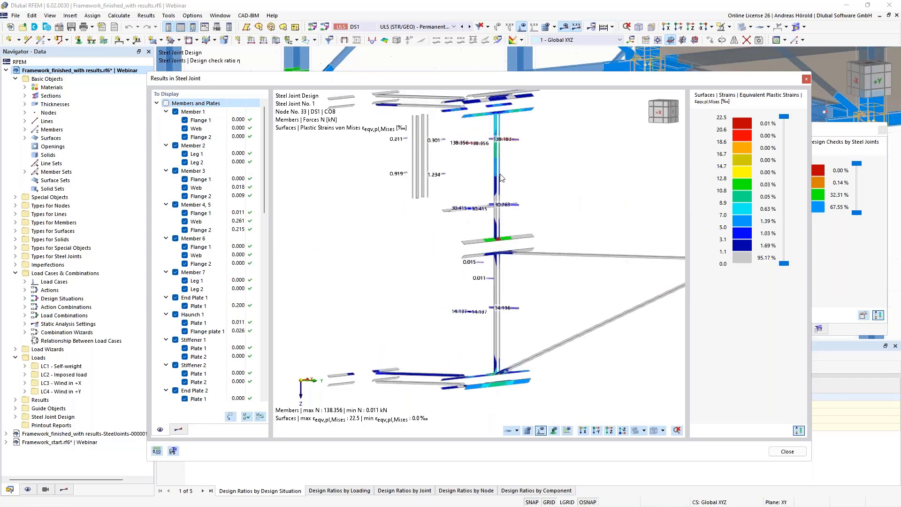
scroll(495, 207, "up", 3)
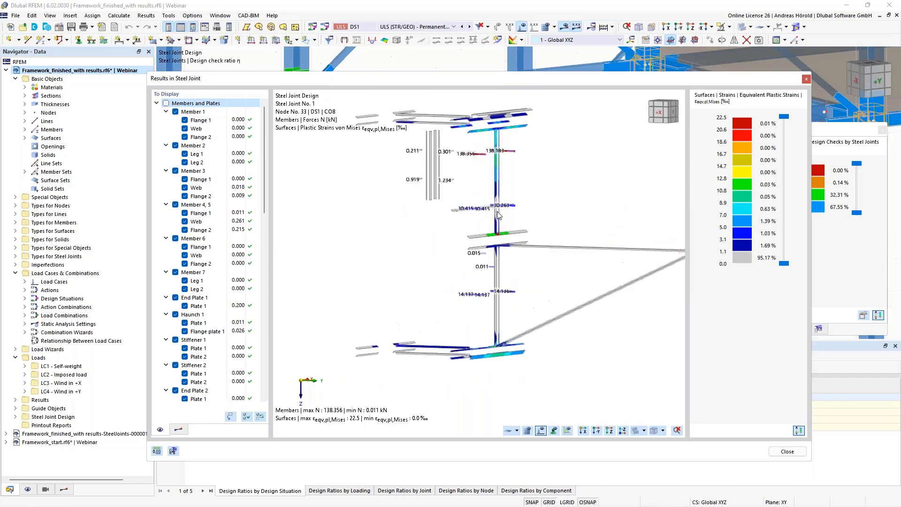
scroll(499, 216, "up", 2)
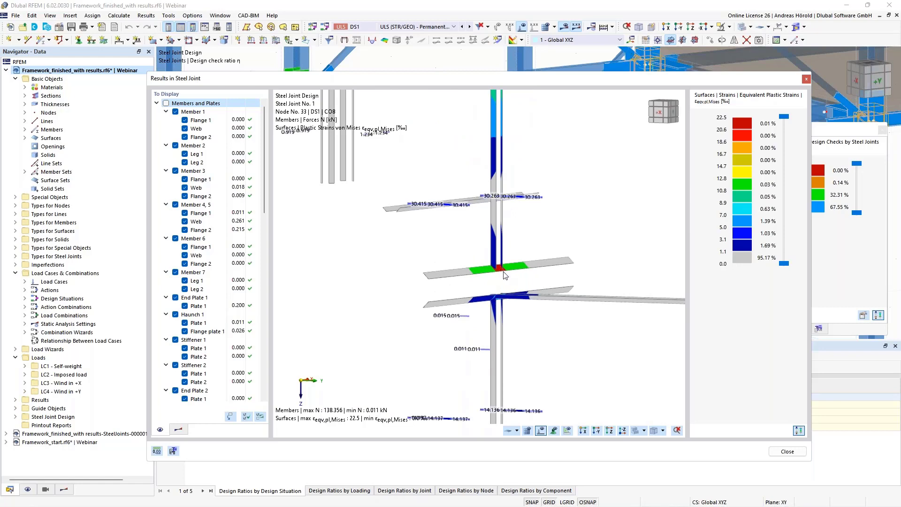
scroll(505, 260, "down", 4)
scroll(504, 260, "down", 2)
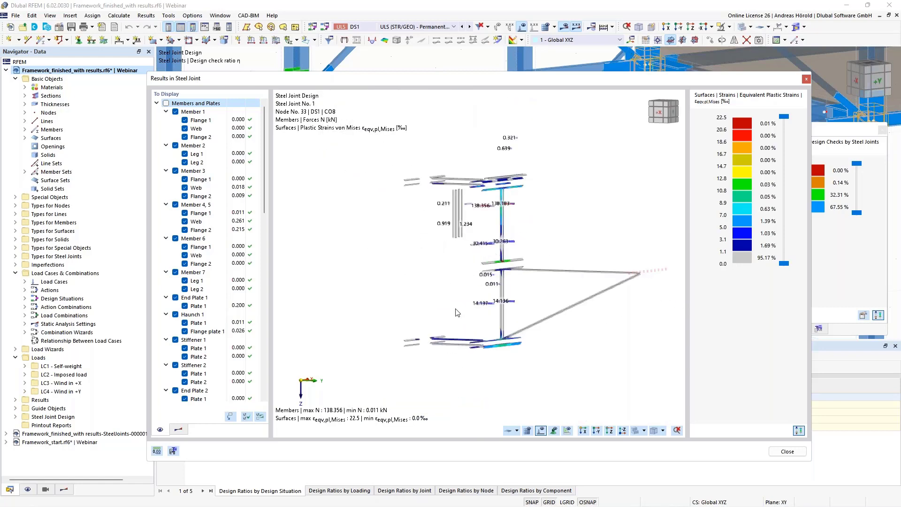
left_click(165, 103)
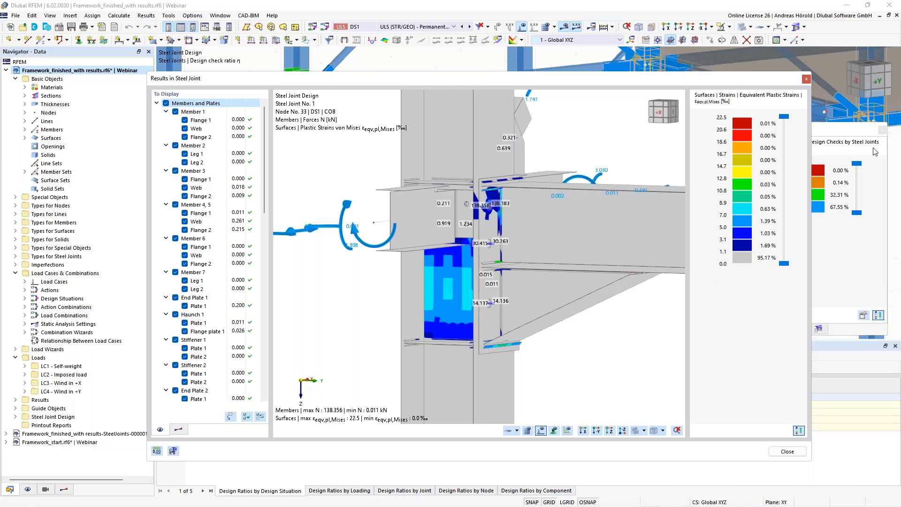
left_click(805, 80)
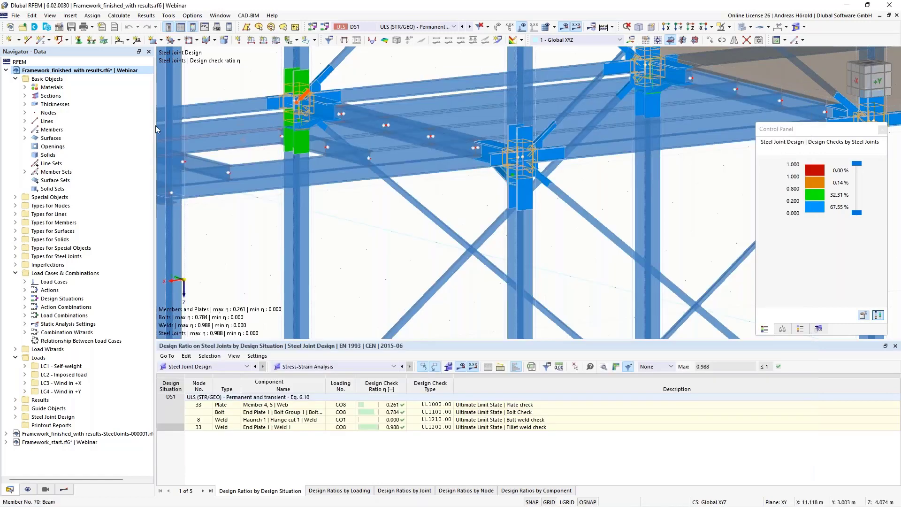
Switch to the joint submodel Framework_finished_with results-SteelJoints-000001.rf6 and enlarge its model view by shrinking the table.
left_click(6, 70)
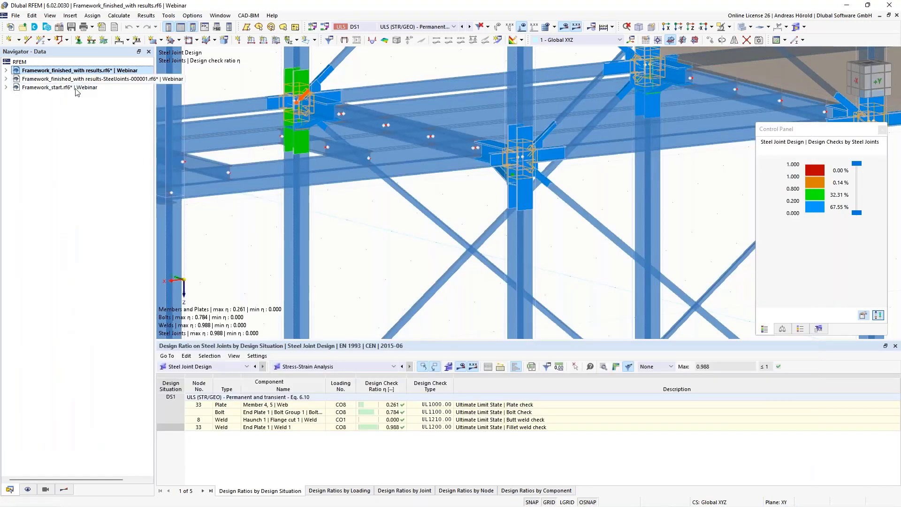
double_click(81, 79)
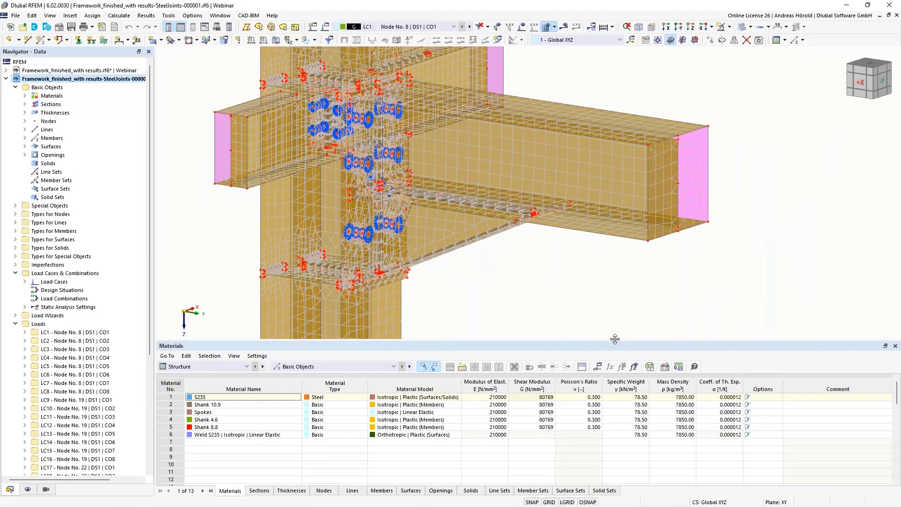
left_click_drag(615, 340, 615, 408)
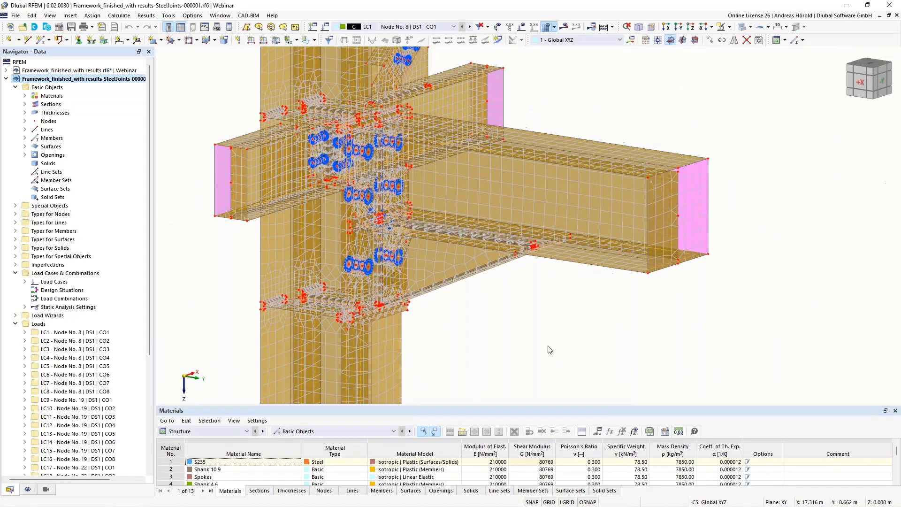
Examine the joint submodel from several sides, including the nodal support at the column base, the surface mesh and the bolts.
middle_click_drag(581, 345, 640, 336)
scroll(641, 335, "up", 2)
scroll(663, 148, "down", 2)
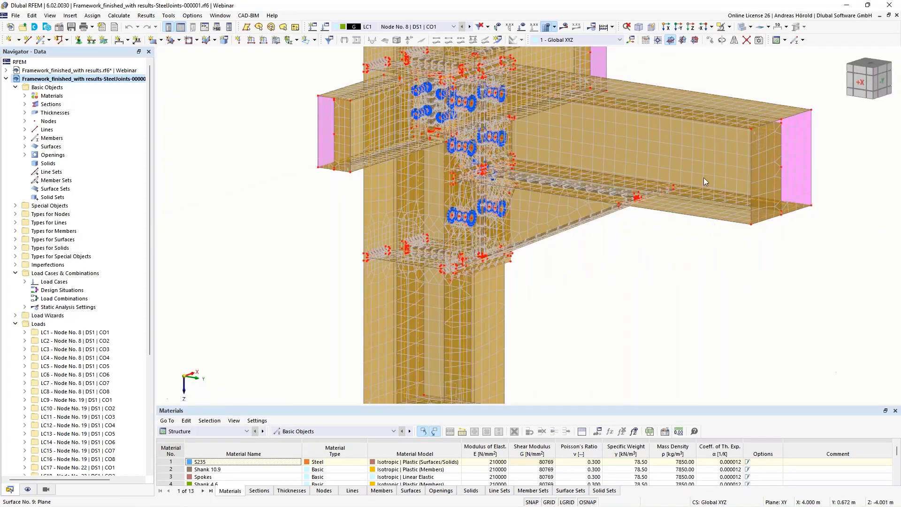
middle_click_drag(741, 308, 685, 345)
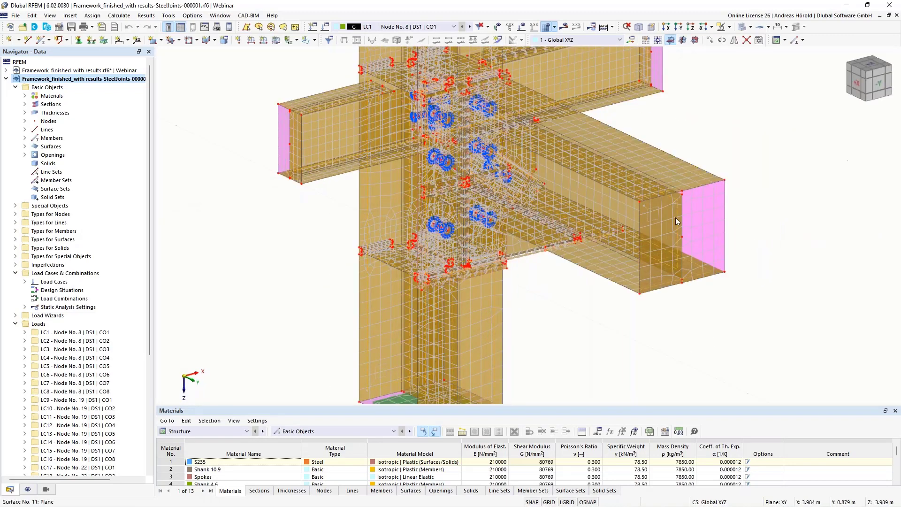
scroll(604, 263, "down", 4)
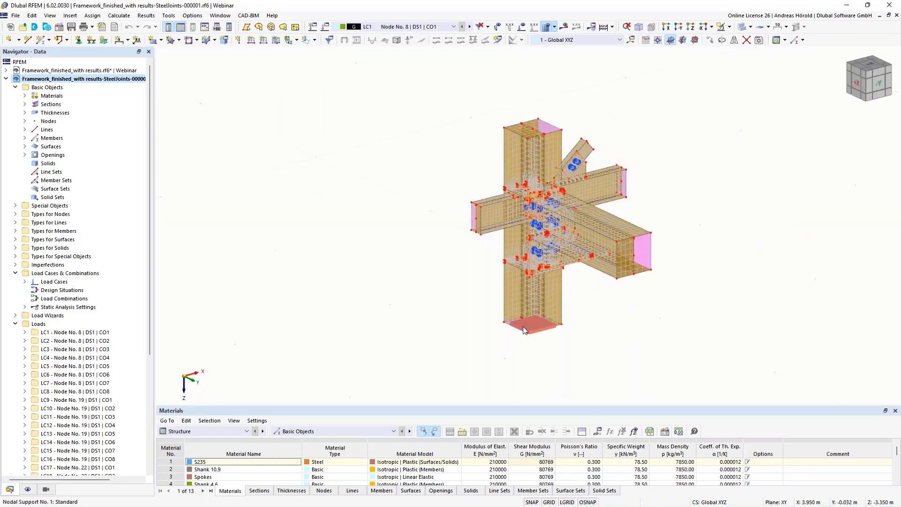
scroll(523, 326, "up", 6)
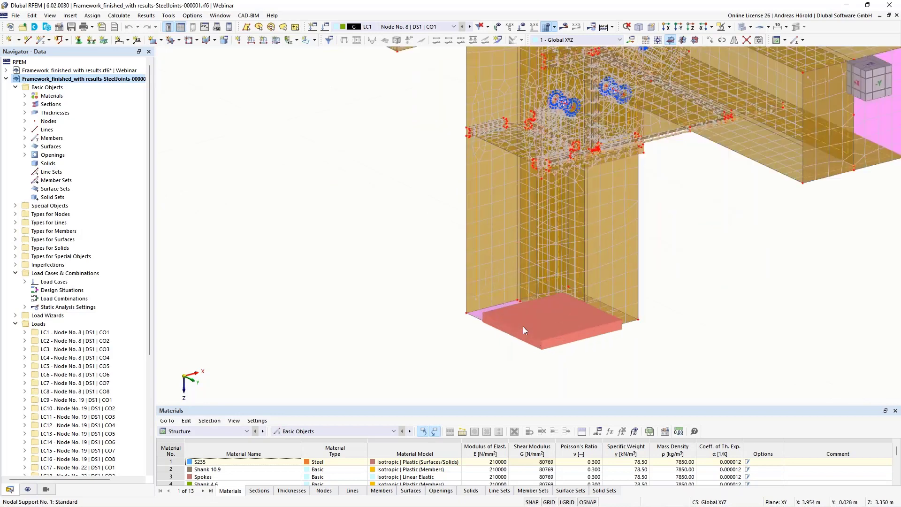
scroll(493, 348, "down", 5)
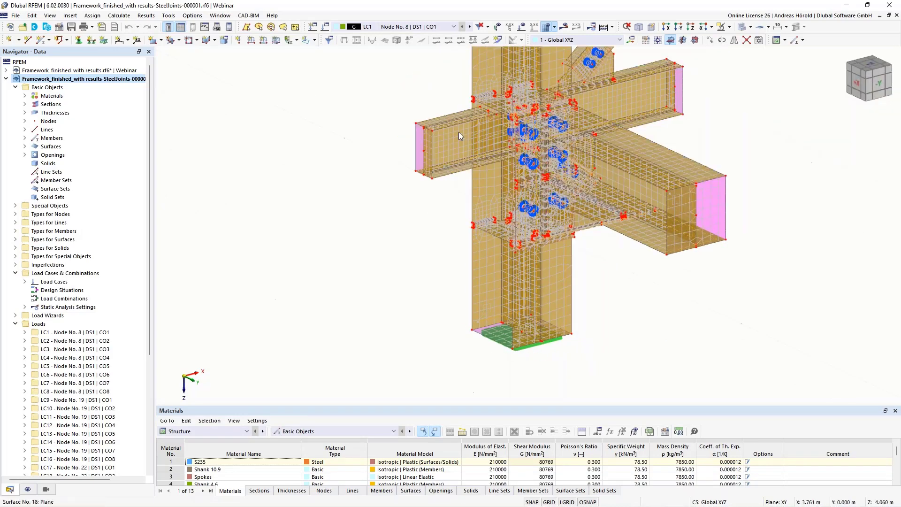
scroll(444, 150, "up", 2)
scroll(444, 149, "up", 2)
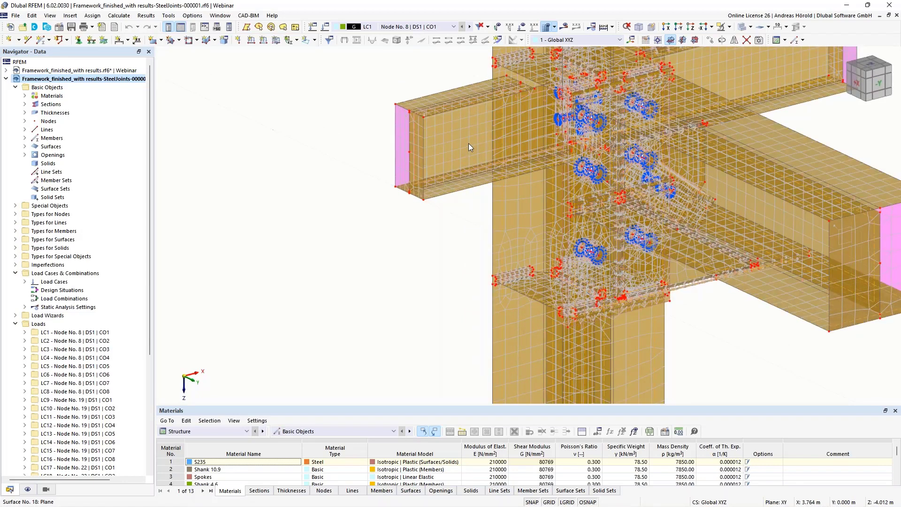
middle_click_drag(468, 143, 399, 201)
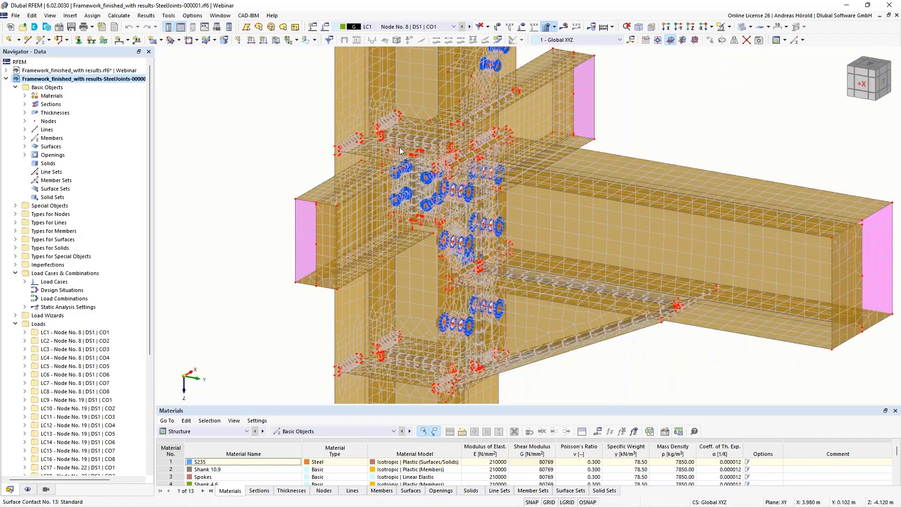
Examine the stiffener welds and their rigid links to the column surfaces in the joint submodel.
scroll(349, 147, "up", 3)
scroll(347, 144, "up", 5)
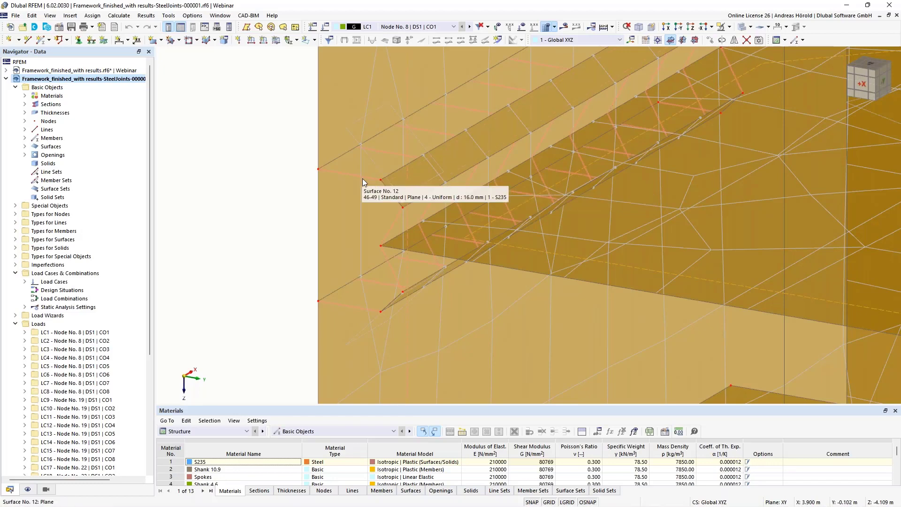
scroll(364, 179, "down", 4)
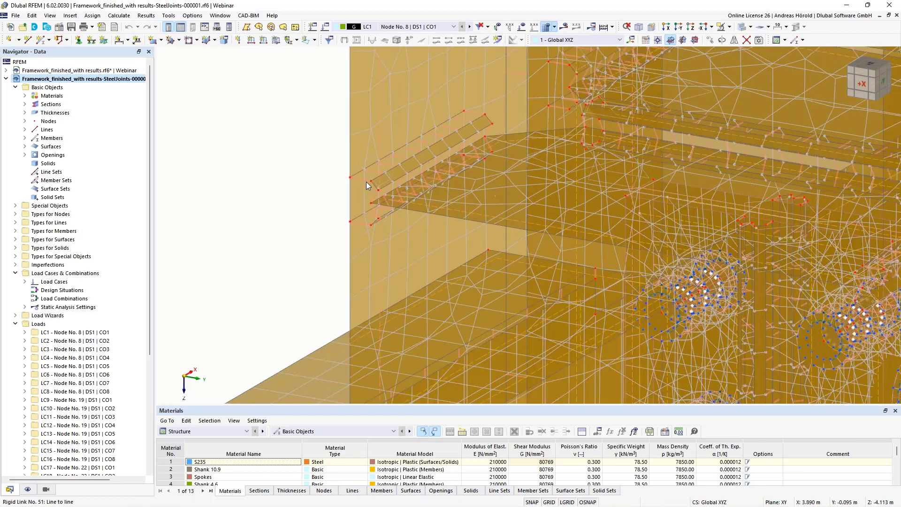
scroll(366, 182, "down", 5)
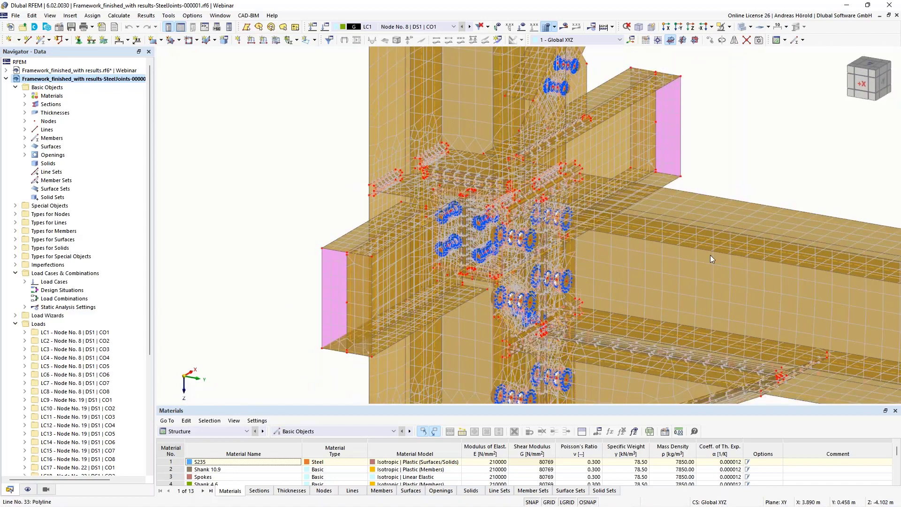
middle_click_drag(738, 268, 622, 264, "ctrl")
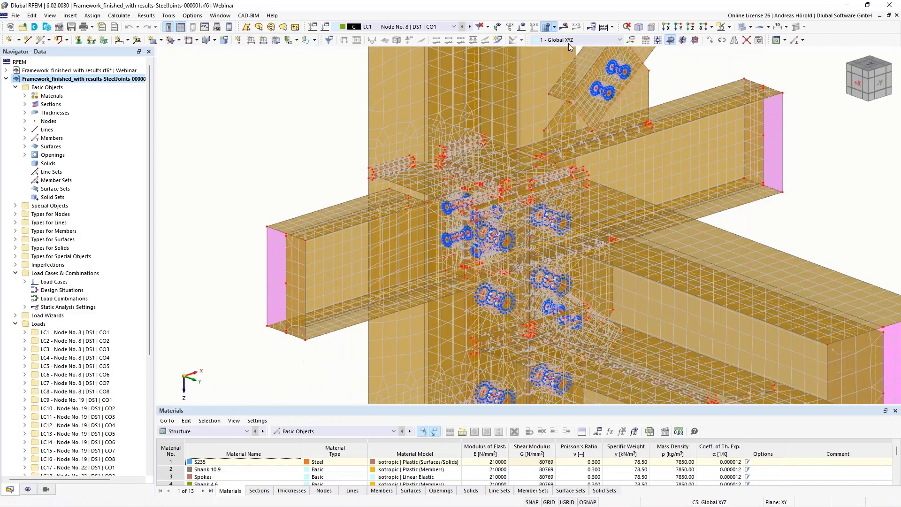
Show the results of the joint submodel and examine the equivalent von Mises stresses on its surfaces.
left_click(565, 27)
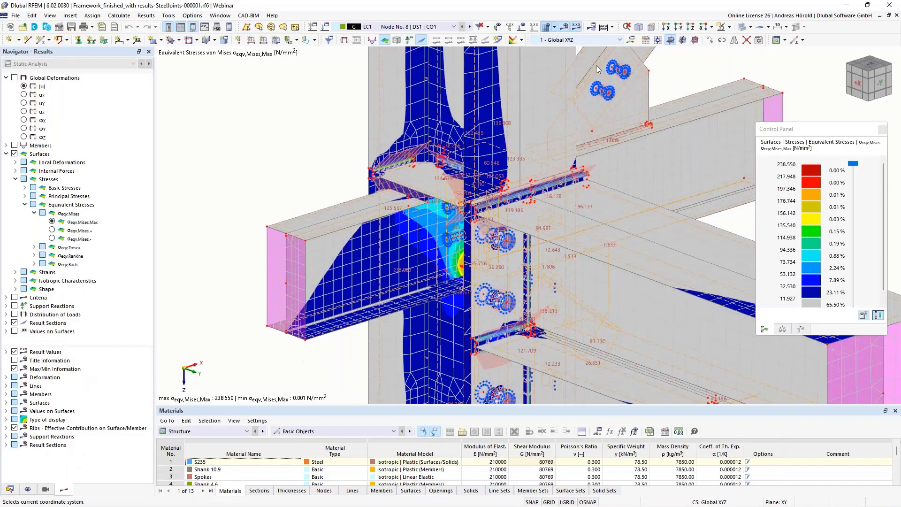
scroll(597, 192, "down", 3)
middle_click_drag(597, 245, 464, 222)
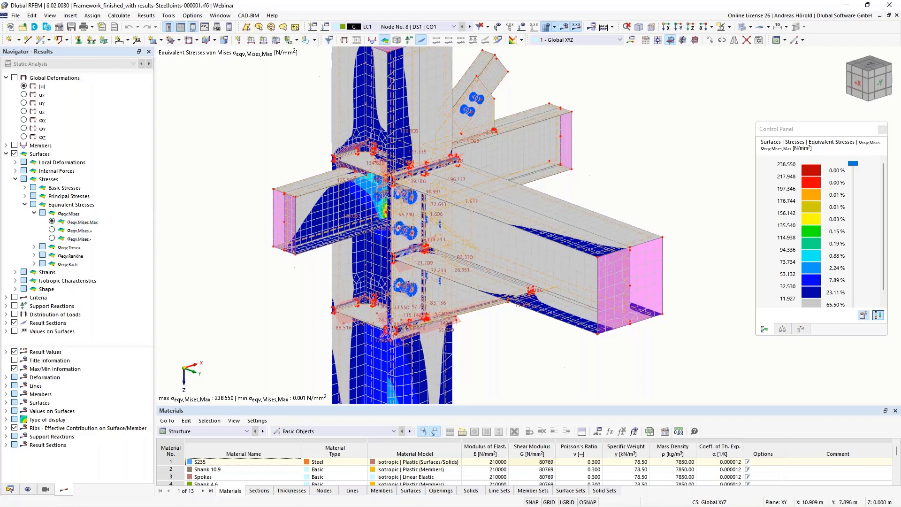
middle_click_drag(319, 265, 254, 325, "ctrl")
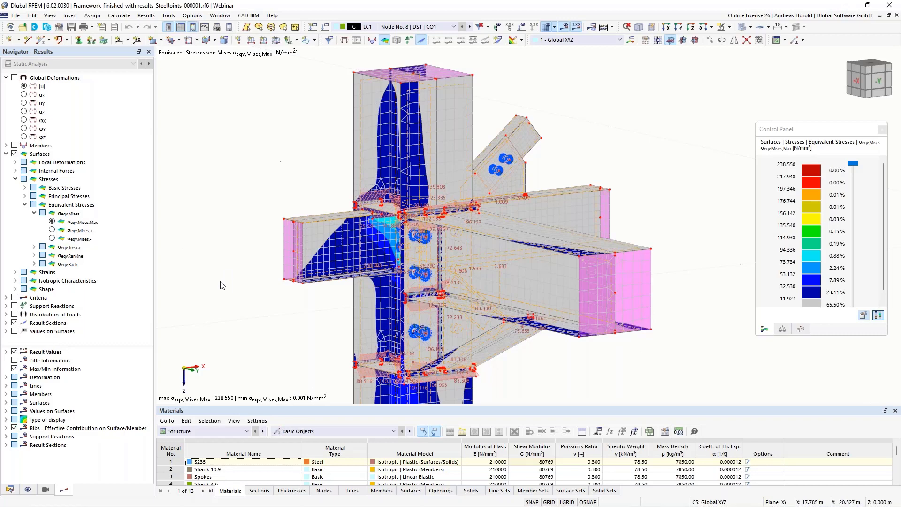
middle_click_drag(235, 274, 288, 236)
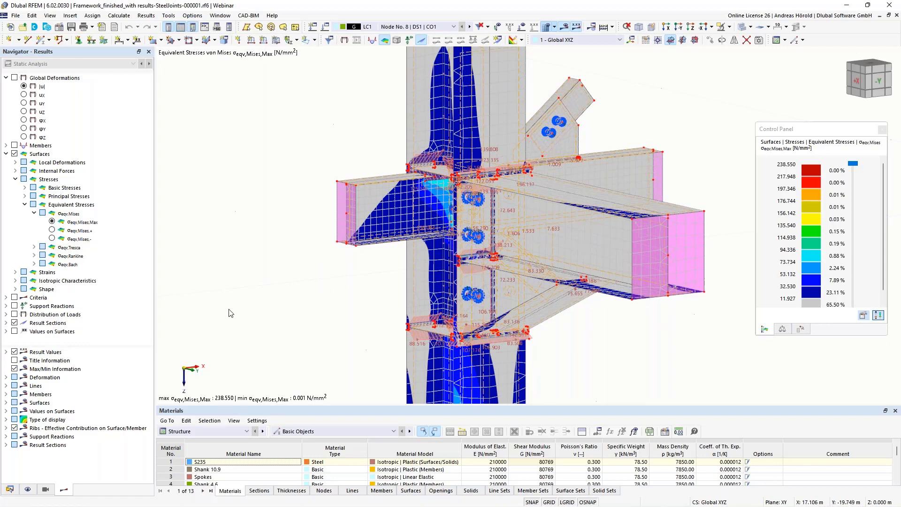
Switch to the RFEM window with the Examples models and examine the bolted beam-to-column end plate joint in 53.rf6.
mouse_move(128, 504)
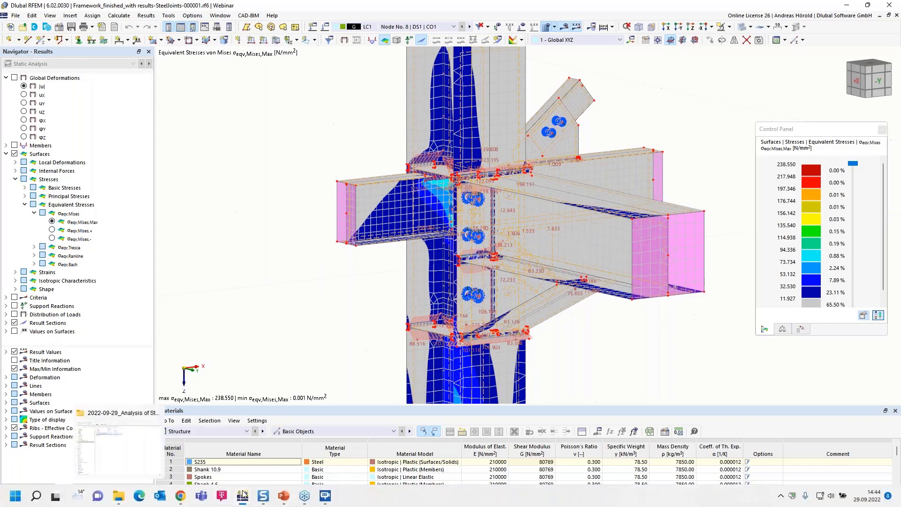
mouse_move(243, 495)
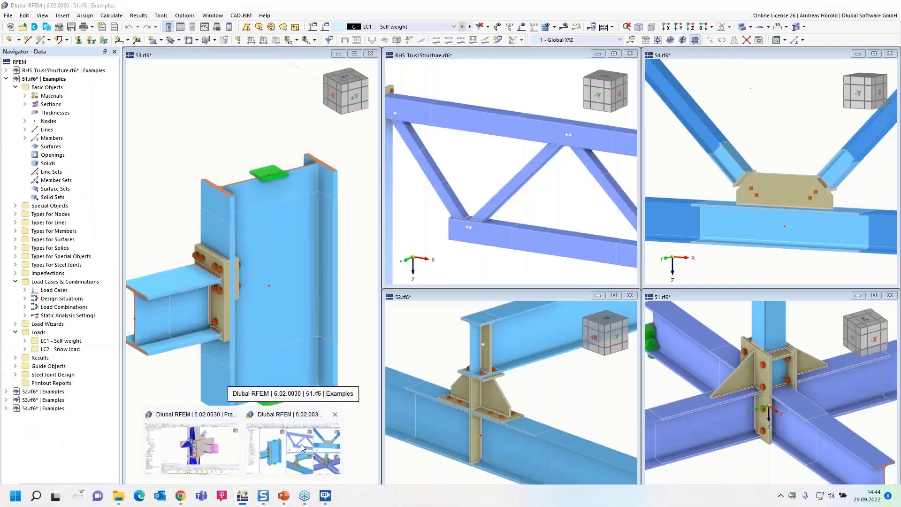
left_click(301, 445)
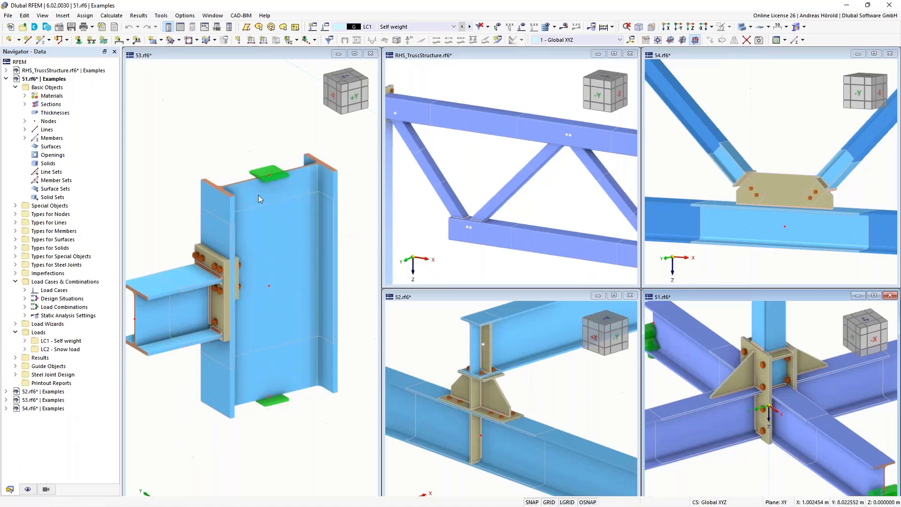
scroll(228, 294, "up", 5)
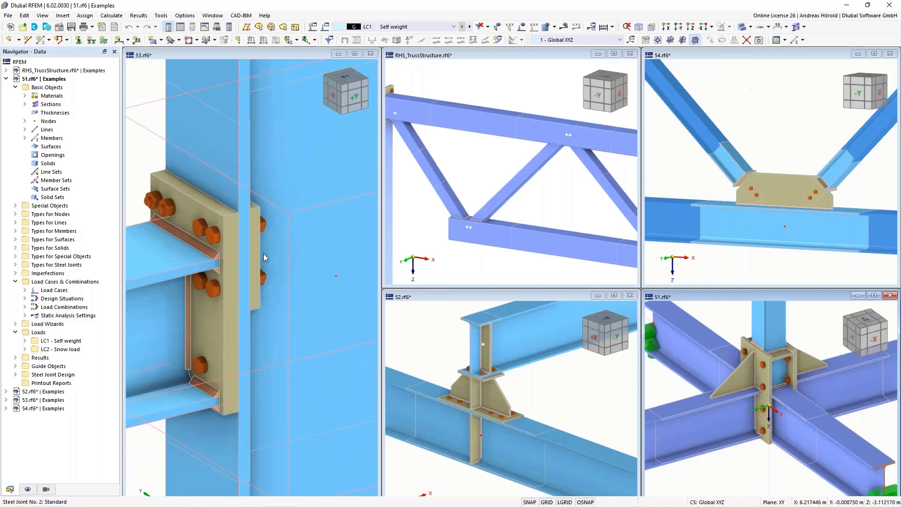
right_click_drag(238, 255, 280, 212)
left_click(137, 92)
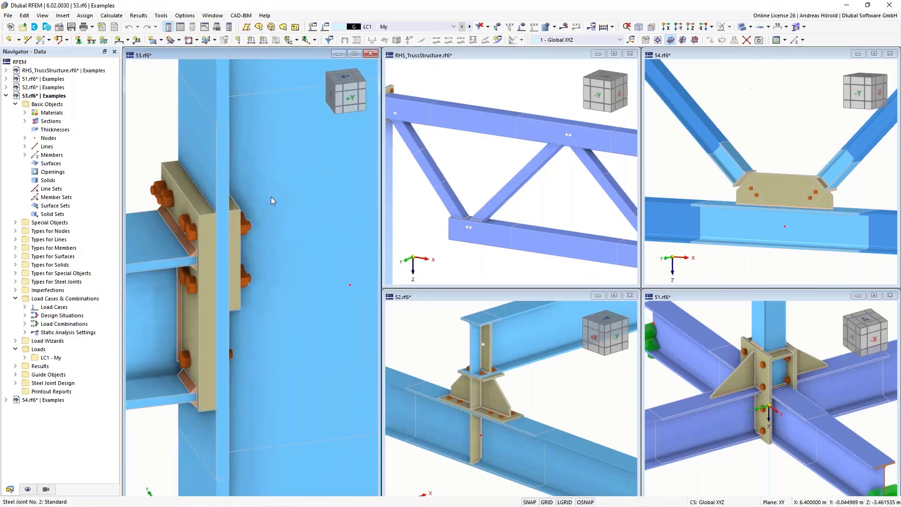
middle_click_drag(286, 261, 303, 263)
right_click_drag(303, 264, 324, 244)
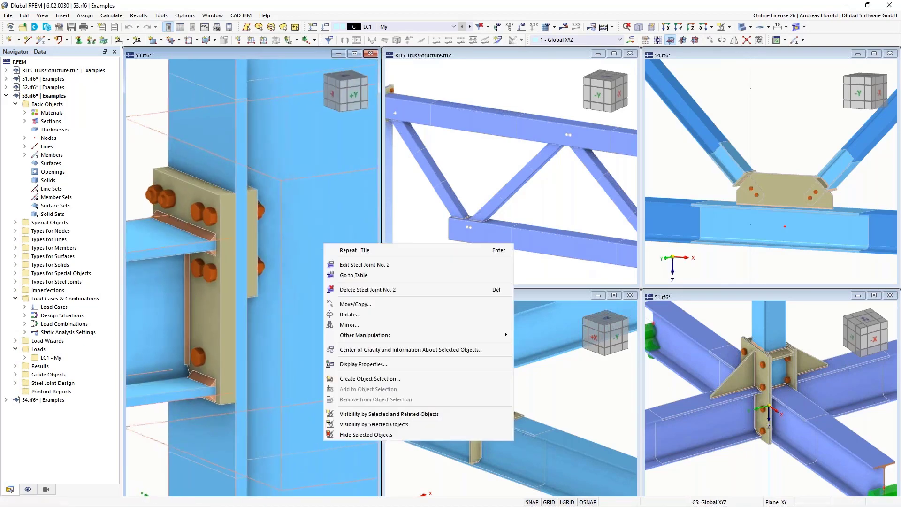
key("Escape")
scroll(286, 206, "down", 3)
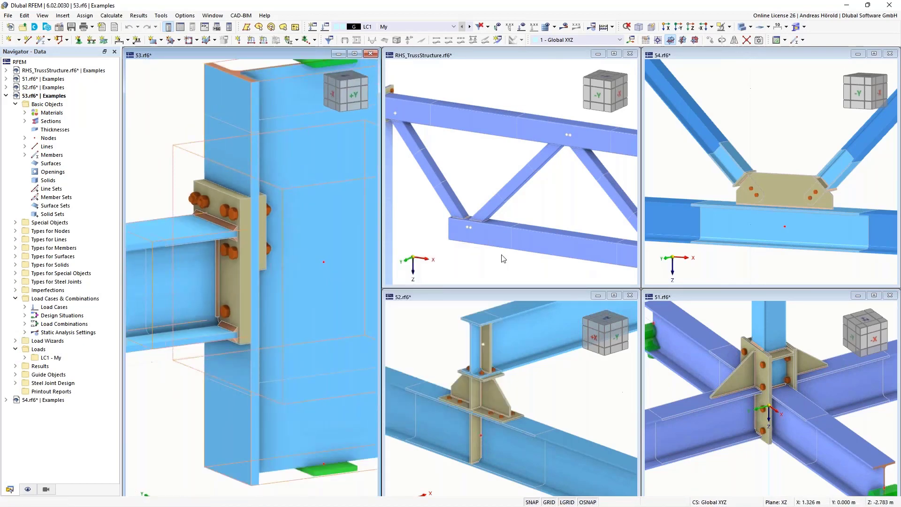
Examine the welded connection of the two diagonals to the bottom chord in RHS_TrussStructure.rf6.
scroll(471, 212, "up", 4)
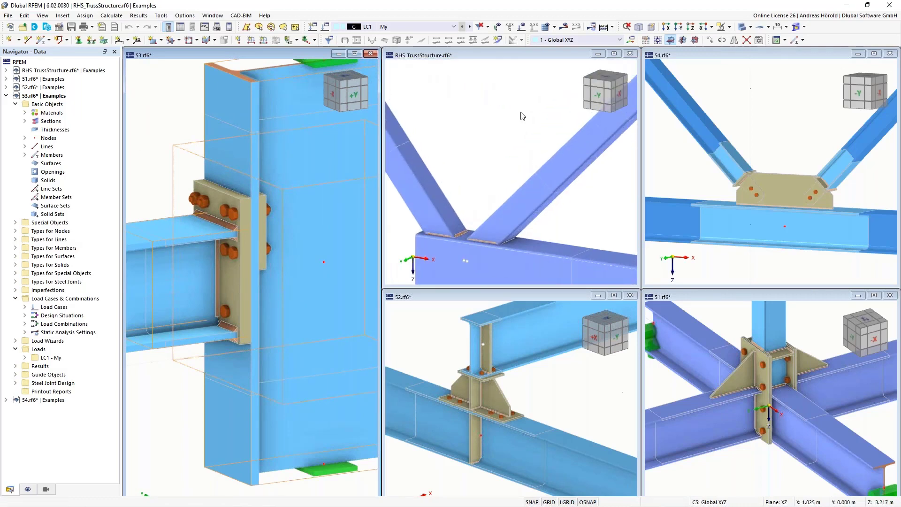
left_click(481, 188)
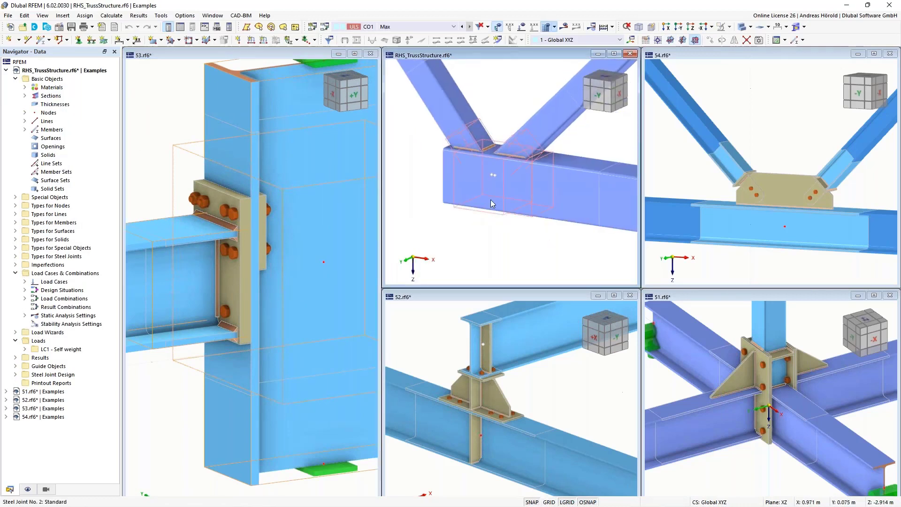
scroll(500, 159, "up", 4)
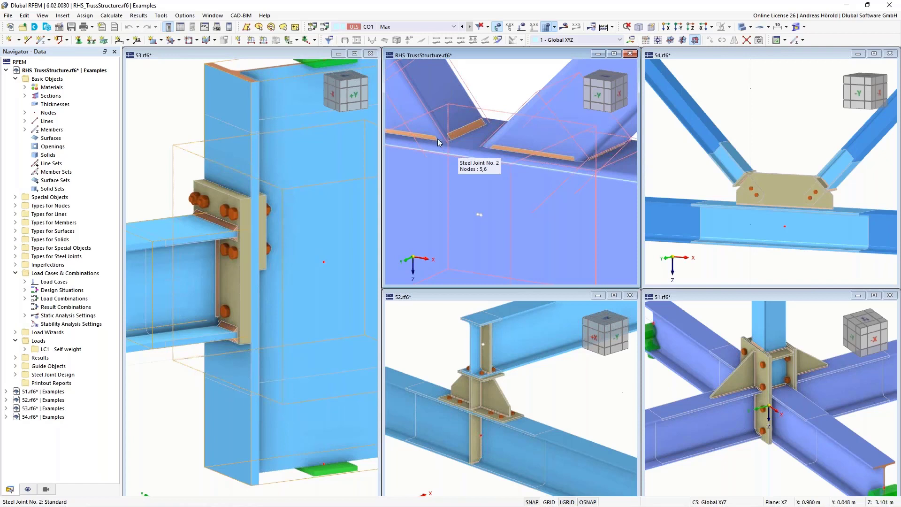
scroll(449, 141, "down", 3)
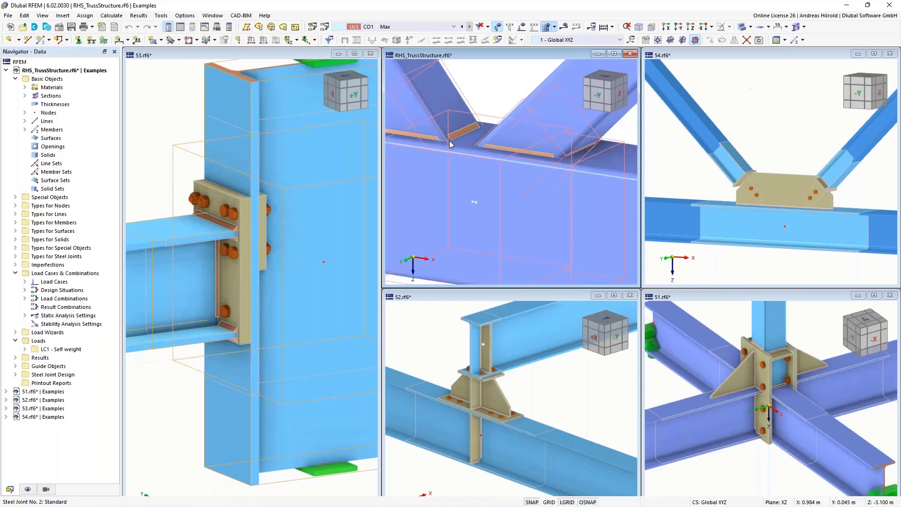
middle_click_drag(449, 141, 506, 191)
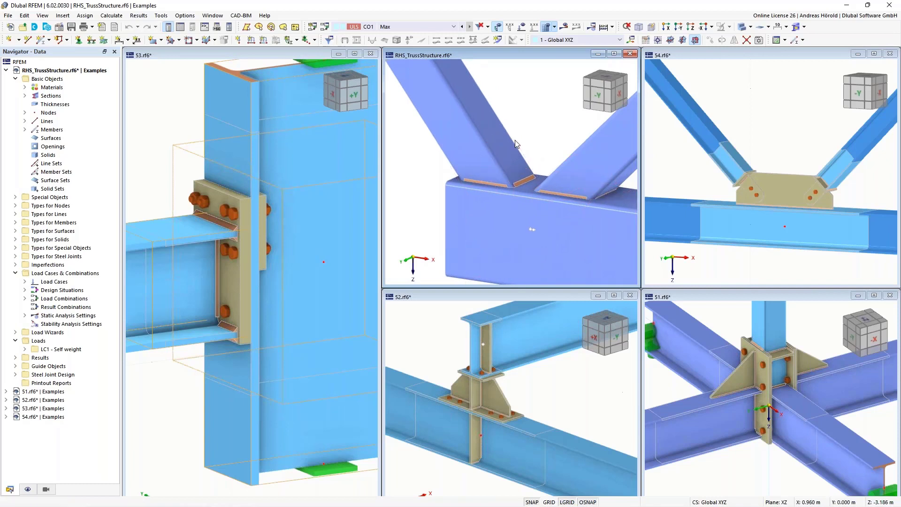
scroll(515, 144, "down", 1)
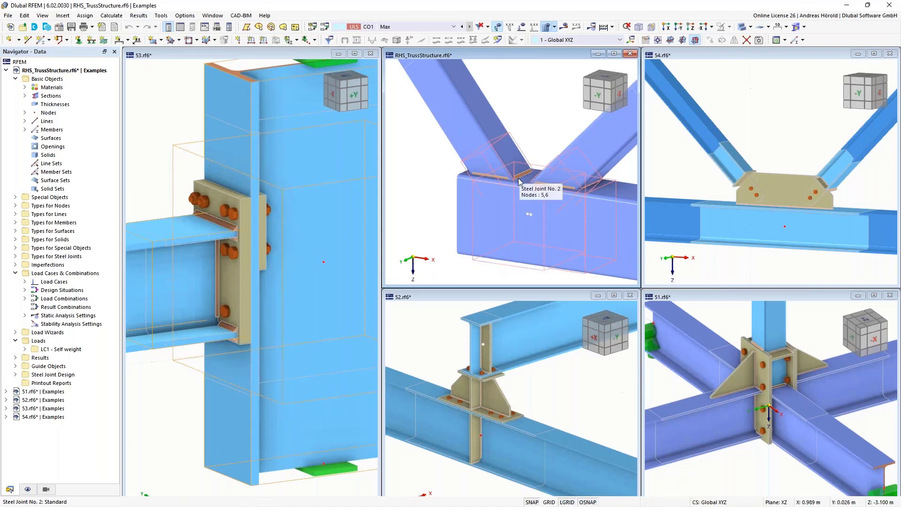
scroll(519, 182, "down", 3)
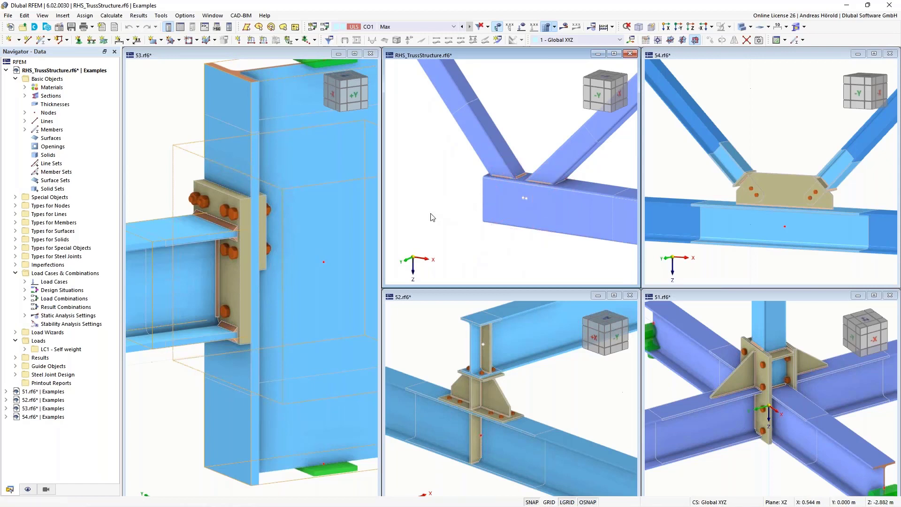
scroll(432, 217, "up", 2)
middle_click_drag(465, 194, 394, 199)
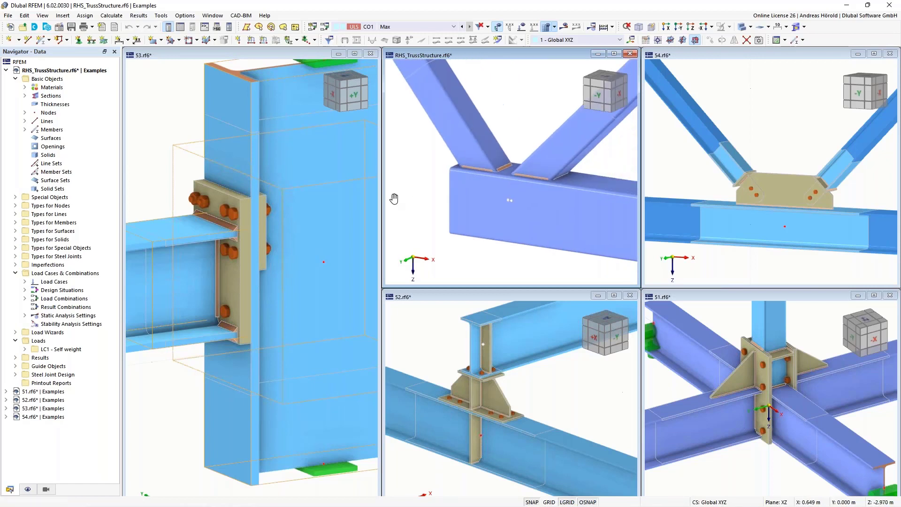
scroll(472, 184, "up", 3)
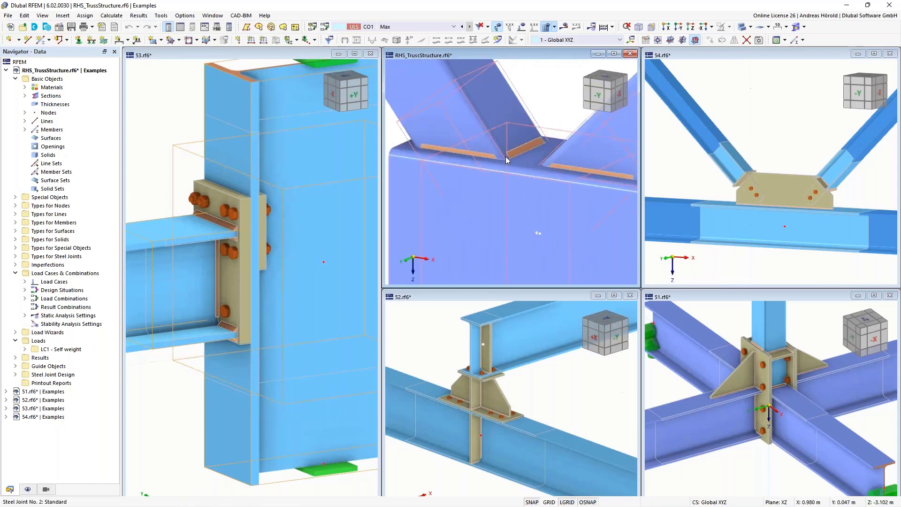
scroll(493, 196, "down", 5)
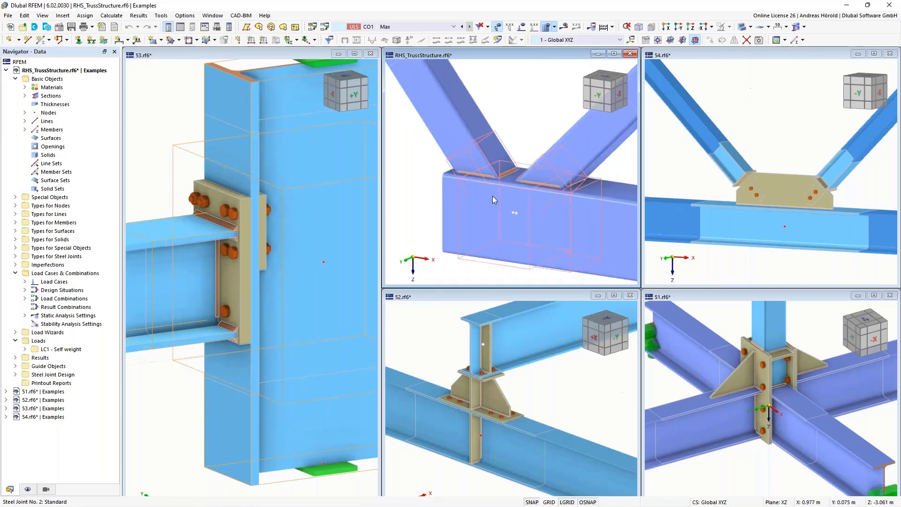
Examine the bolted end plate joint between column and top chord in RHS_TrussStructure.rf6, and the truss joints farther along.
scroll(492, 195, "down", 2)
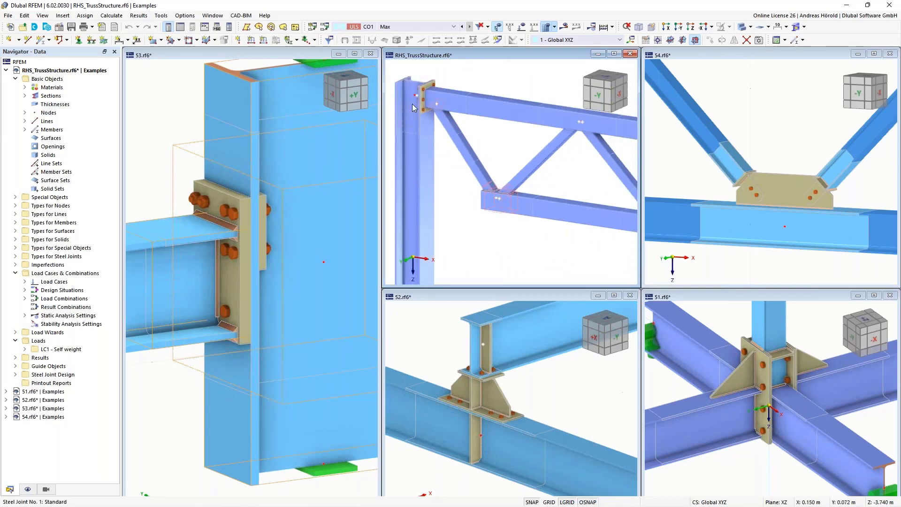
scroll(412, 103, "up", 5)
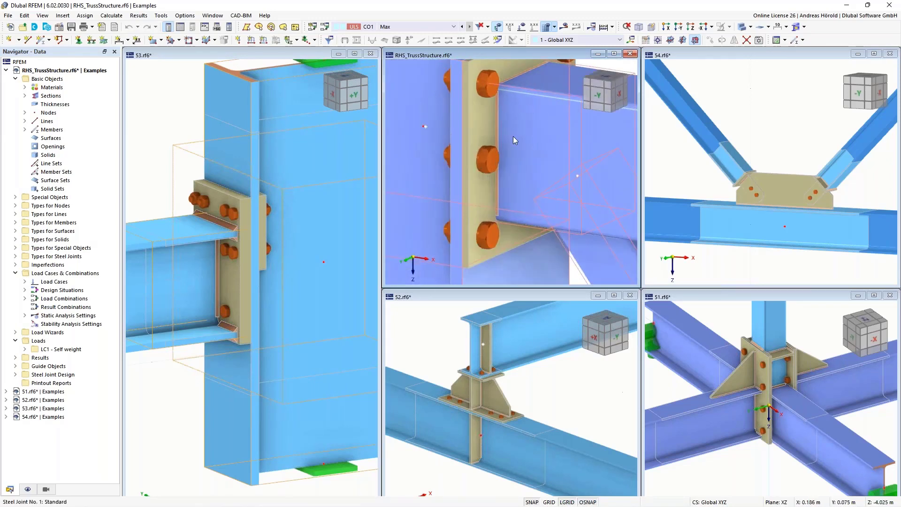
scroll(513, 136, "down", 5)
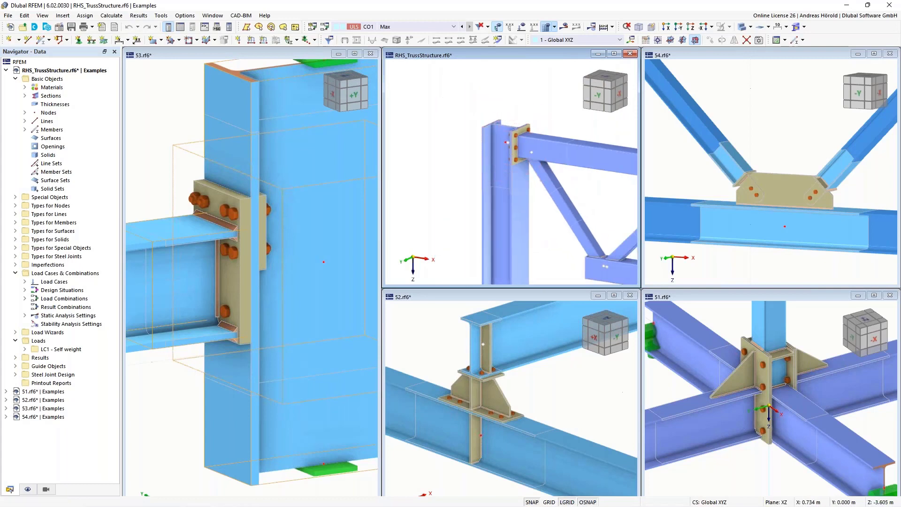
middle_click_drag(514, 136, 426, 113)
scroll(427, 113, "down", 3)
middle_click_drag(525, 171, 467, 163)
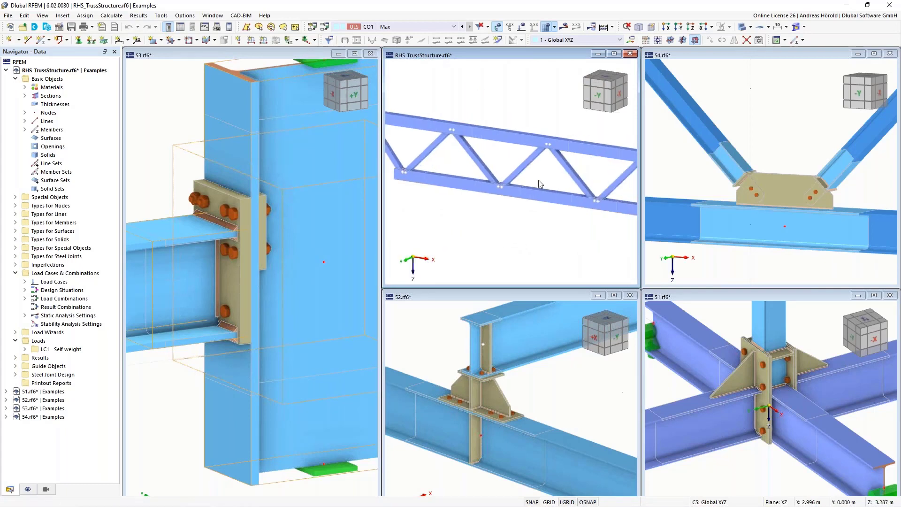
Examine the bolted gusset plate joints at the bottom and top chords of the truss in 54.rf6.
scroll(792, 177, "down", 1)
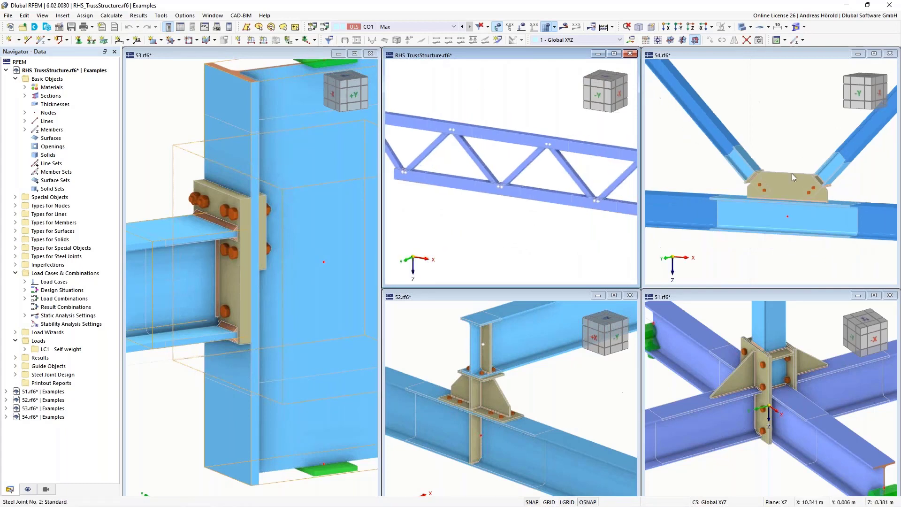
scroll(795, 166, "up", 3)
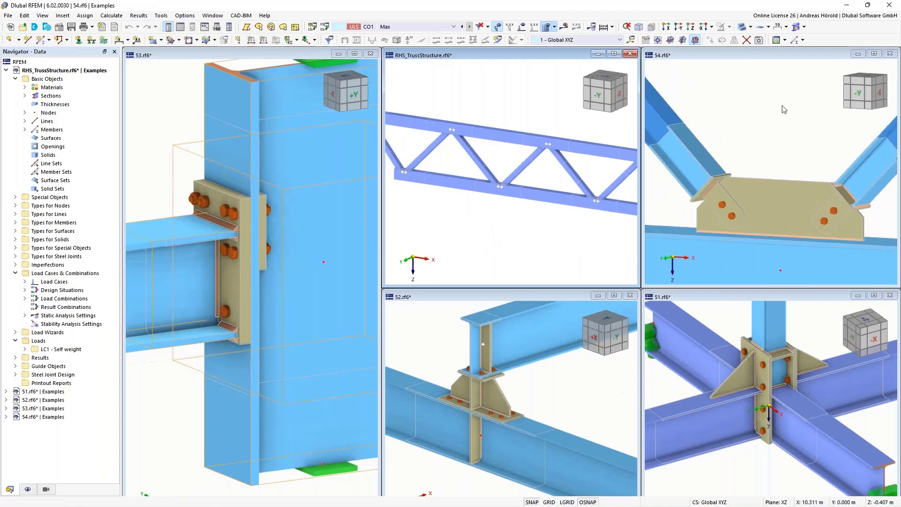
middle_click_drag(736, 208, 739, 148)
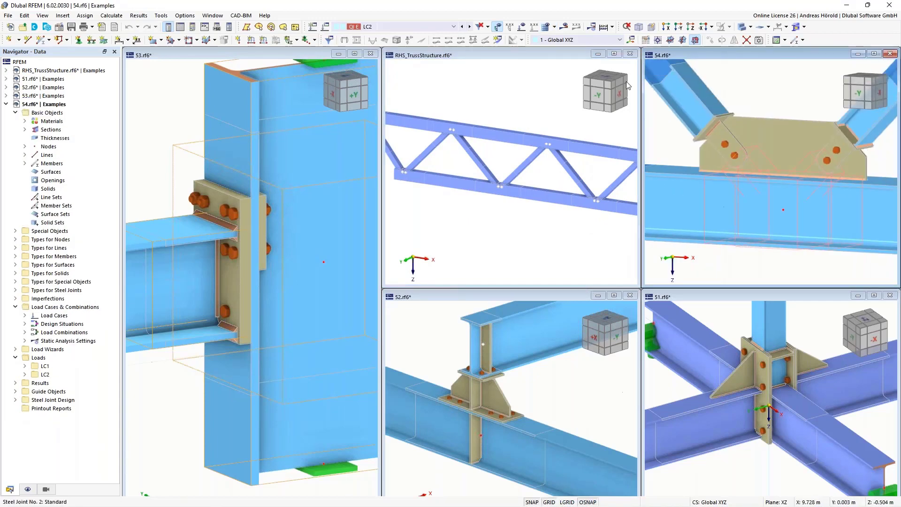
scroll(696, 101, "down", 5)
middle_click_drag(706, 89, 799, 196)
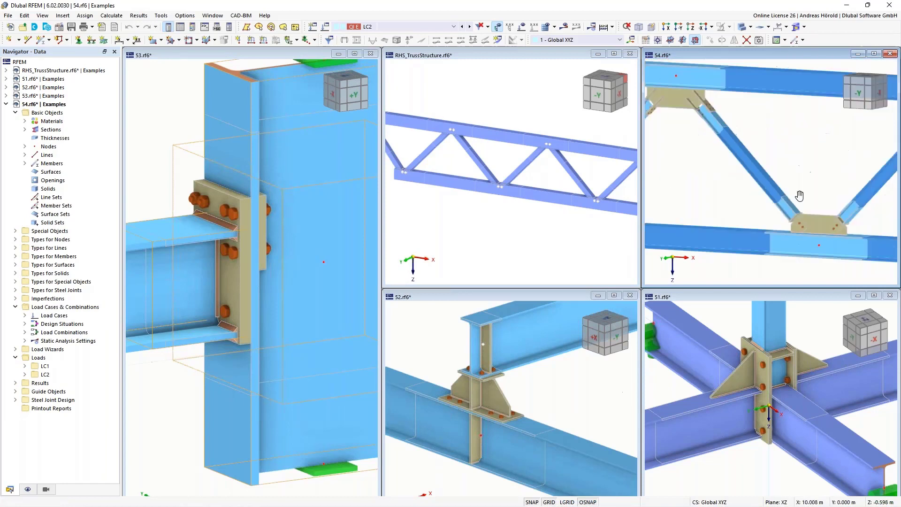
scroll(797, 189, "down", 1)
scroll(698, 126, "up", 6)
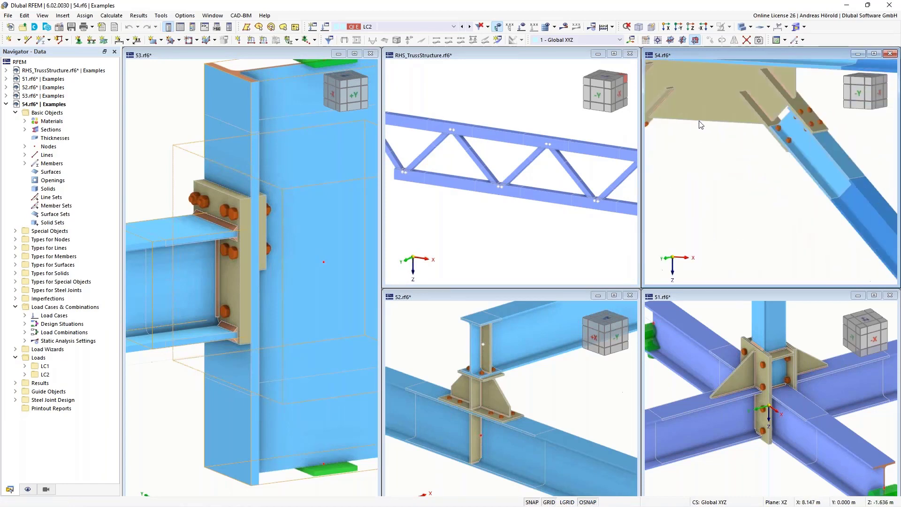
scroll(721, 119, "down", 5)
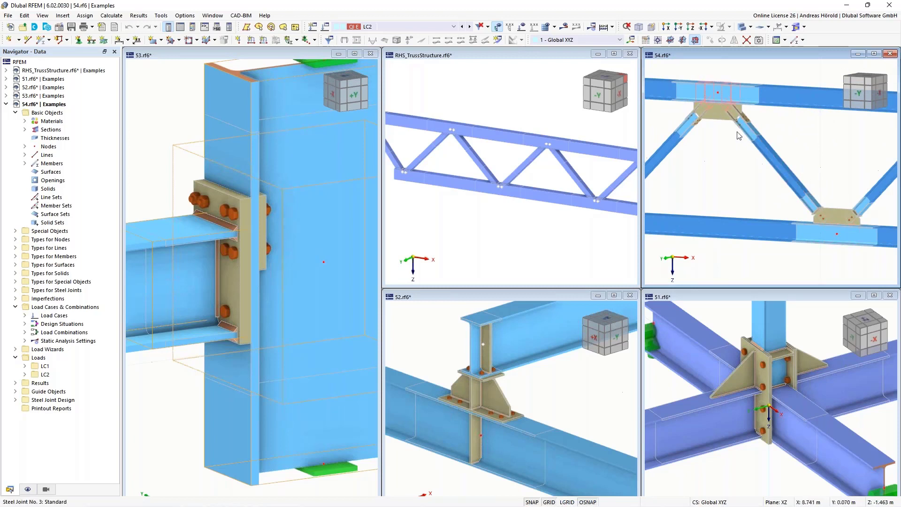
Examine the diagonal between the chords and its bolted gusset plate connection at the bottom chord in 54.rf6 close up.
scroll(699, 114, "up", 2)
scroll(677, 120, "up", 2)
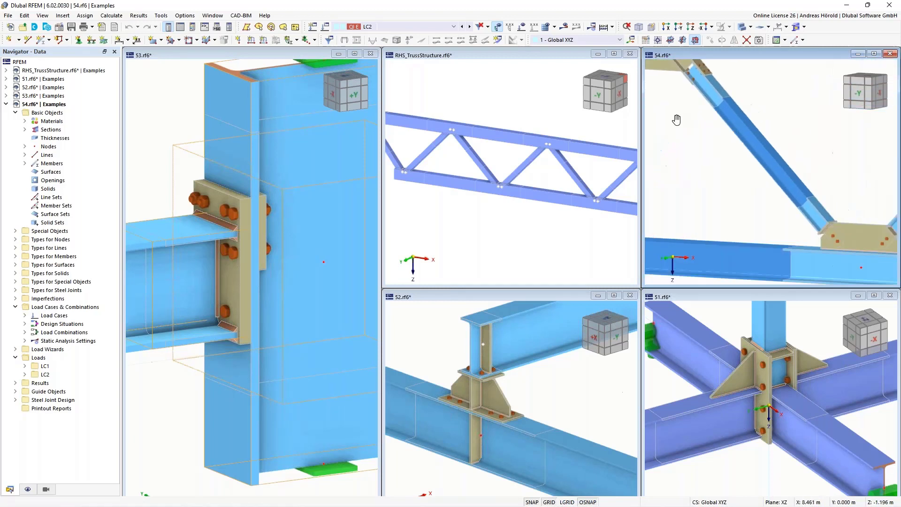
middle_click_drag(676, 120, 691, 137)
middle_click_drag(852, 209, 722, 170)
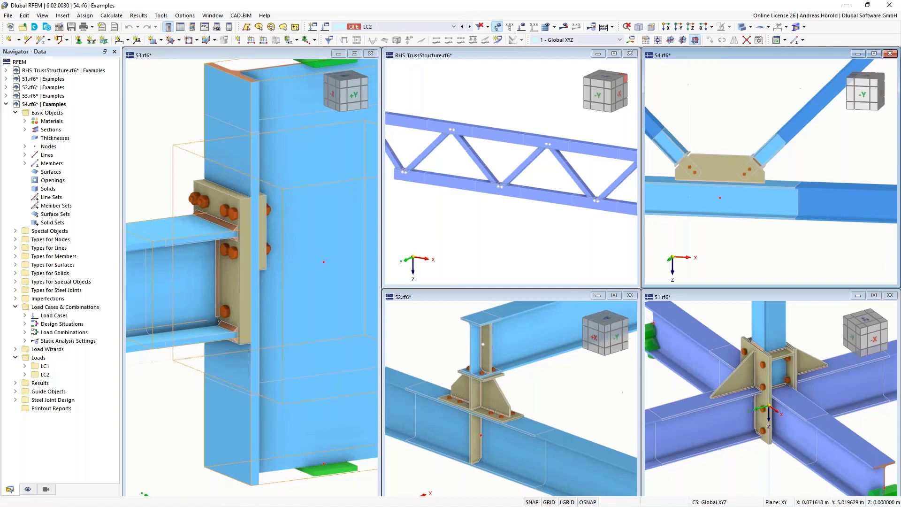
Examine the bolted joint with triangular stiffening plates between the column and the crossing beams in 51.rf6.
left_click(800, 350)
scroll(793, 359, "up", 2)
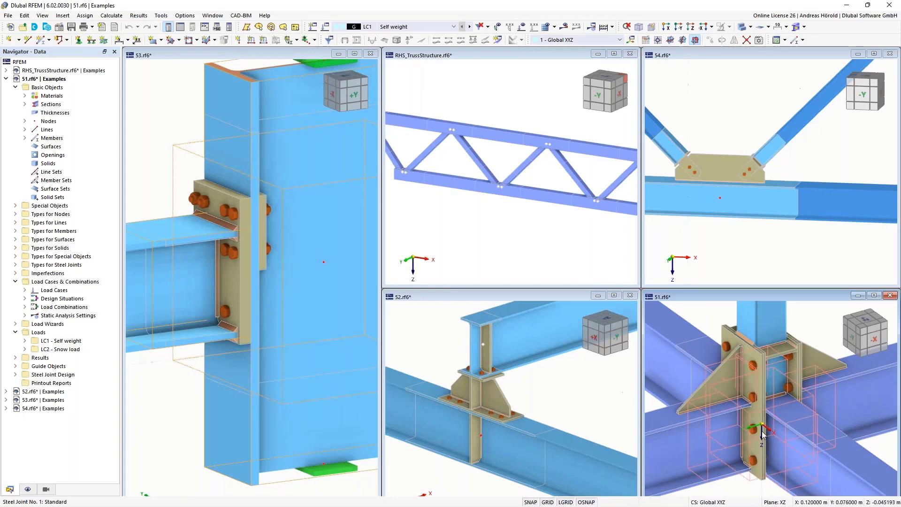
scroll(763, 434, "down", 3)
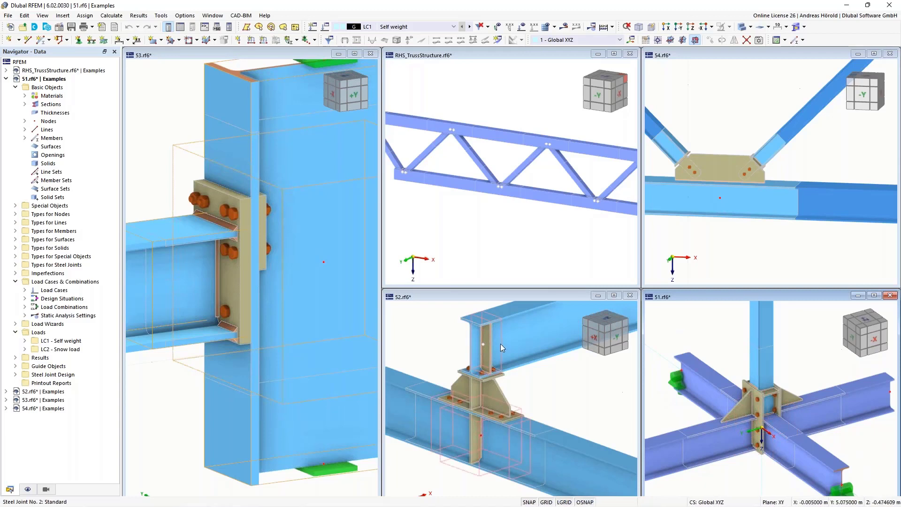
Examine the bolted girder crossing connection with its stiffened intermediate piece in 52.rf6, and make that model active.
scroll(481, 392, "up", 5)
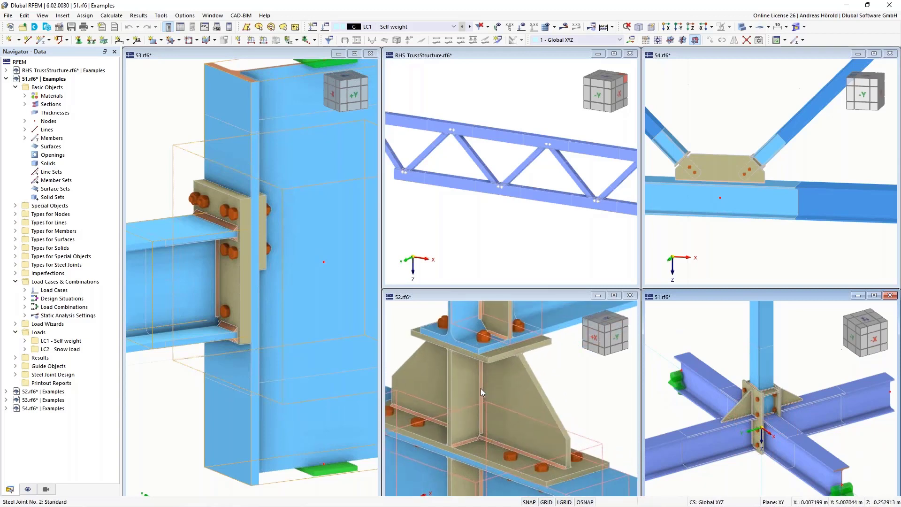
scroll(481, 388, "down", 5)
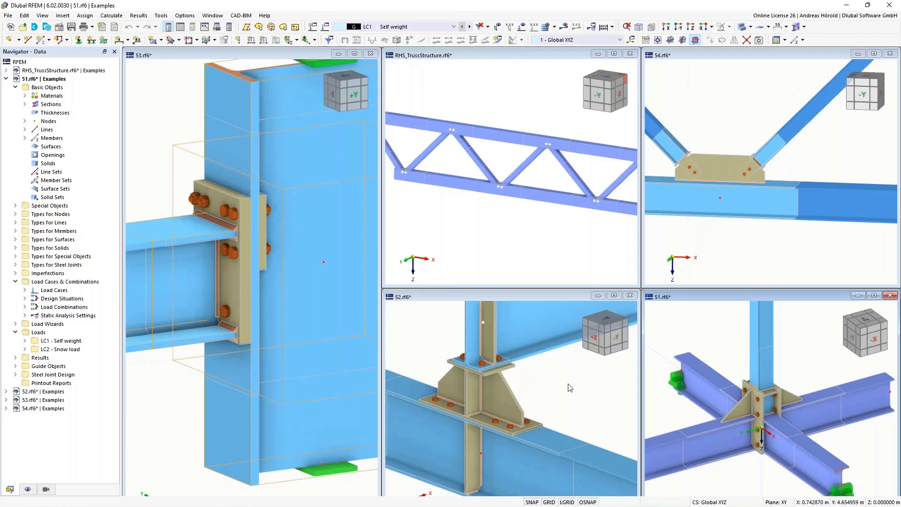
scroll(570, 388, "down", 2)
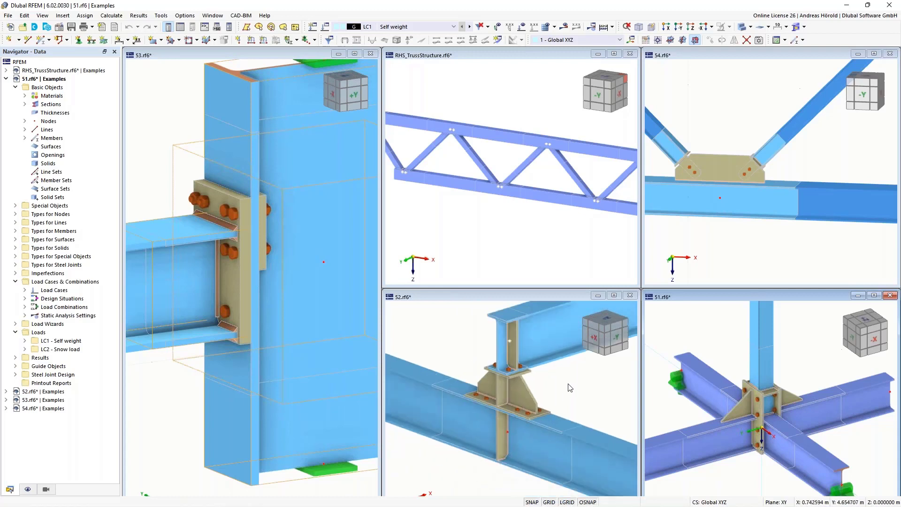
scroll(570, 388, "down", 1)
left_click(570, 387)
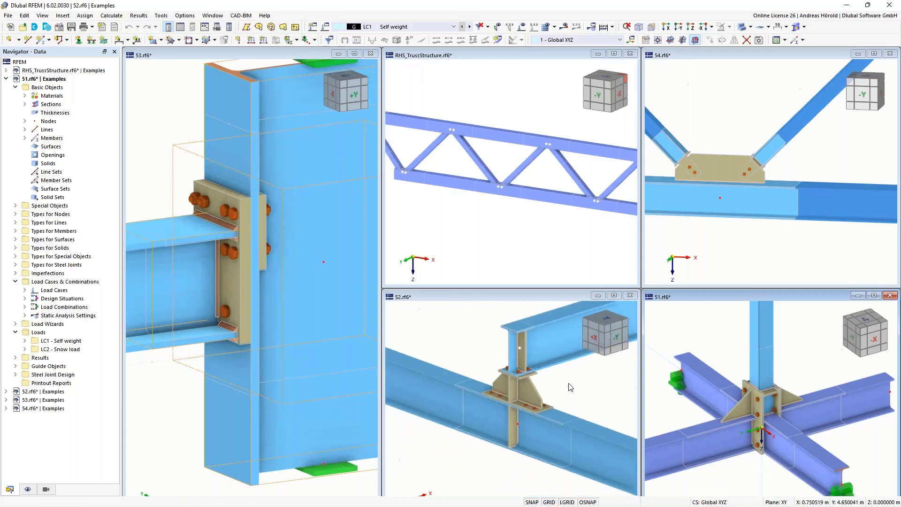
left_click(534, 390)
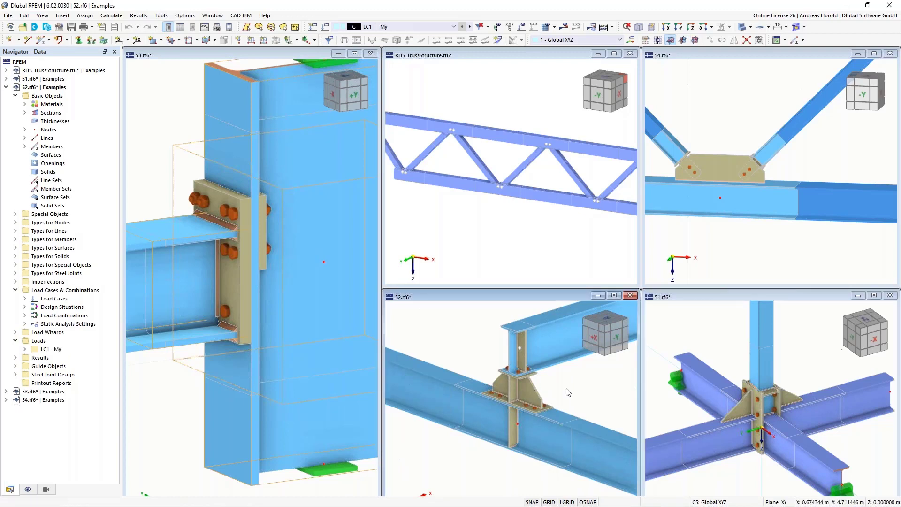
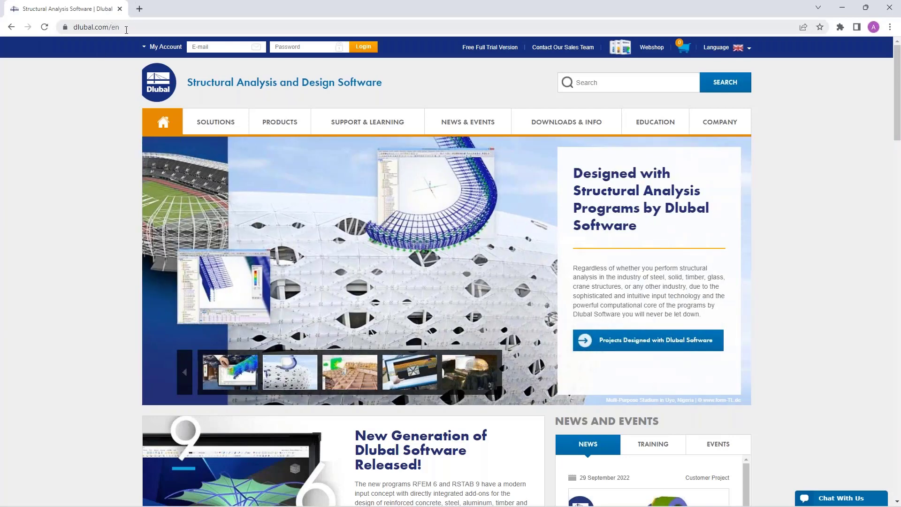
On the Dlubal website in the browser, open the Webinars page and look through the listed webinars.
mouse_move(460, 123)
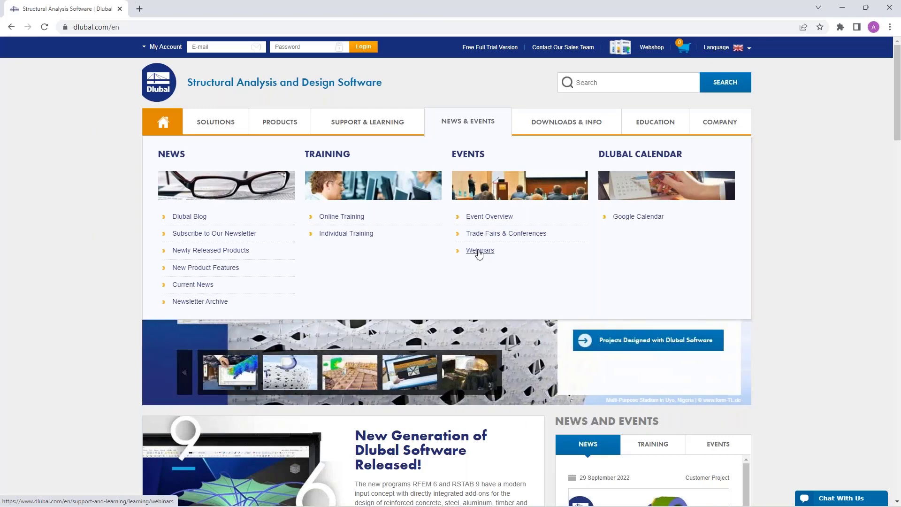
left_click(480, 252)
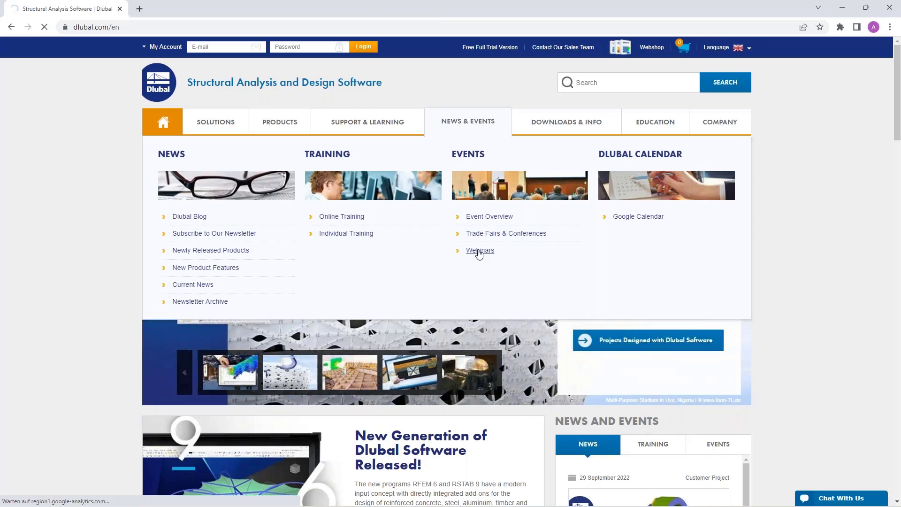
scroll(456, 178, "down", 8)
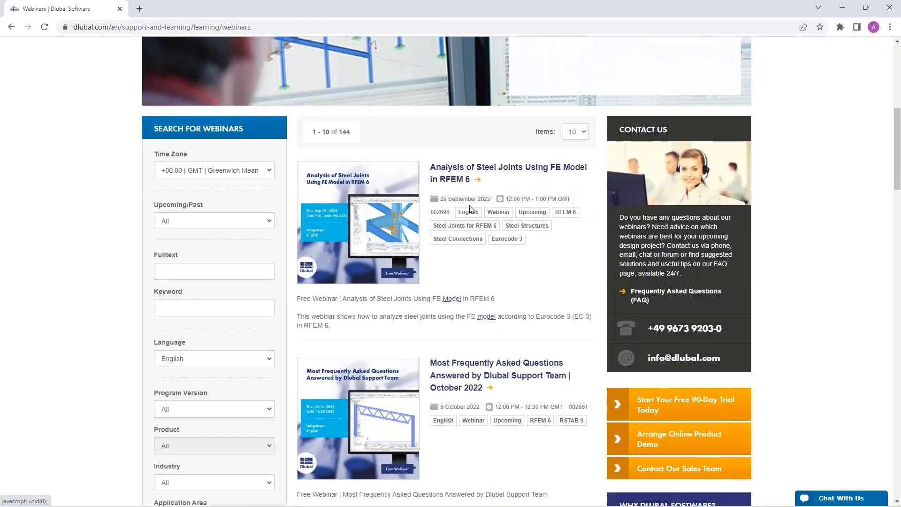
scroll(470, 209, "down", 7)
scroll(470, 208, "up", 2)
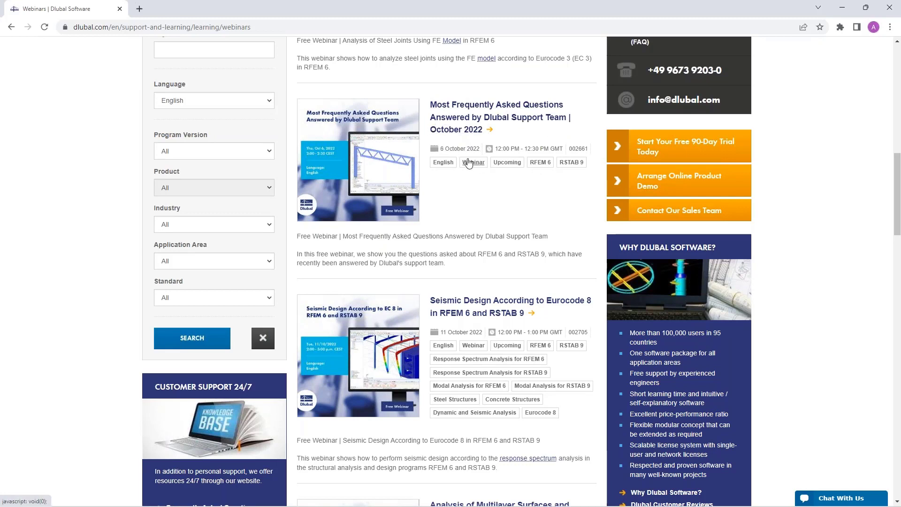
scroll(468, 162, "down", 2)
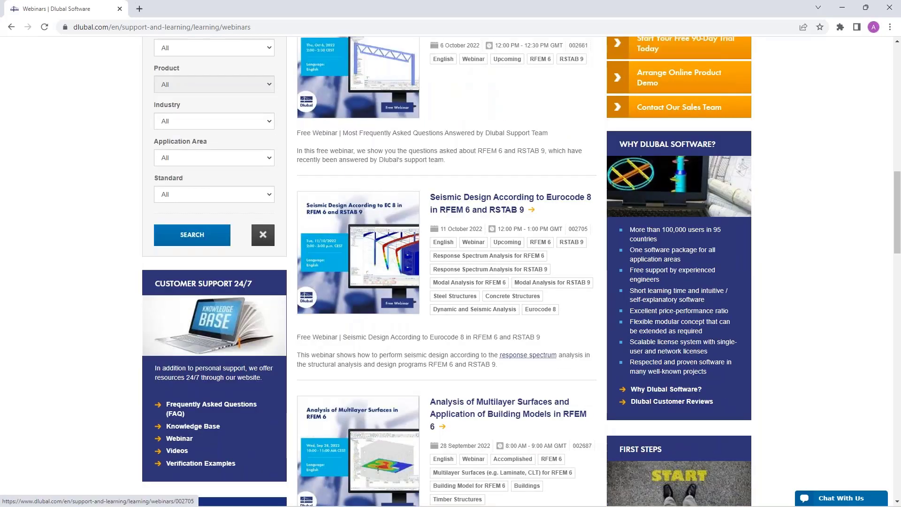
scroll(475, 200, "up", 7)
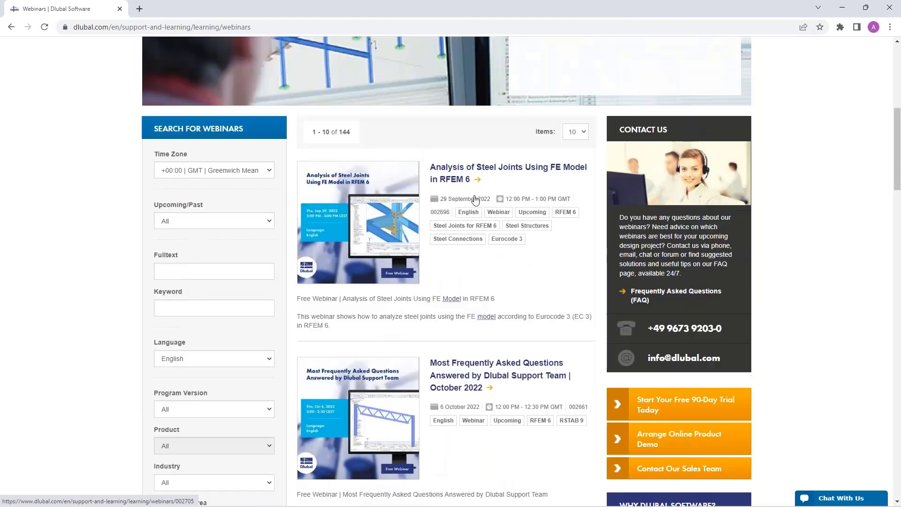
Open the webinar page "Analysis of Steel Joints Using FE Model in RFEM 6" and review its Models to Download.
left_click(450, 172)
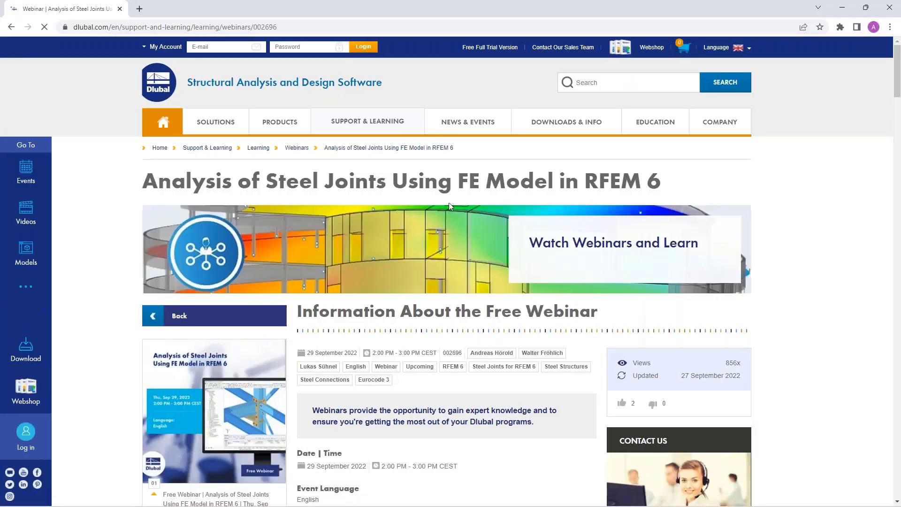
scroll(397, 317, "down", 4)
scroll(397, 317, "down", 10)
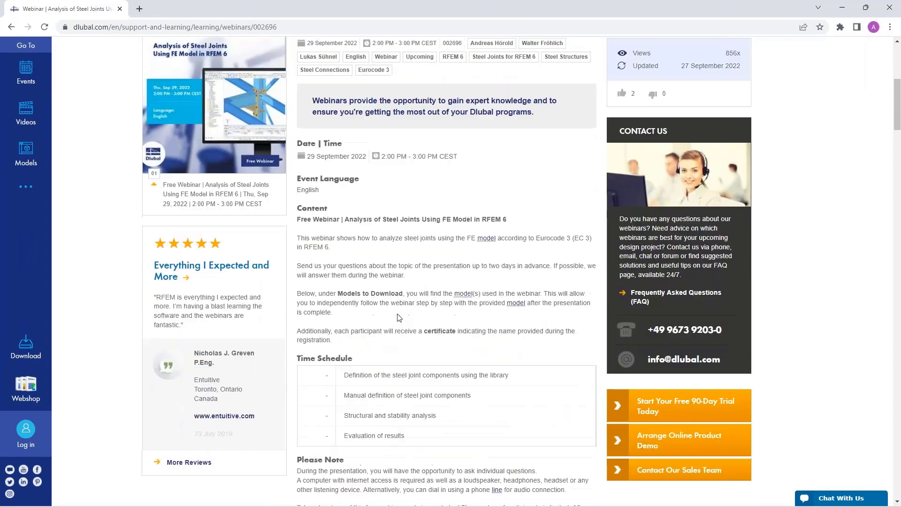
scroll(398, 242, "down", 15)
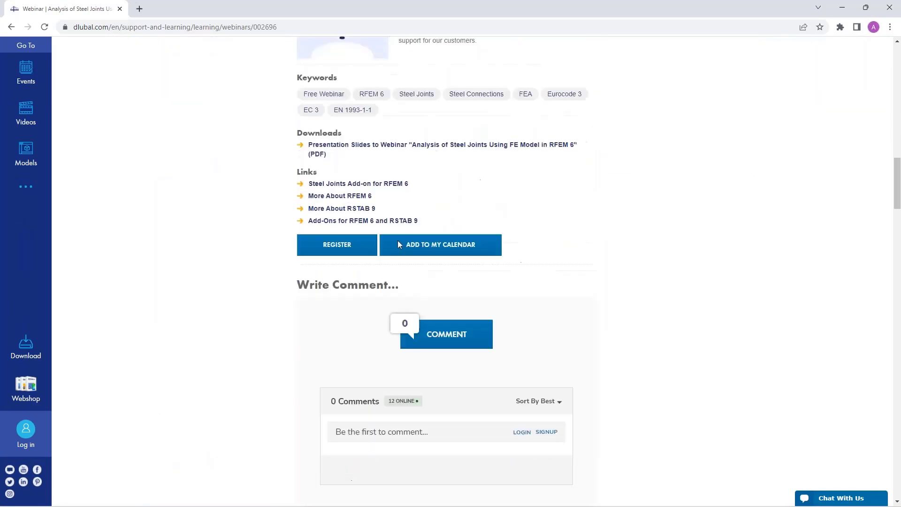
scroll(398, 242, "down", 9)
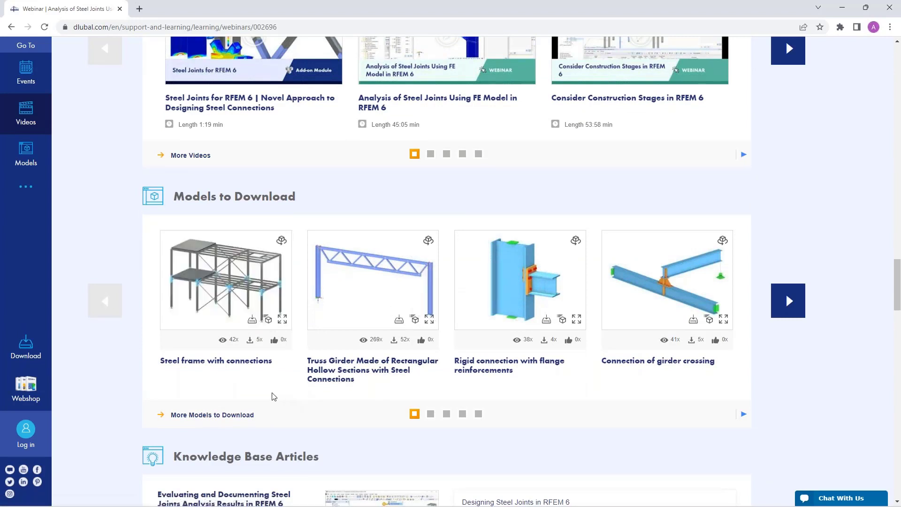
mouse_move(172, 282)
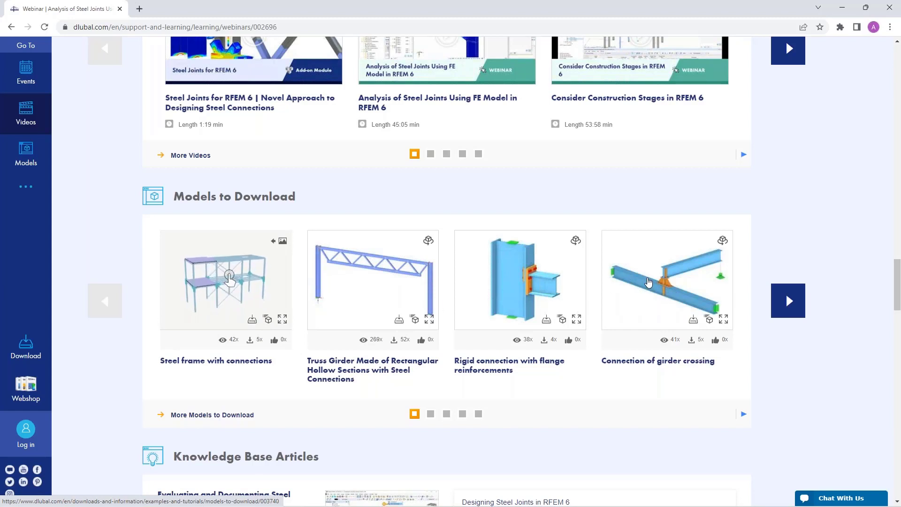
left_click(647, 282)
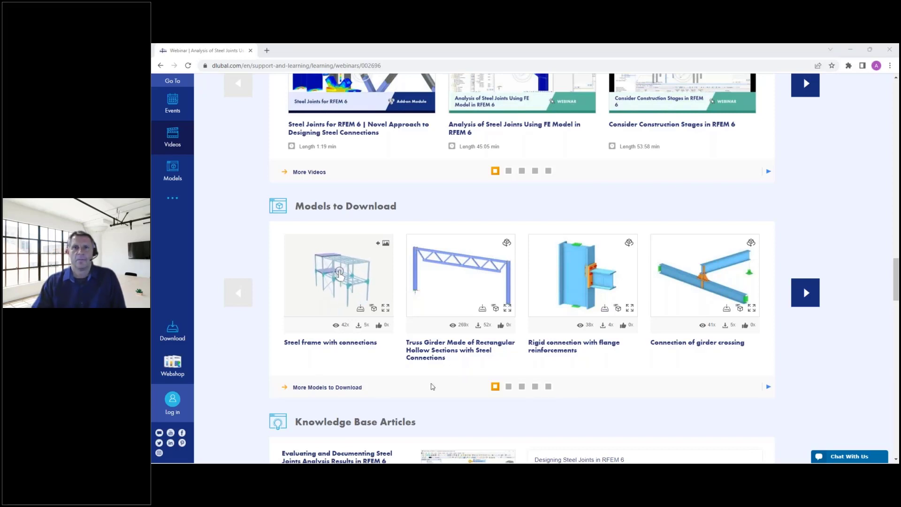
Open the Free Full Trial Version page and look through the trial programs offered for download.
scroll(584, 215, "down", 3)
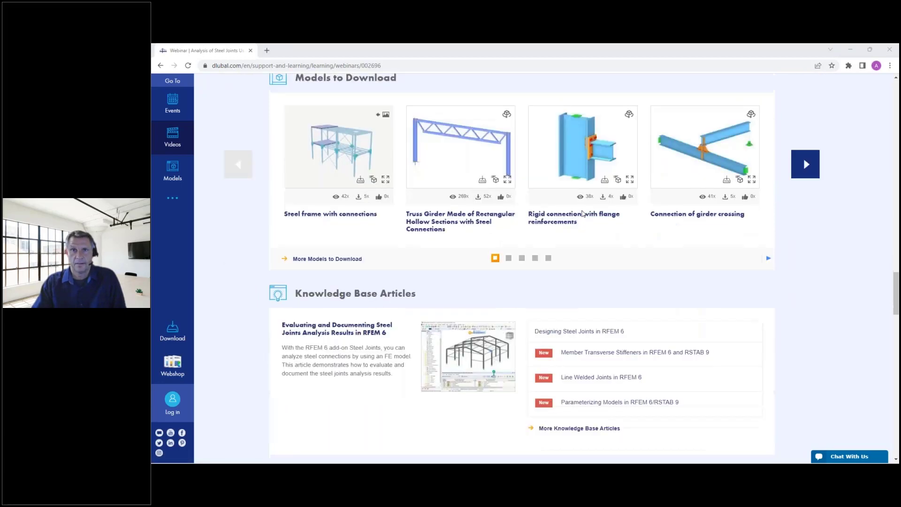
scroll(583, 215, "up", 10)
scroll(522, 235, "up", 15)
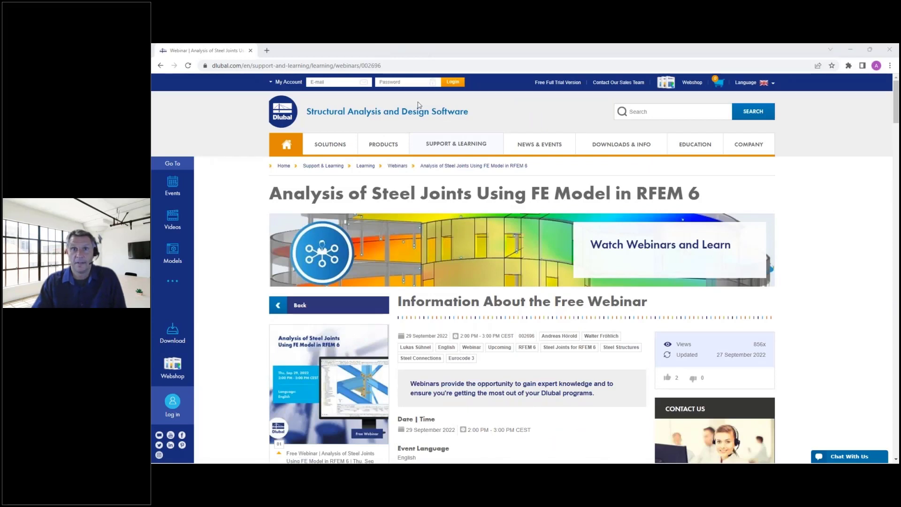
left_click(554, 84)
scroll(445, 218, "down", 3)
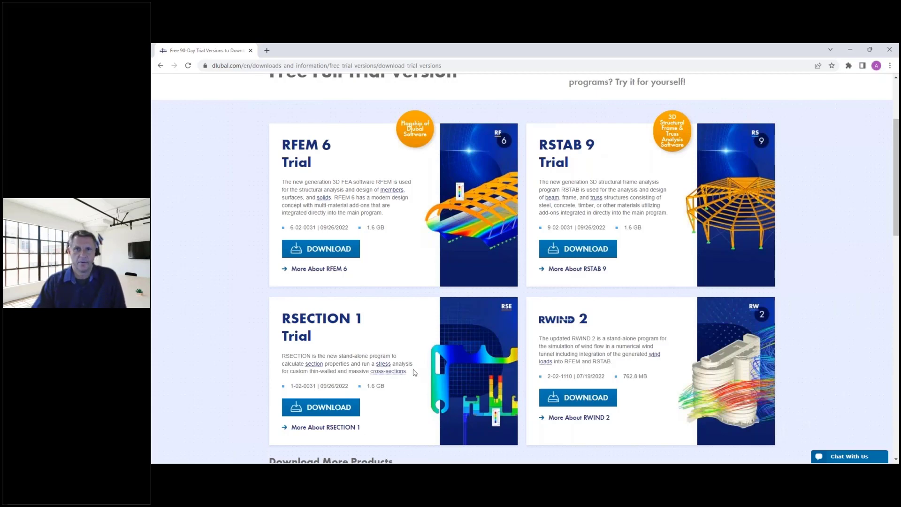
scroll(500, 323, "down", 5)
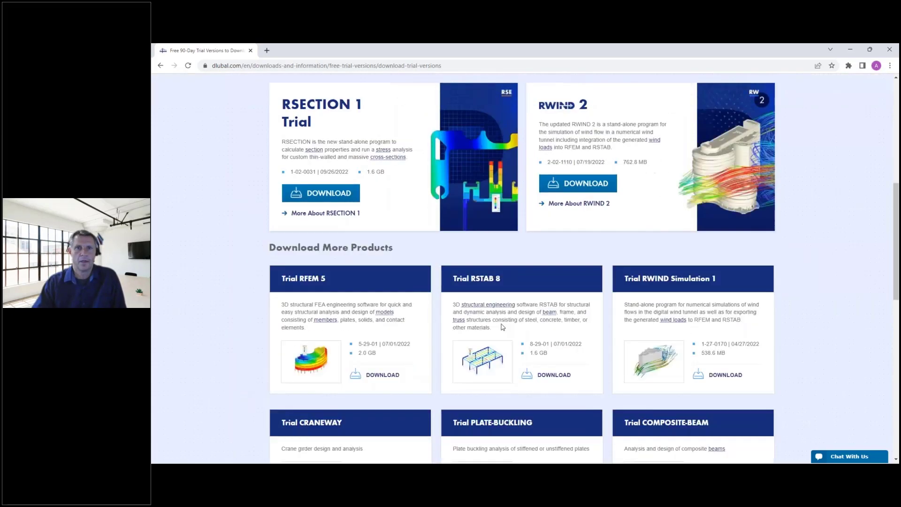
scroll(500, 324, "up", 6)
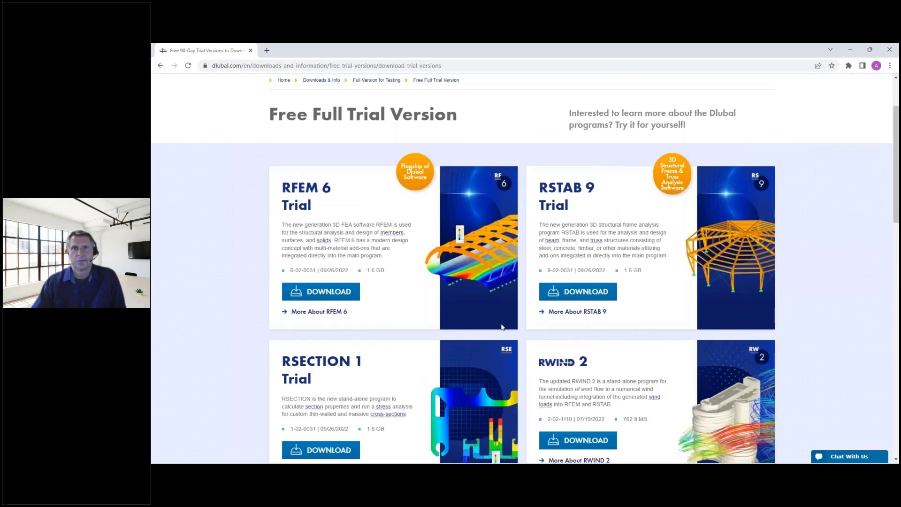